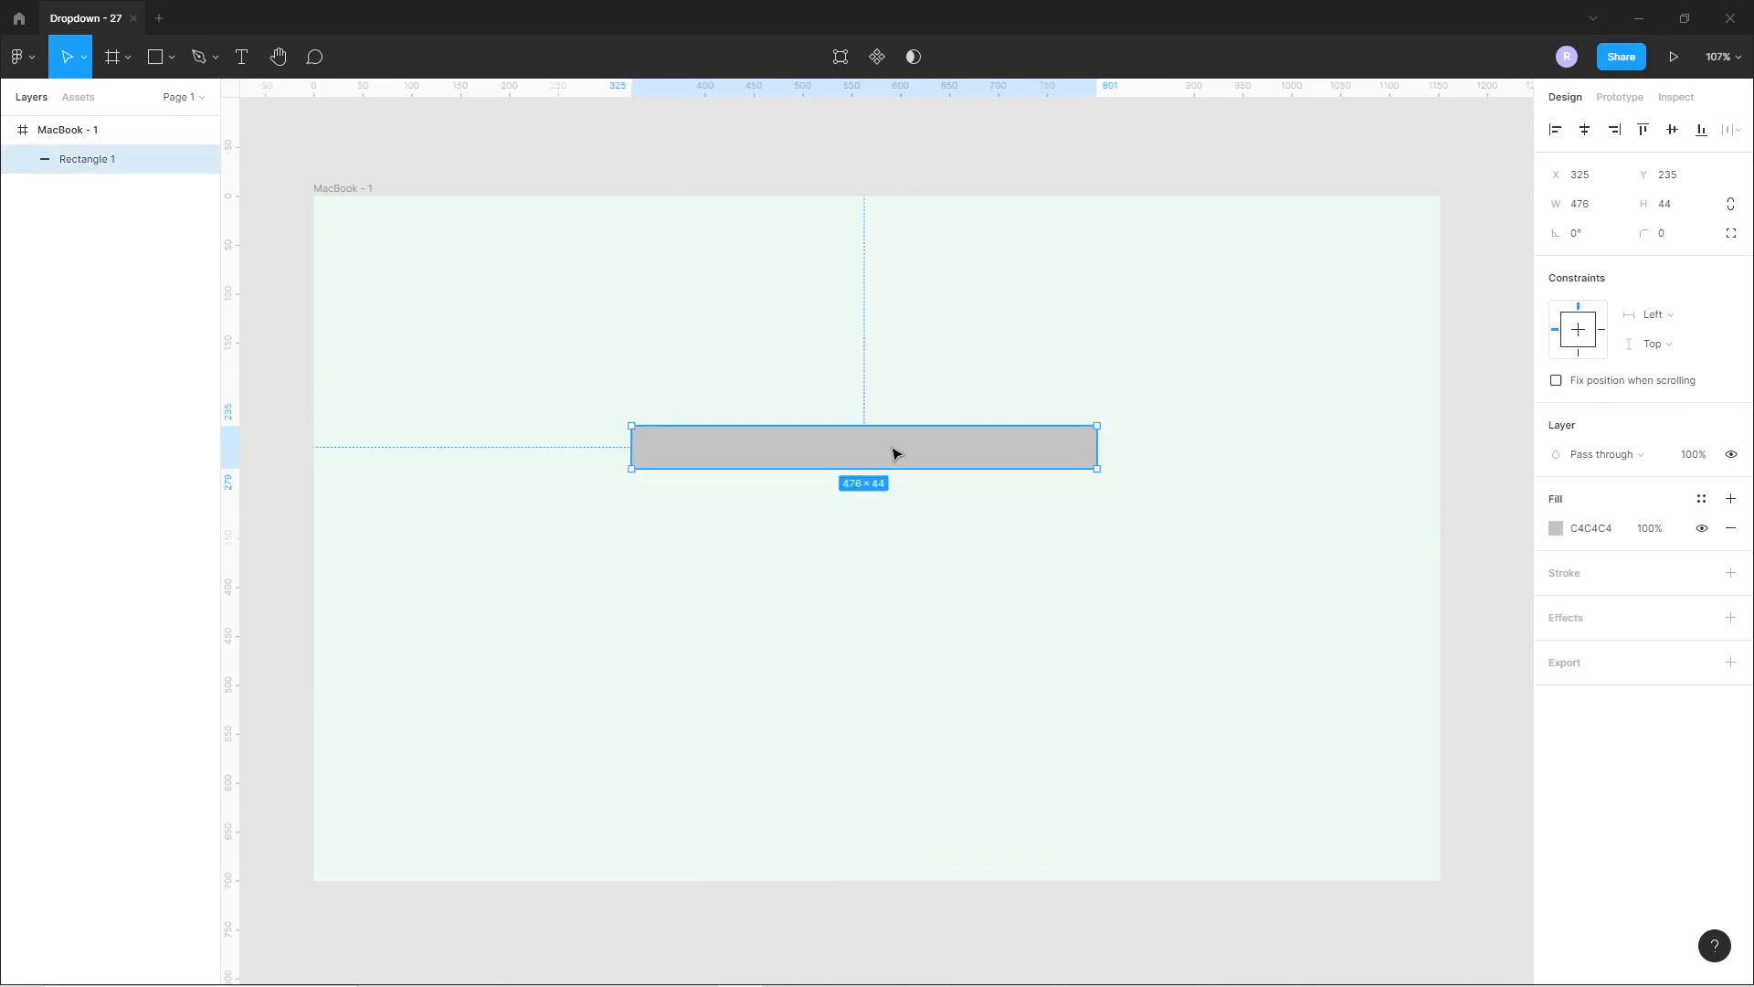
# Set the rectangle's width to 560 and change its fill to white (FFFFFF).
pyautogui.click(1597, 210)
pyautogui.write('560')
pyautogui.press('Return')
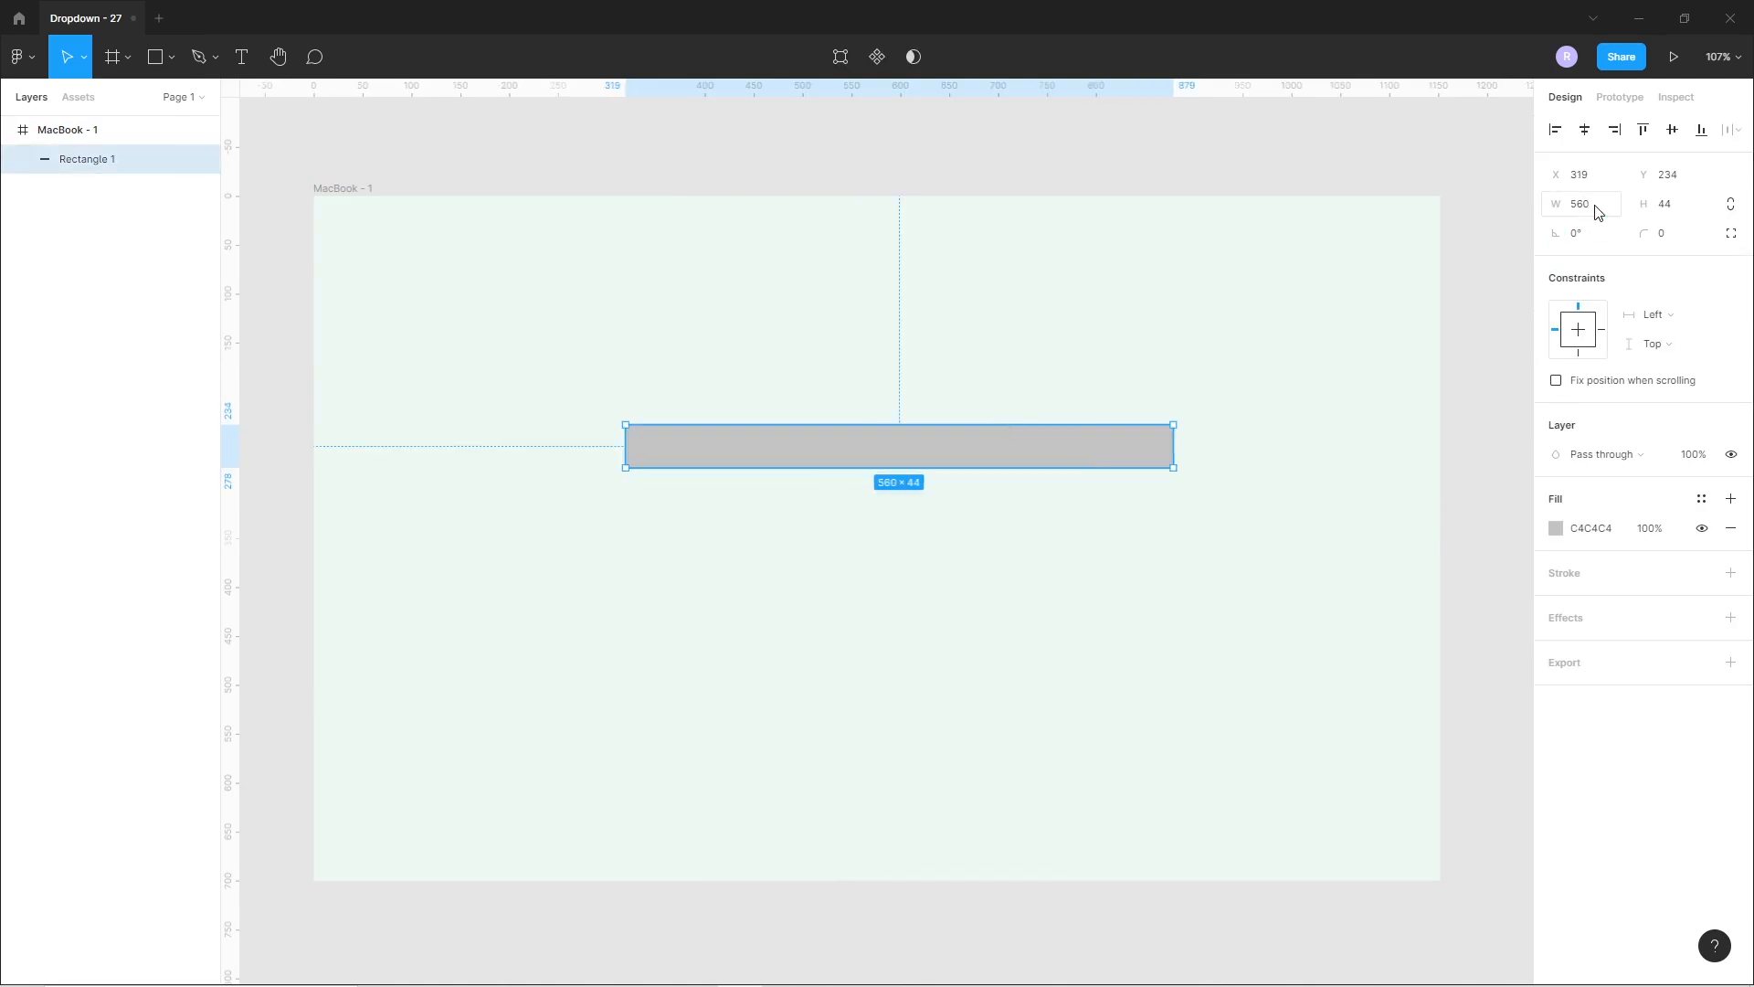
pyautogui.click(1555, 529)
pyautogui.moveTo(1418, 557); pyautogui.dragTo(1273, 469)
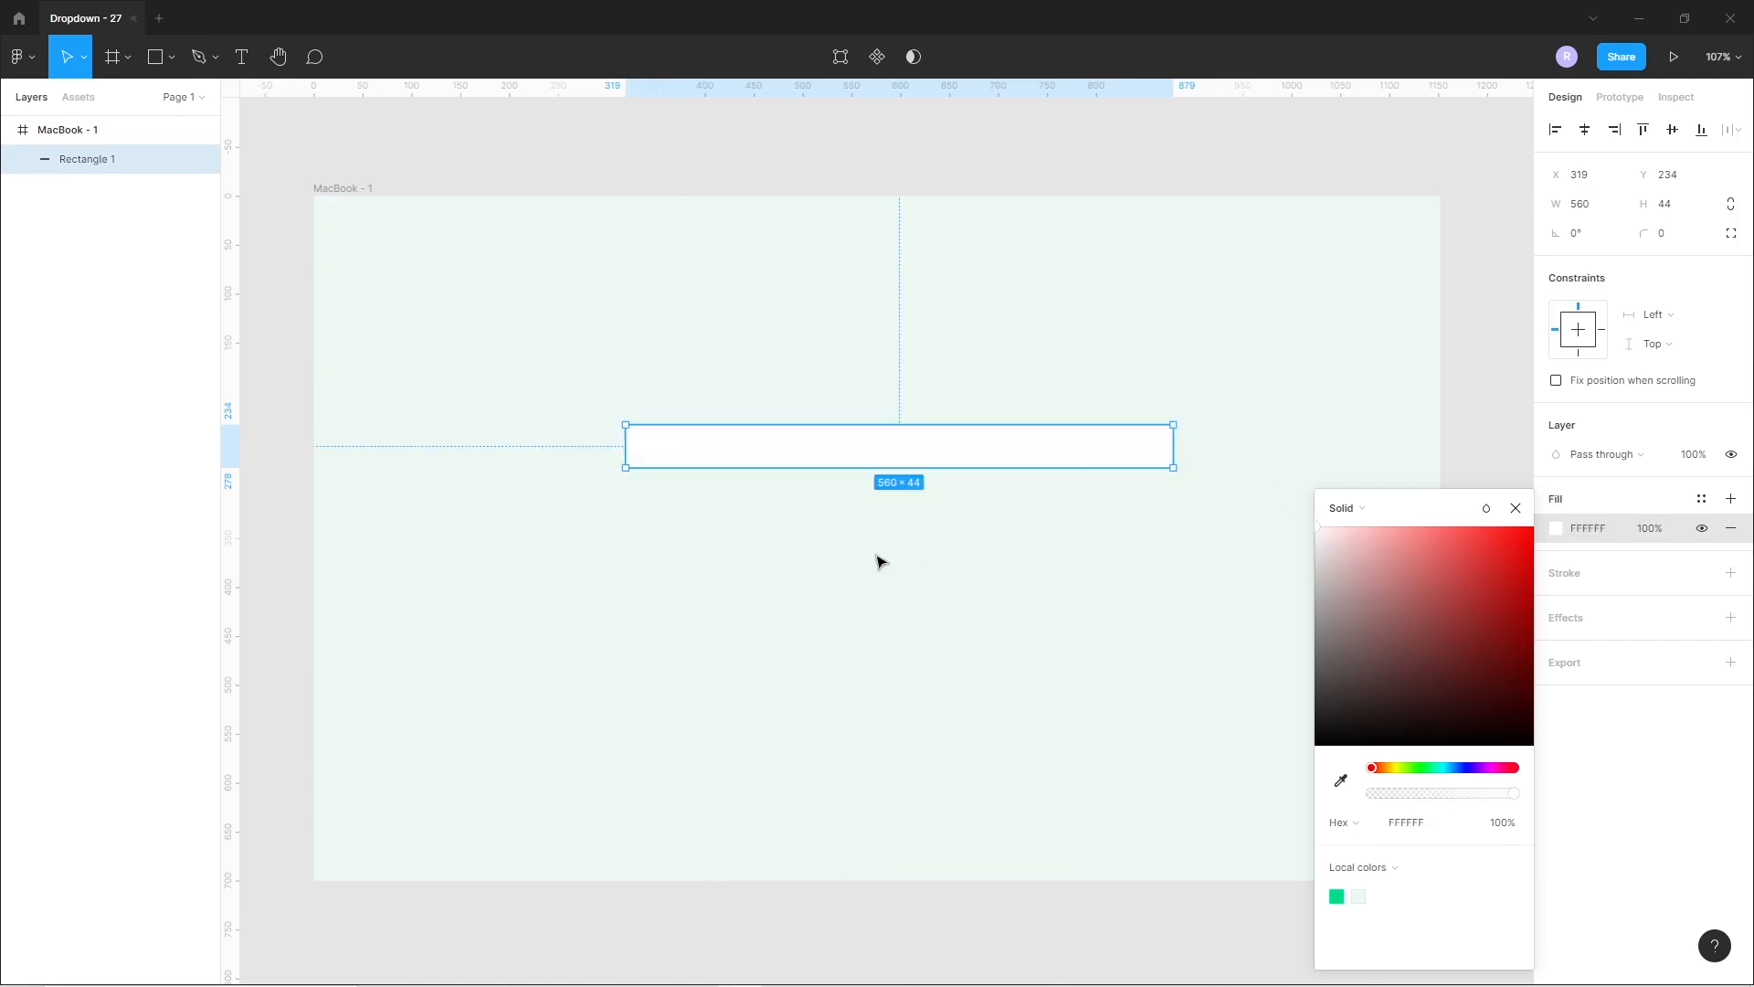
pyautogui.click(882, 561)
# Move the white rectangle to about X 305, Y 233 and set its height to 52.
pyautogui.moveTo(865, 450); pyautogui.dragTo(852, 449)
pyautogui.click(1680, 212)
pyautogui.hotkey('shift', 'Up')
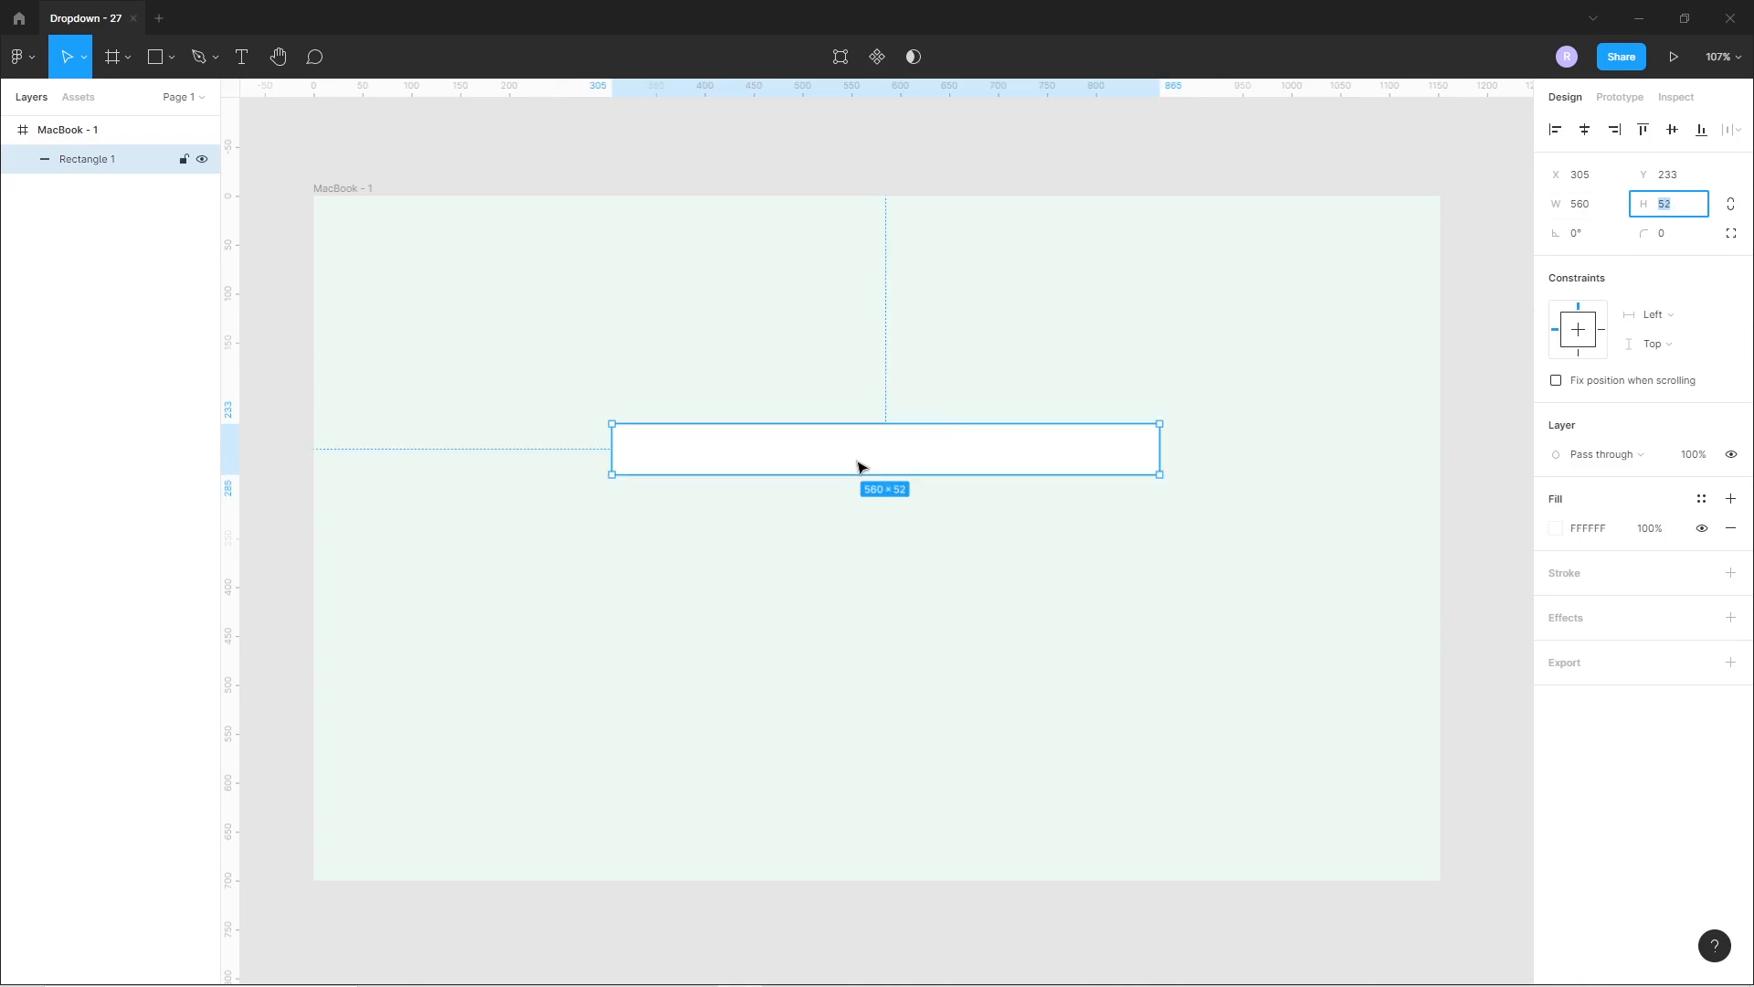
# Add a stroke to the white rectangle using the local green color 00DE8D.
pyautogui.click(1730, 572)
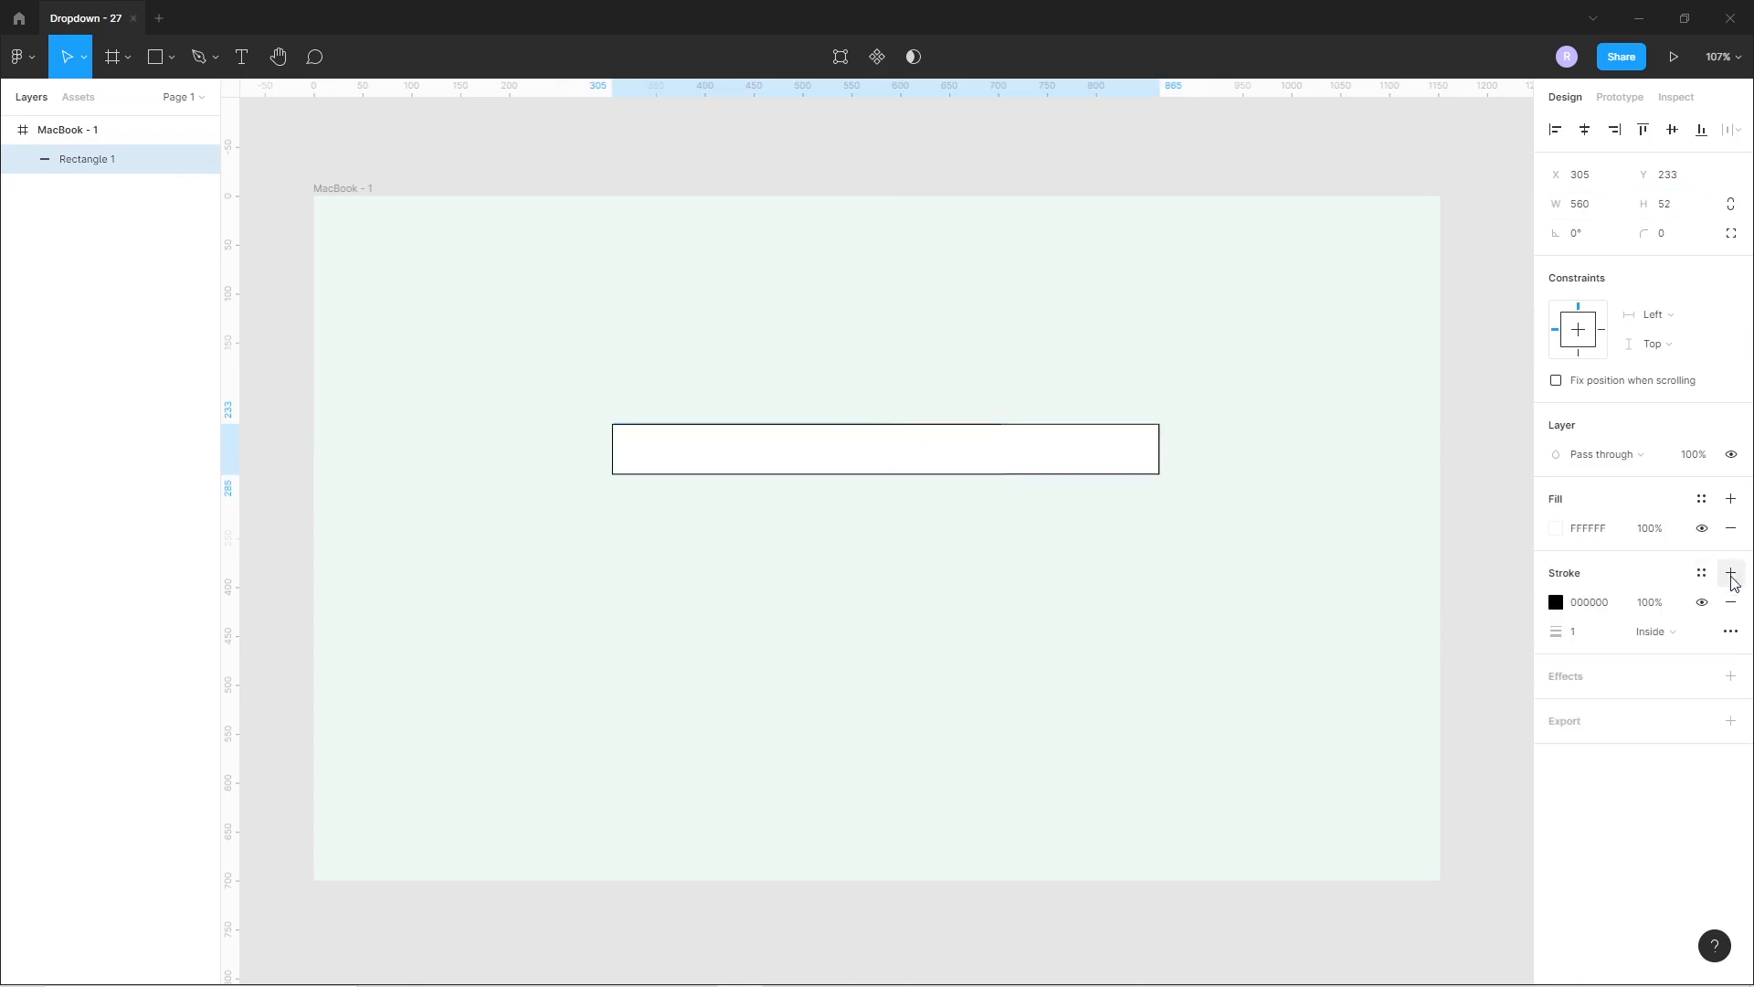
pyautogui.click(1556, 602)
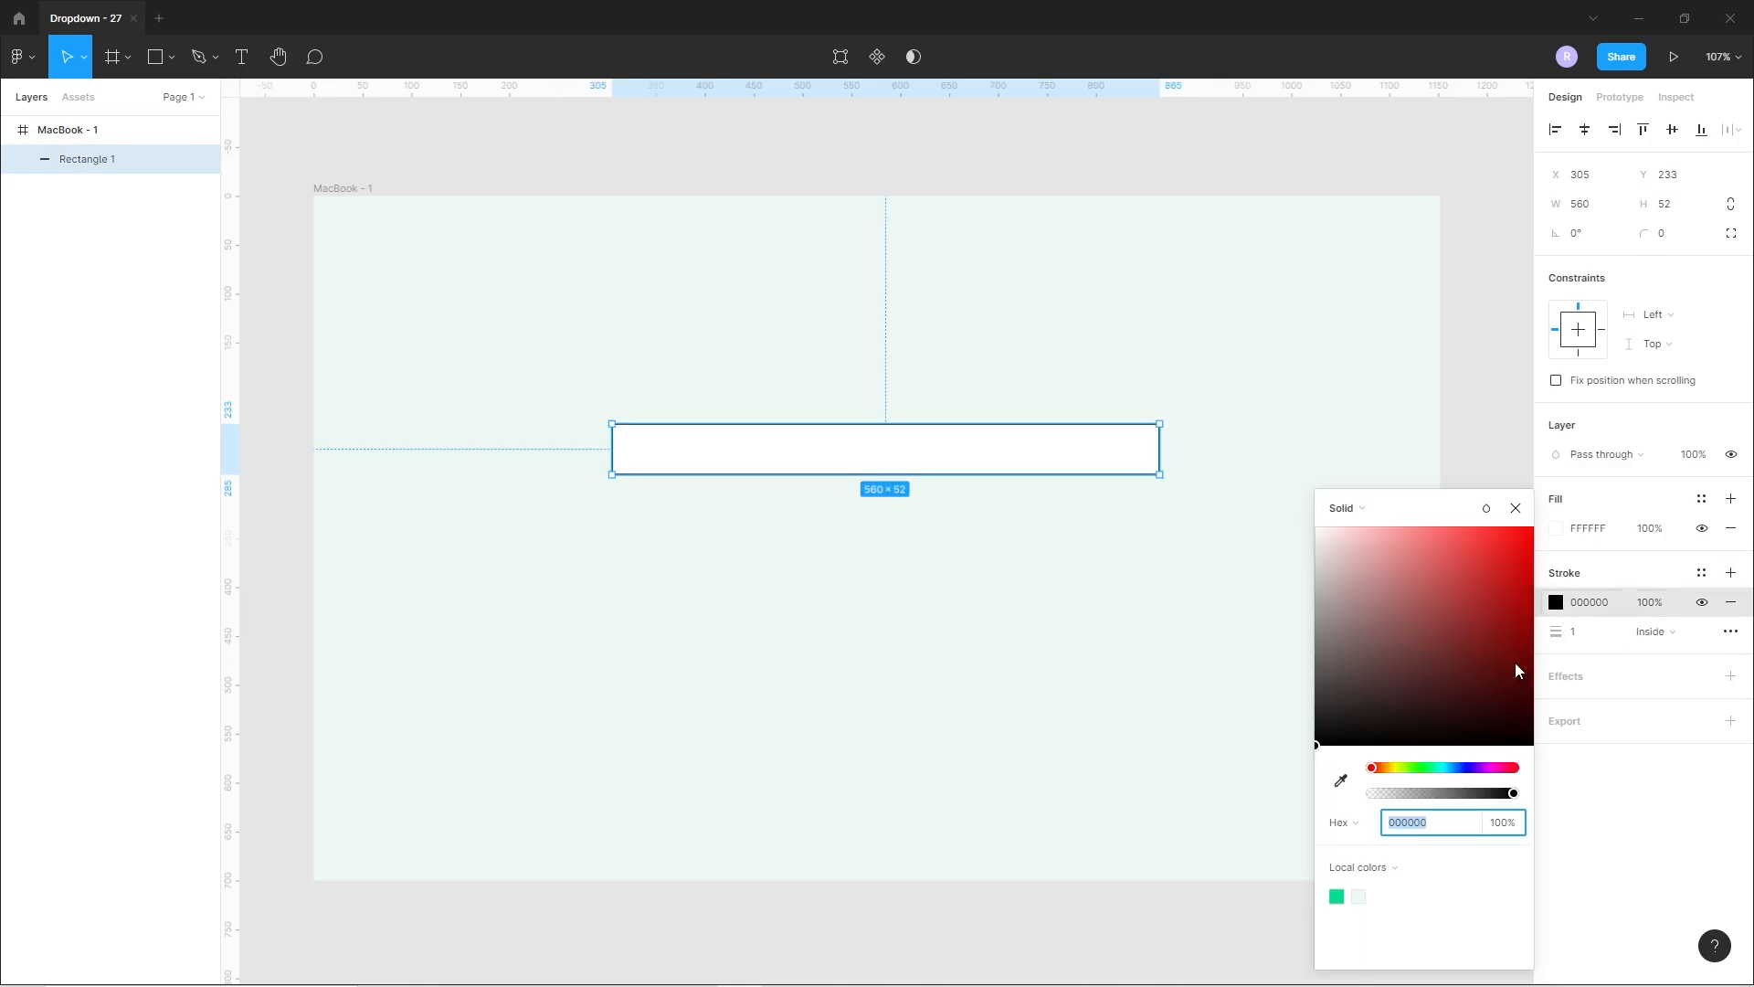
pyautogui.click(1337, 895)
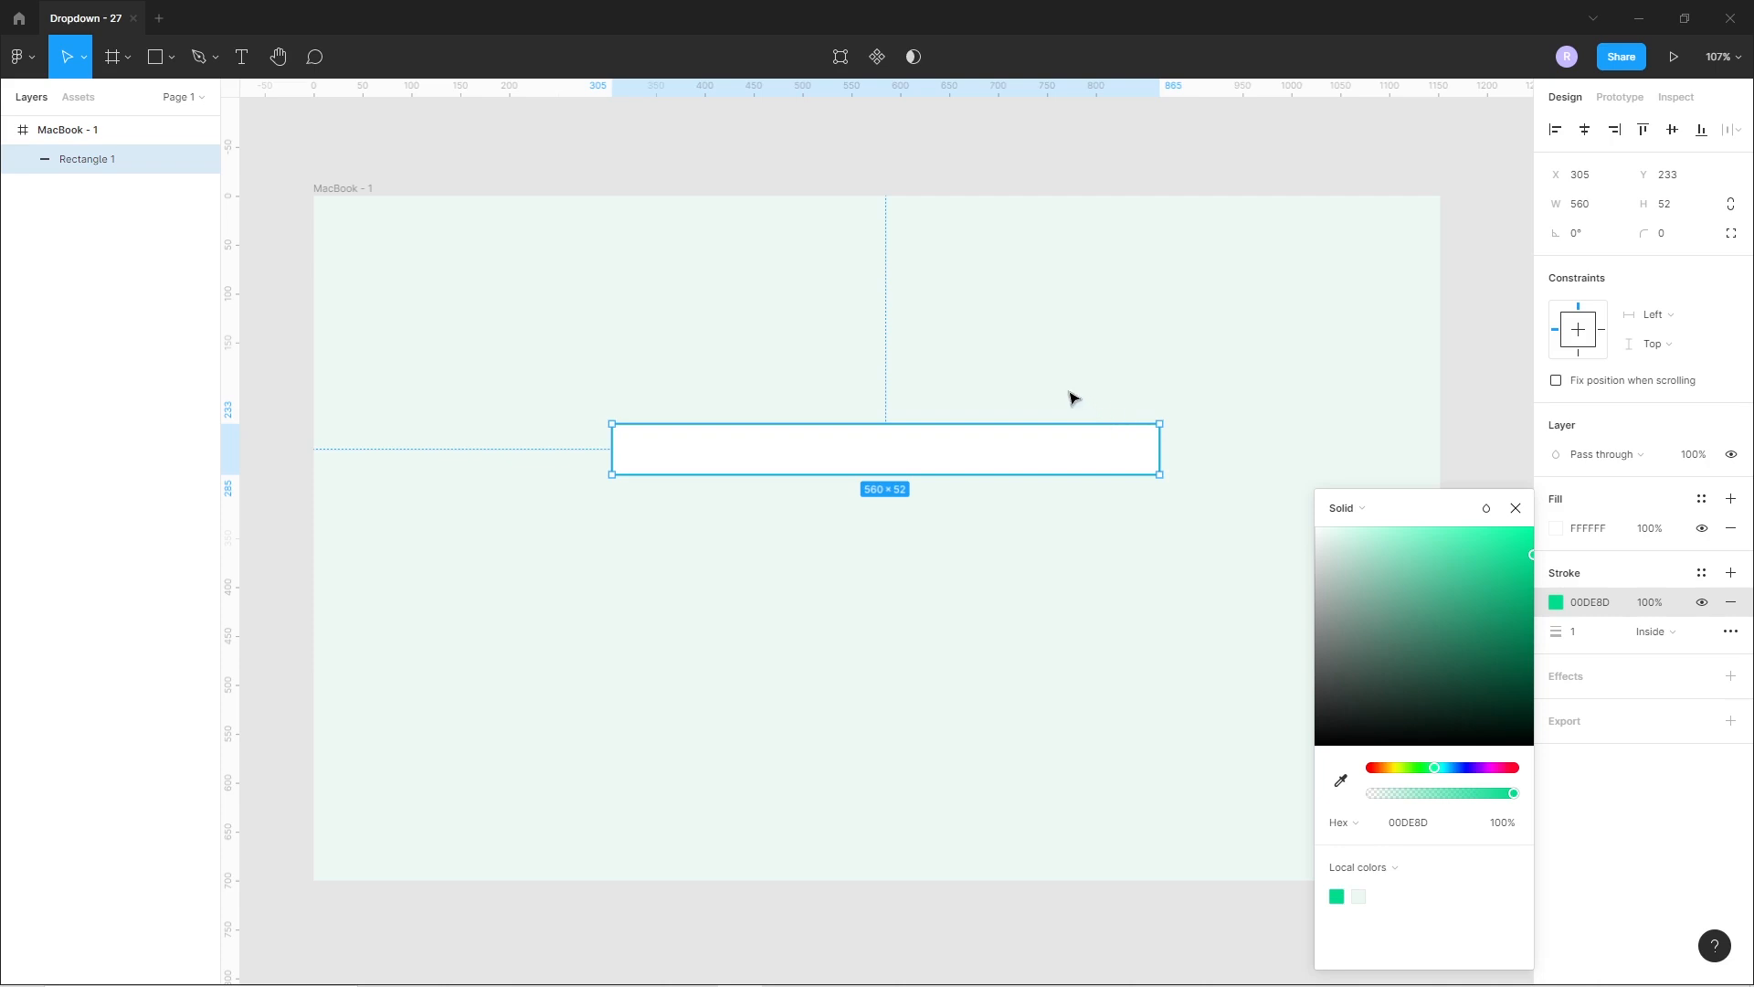
# Round the white rectangle's corners with a radius of 10.
pyautogui.scroll(2, 1074, 398)
pyautogui.scroll(2, 747, 478)
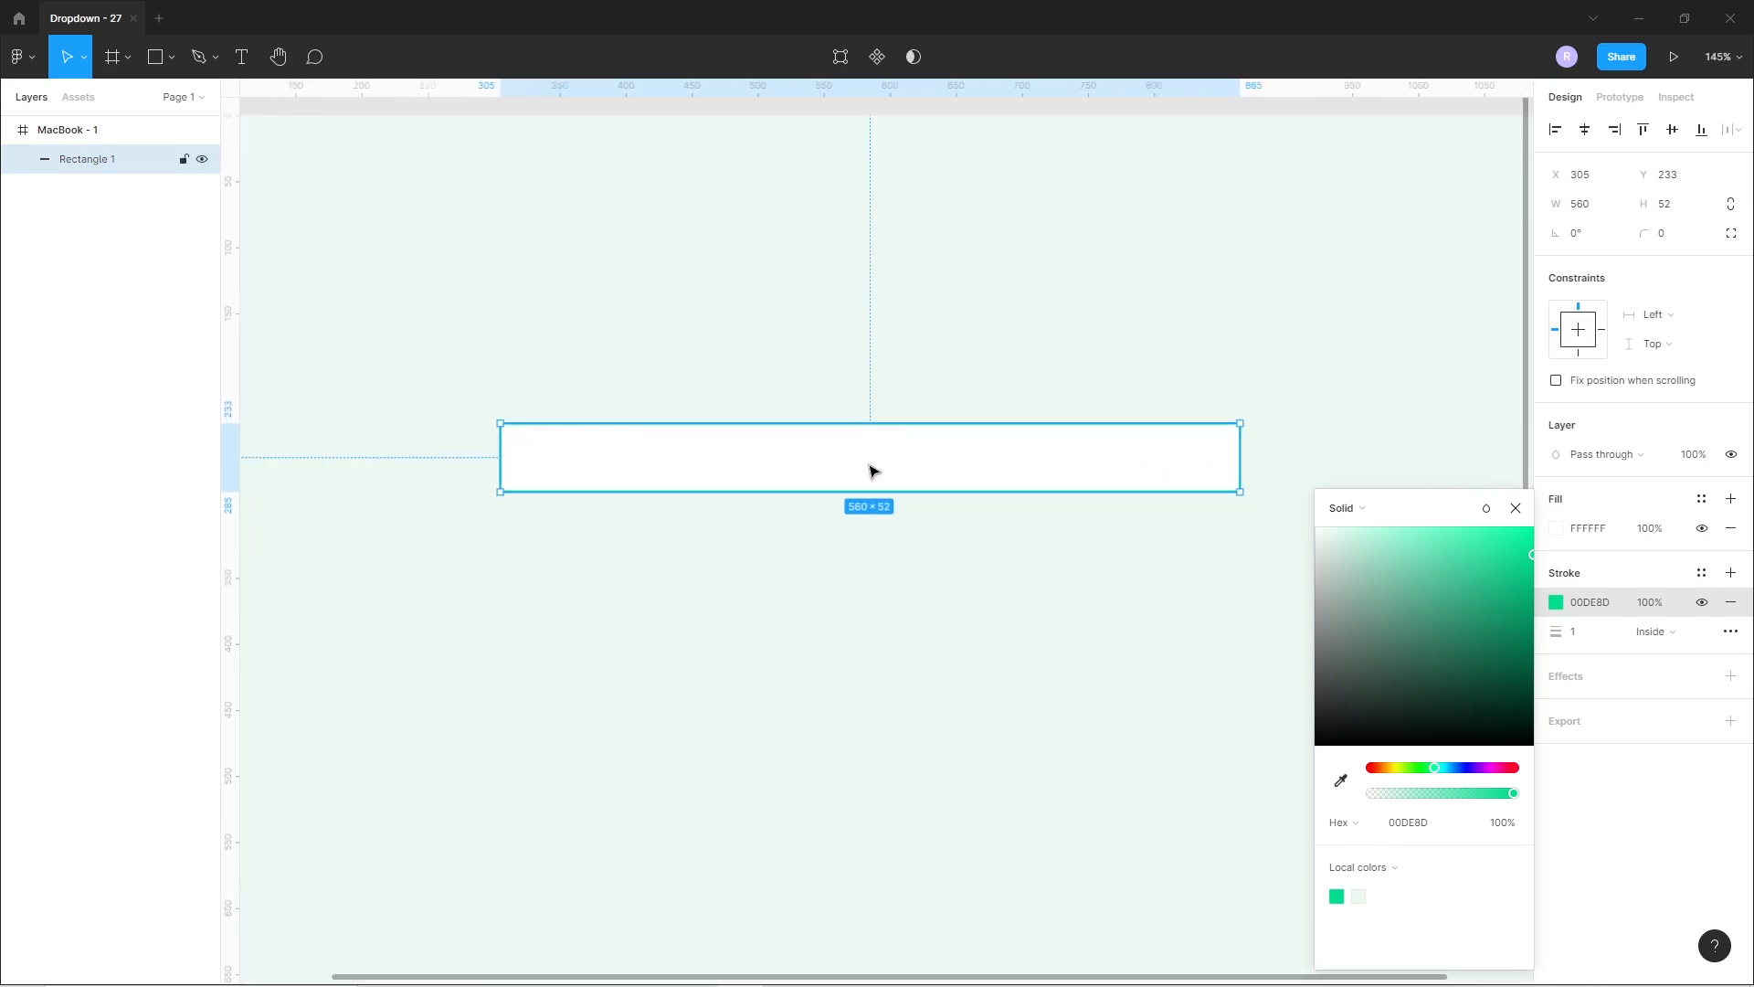
pyautogui.click(1667, 239)
pyautogui.press('Return')
pyautogui.click(1096, 585)
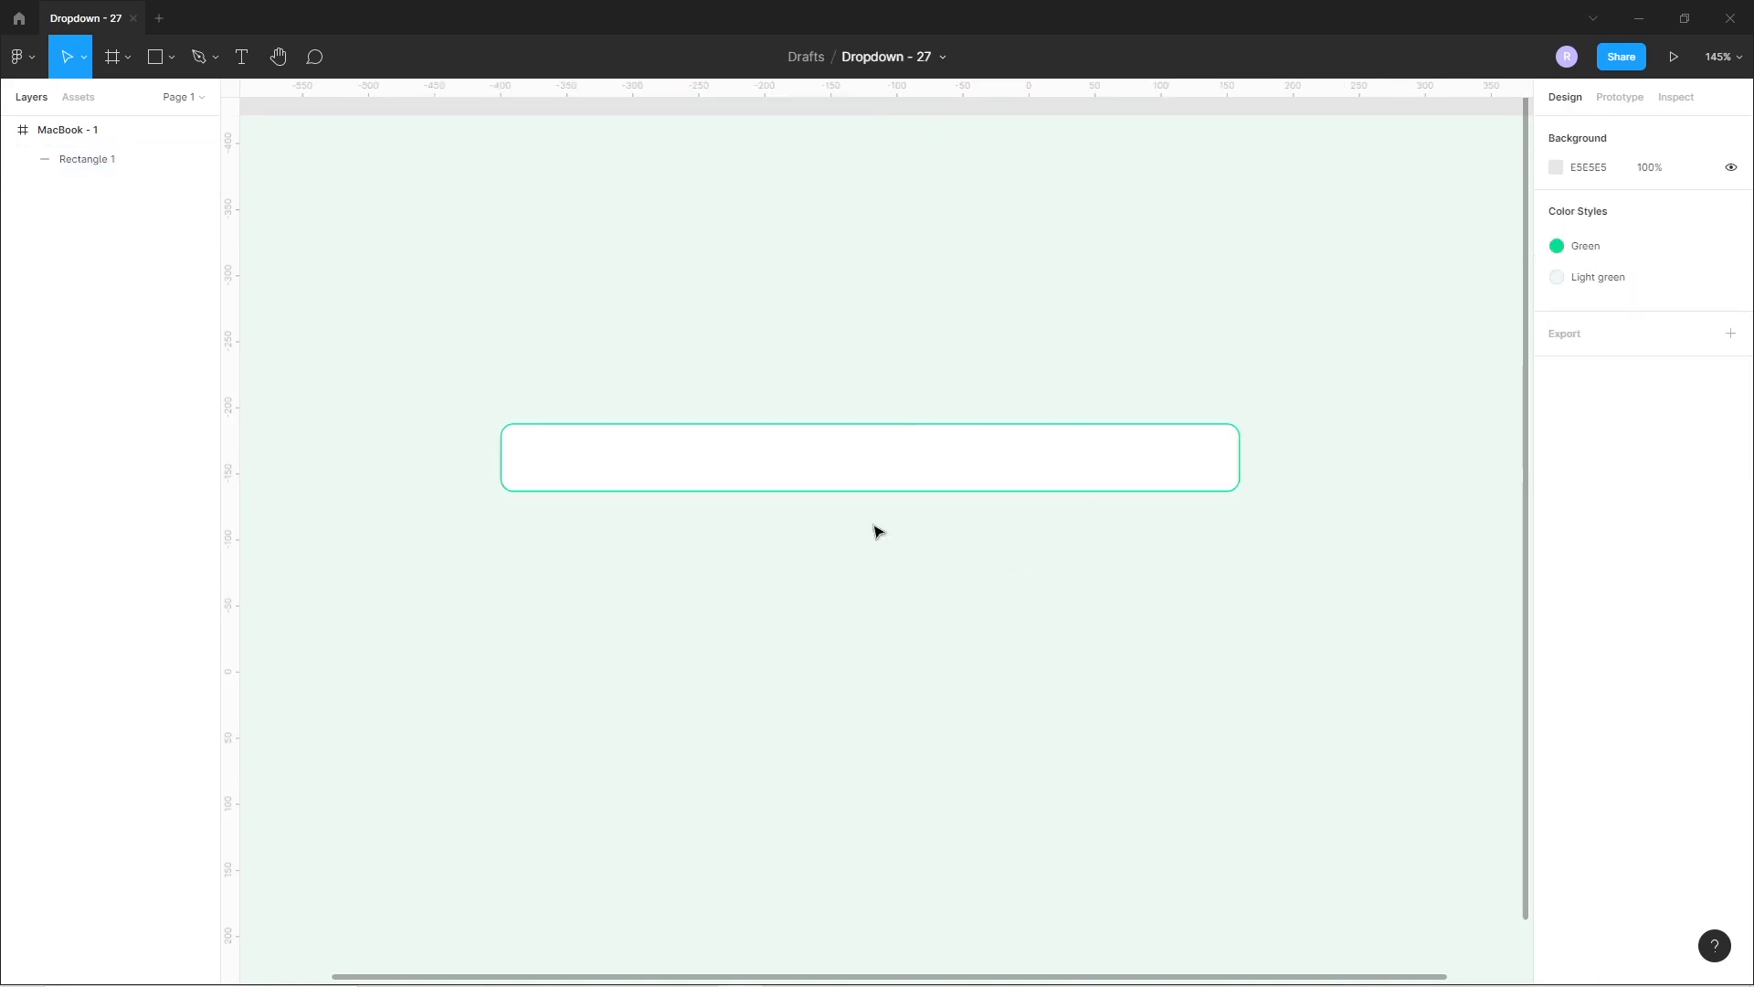
# Add a drop shadow to the rounded rectangle and set its color to pale green D7EFE6 at 100%.
pyautogui.click(928, 465)
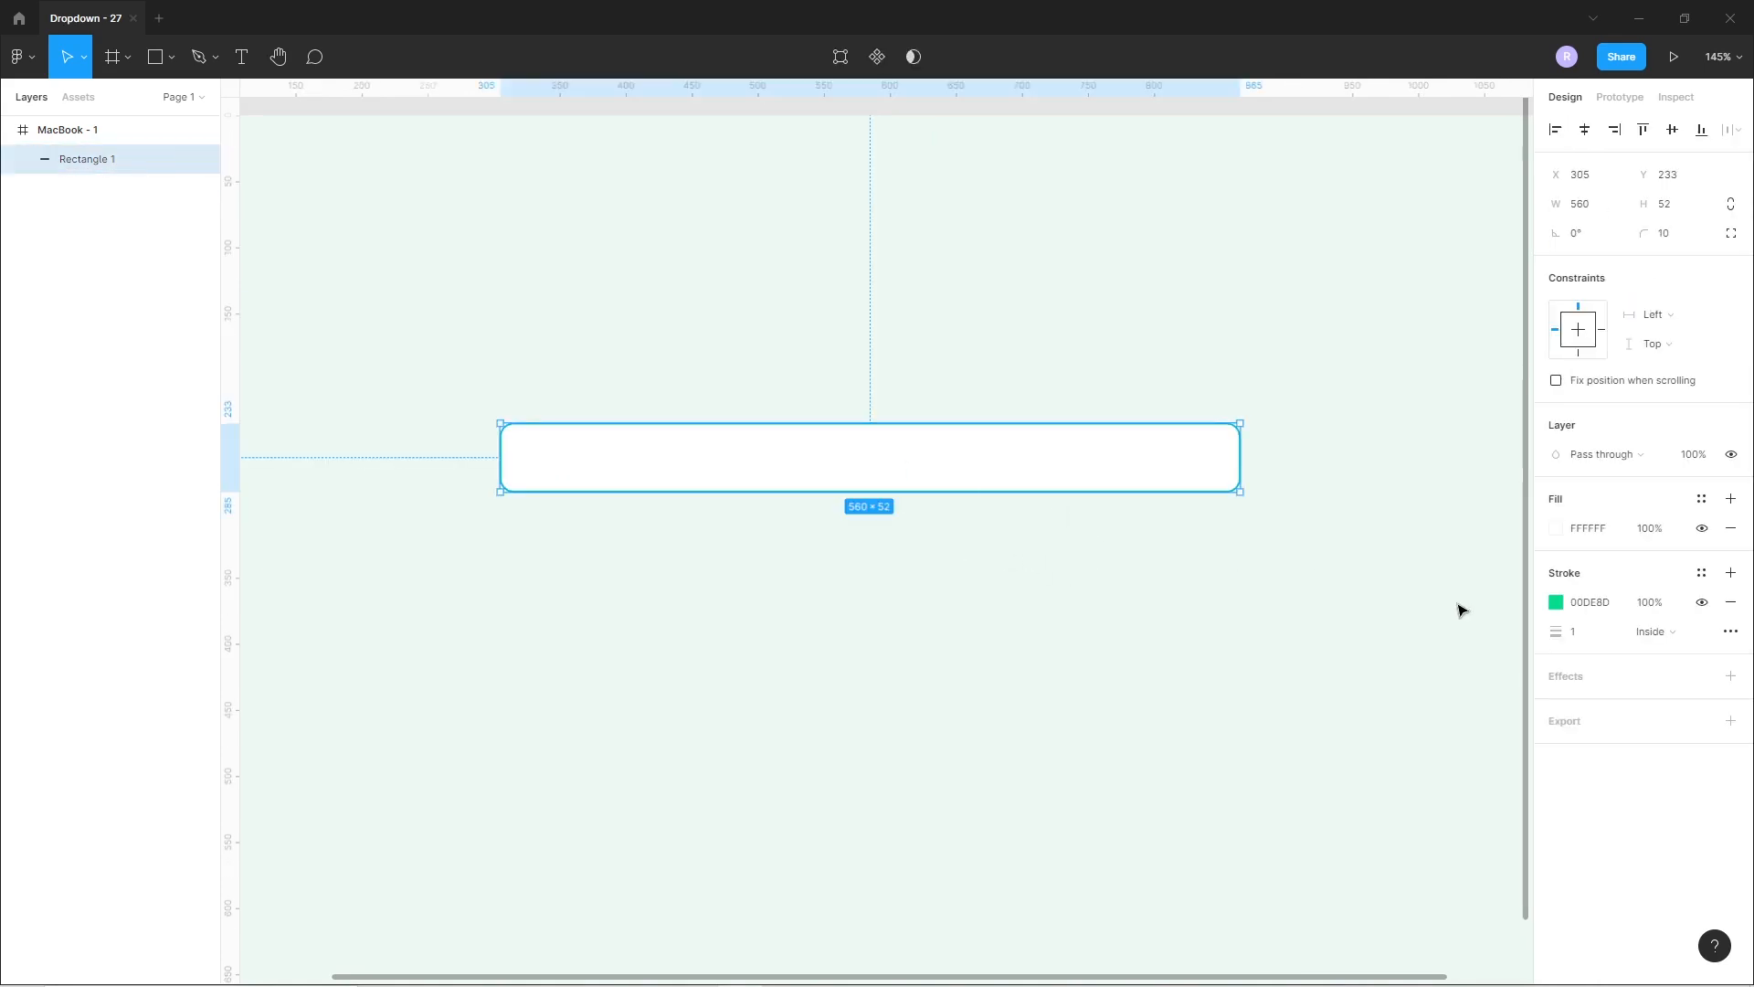
pyautogui.click(1730, 676)
pyautogui.click(1556, 707)
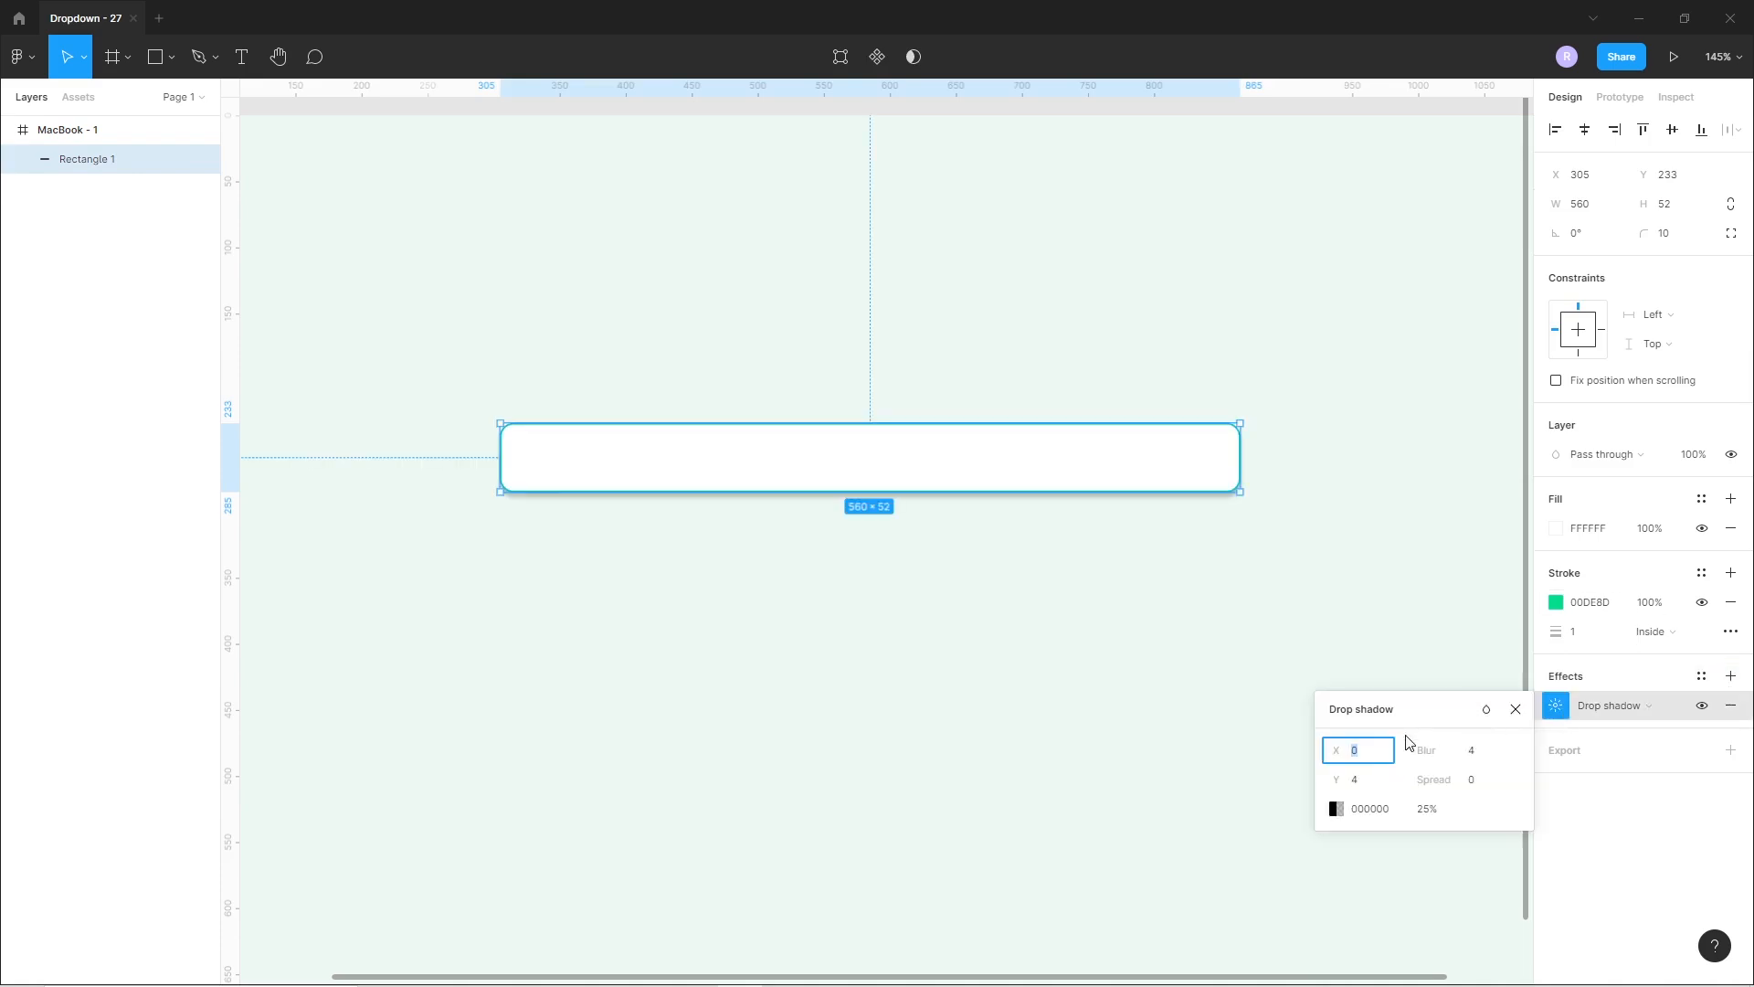
pyautogui.click(1335, 809)
pyautogui.click(1118, 893)
pyautogui.moveTo(1120, 551)
pyautogui.mouseDown()
pyautogui.moveTo(1115, 529)
pyautogui.moveTo(1117, 546)
pyautogui.mouseUp()
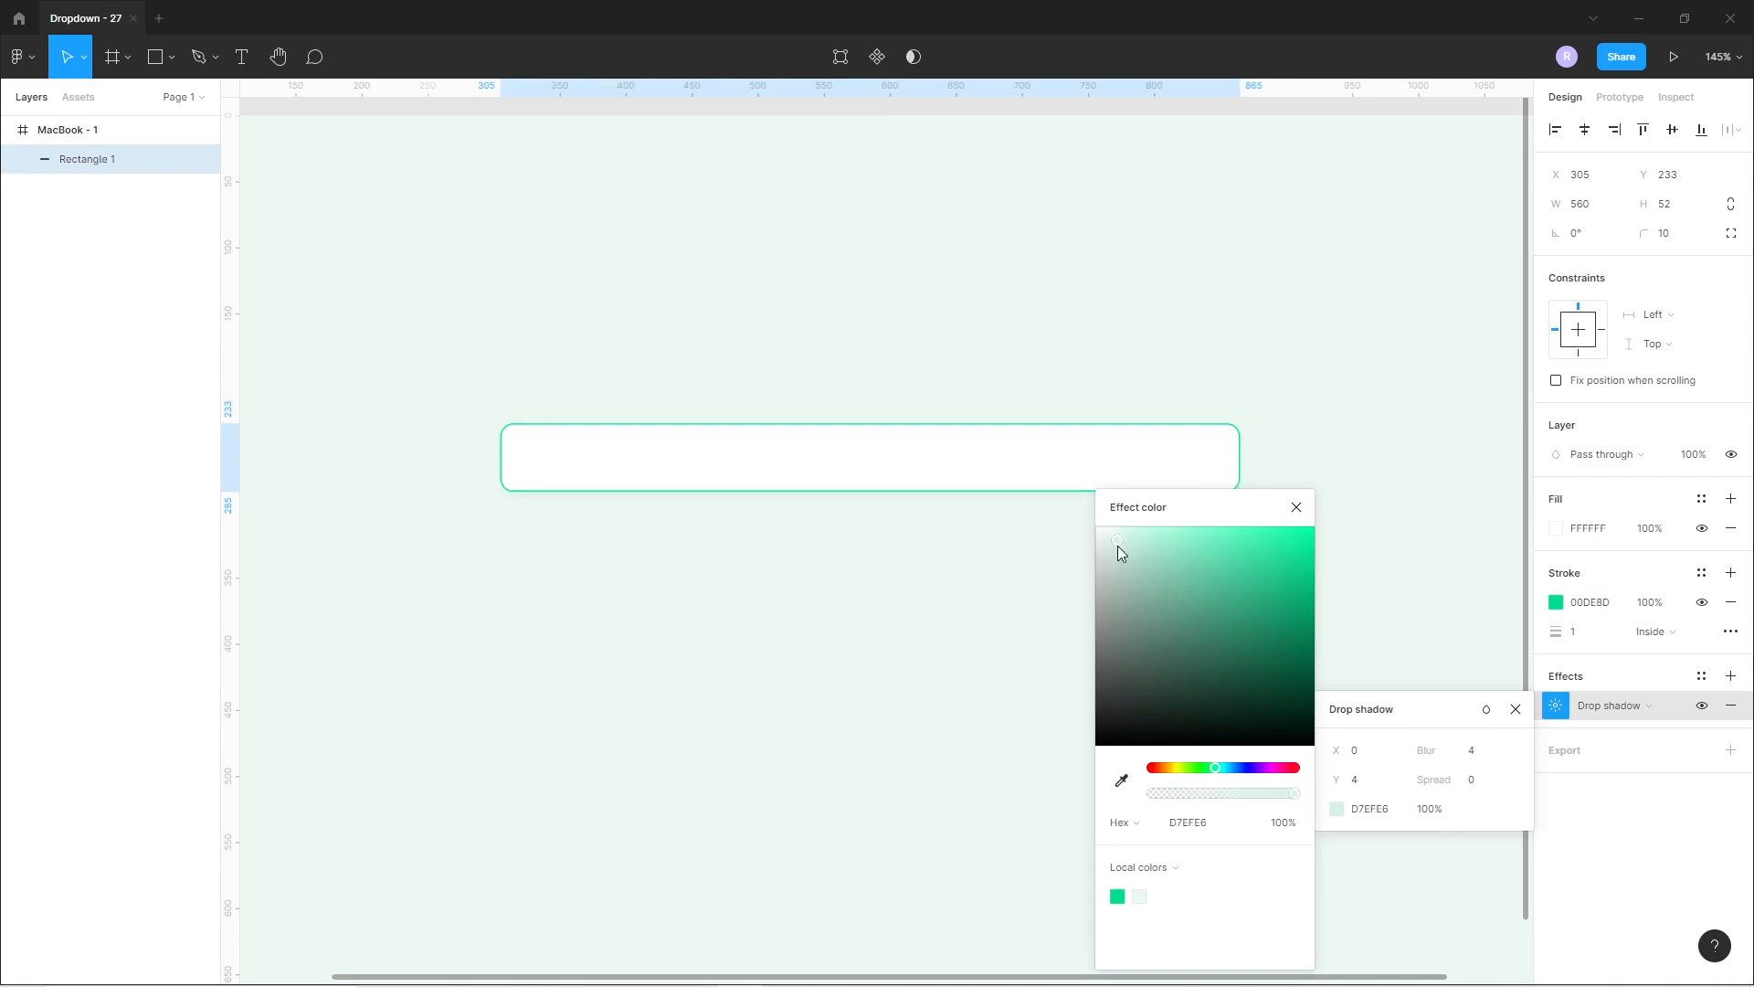
# Set the drop shadow's blur to 30 and its Y offset to 14.
pyautogui.click(1478, 754)
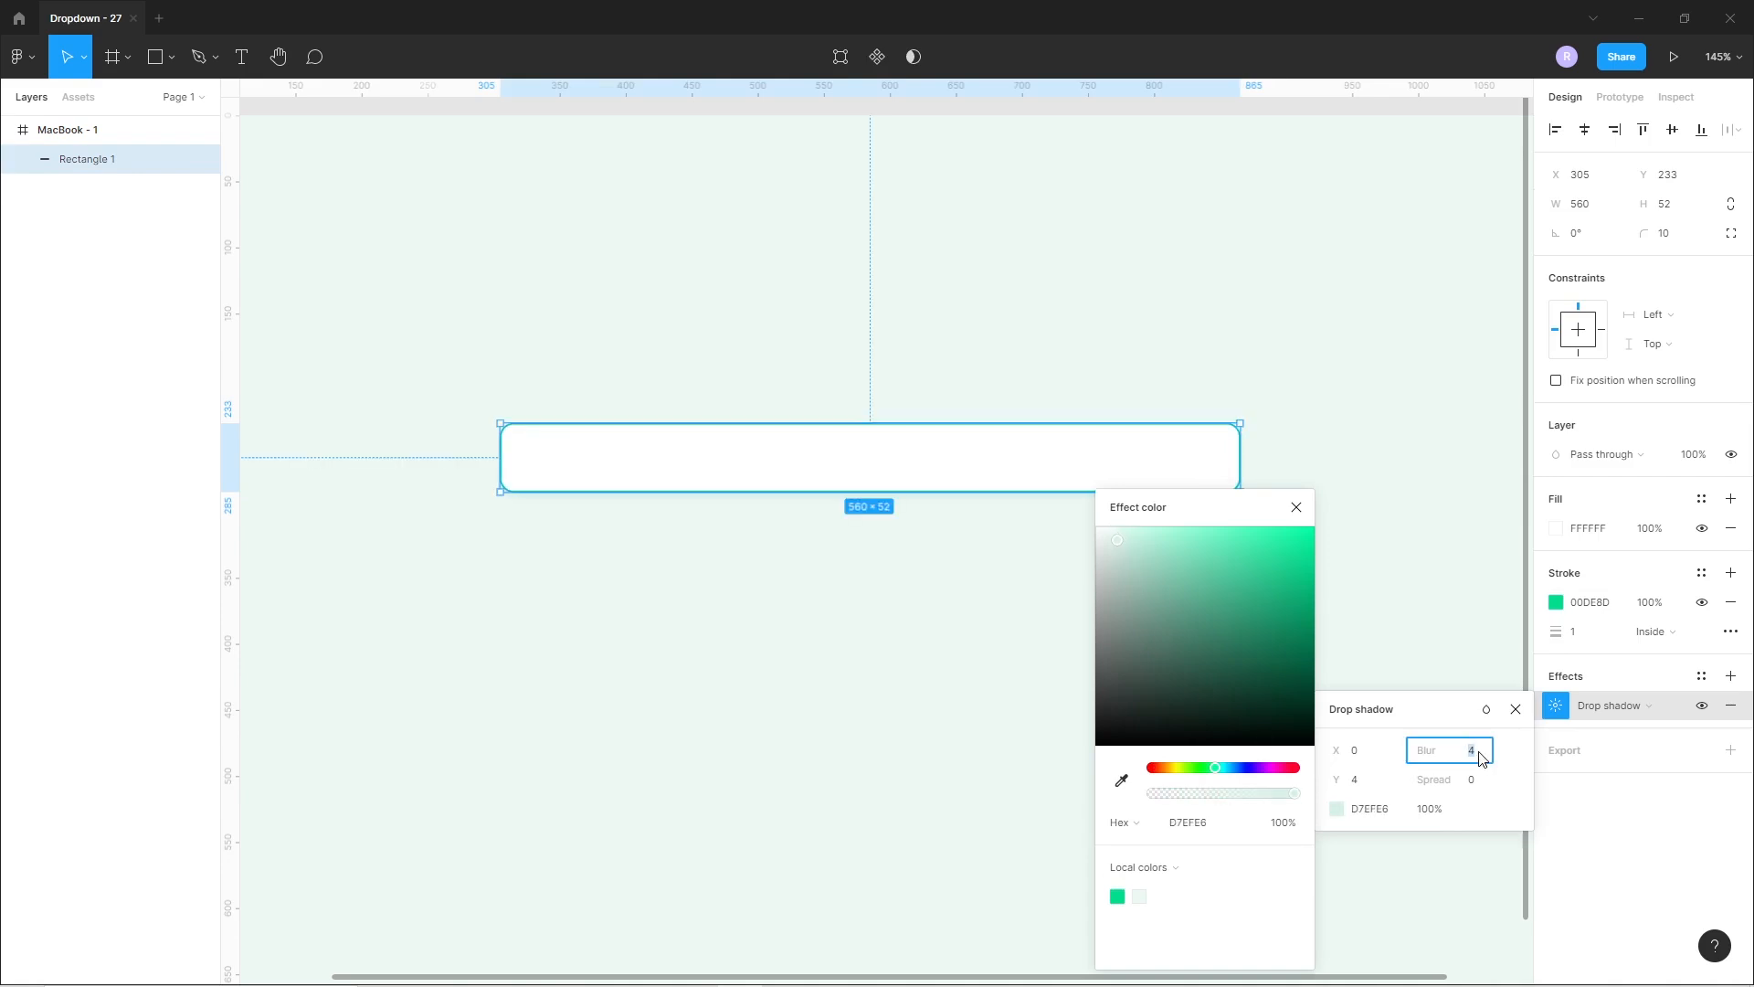
pyautogui.click(1359, 784)
pyautogui.write('14')
pyautogui.press('Return')
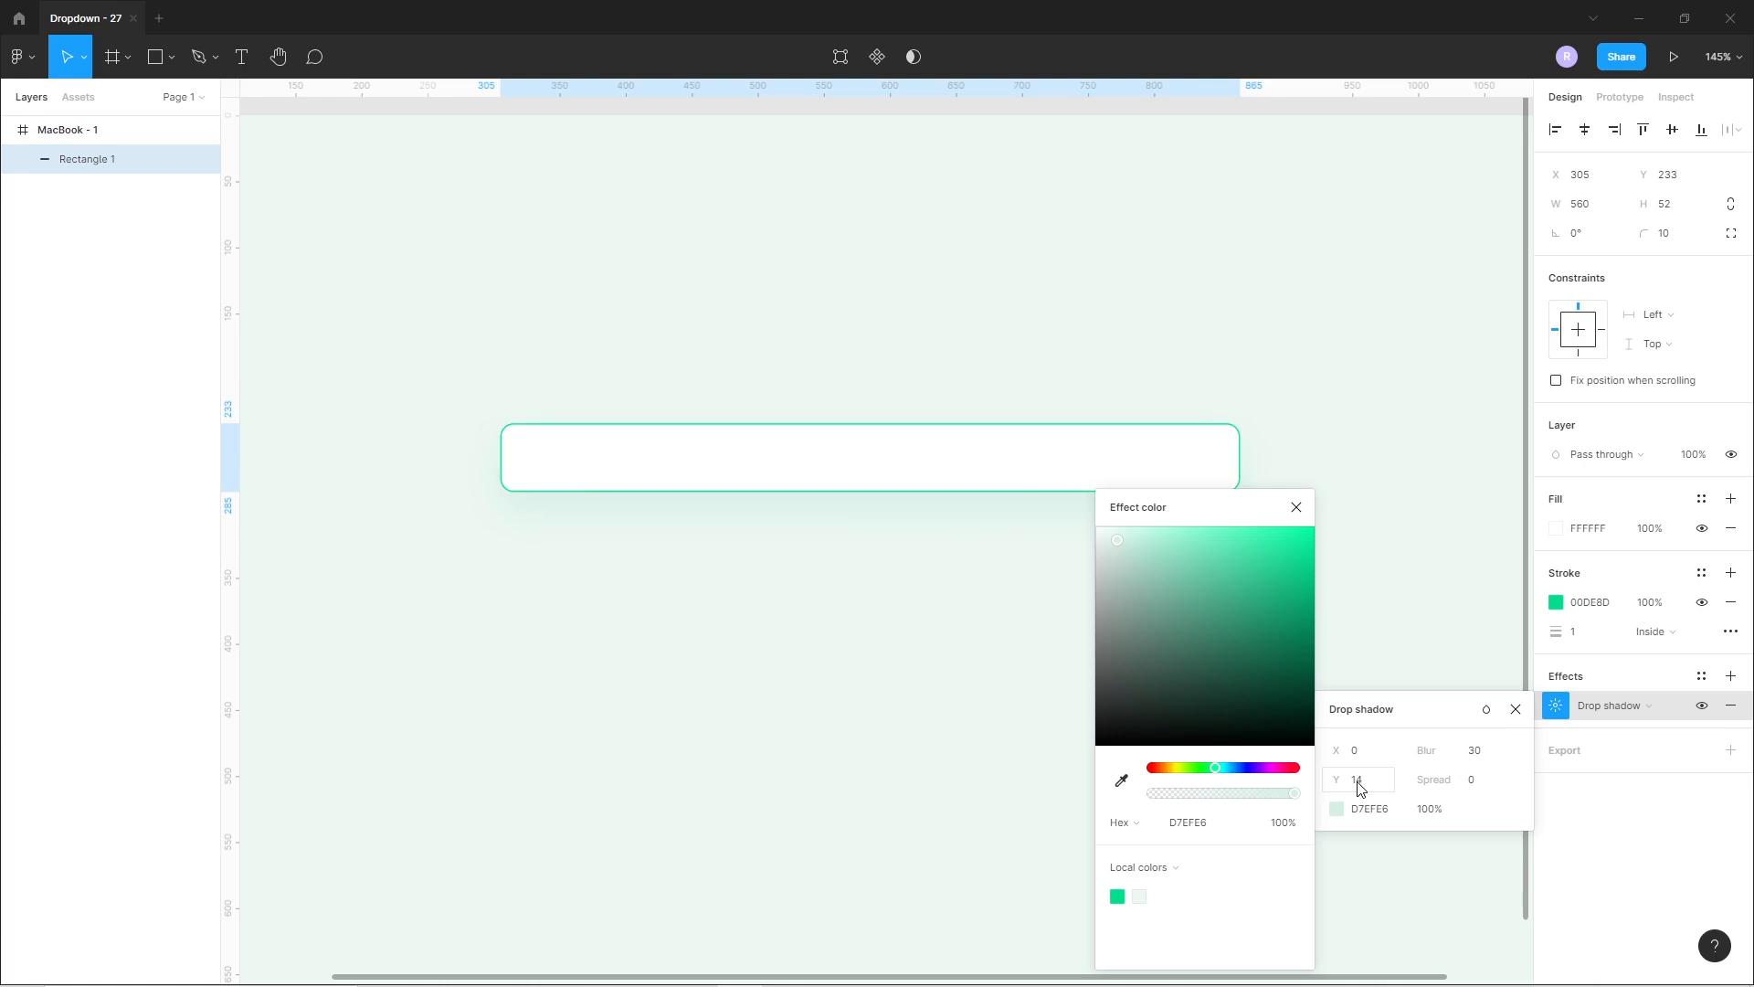
# Fine-tune the drop shadow's color to a slightly stronger pale green.
pyautogui.click(1120, 540)
pyautogui.click(1120, 543)
pyautogui.click(959, 594)
pyautogui.scroll(-2, 961, 595)
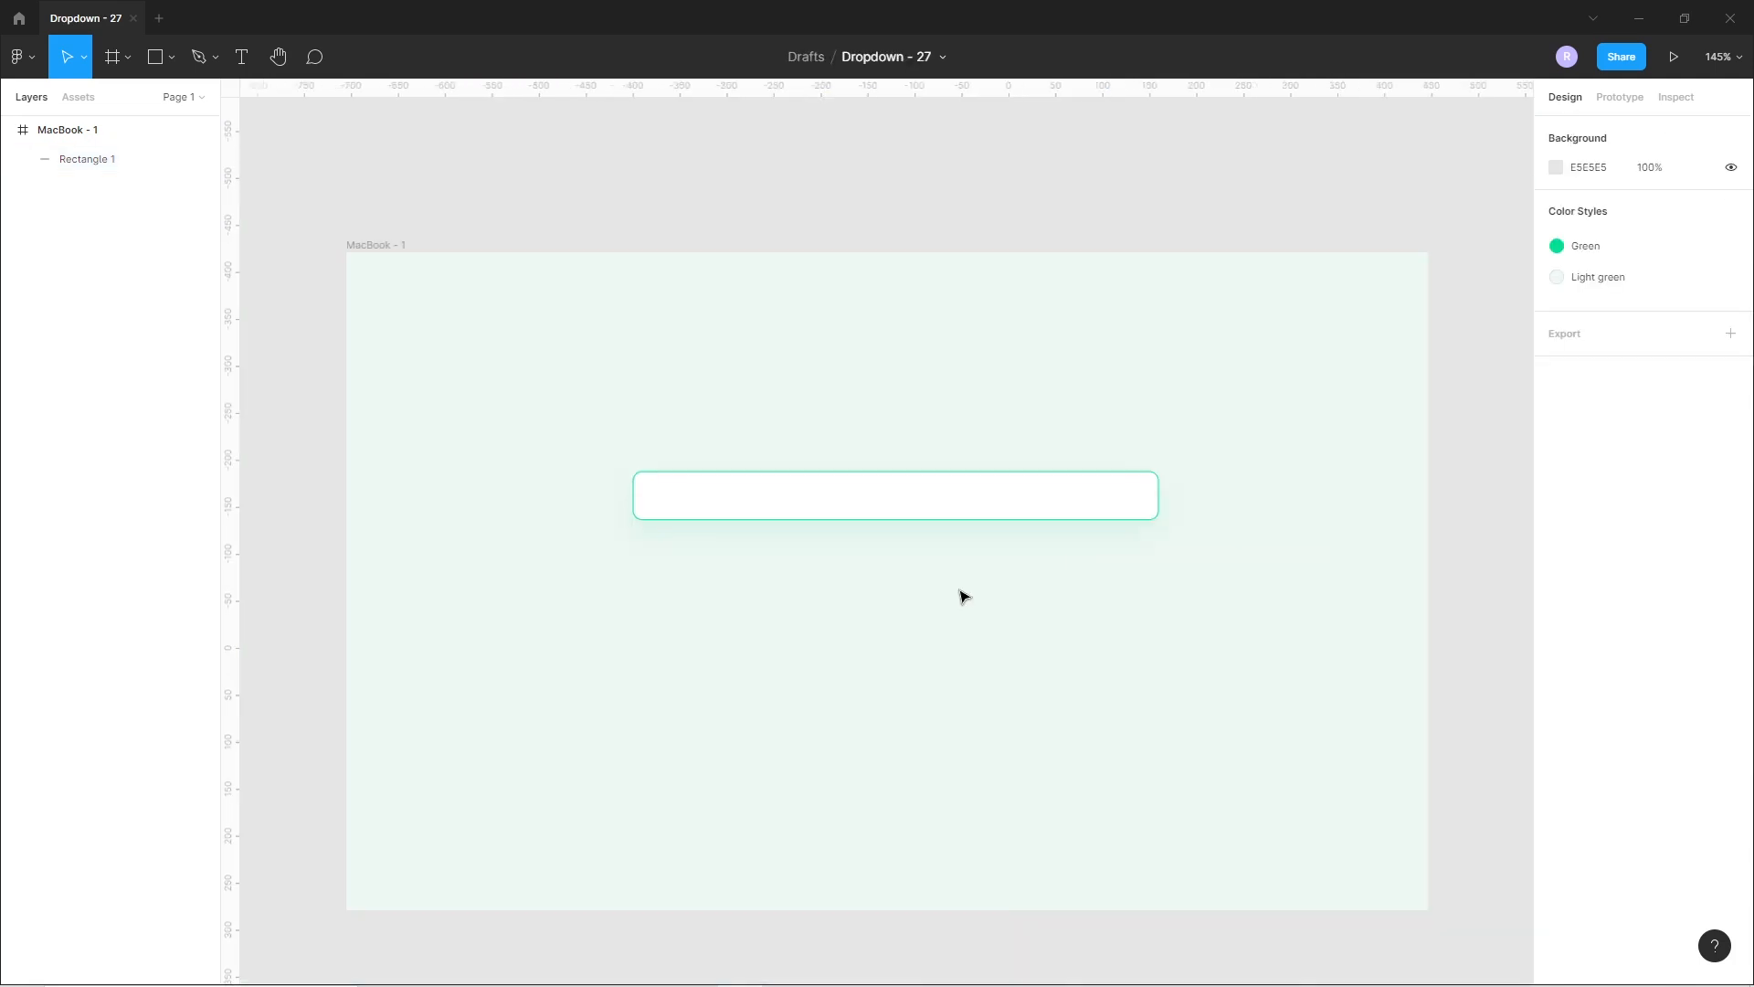
# Draw a square inside the right end of the rounded rectangle and set its size to 36 × 36.
pyautogui.scroll(1, 1038, 646)
pyautogui.click(979, 498)
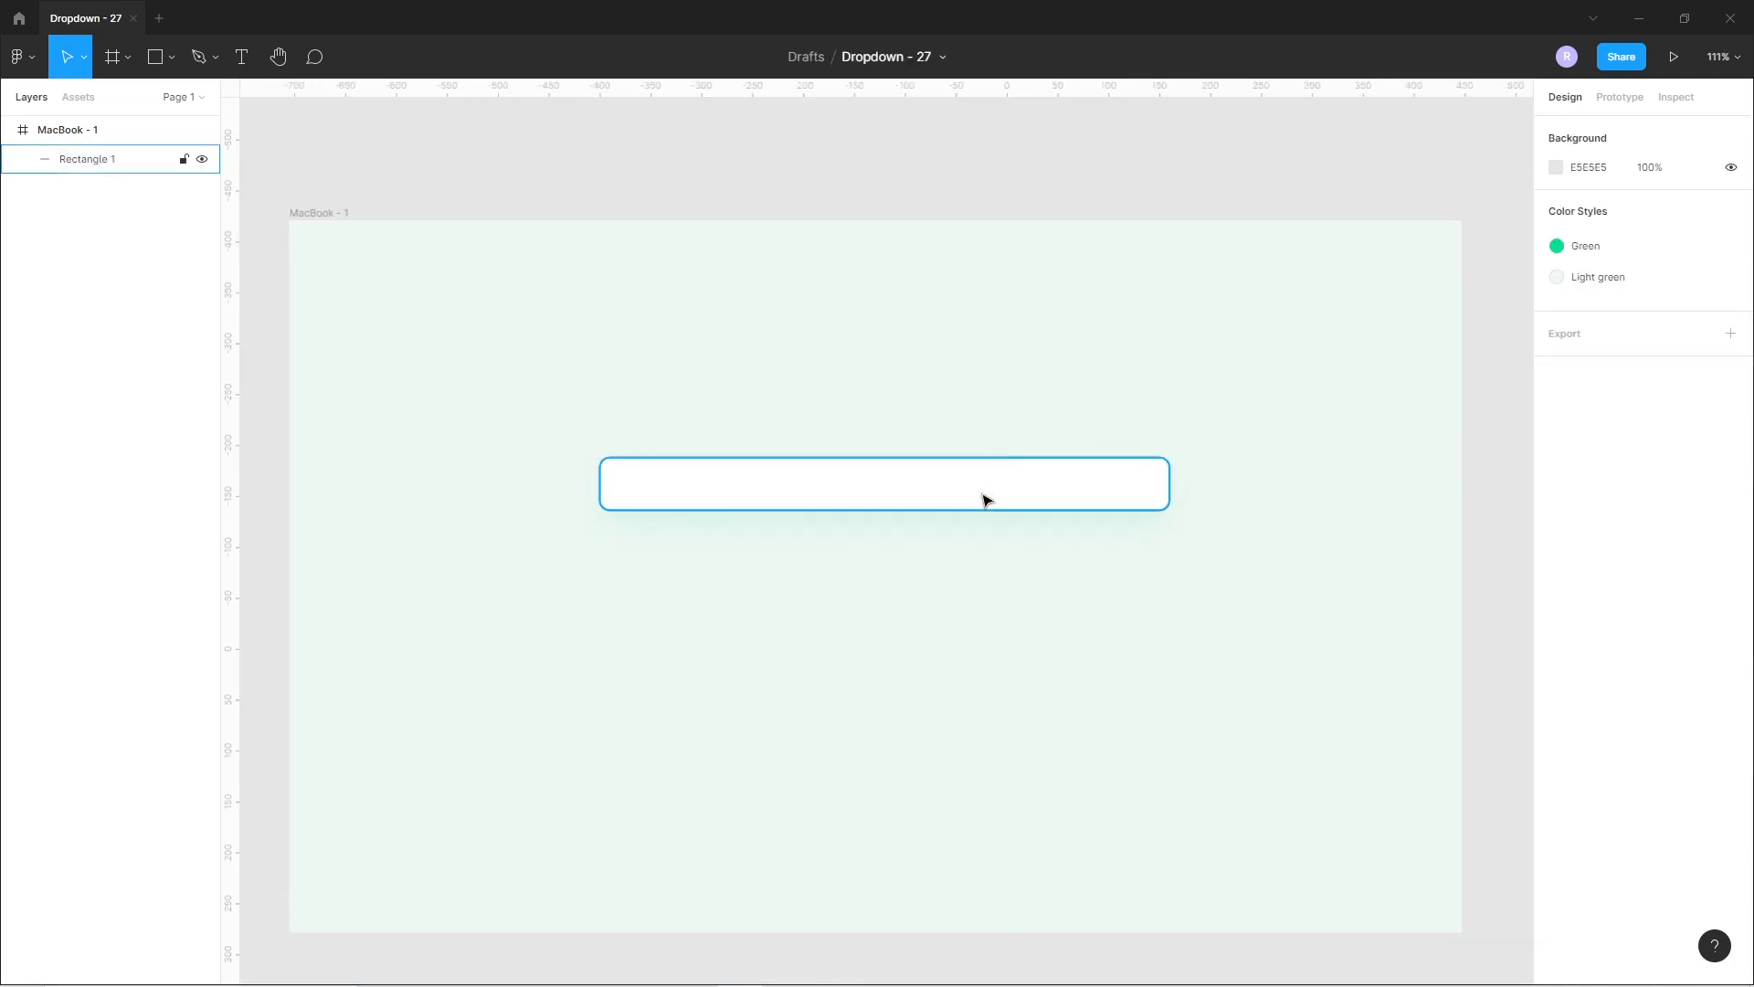
pyautogui.scroll(5, 1158, 481)
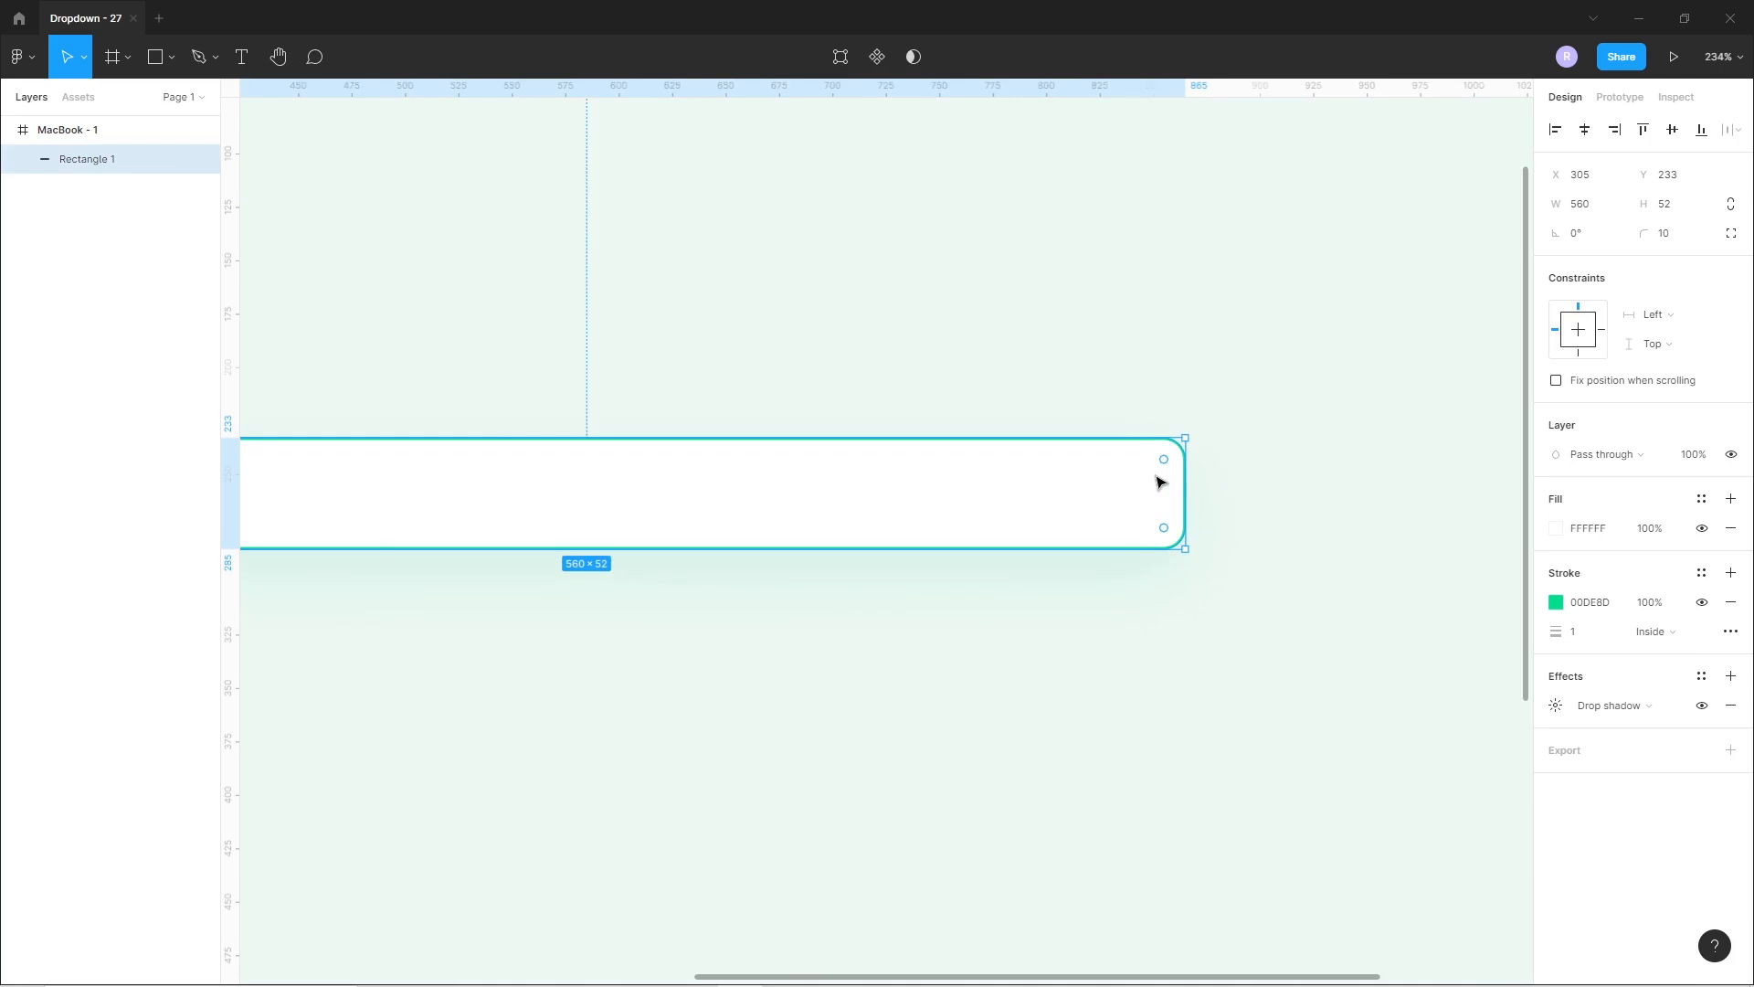
pyautogui.click(157, 57)
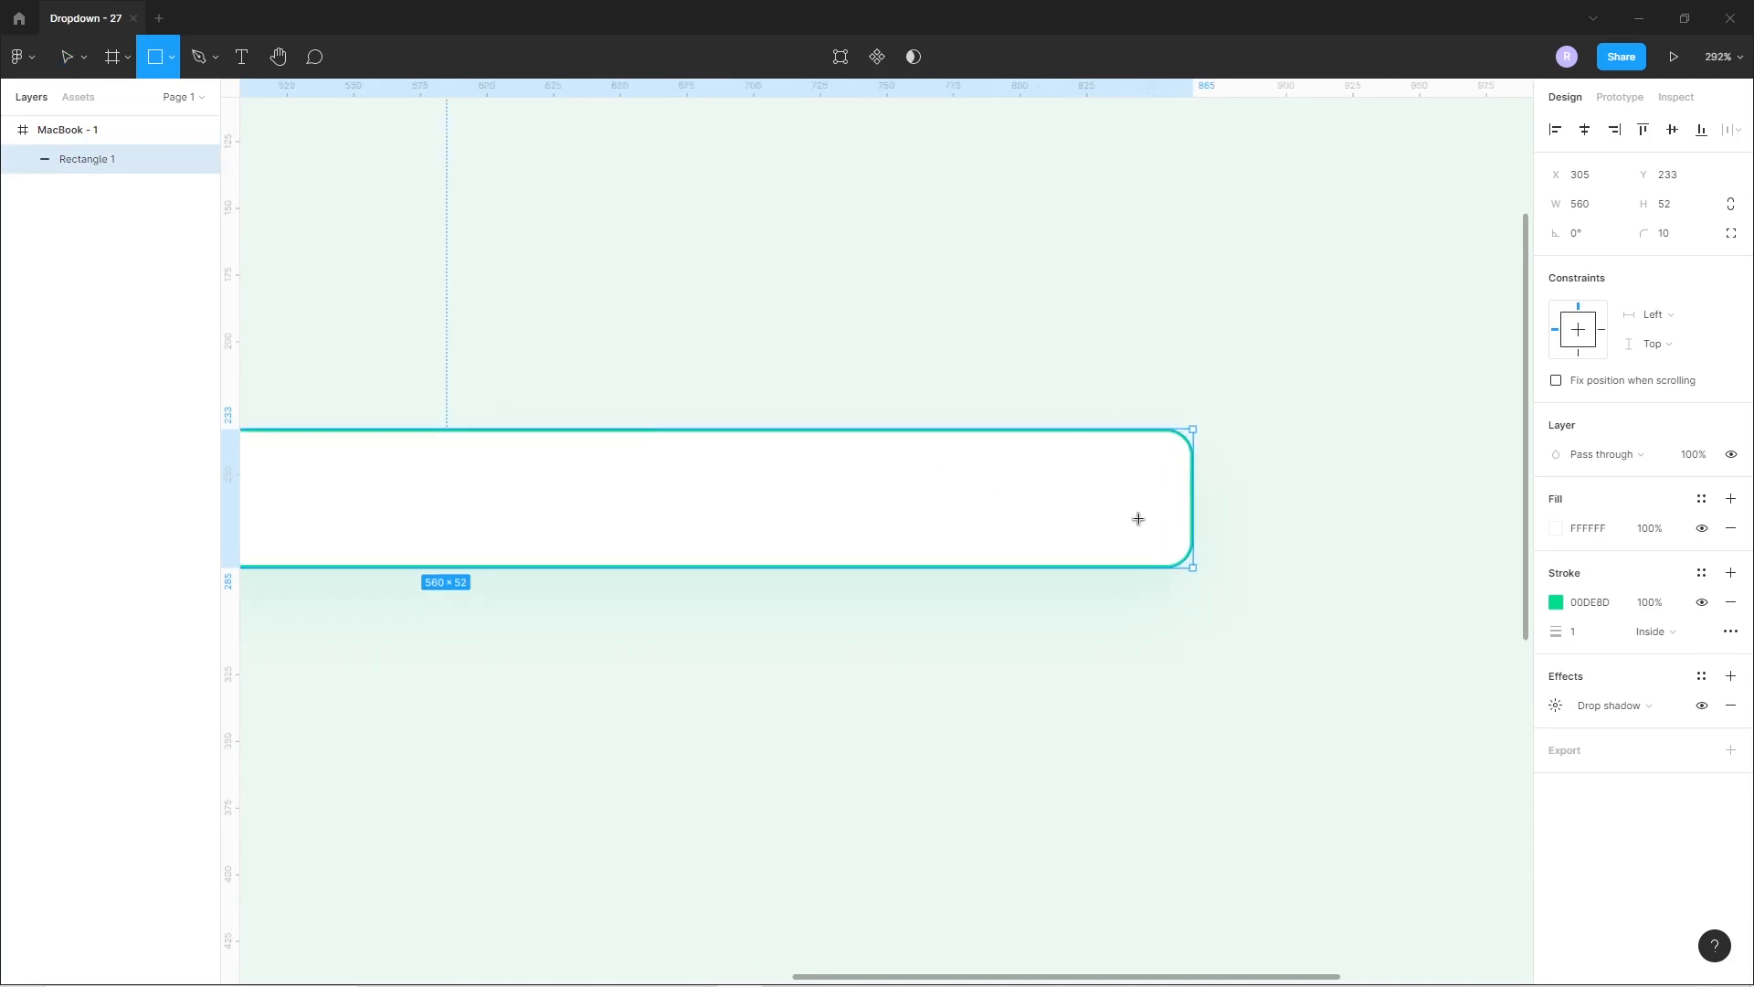
pyautogui.moveTo(1089, 455); pyautogui.dragTo(1175, 541)
pyautogui.click(1583, 207)
pyautogui.write('36')
pyautogui.press('Return')
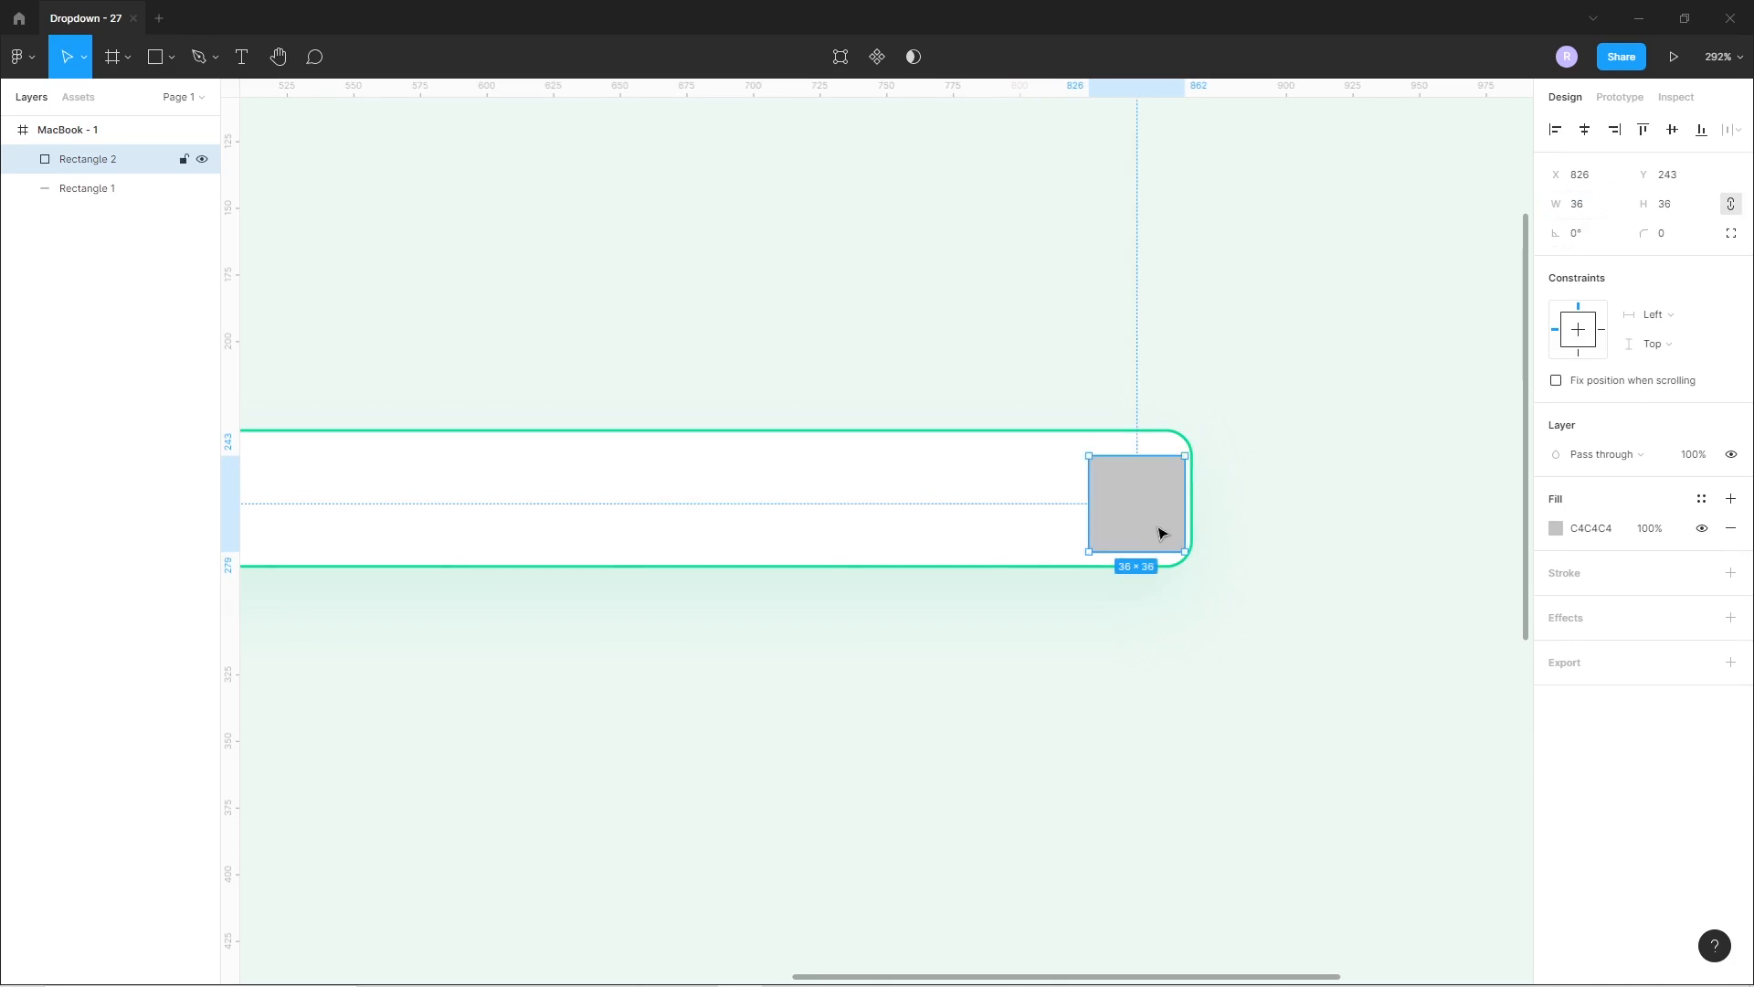
# Position the 36 × 36 square at X 821, Y 241, evenly inset from the field's right end.
pyautogui.moveTo(1143, 522); pyautogui.dragTo(1168, 517)
pyautogui.scroll(8, 1167, 502)
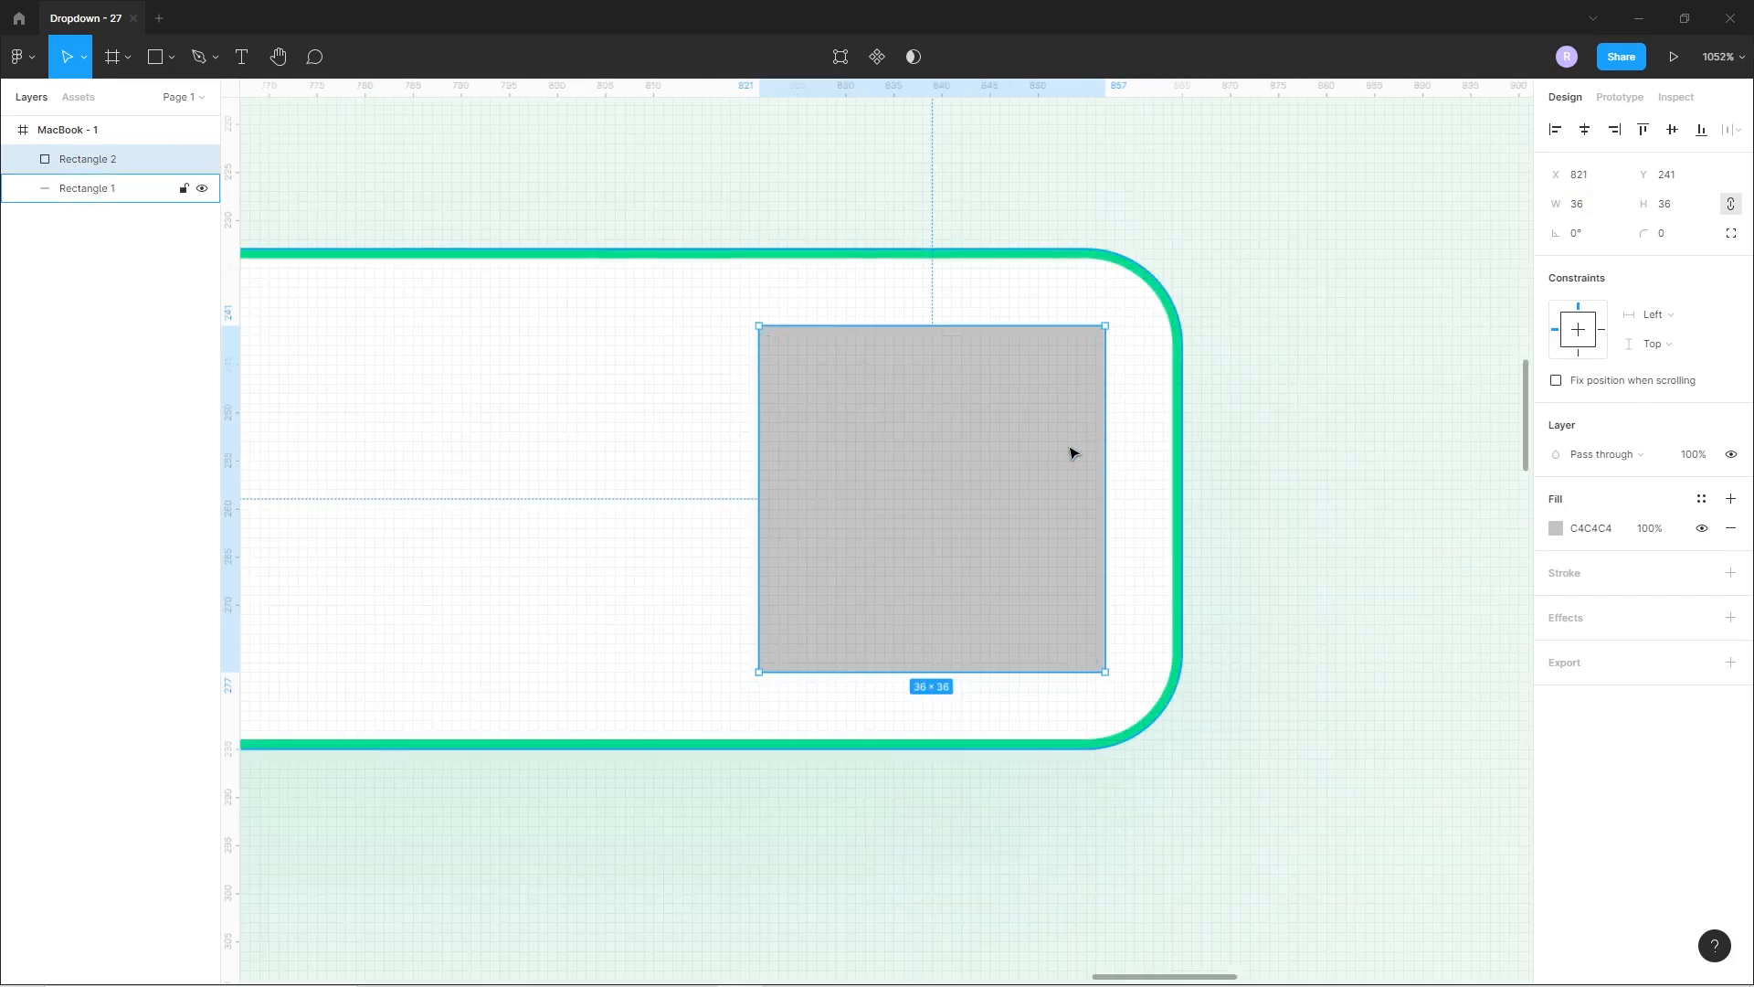
pyautogui.press('Right')
pyautogui.press('Left')
# Round the small square's corners to a radius of 3 and fill it with the local light green EDF8F4.
pyautogui.moveTo(1088, 340); pyautogui.dragTo(1072, 355)
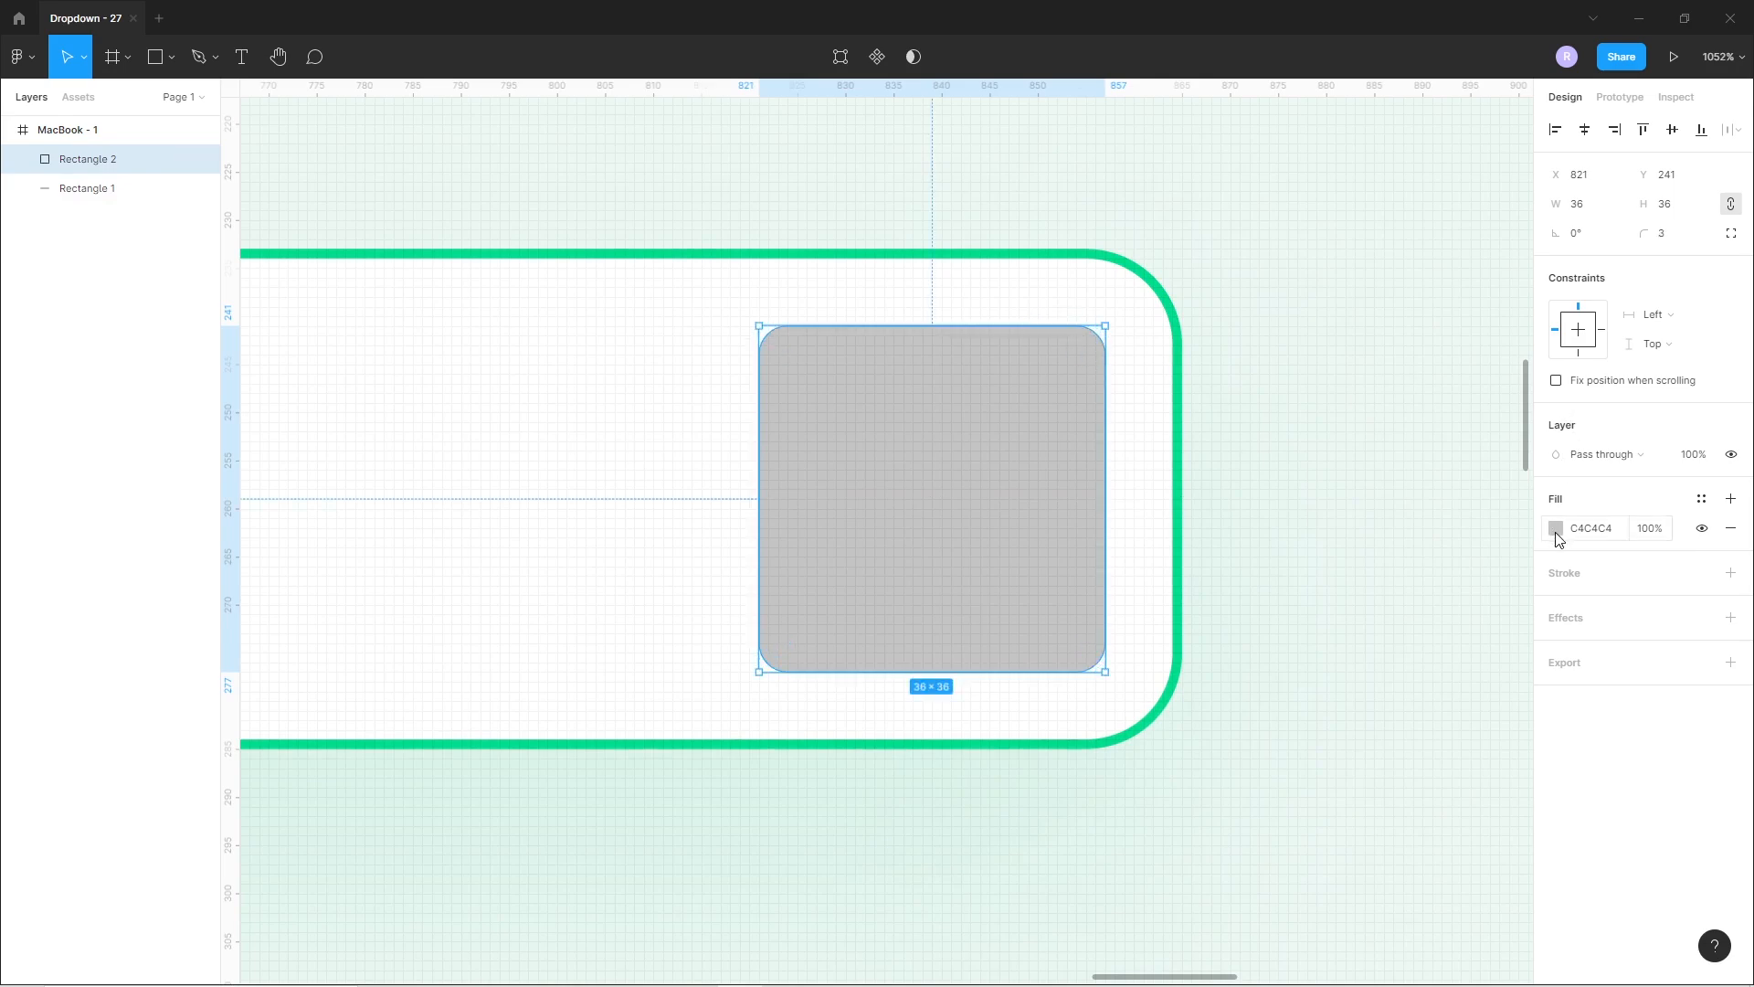
pyautogui.click(1555, 528)
pyautogui.click(1358, 895)
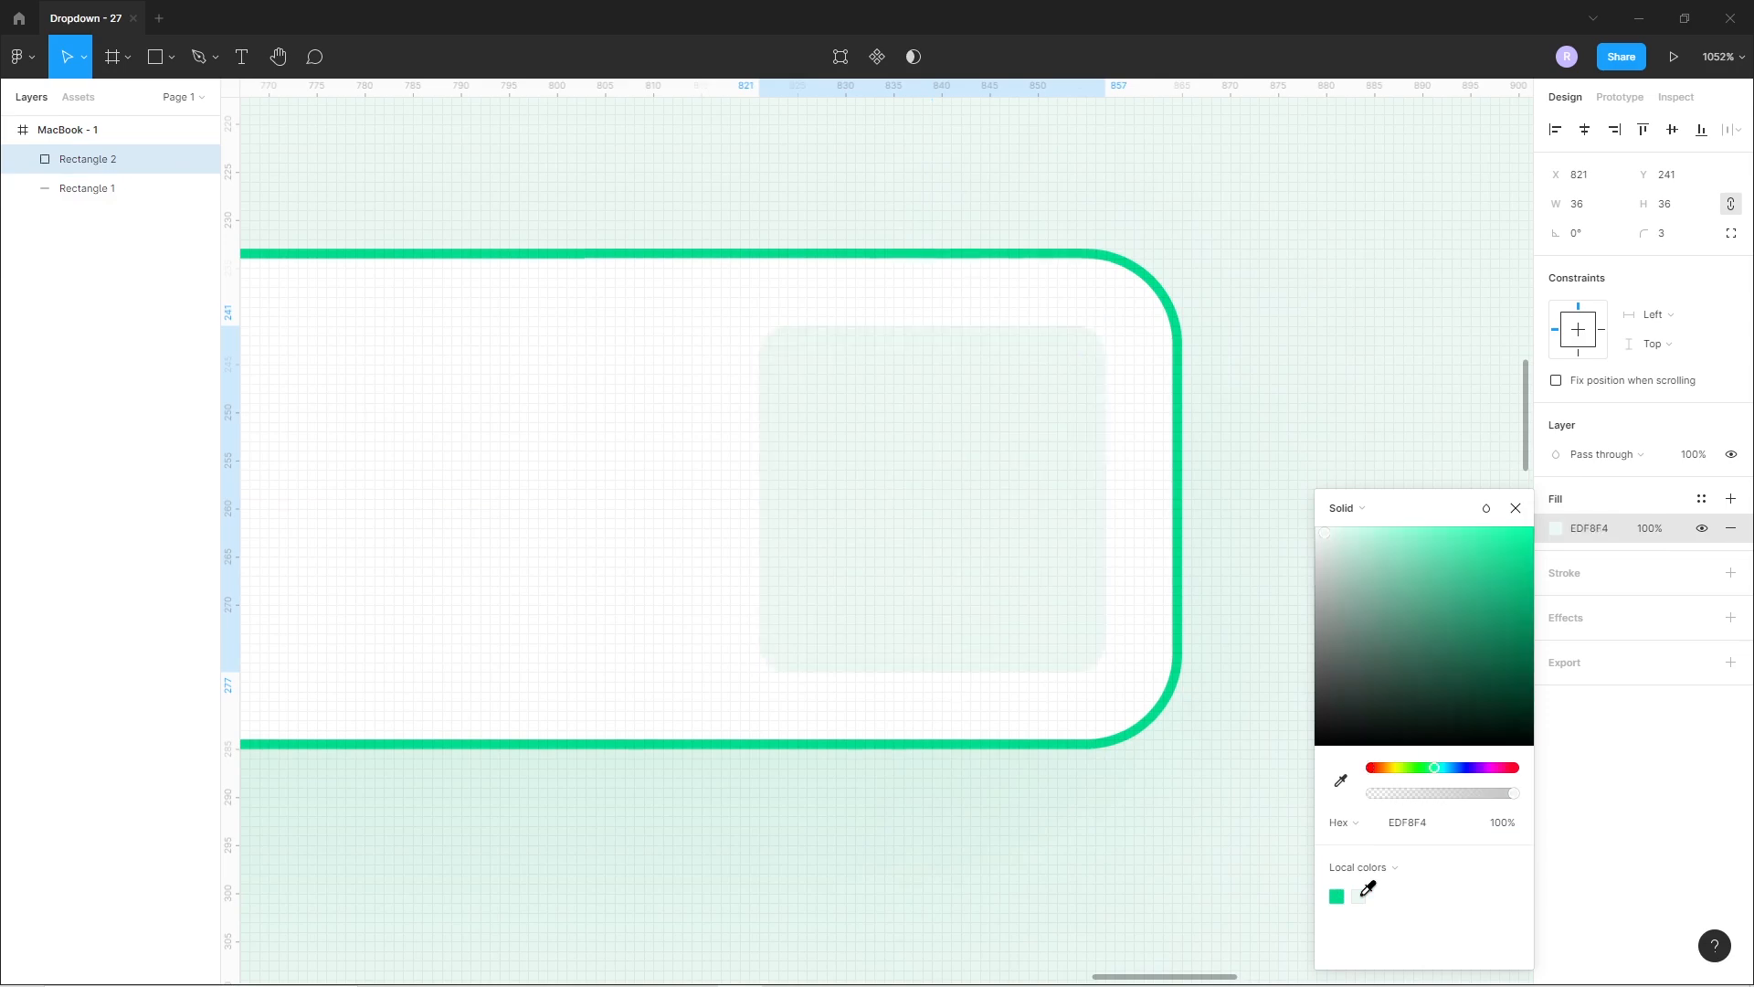
pyautogui.click(841, 802)
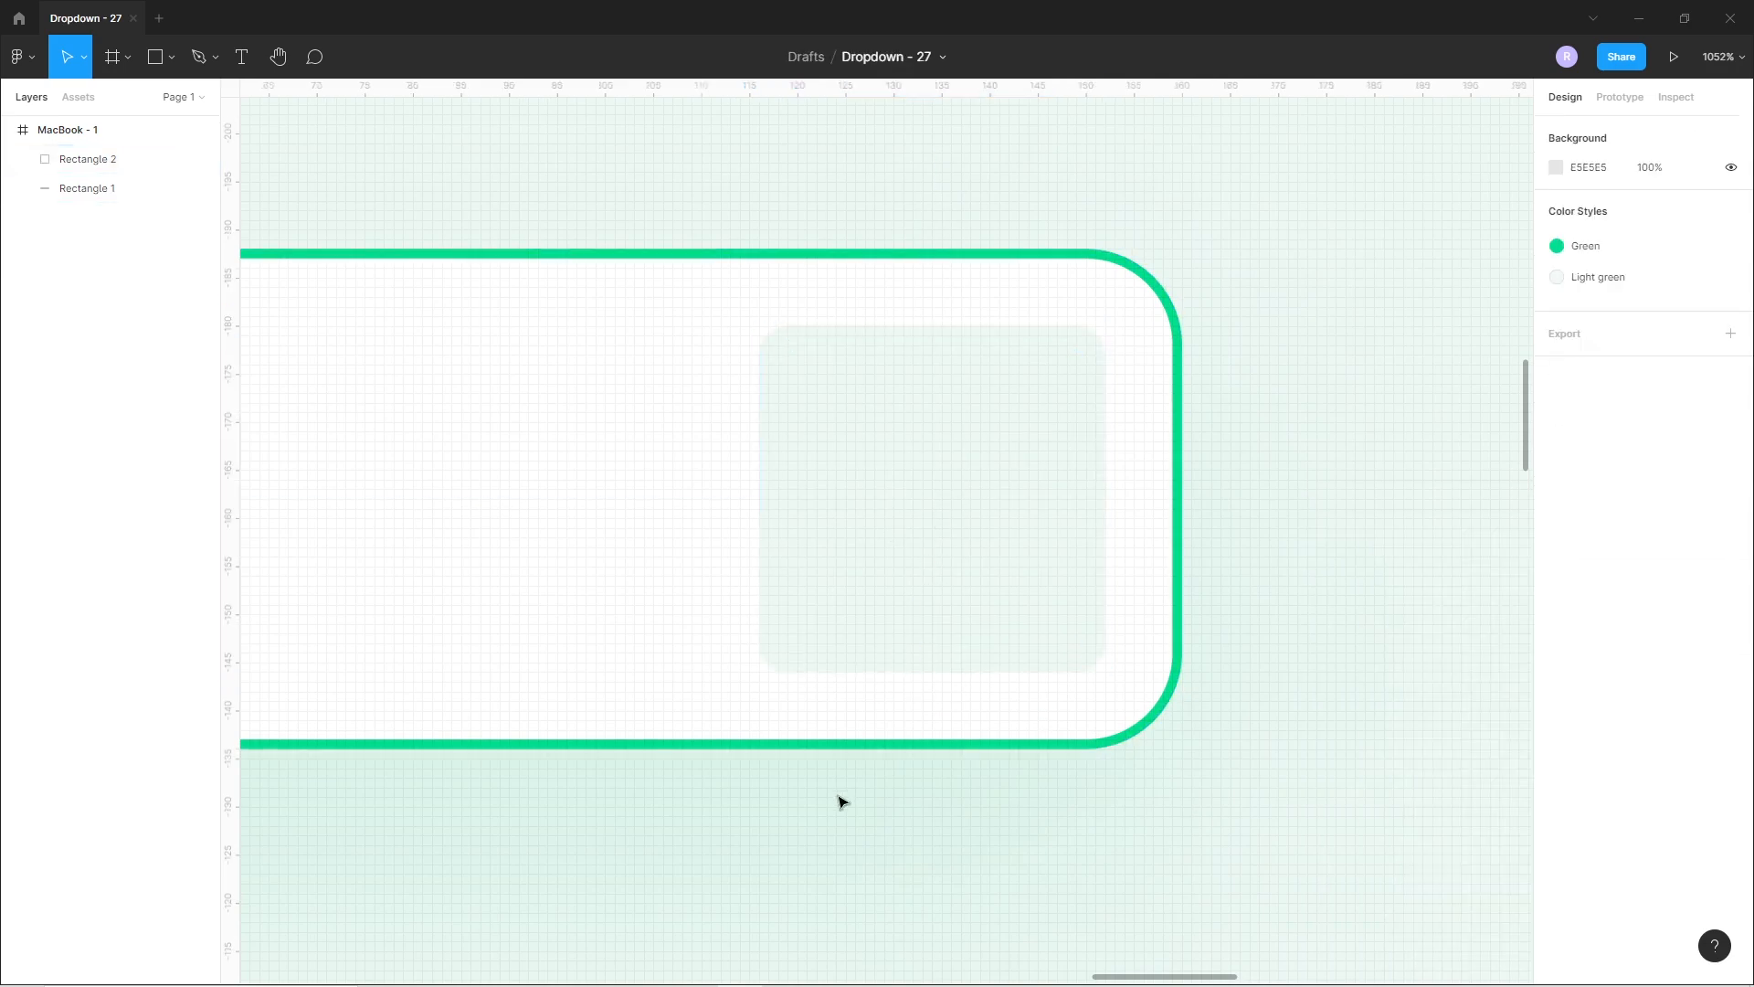
# Draw a 20 × 20 square beside the light green square and delete its upper-right vertex to leave an L-shaped path.
pyautogui.click(155, 57)
pyautogui.moveTo(432, 373); pyautogui.dragTo(586, 498)
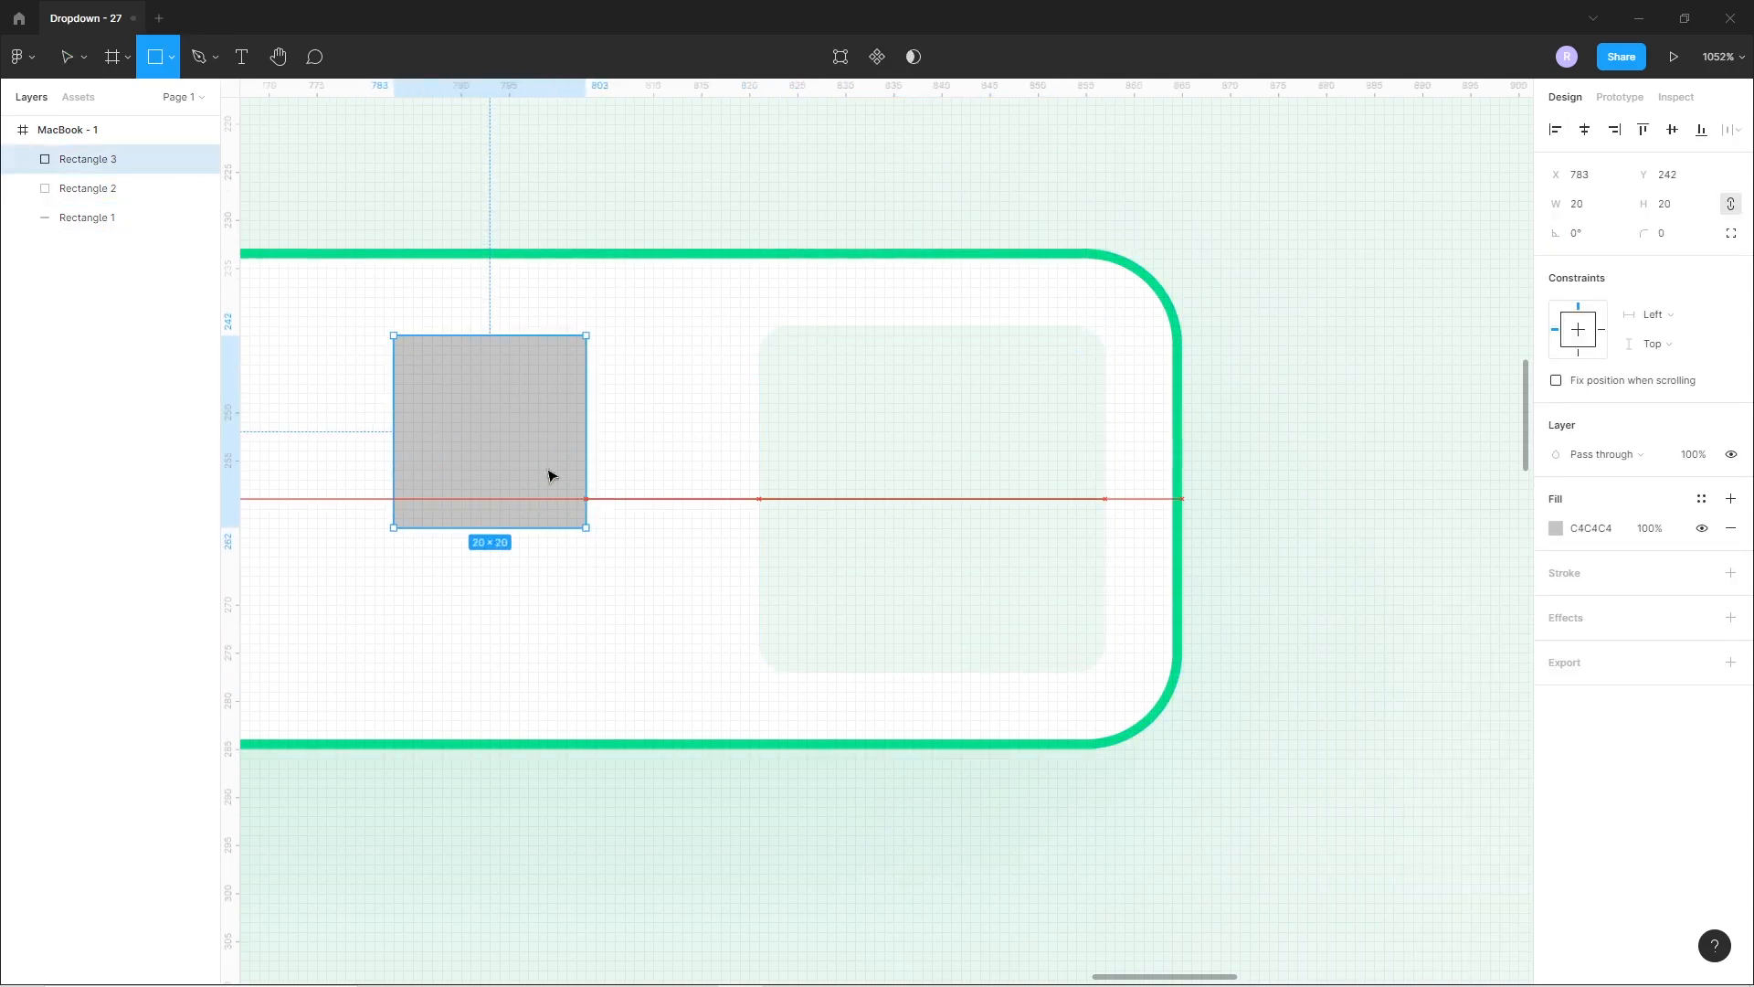
pyautogui.doubleClick(537, 409)
pyautogui.click(589, 337)
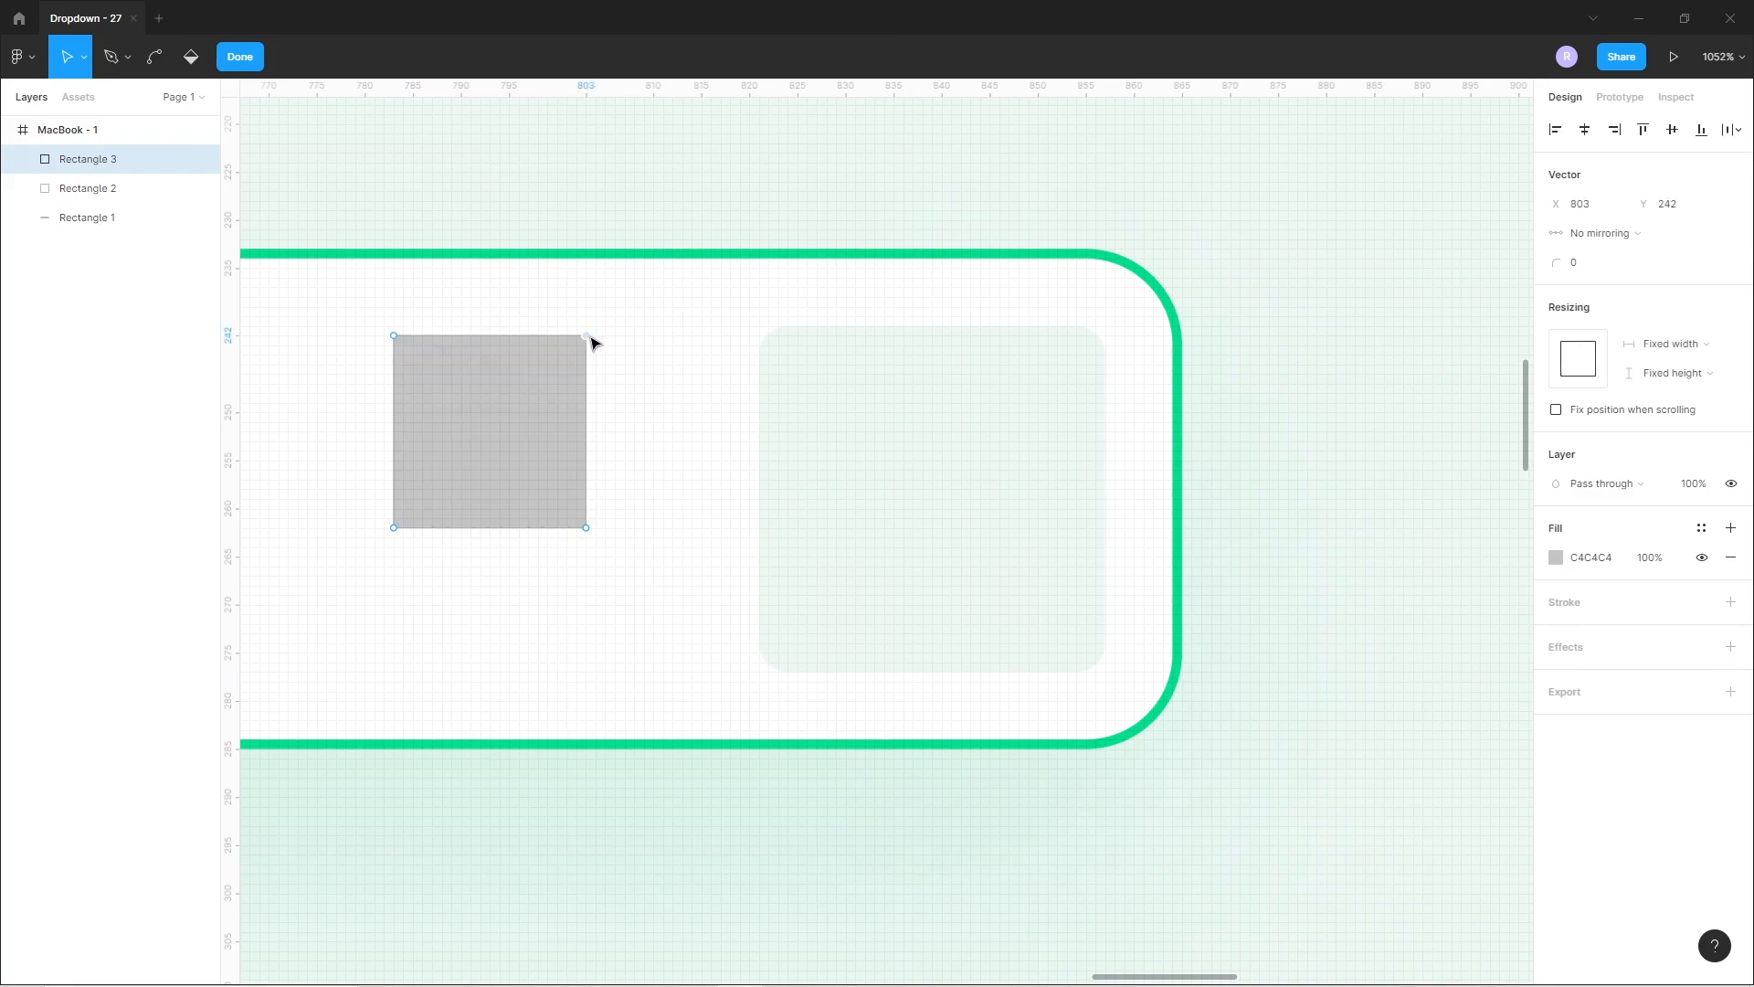
pyautogui.press('Delete')
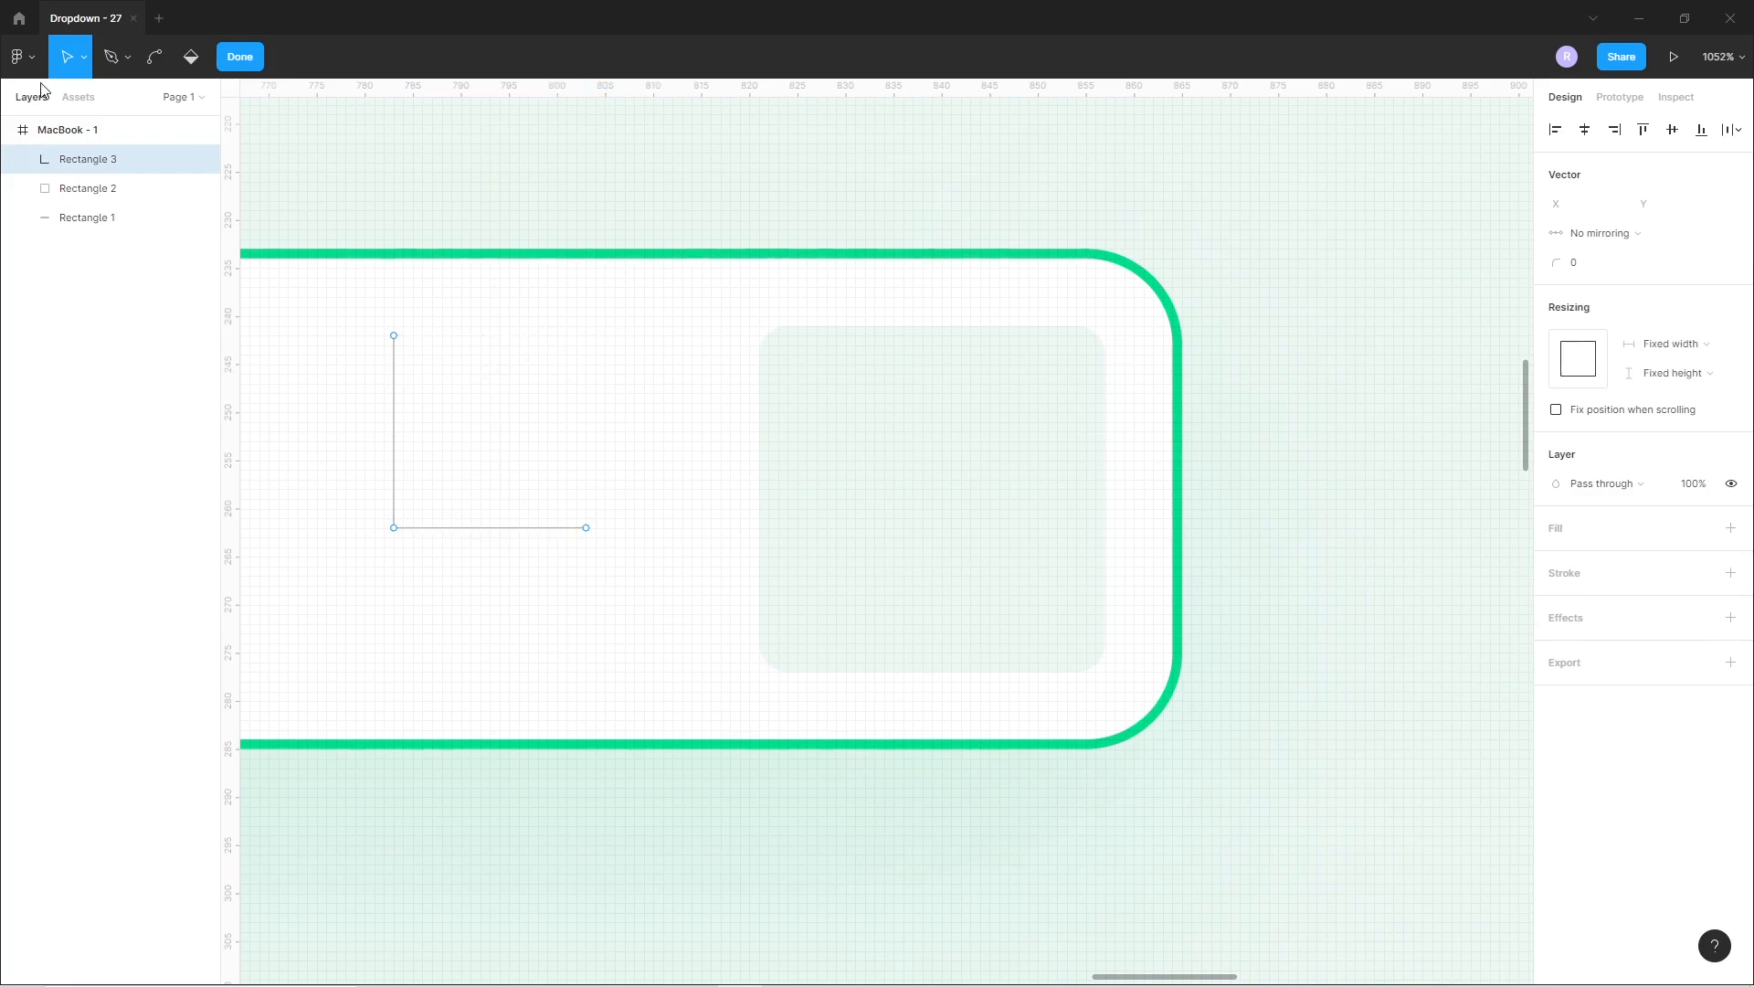
# Add a stroke to the L-shaped path and rotate it 45° into a downward chevron placed over the light green square.
pyautogui.click(1730, 573)
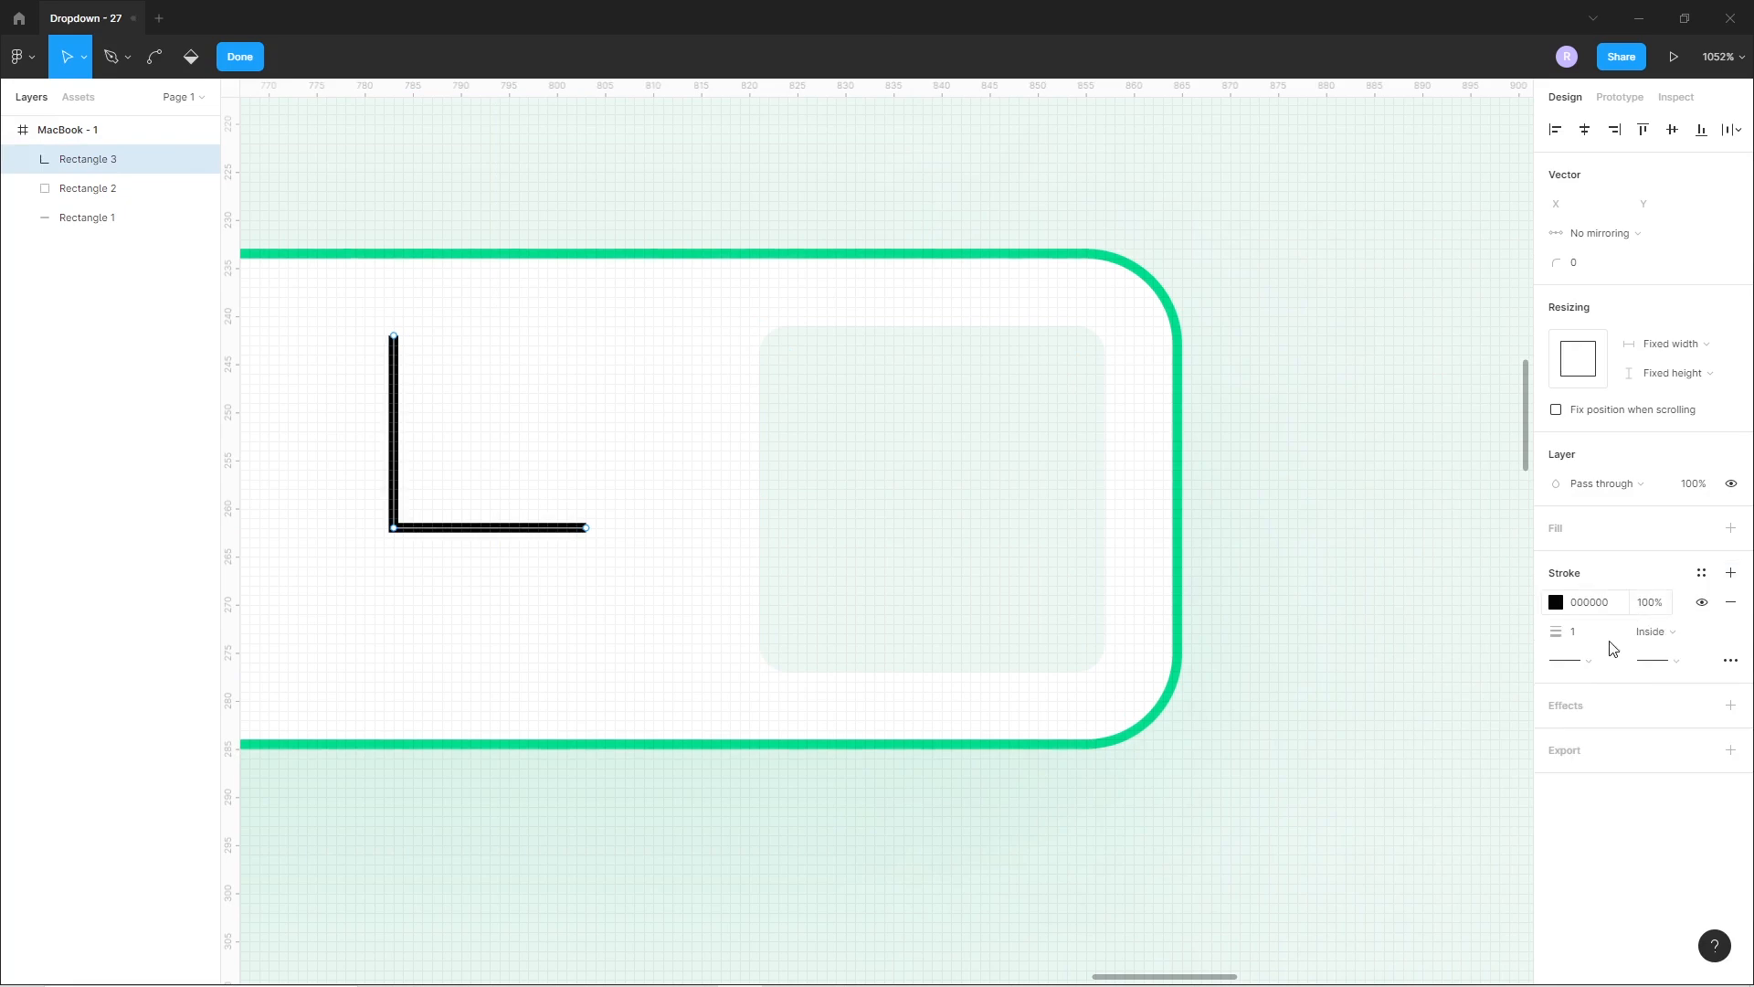
pyautogui.press('Escape')
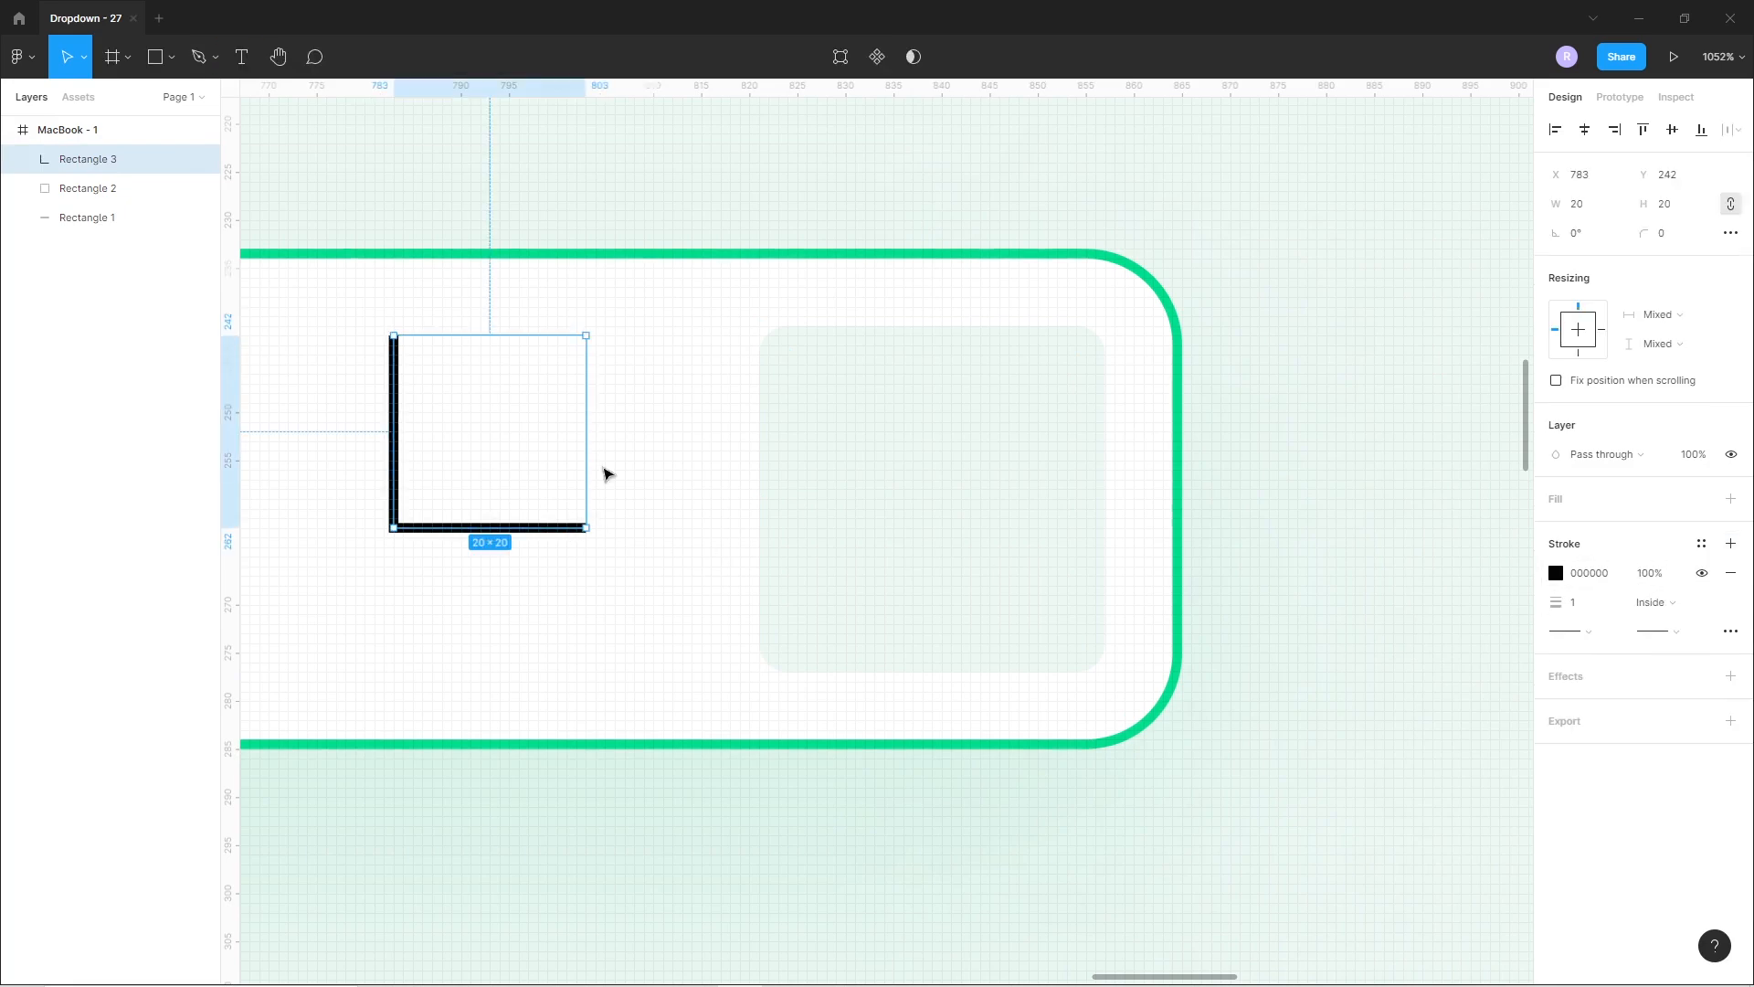
pyautogui.moveTo(570, 317); pyautogui.dragTo(491, 223)
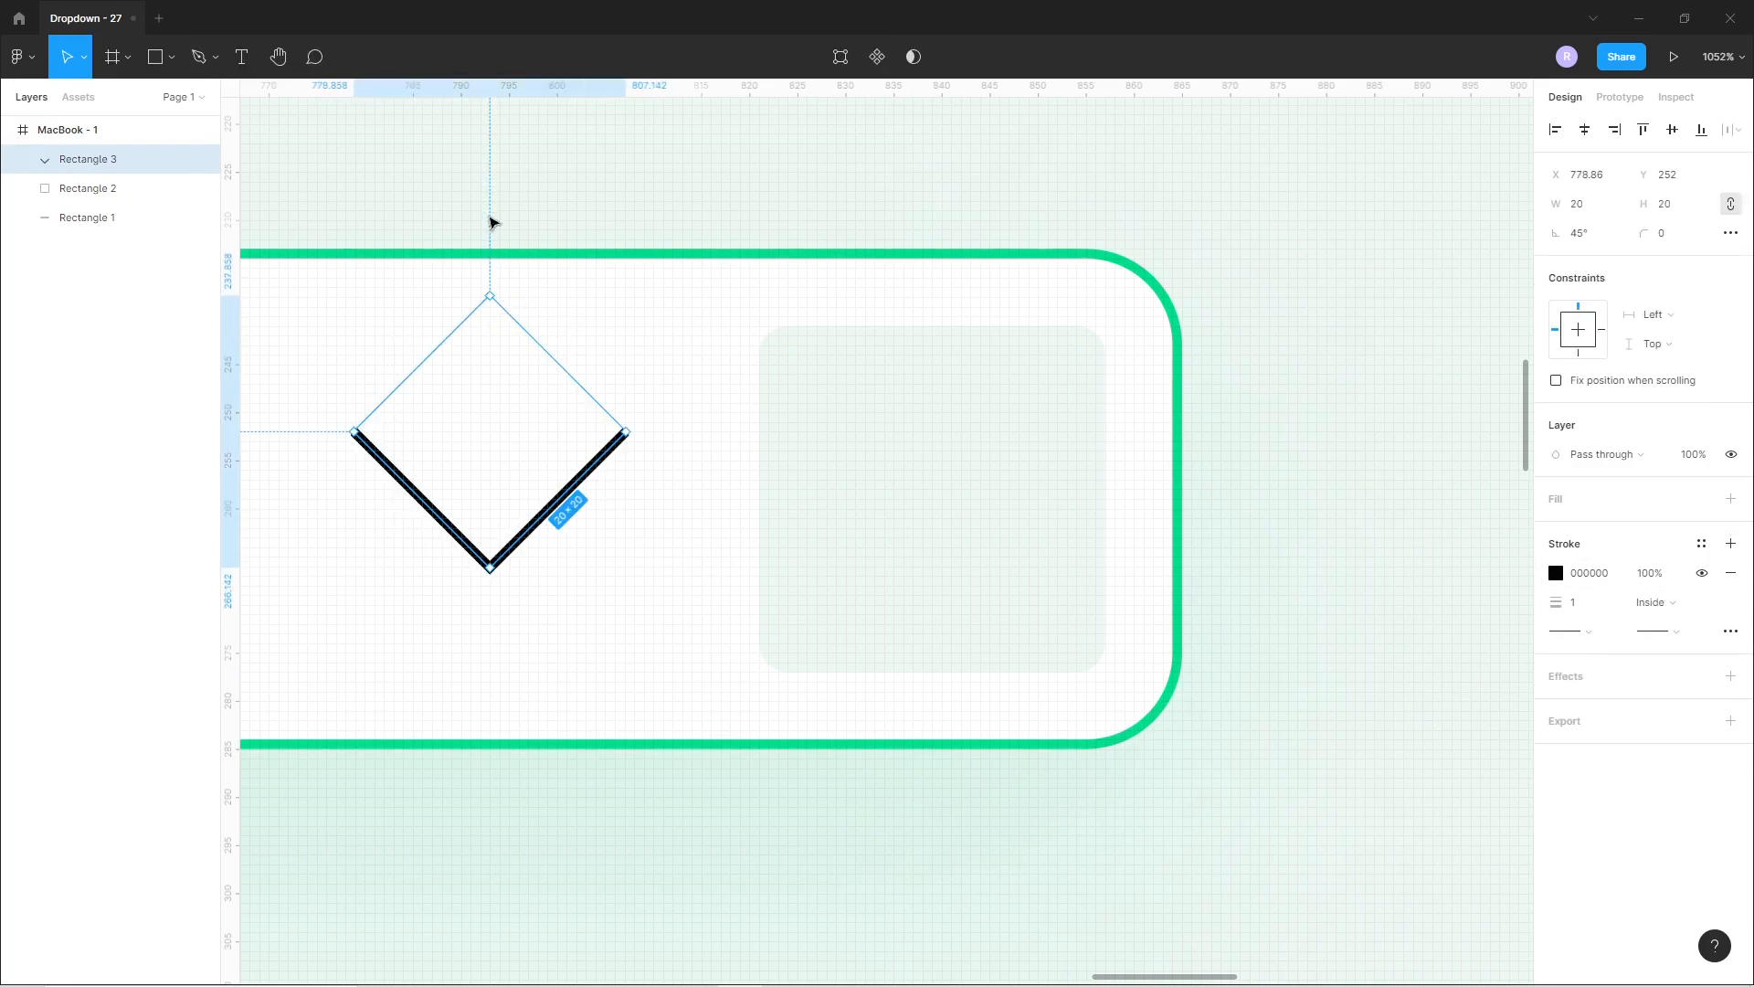
pyautogui.moveTo(540, 501)
pyautogui.mouseDown()
pyautogui.moveTo(1005, 526)
pyautogui.moveTo(987, 517)
pyautogui.mouseUp()
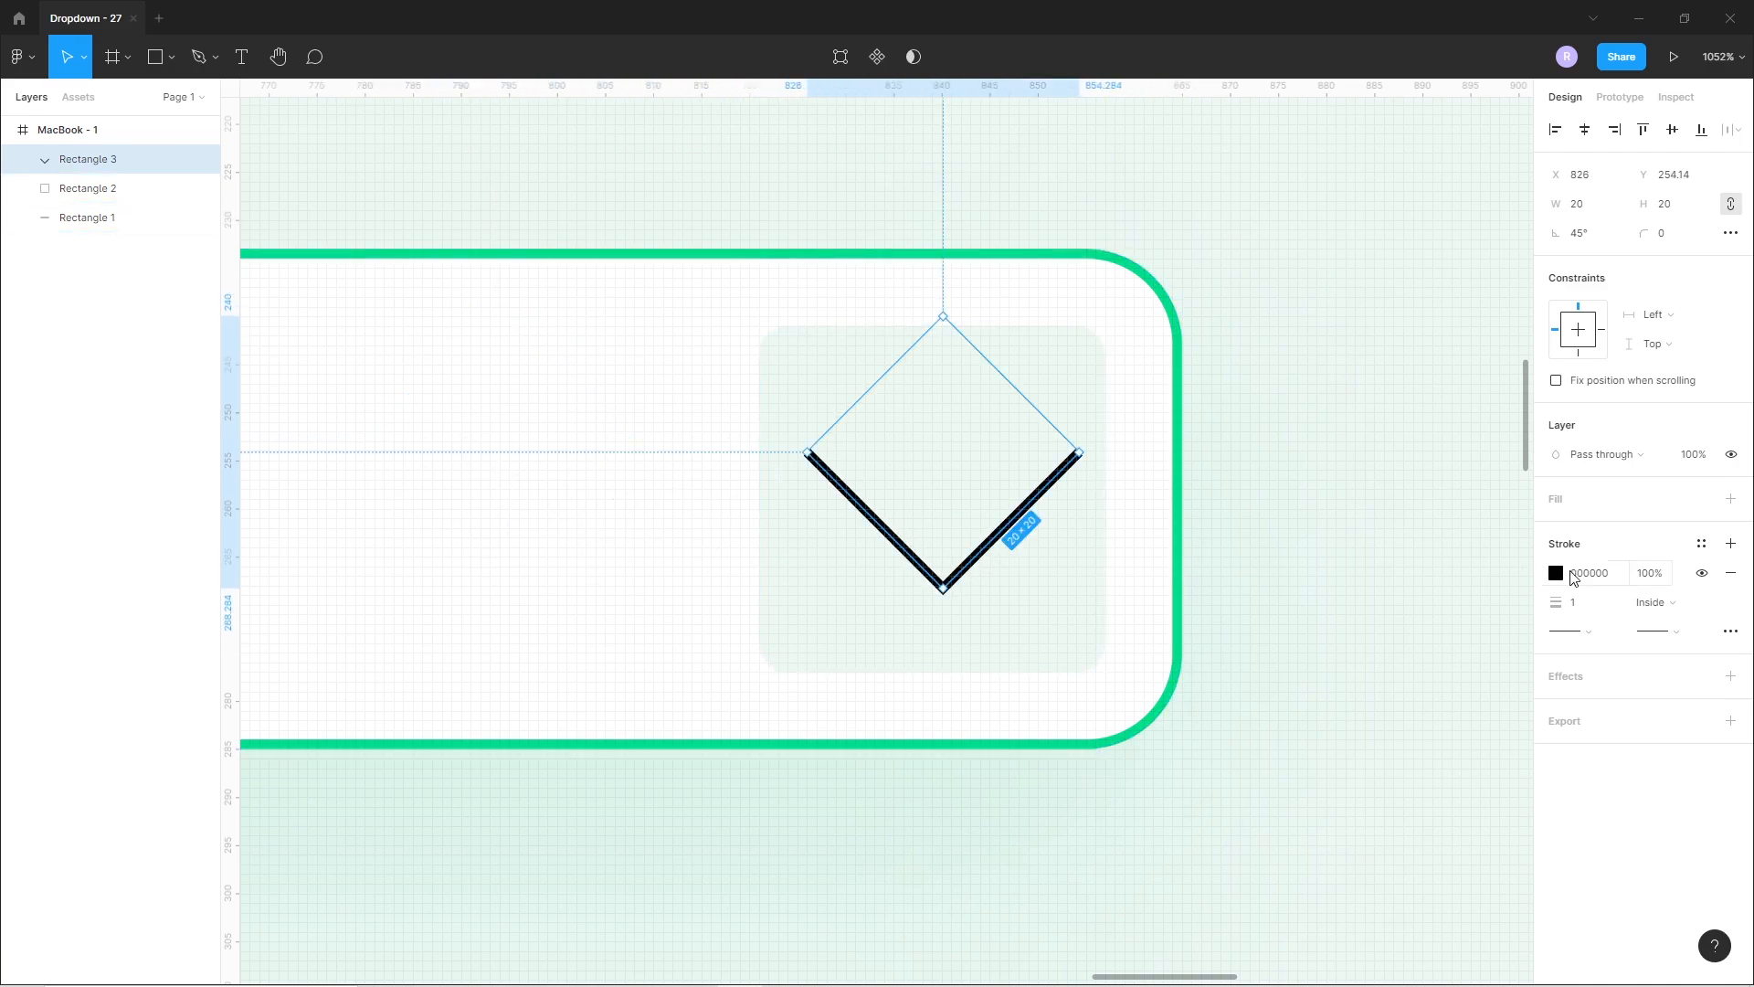
# Style the chevron's stroke with the local green 00DE8D, a weight of 2 and round end caps.
pyautogui.click(1555, 572)
pyautogui.click(1337, 896)
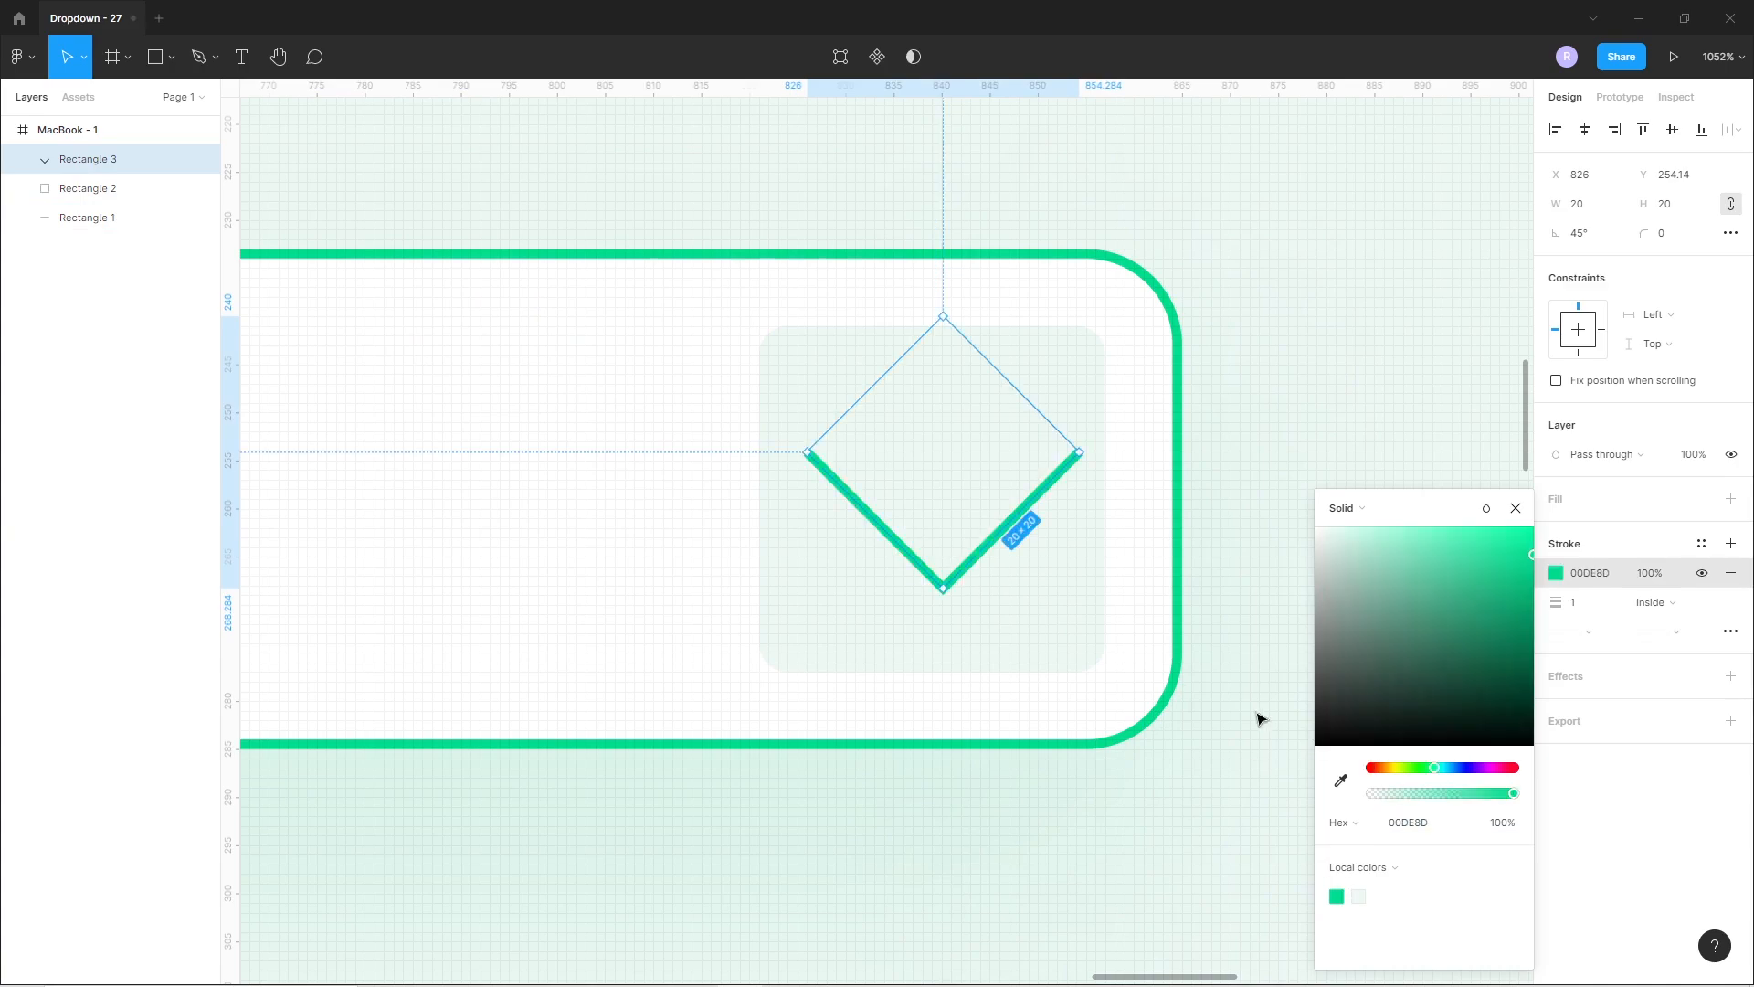
pyautogui.click(1592, 610)
pyautogui.write('2')
pyautogui.press('Return')
pyautogui.click(1679, 635)
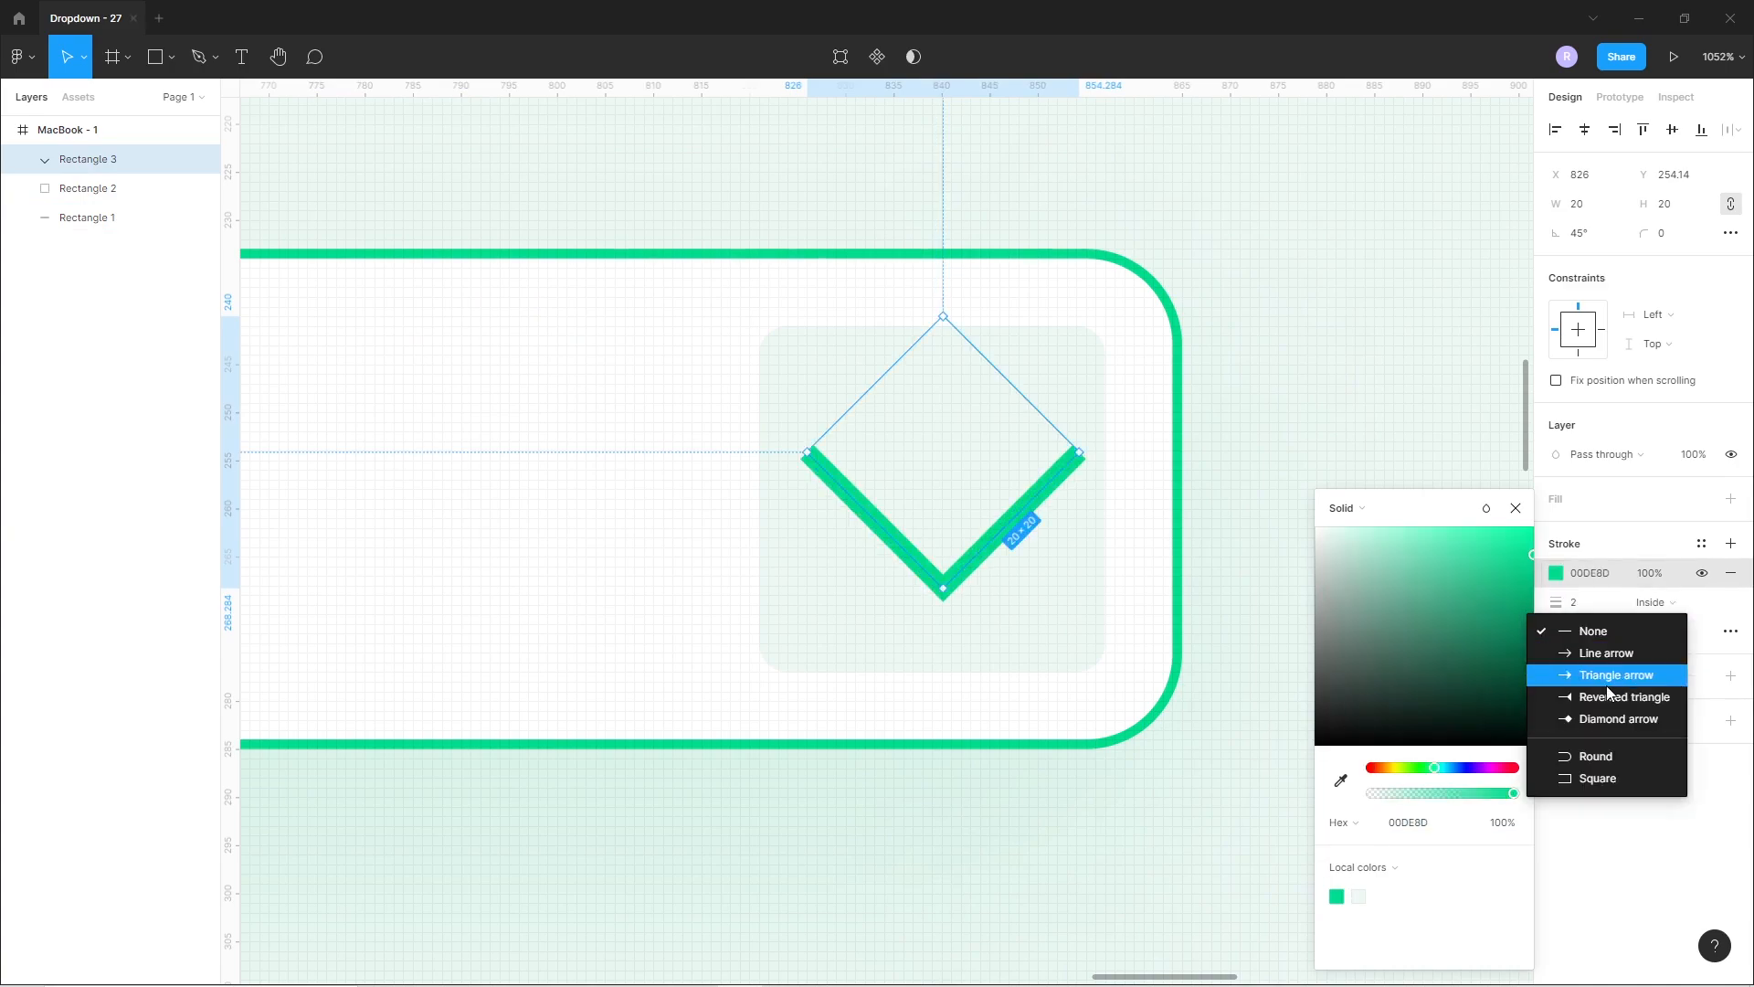
pyautogui.click(1582, 759)
# Shrink the chevron to about 12.33 × 12.33, center it horizontally on the light green square and nudge it down to Y 255.14.
pyautogui.moveTo(1078, 452); pyautogui.dragTo(995, 485)
pyautogui.keyDown('shift'); pyautogui.click(1074, 463); pyautogui.keyUp('shift')
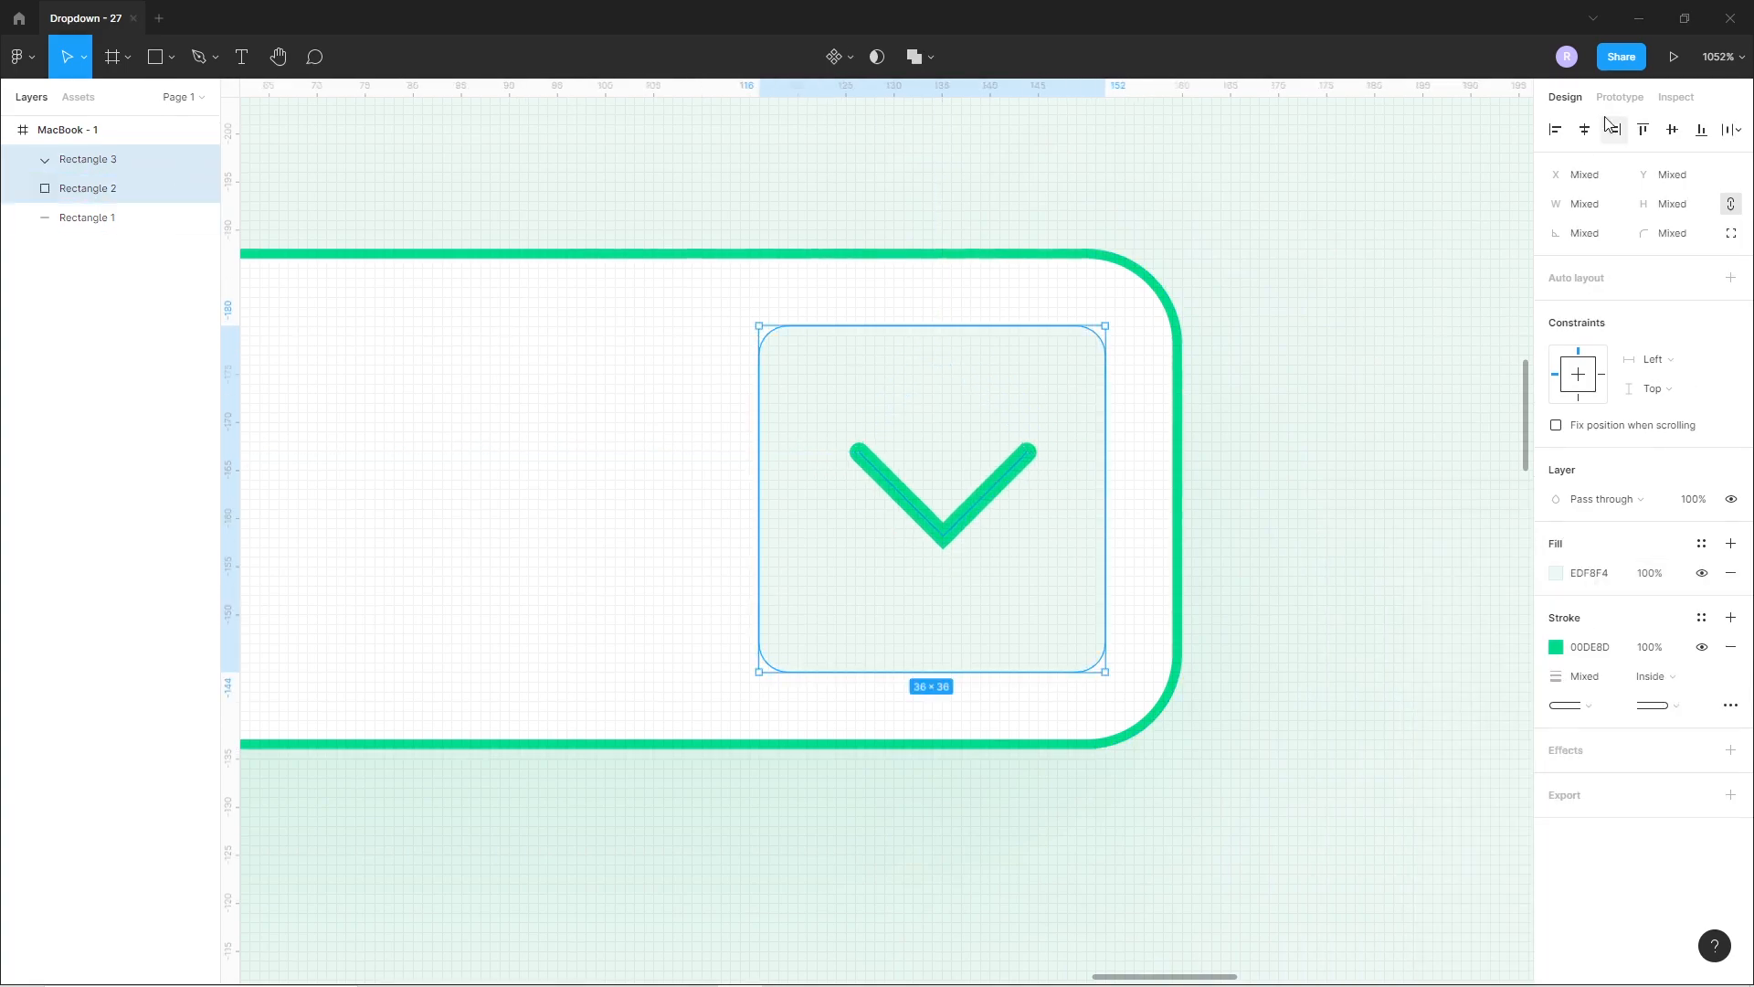
pyautogui.click(1359, 274)
pyautogui.click(959, 505)
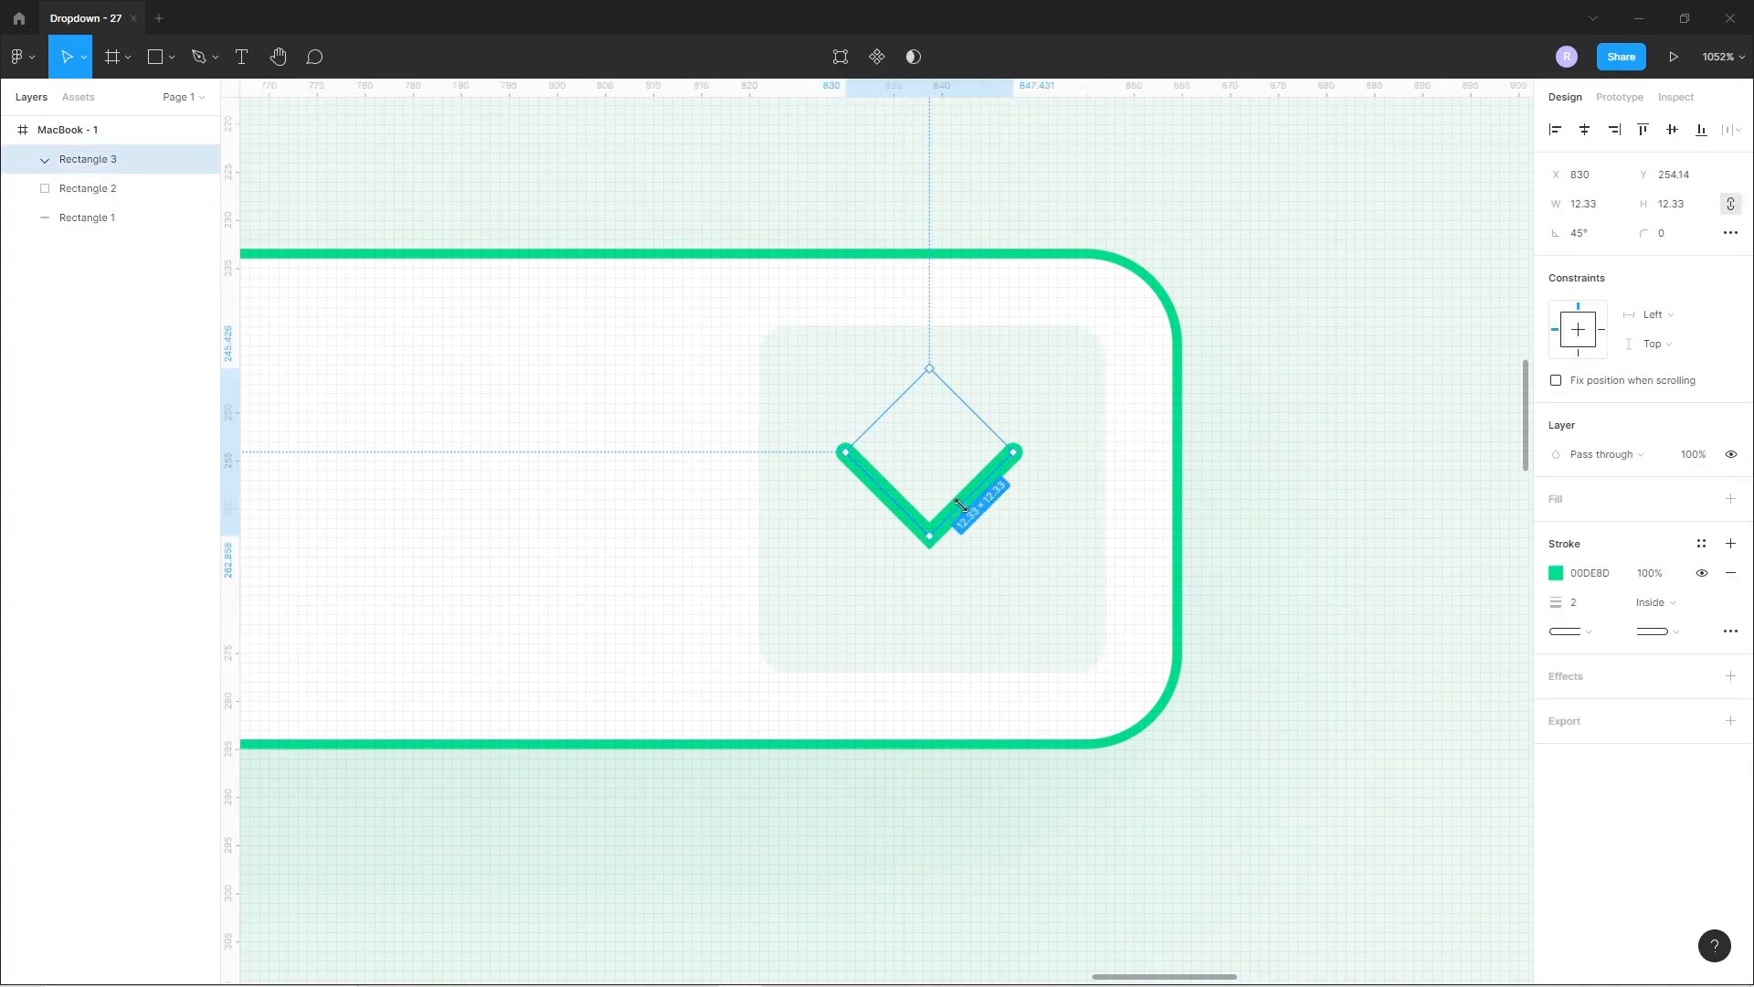
pyautogui.press('Down')
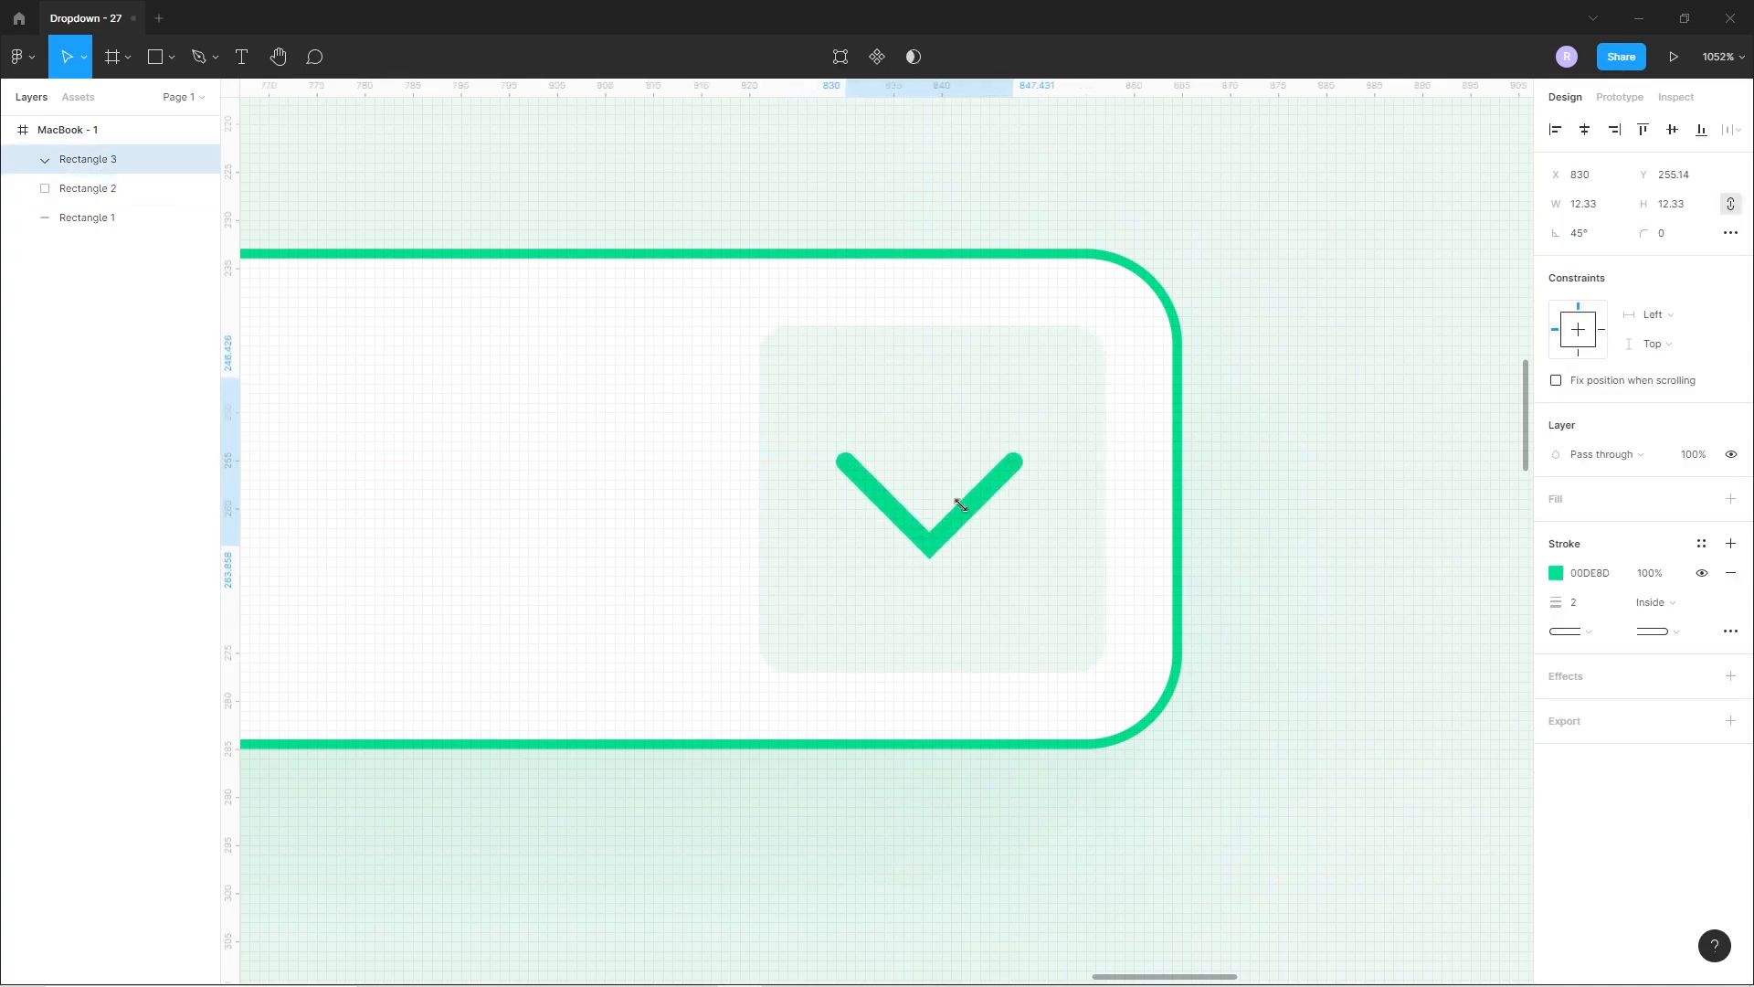
pyautogui.click(1262, 600)
pyautogui.scroll(-10, 1159, 575)
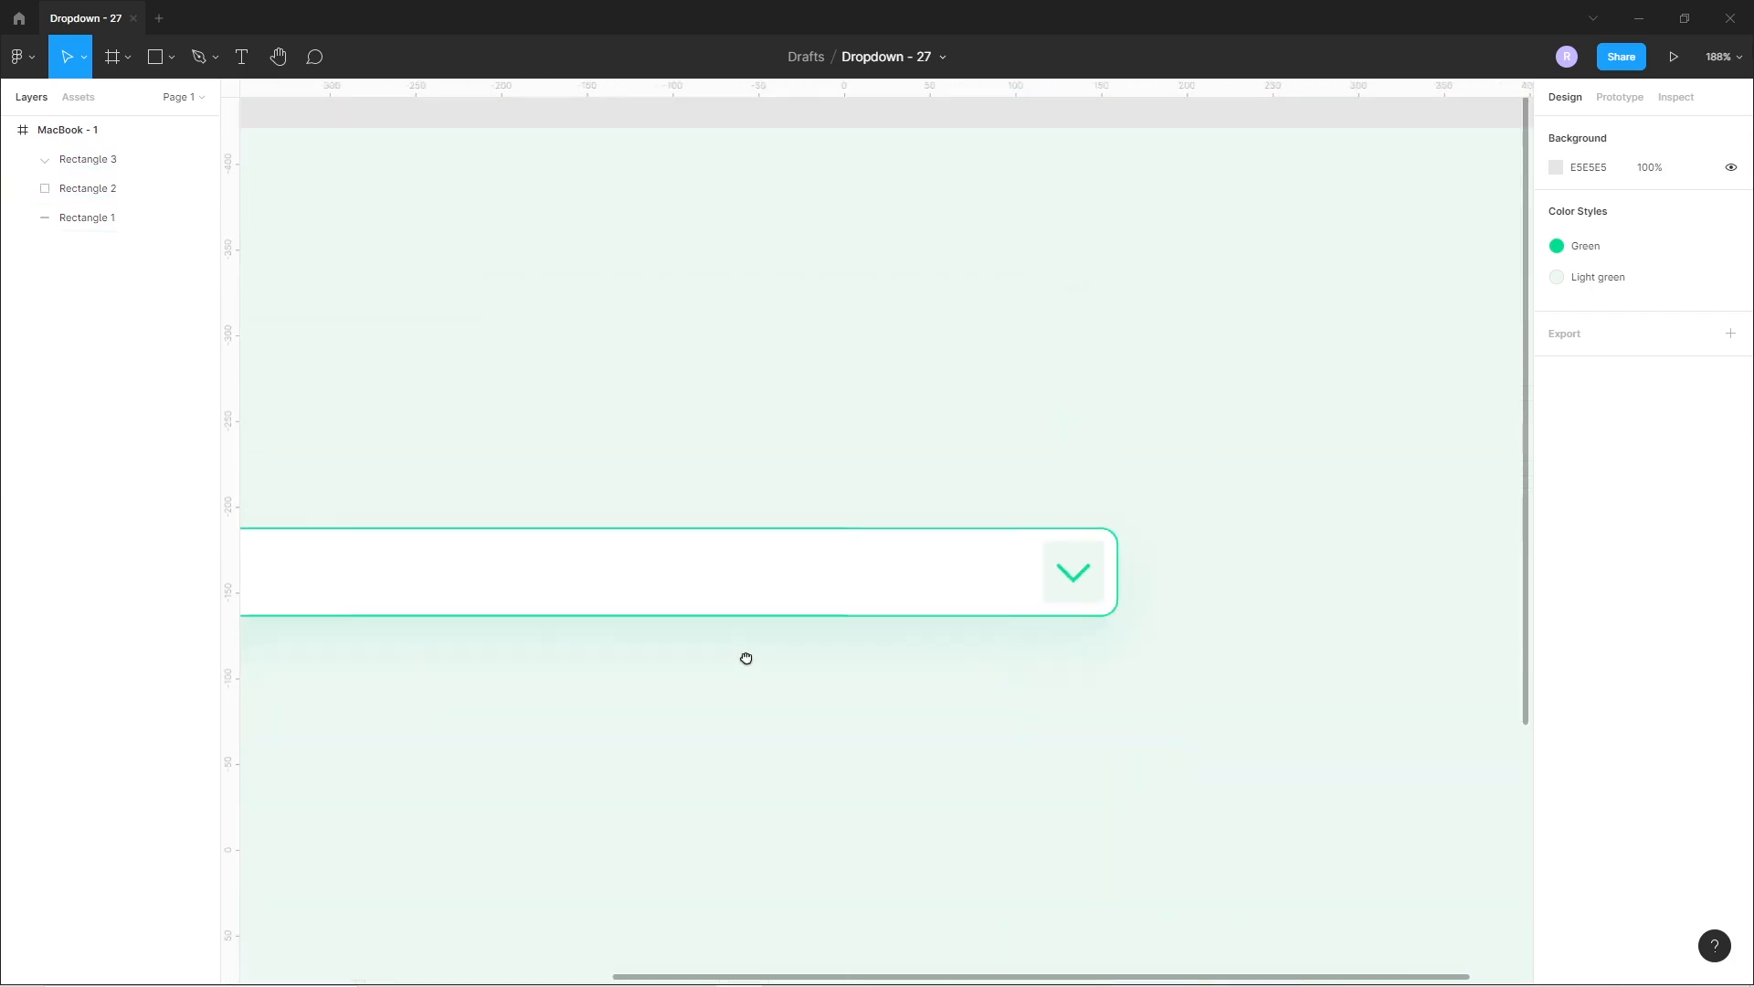
# Add the text "Adobe" inside the start of the white field and position it at X 320, Y 252.
pyautogui.hscroll(-8, 745, 657)
pyautogui.hscroll(2, 1105, 670)
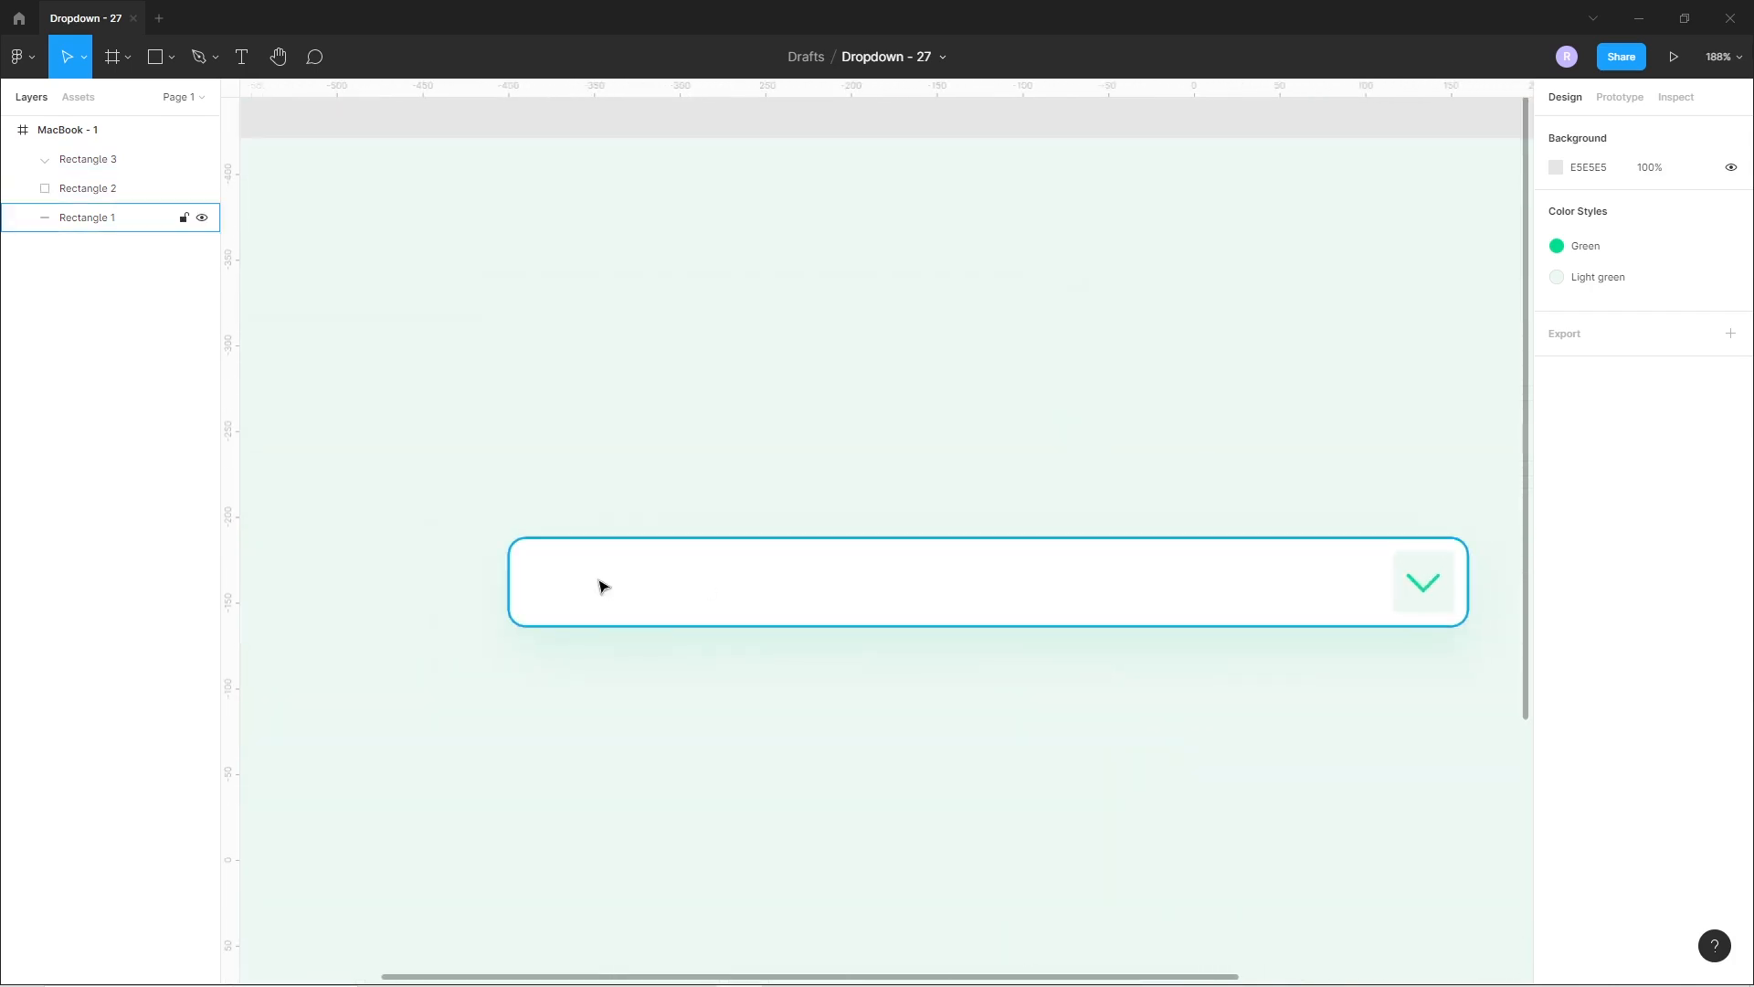
pyautogui.click(241, 57)
pyautogui.click(554, 579)
pyautogui.write('Adobe')
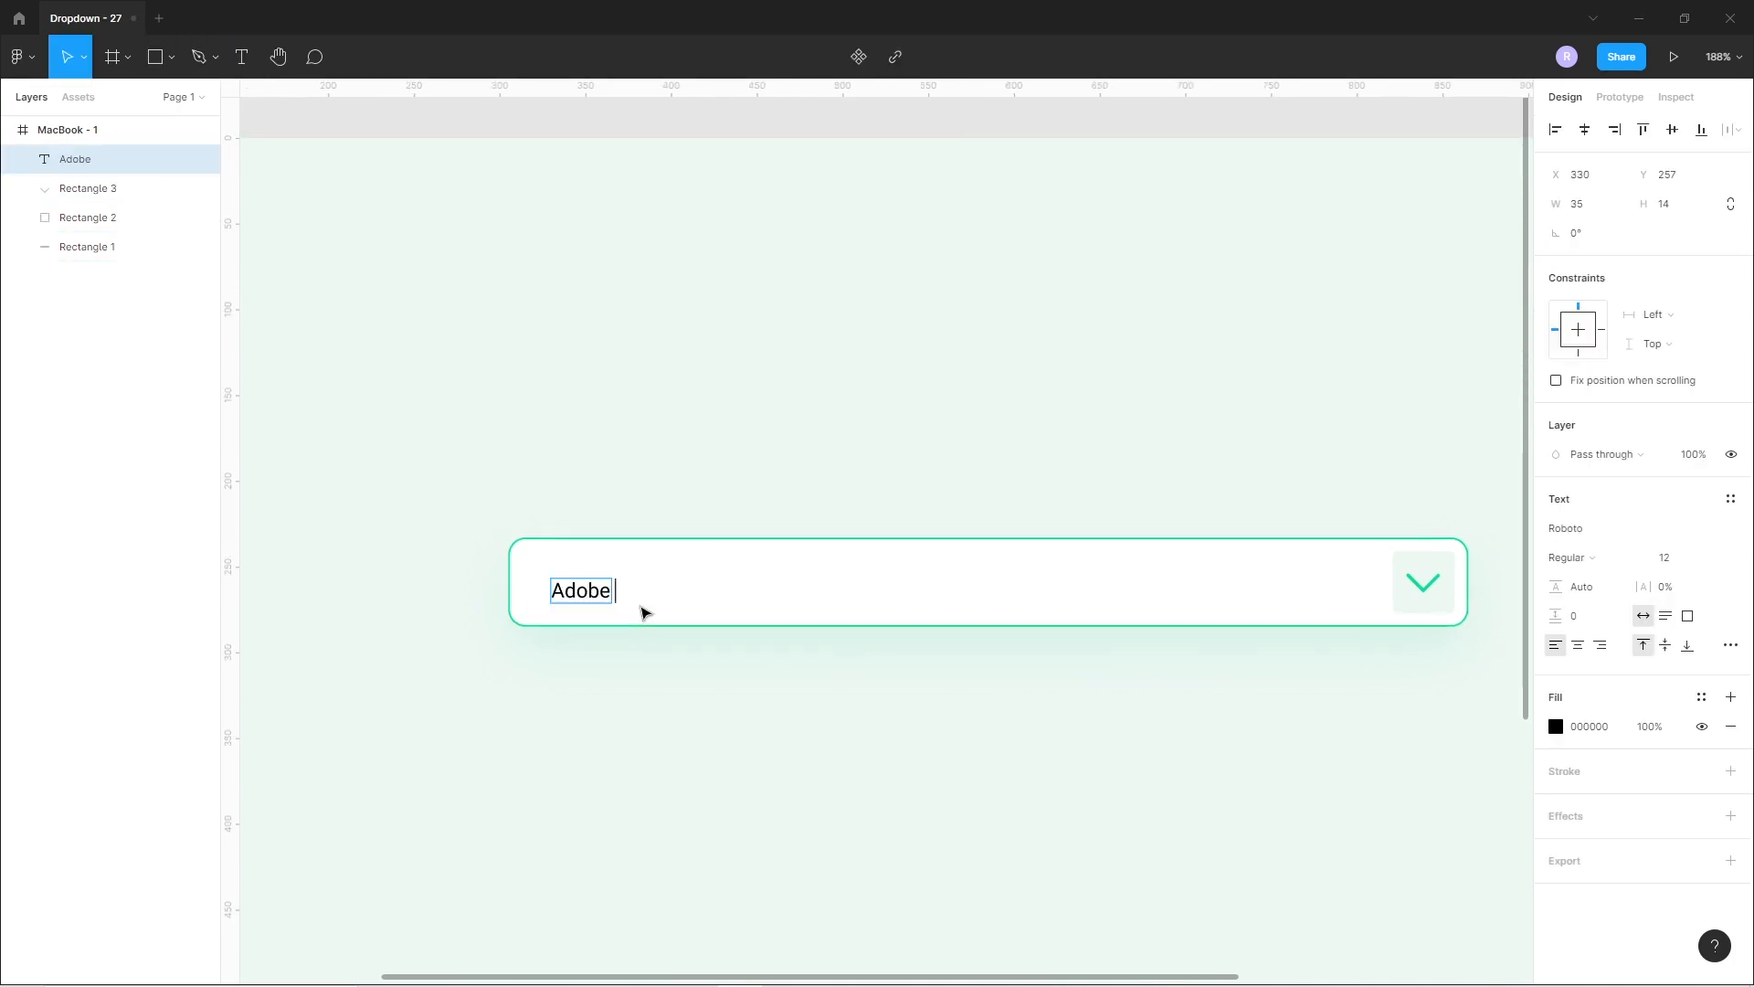
pyautogui.press('Escape')
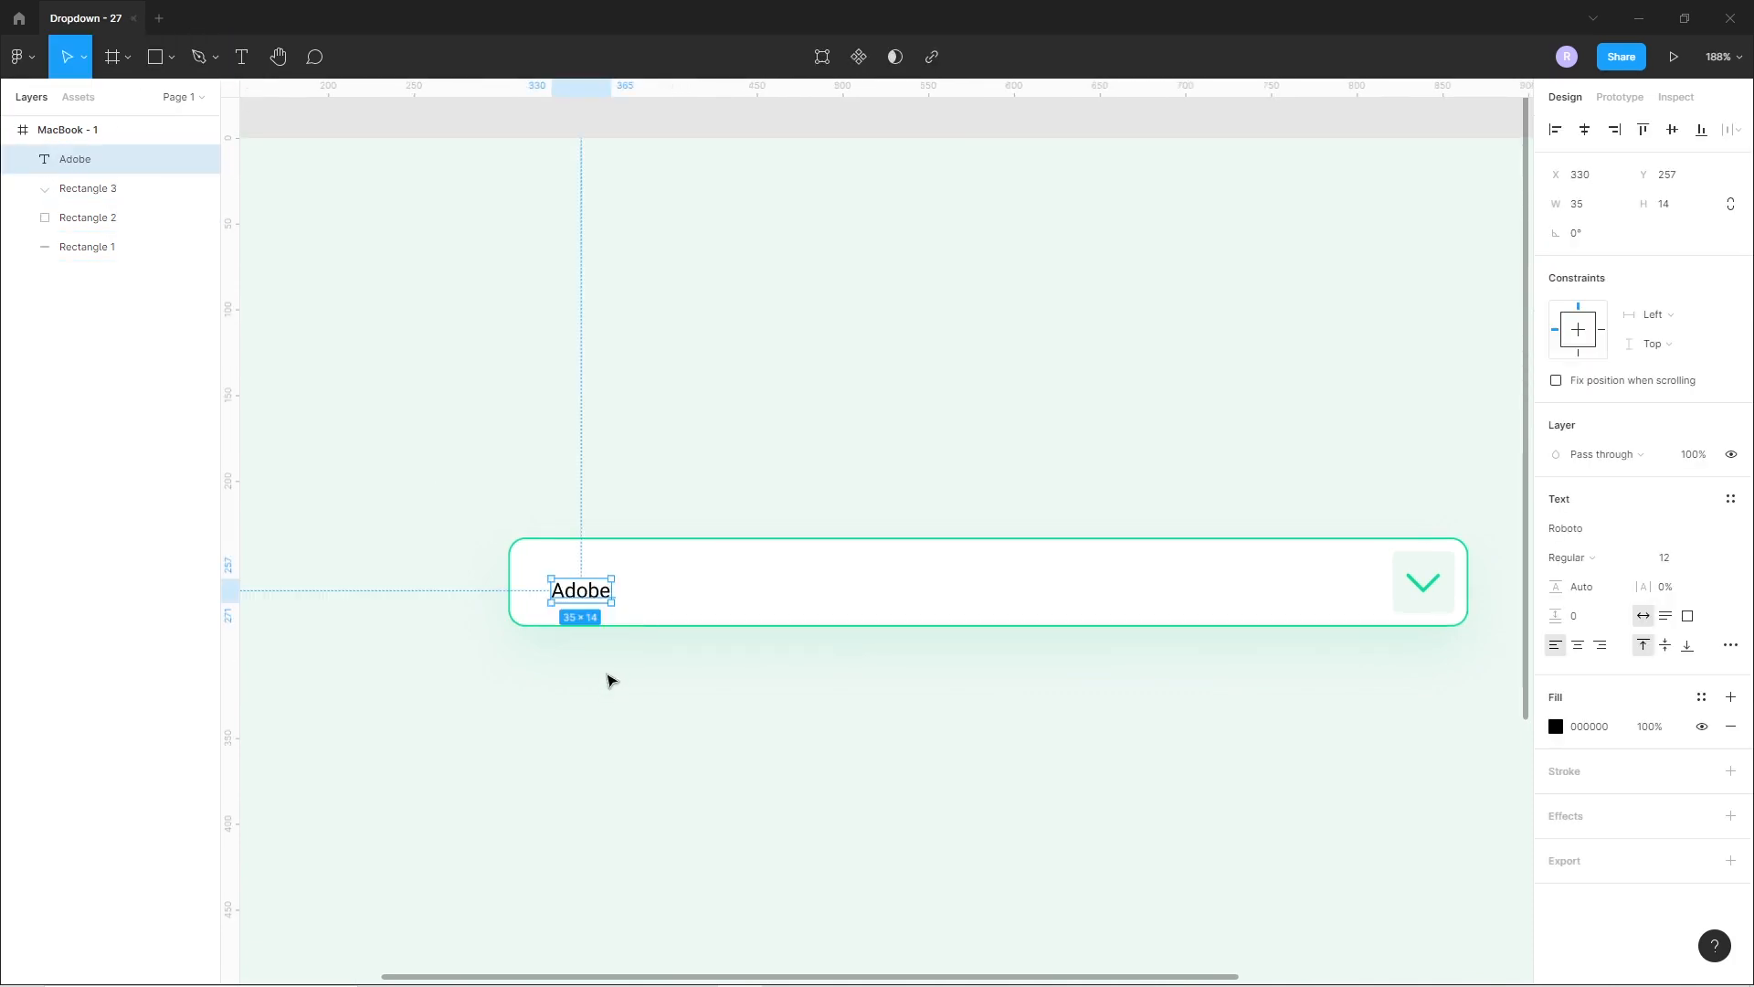
pyautogui.moveTo(592, 593); pyautogui.dragTo(576, 583)
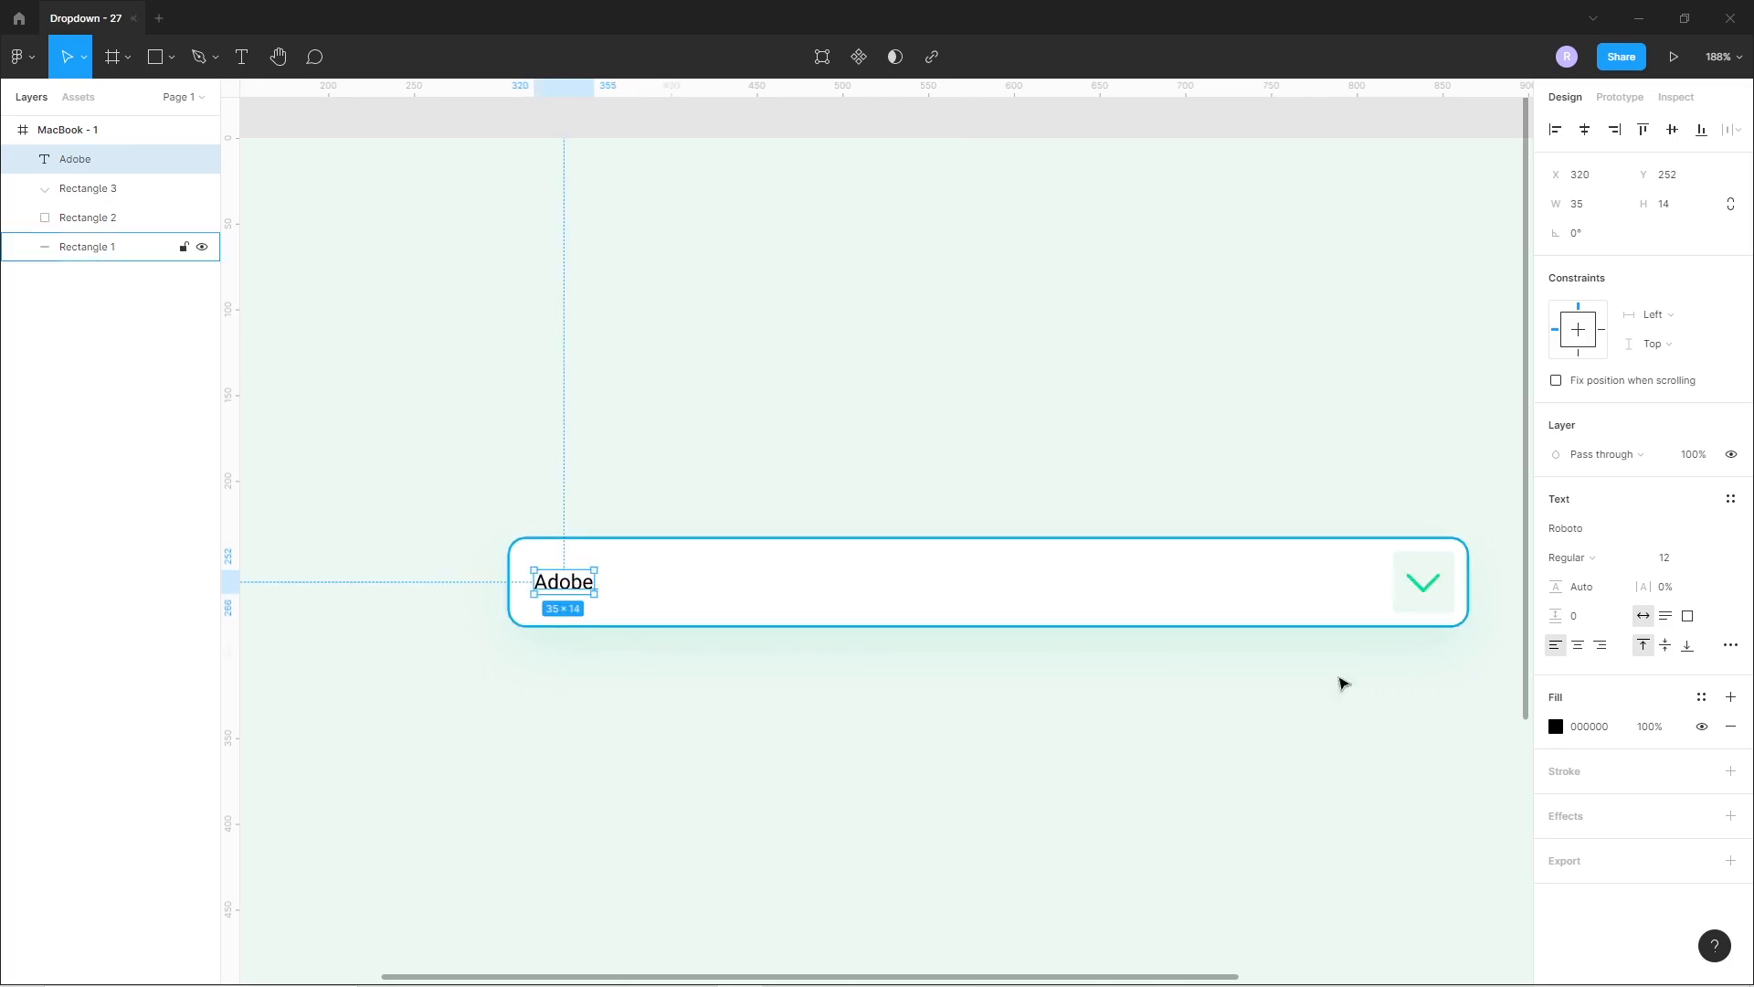
# Change the Adobe text's fill to gray ADACAC.
pyautogui.click(1556, 726)
pyautogui.moveTo(1455, 702); pyautogui.dragTo(1317, 601)
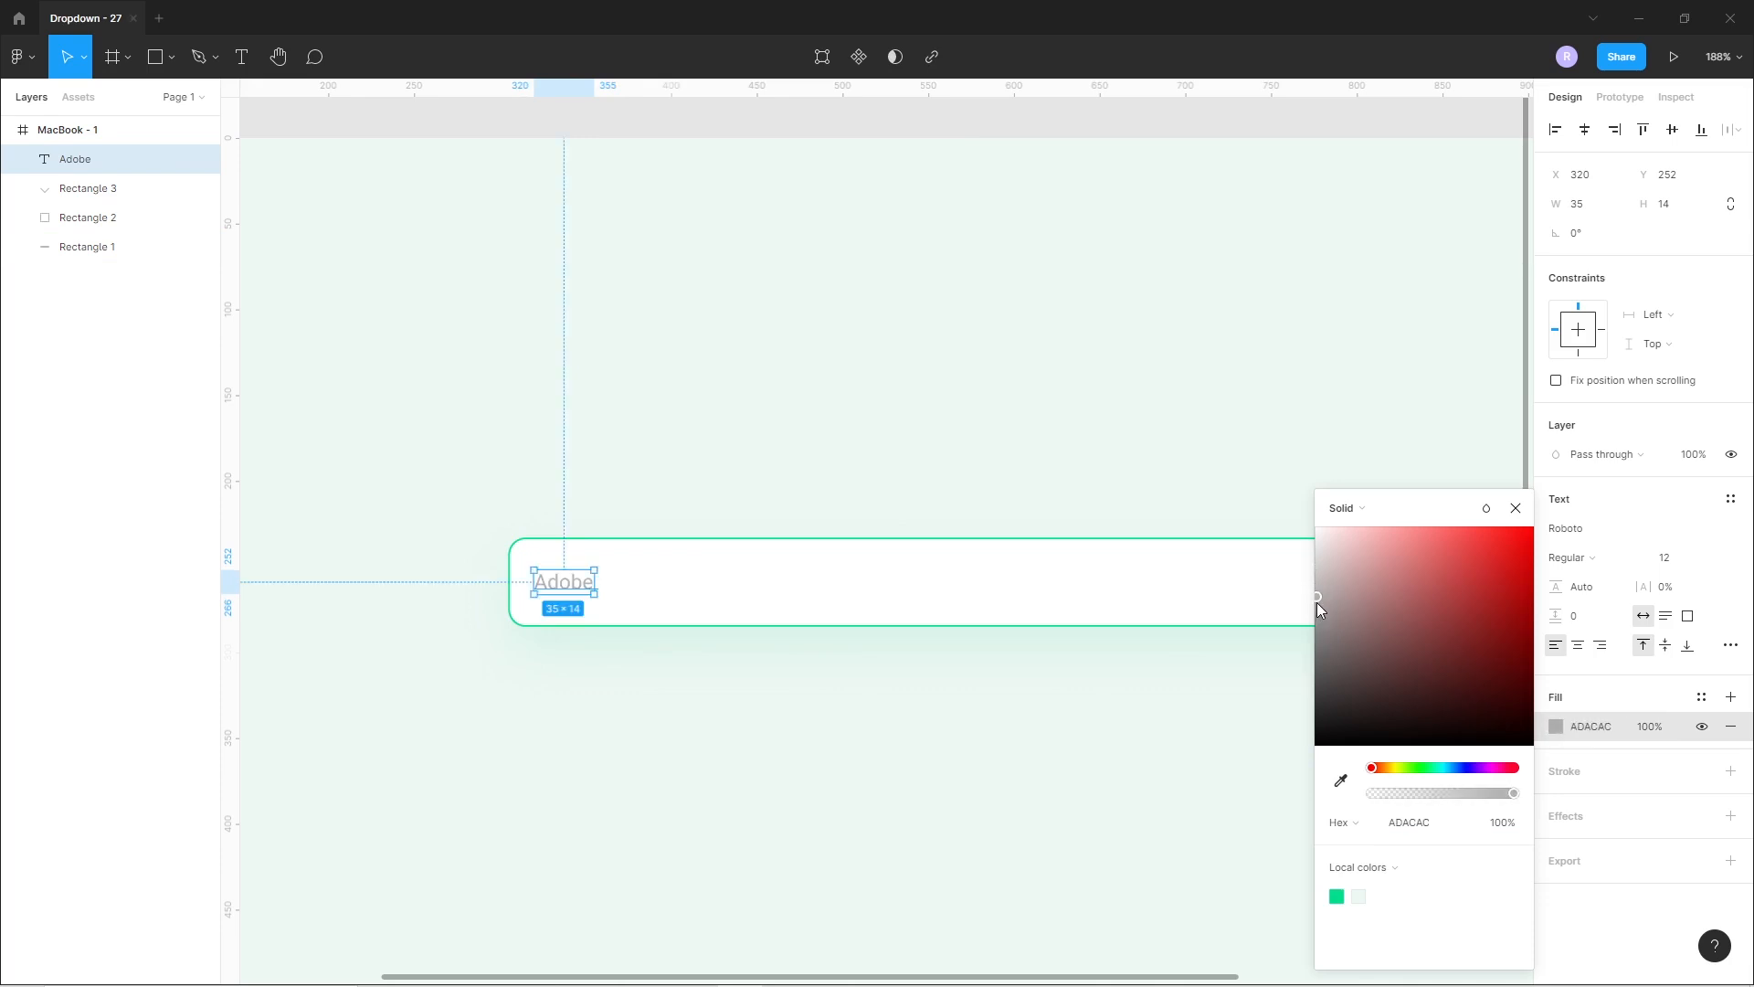
pyautogui.click(587, 697)
# Draw a vertical line about 15 long just after the Adobe text as a text cursor.
pyautogui.scroll(5, 554, 508)
pyautogui.scroll(1, 554, 519)
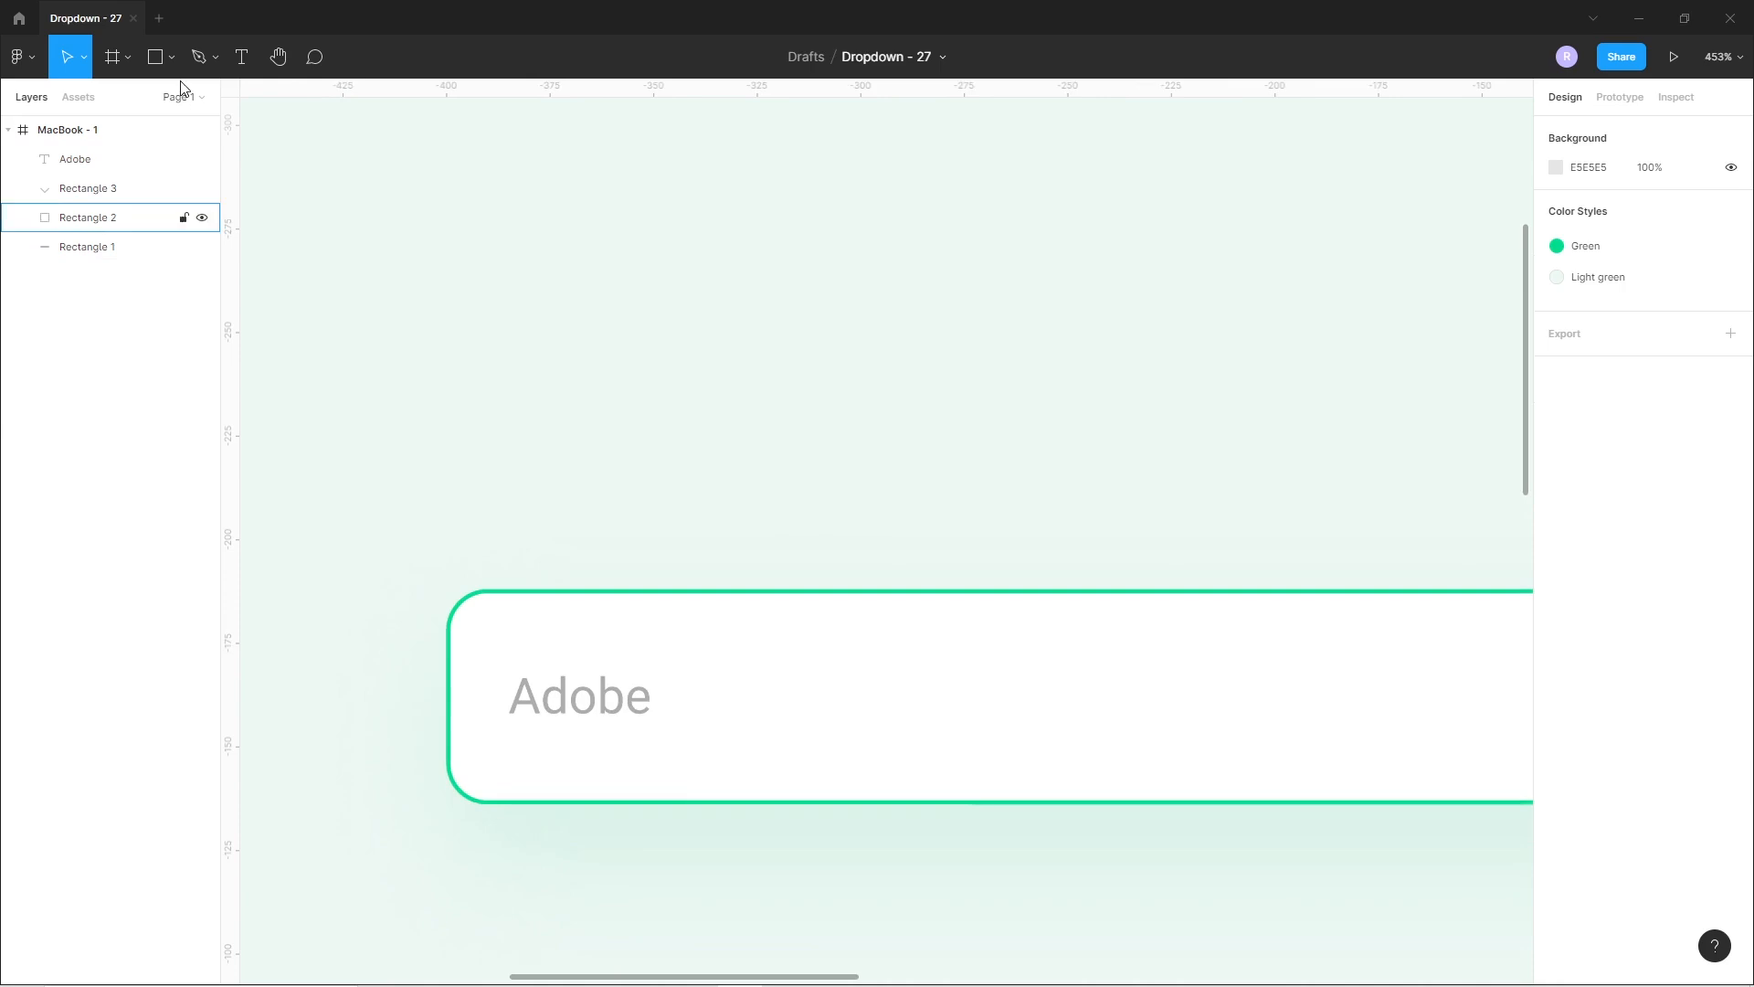
pyautogui.click(171, 57)
pyautogui.click(118, 128)
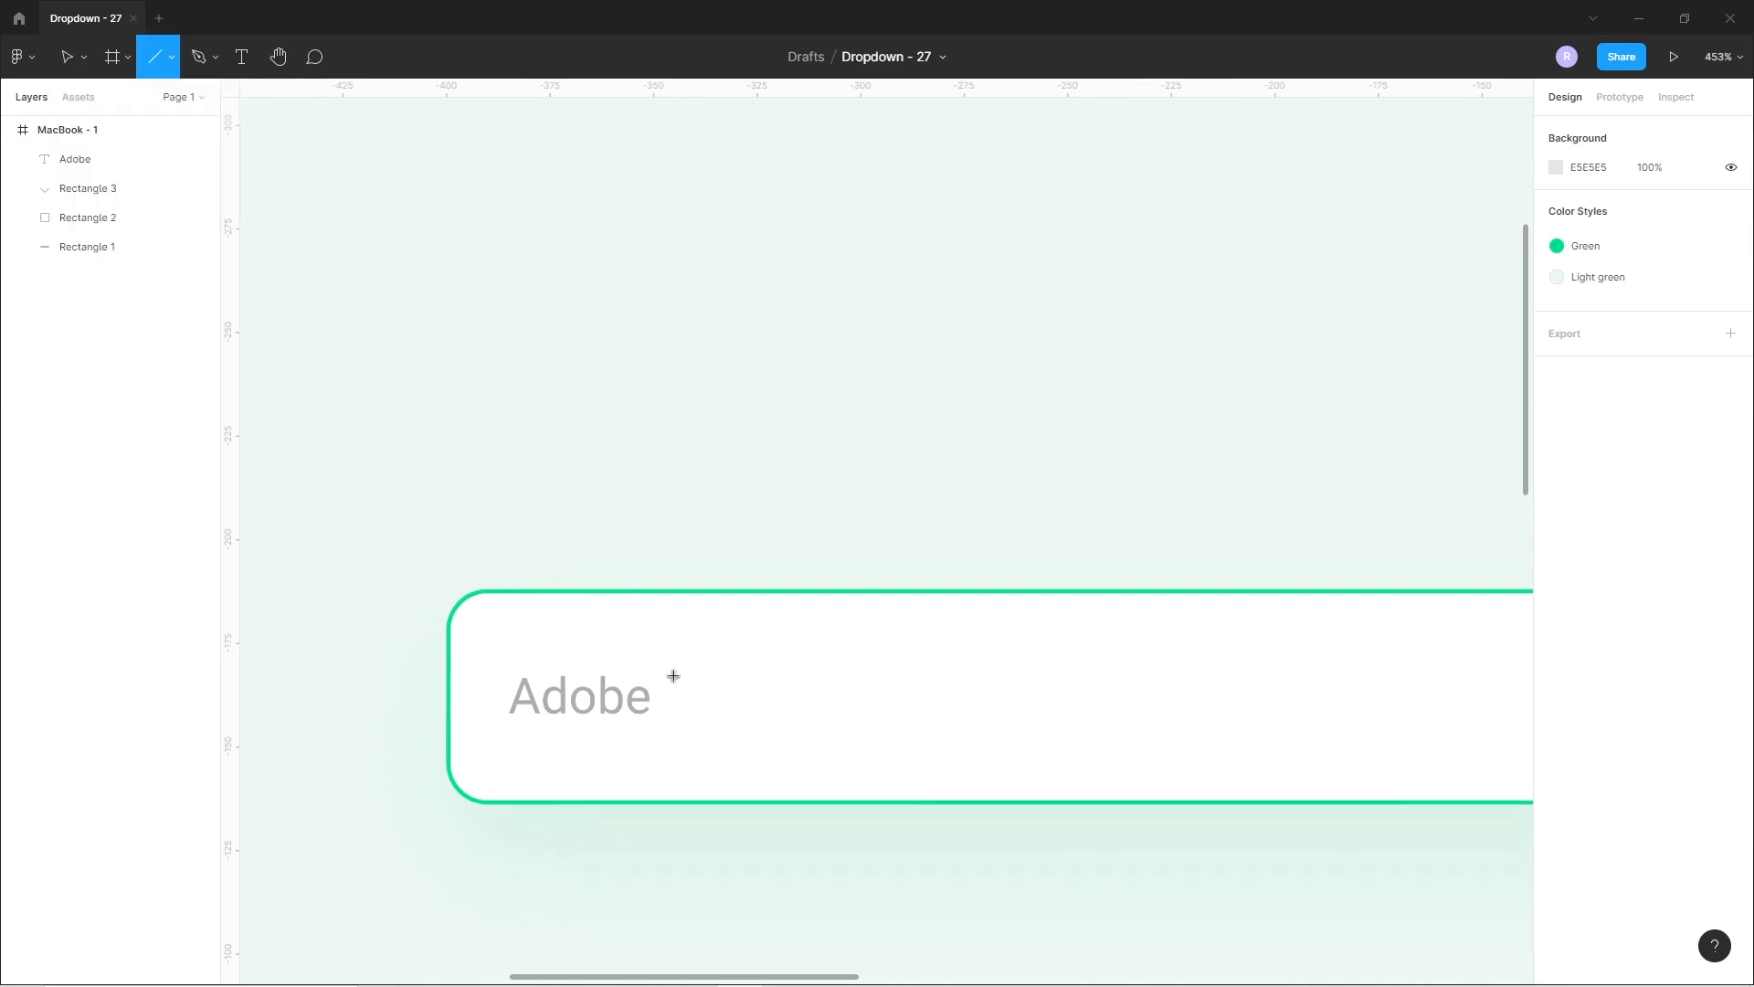
pyautogui.moveTo(668, 662); pyautogui.dragTo(669, 725)
# Set the cursor line's stroke weight to 0.5 and move the line closer to the text, to X 357.
pyautogui.click(1588, 610)
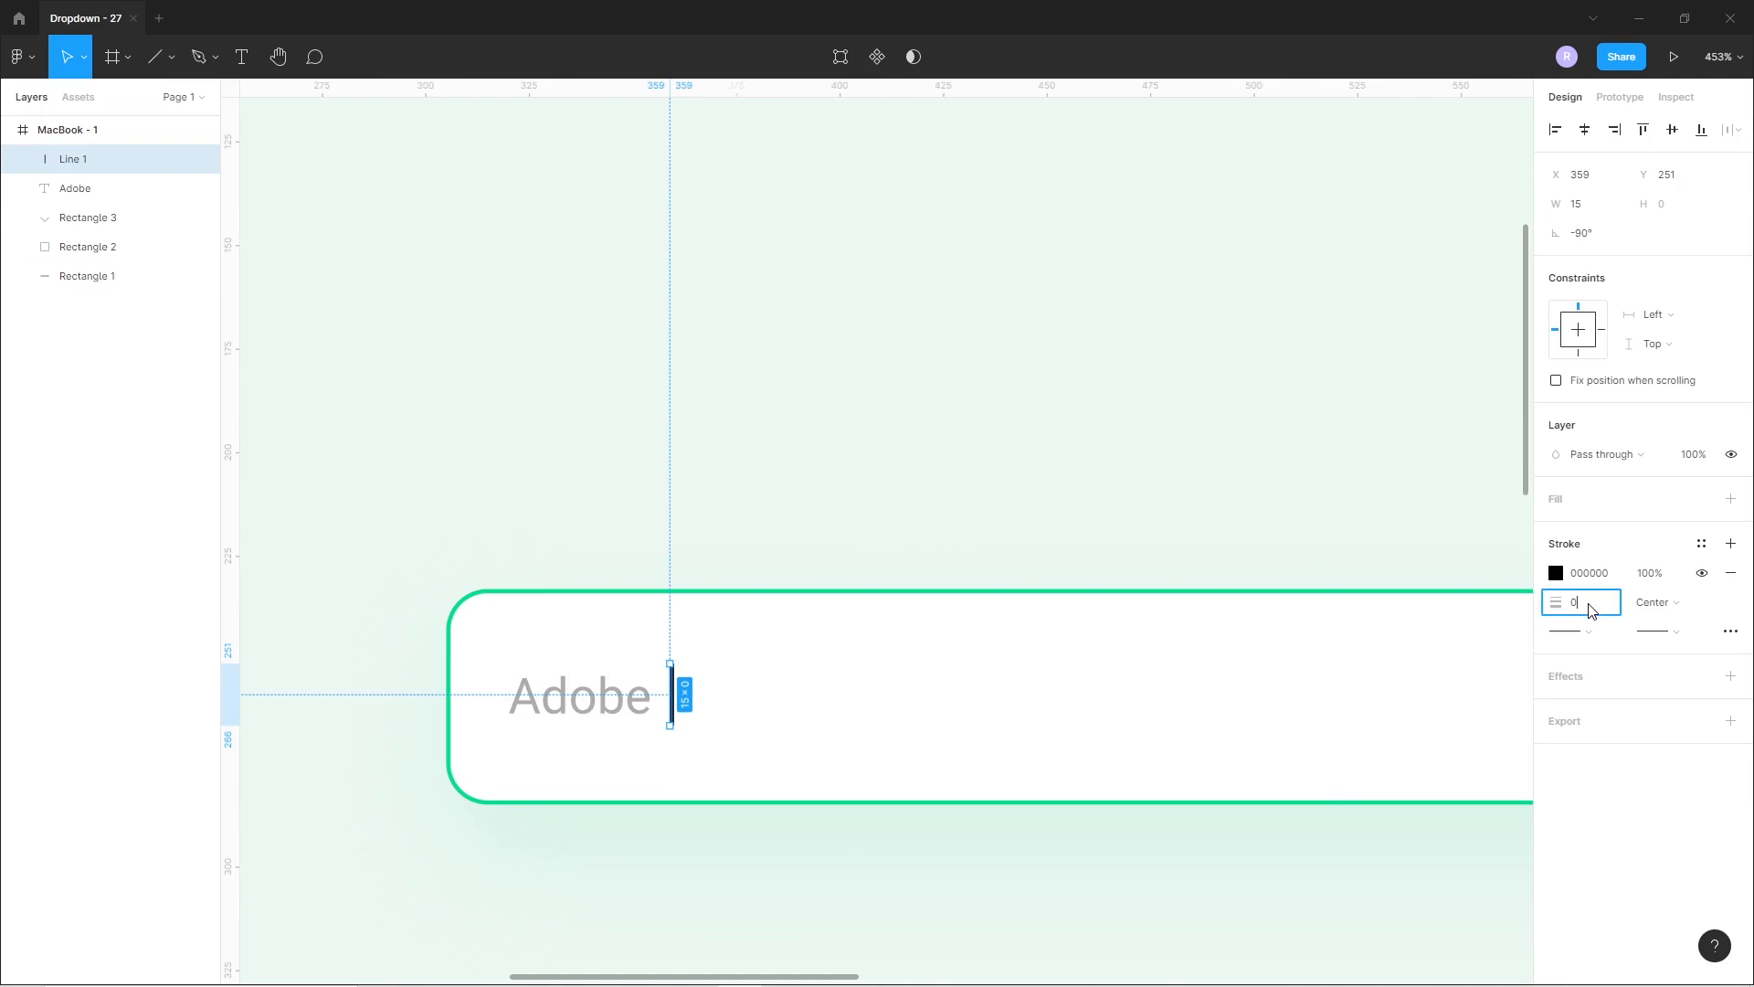
pyautogui.press('Return')
pyautogui.click(723, 822)
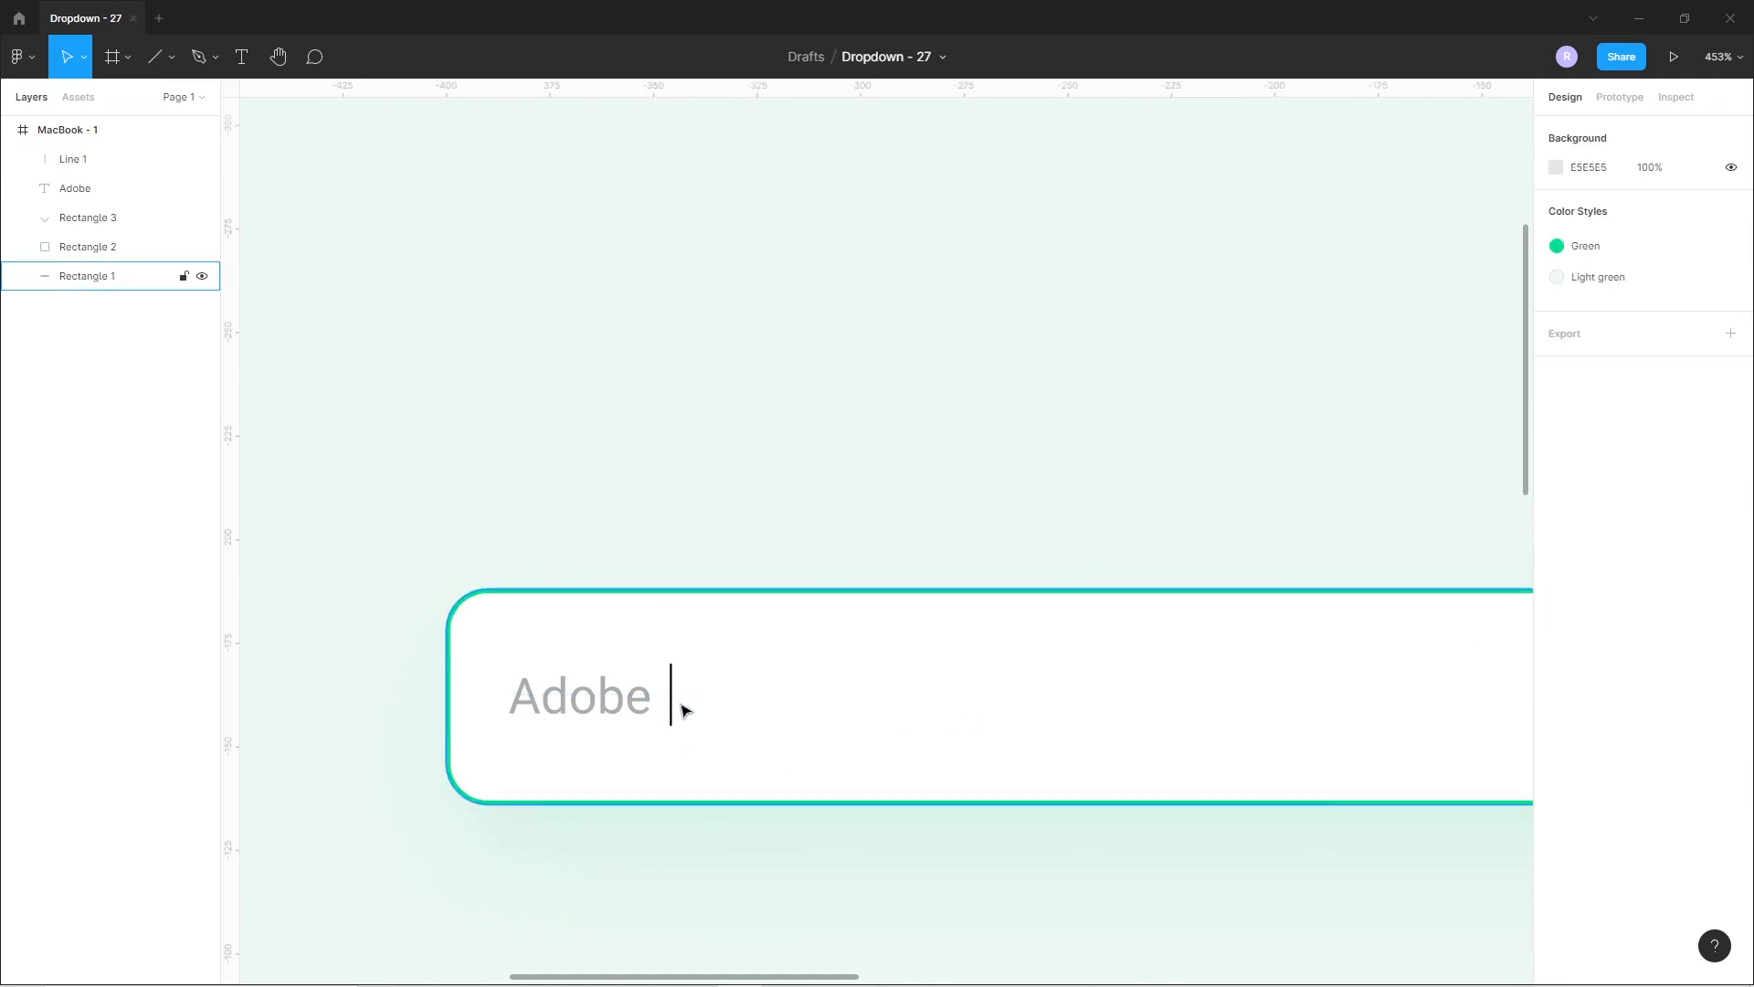
pyautogui.moveTo(672, 704); pyautogui.dragTo(667, 699)
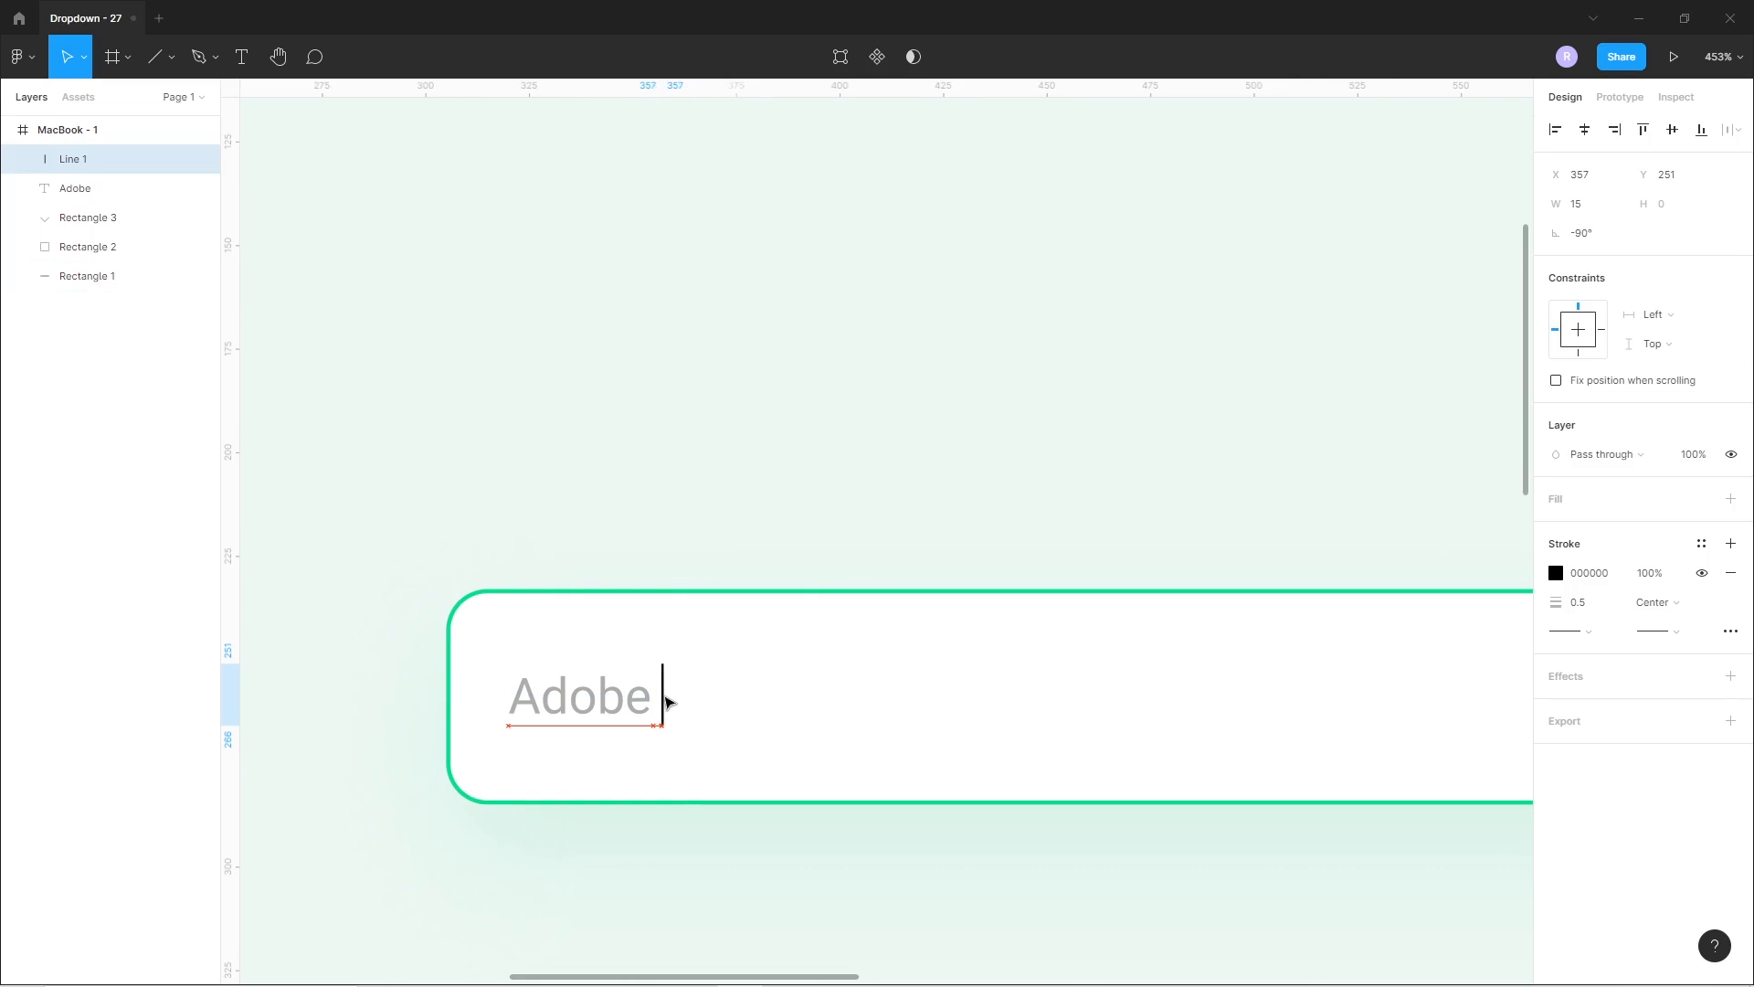
pyautogui.click(673, 834)
# Duplicate the outlined white box below the field at Y 324 and set the copy's height to 285.
pyautogui.scroll(-5, 716, 806)
pyautogui.moveTo(819, 859); pyautogui.dragTo(779, 489)
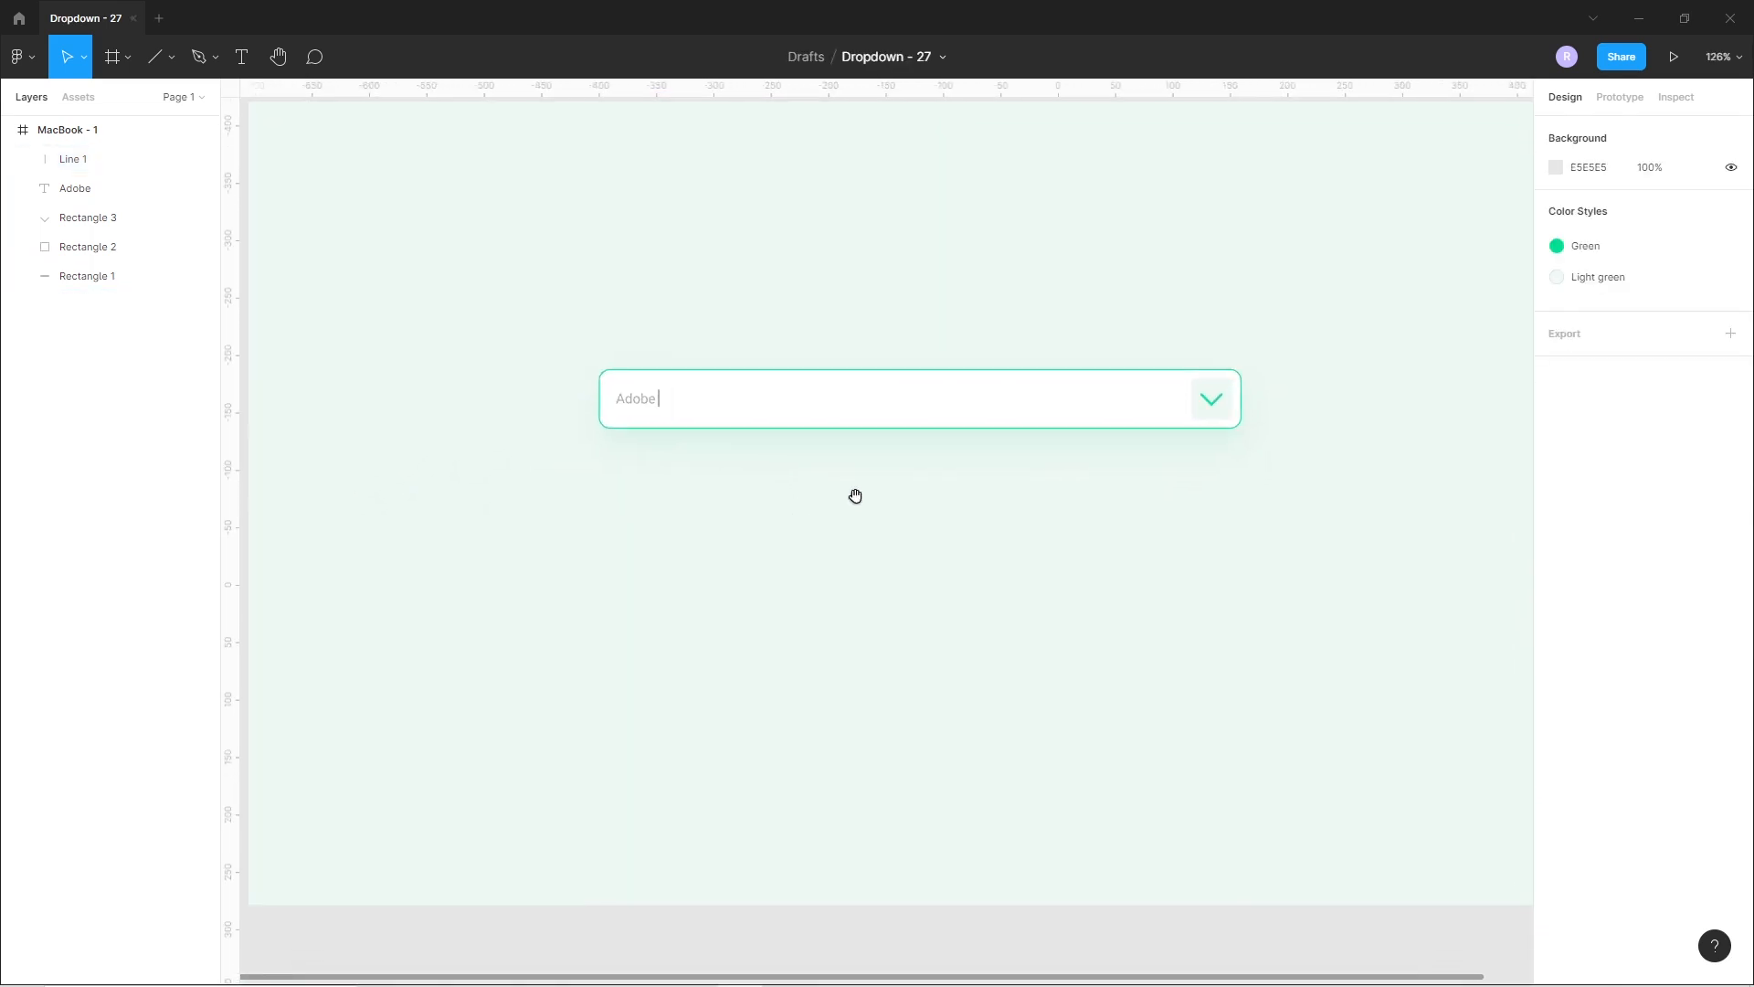
pyautogui.moveTo(928, 396); pyautogui.dragTo(939, 754)
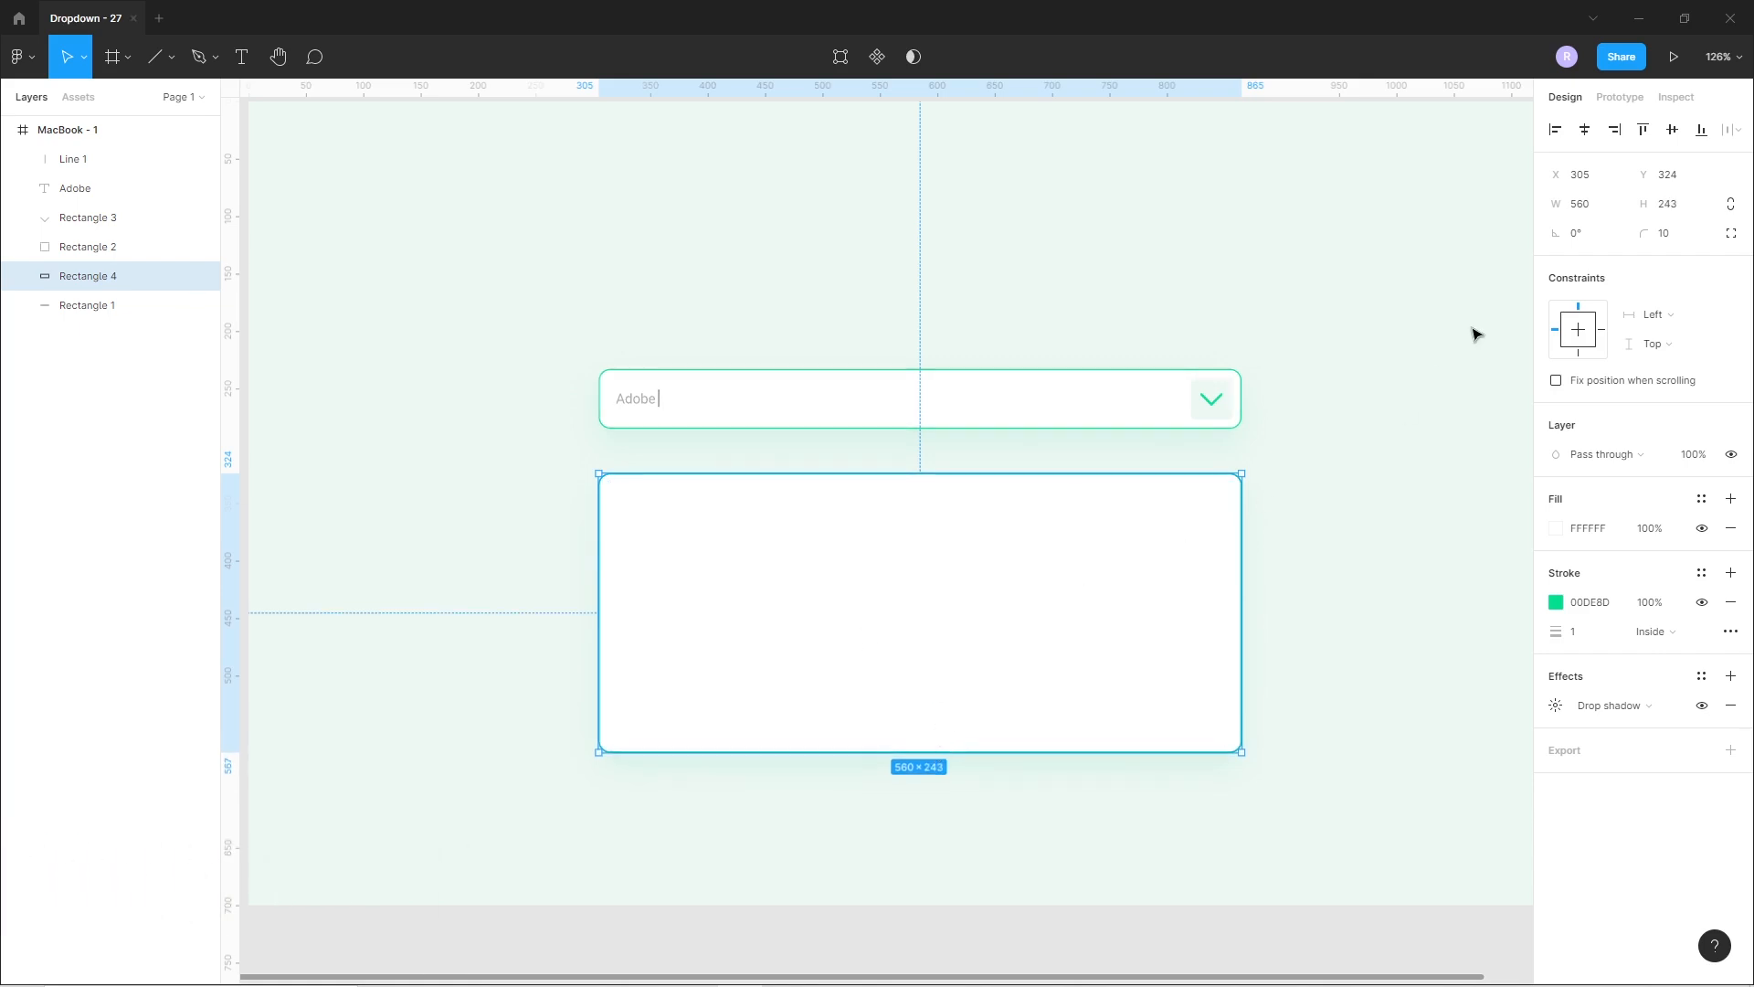
pyautogui.click(1678, 206)
pyautogui.write('285')
pyautogui.press('Return')
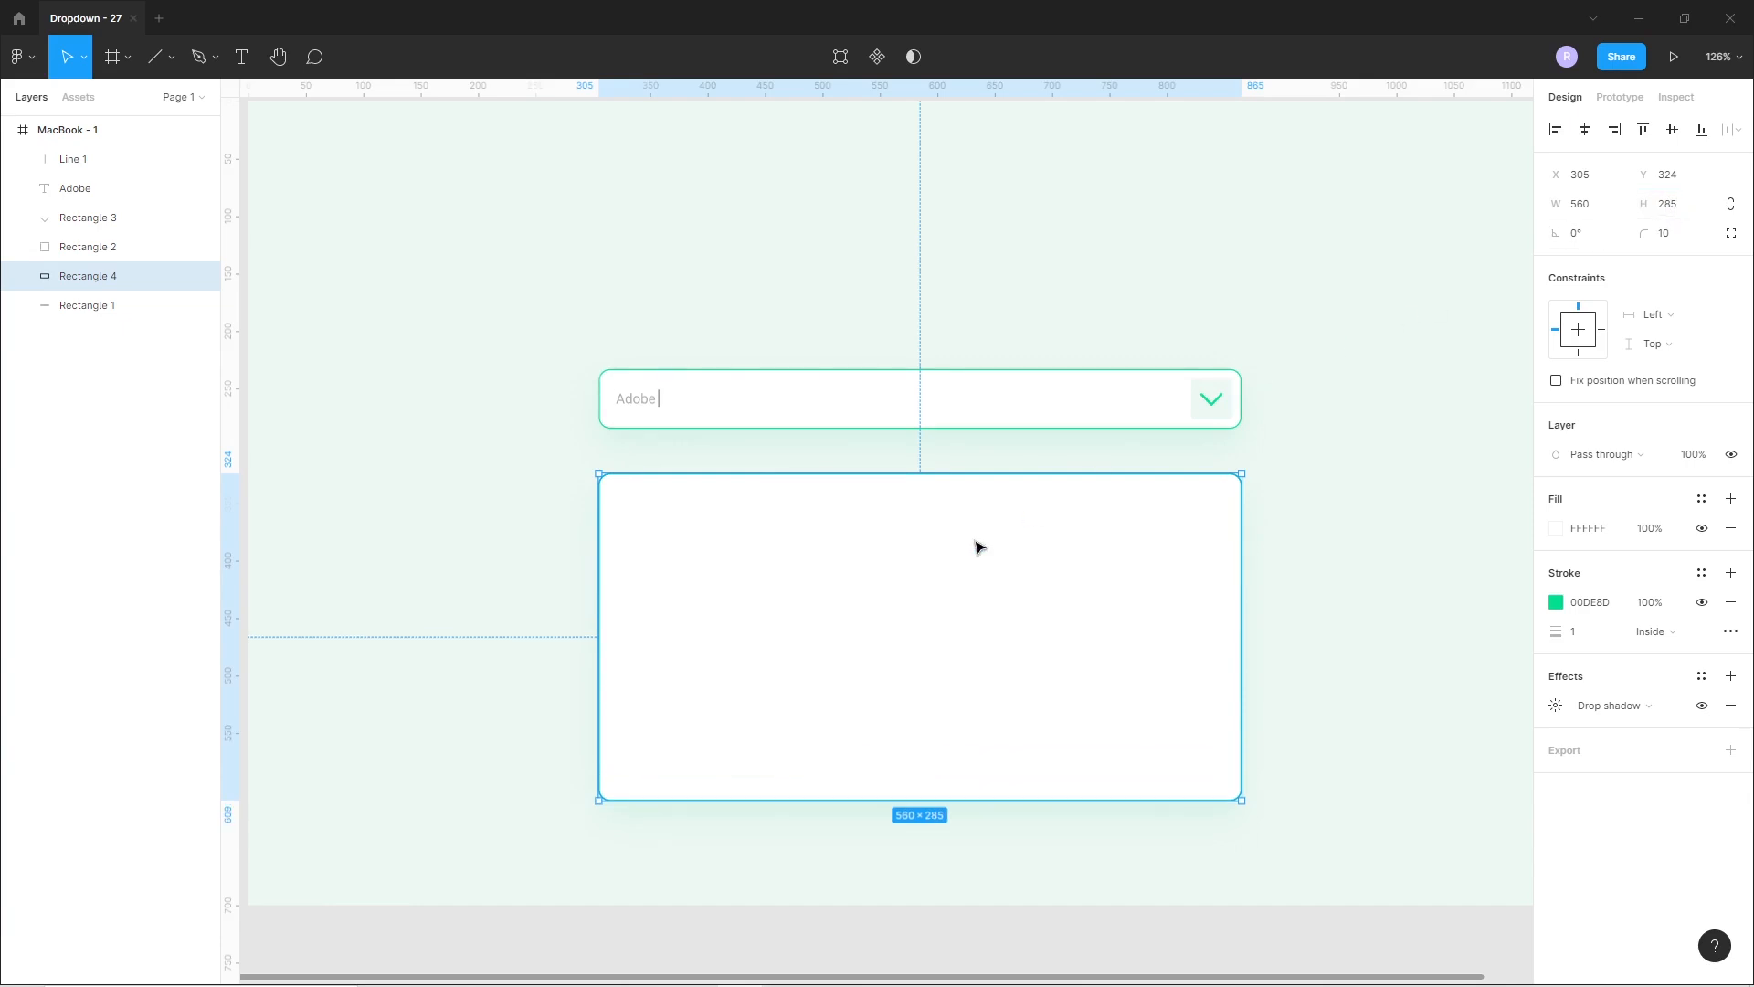
# Remove the green stroke from the large white panel below the field.
pyautogui.click(914, 834)
pyautogui.click(836, 658)
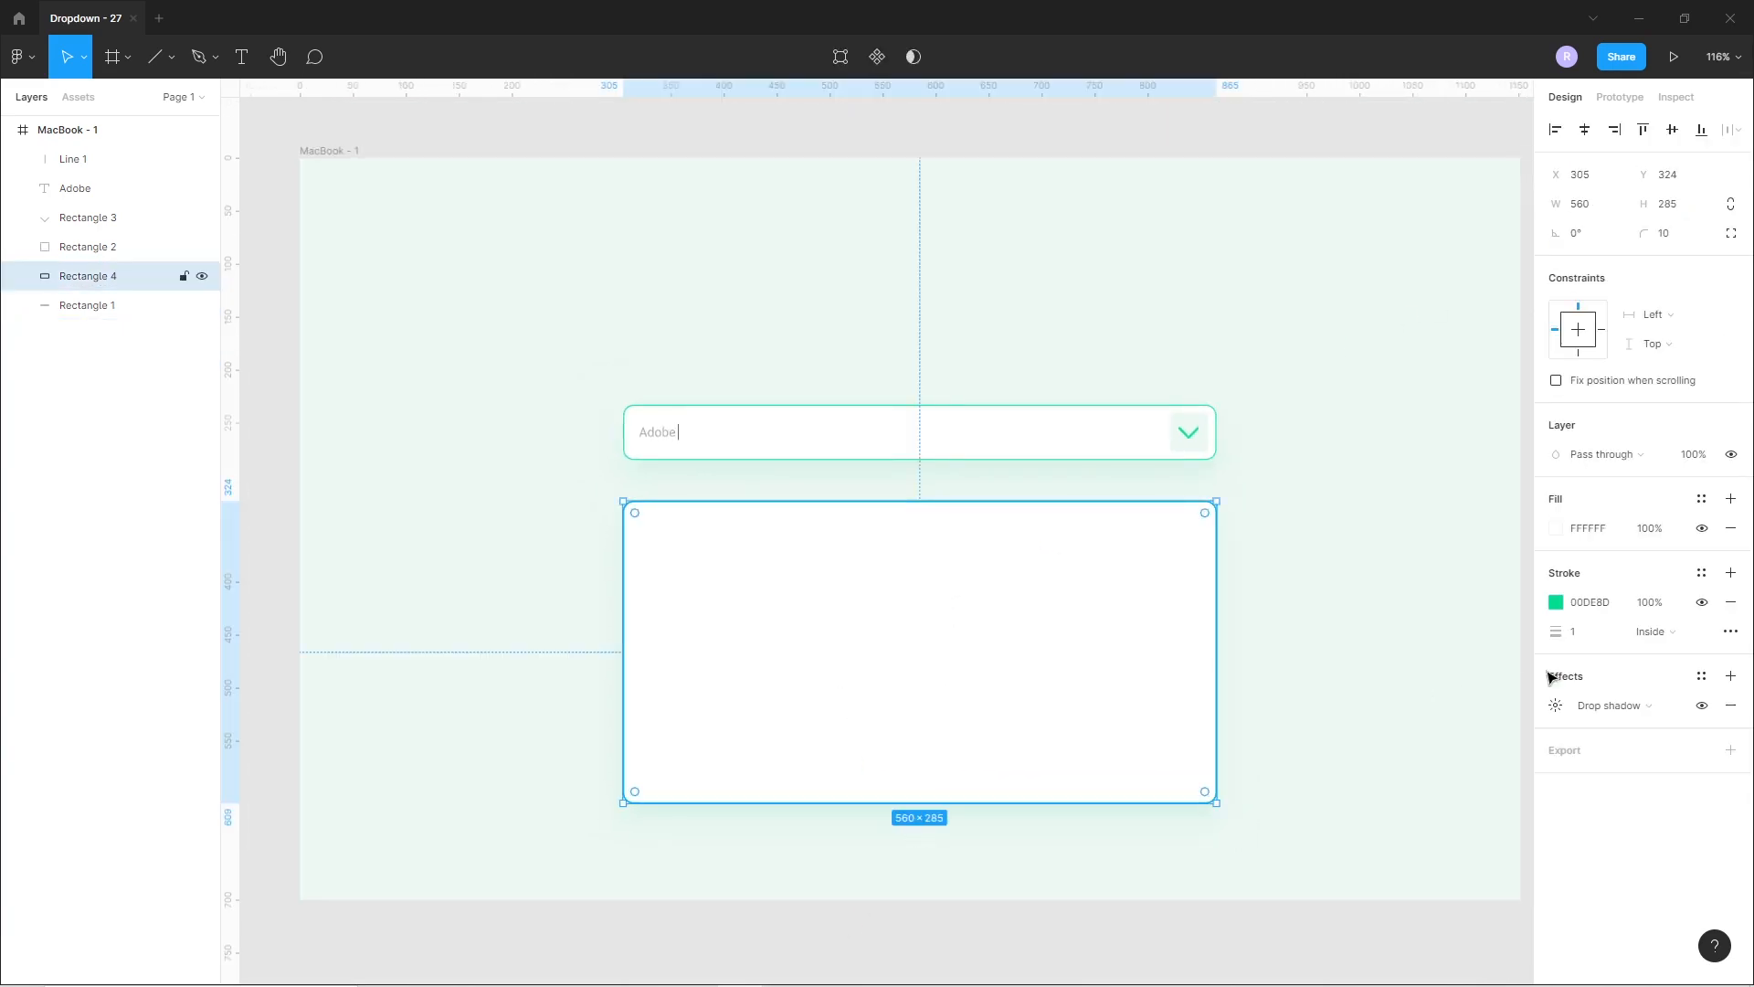
pyautogui.click(1729, 605)
pyautogui.click(1353, 664)
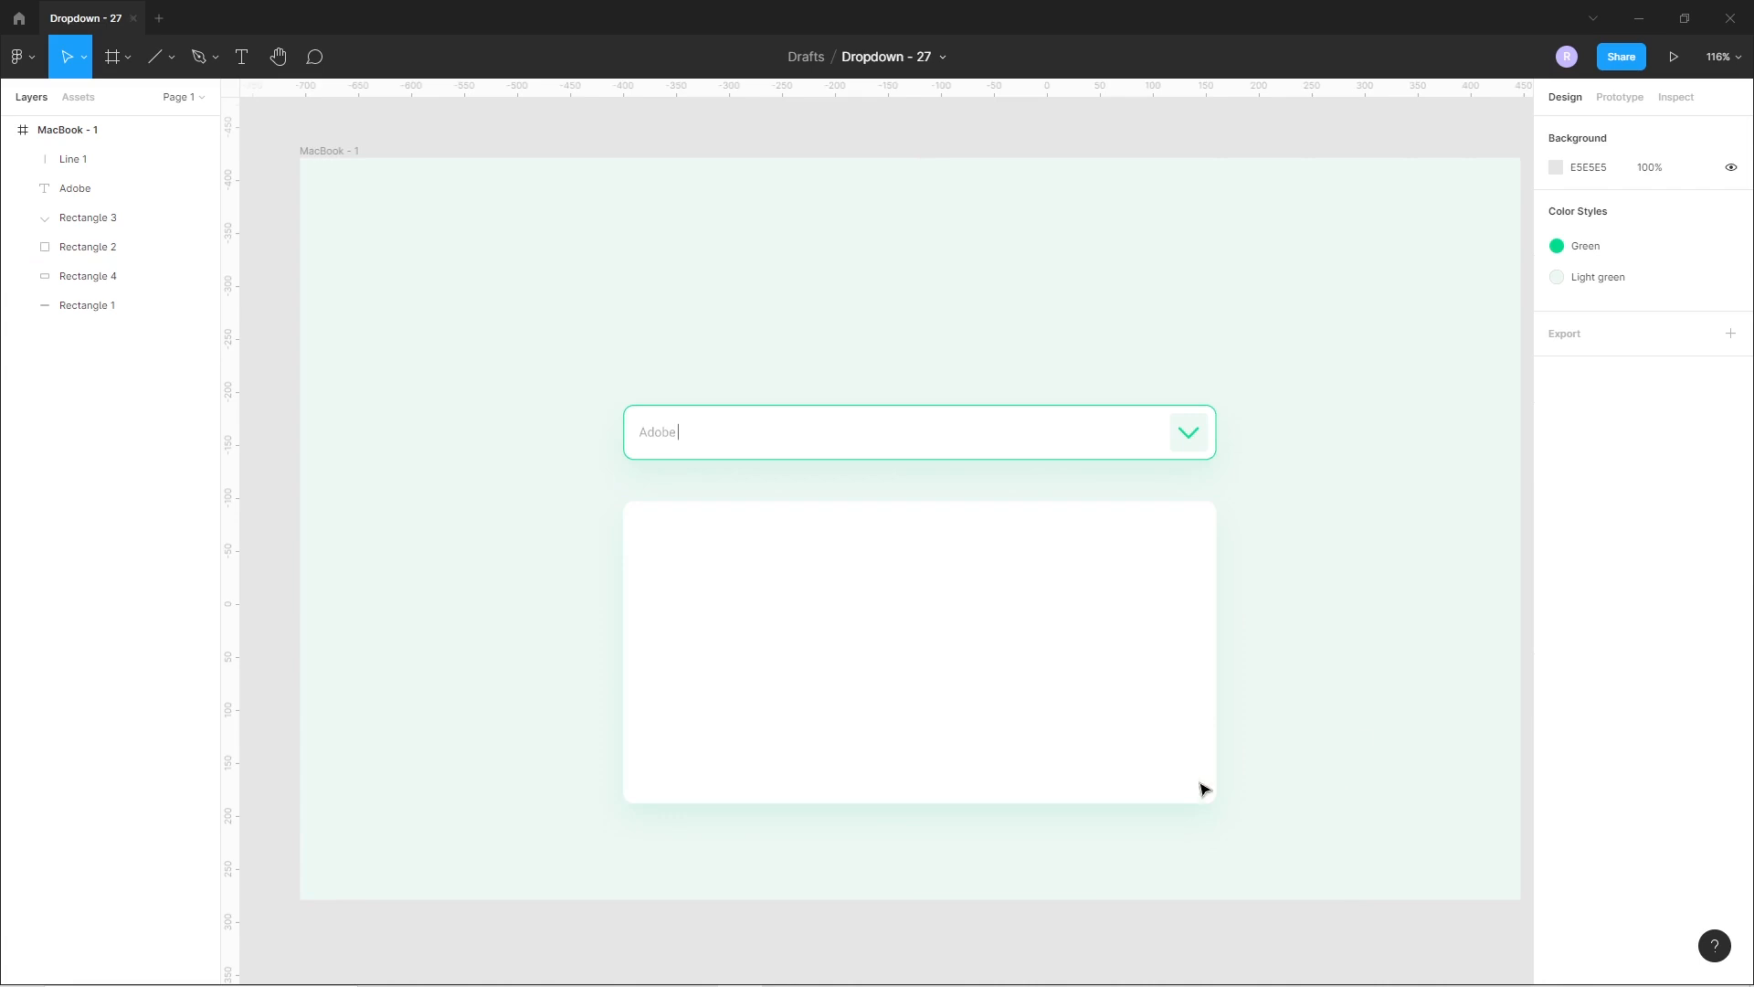
# Select the field, its contents and the lower panel together and move them up within the frame.
pyautogui.moveTo(513, 301); pyautogui.dragTo(1282, 800)
pyautogui.moveTo(1117, 736); pyautogui.dragTo(1112, 694)
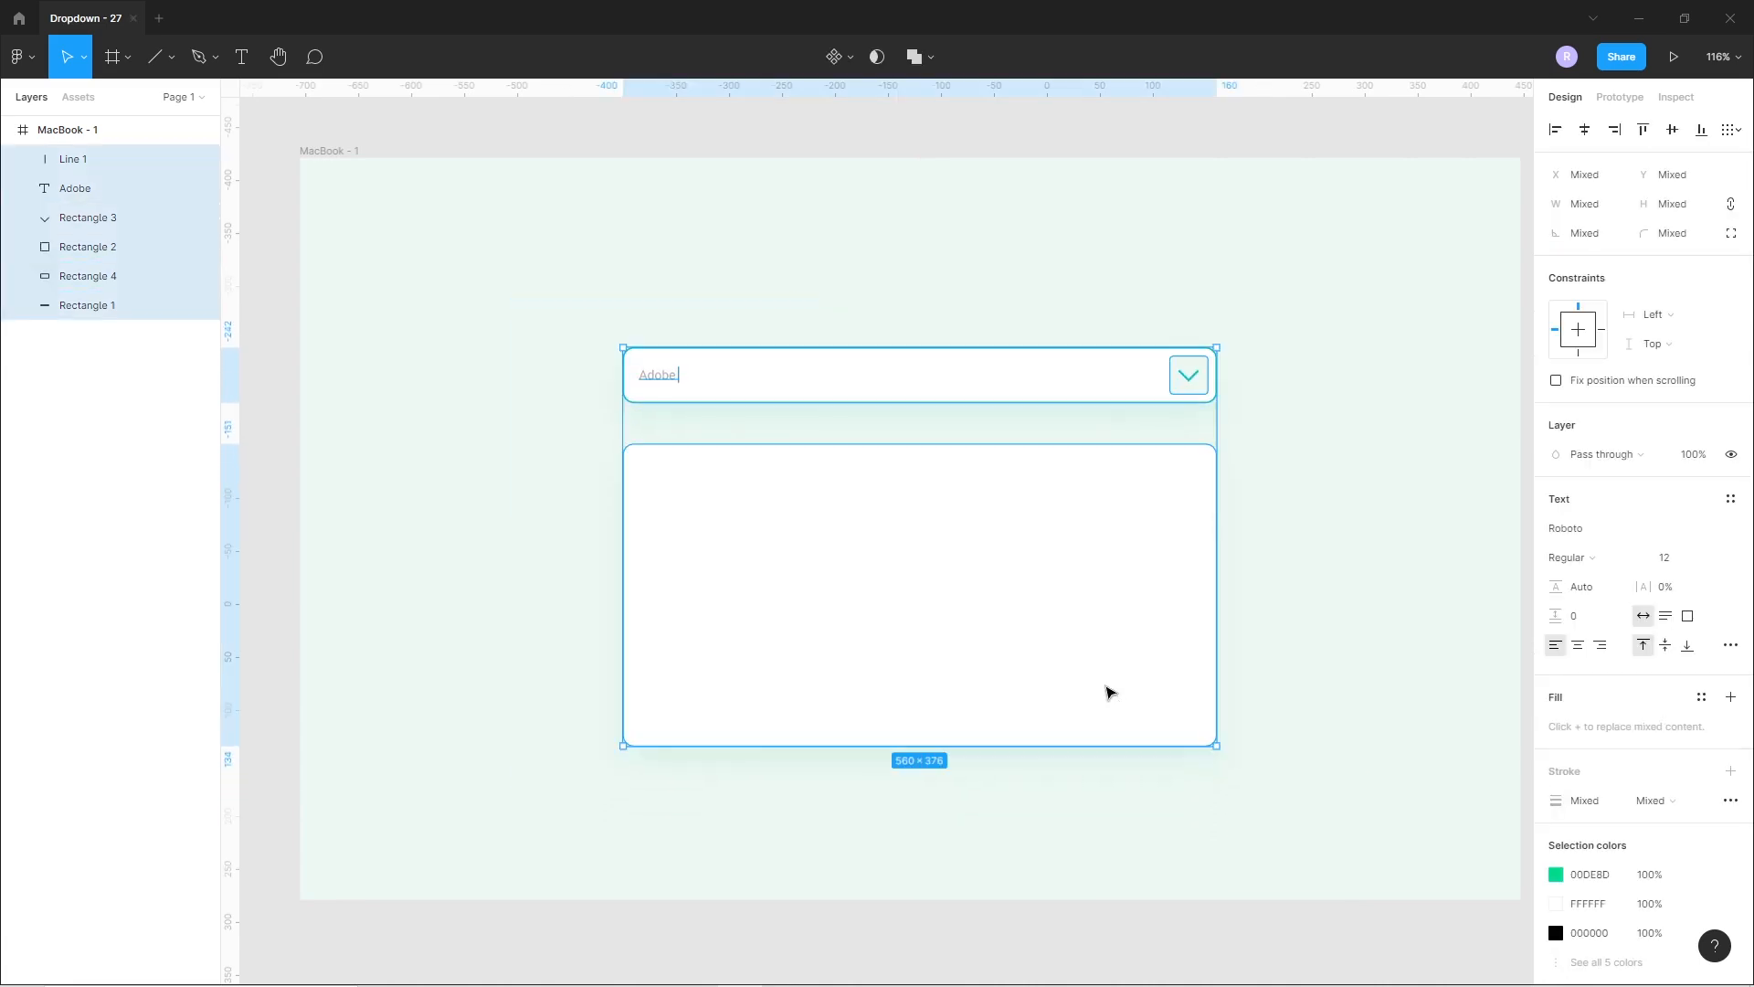
pyautogui.click(1023, 826)
# Draw a rectangle about 506 × 49 near the top of the lower panel and fill it with the local light green EDF8F4.
pyautogui.scroll(1, 542, 525)
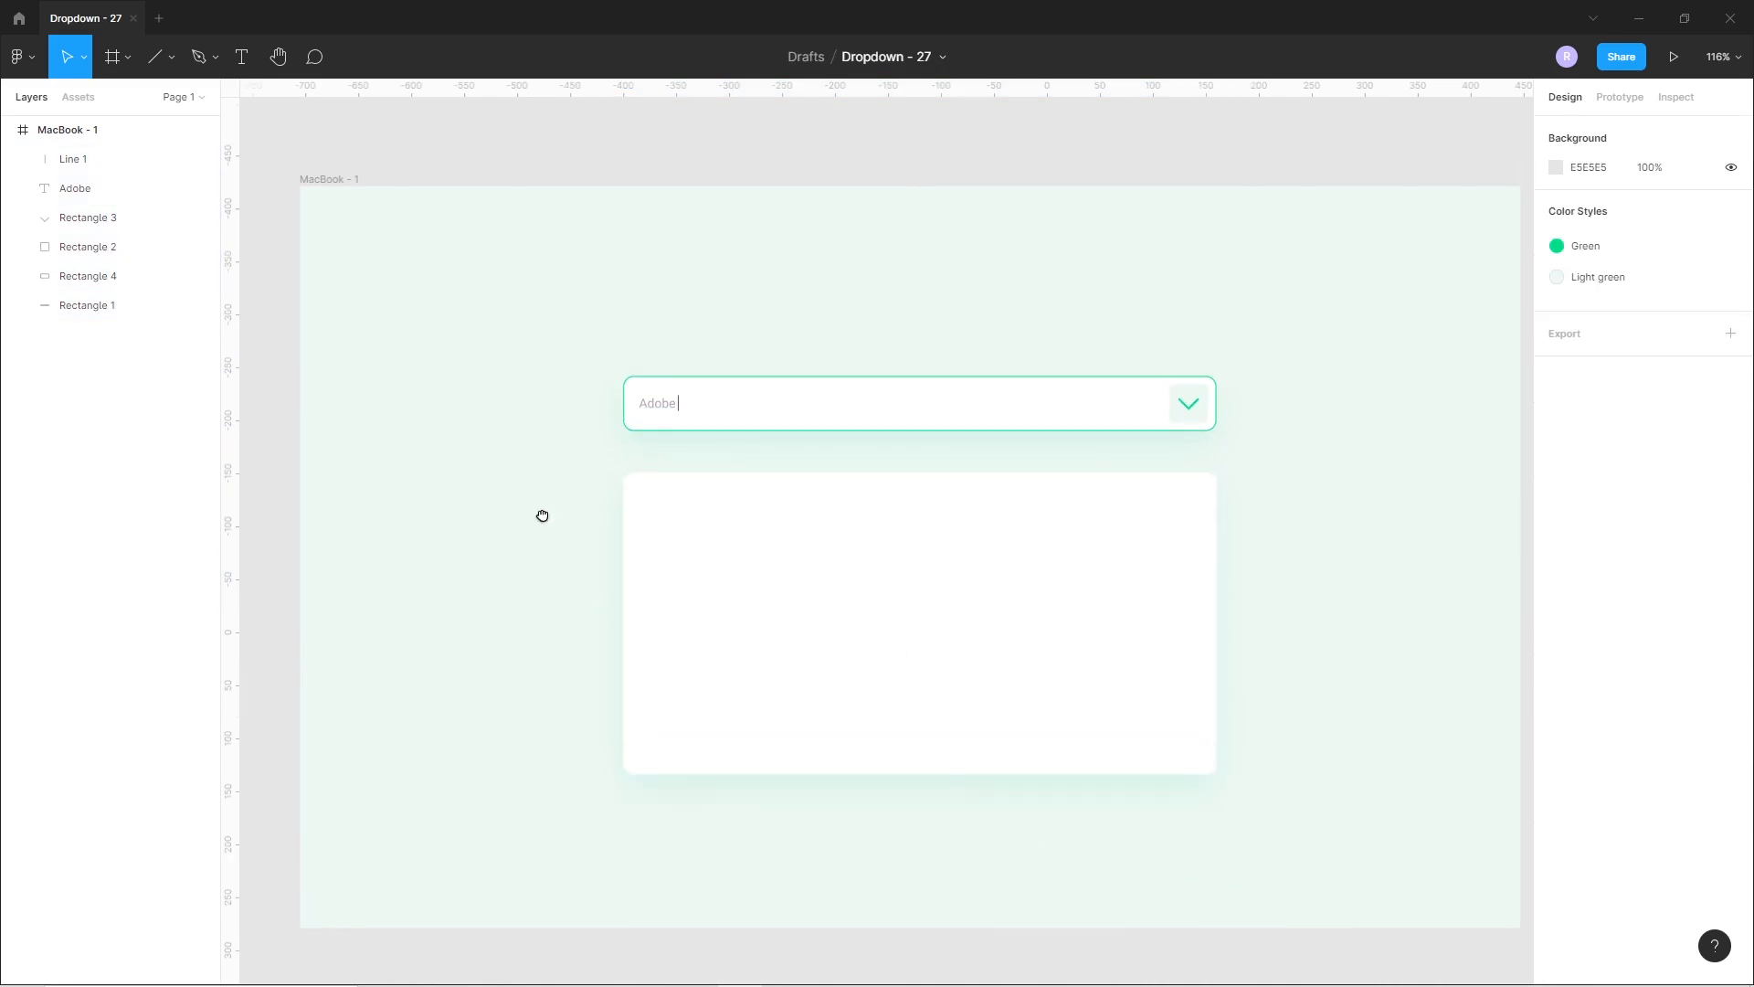
pyautogui.click(172, 57)
pyautogui.click(130, 102)
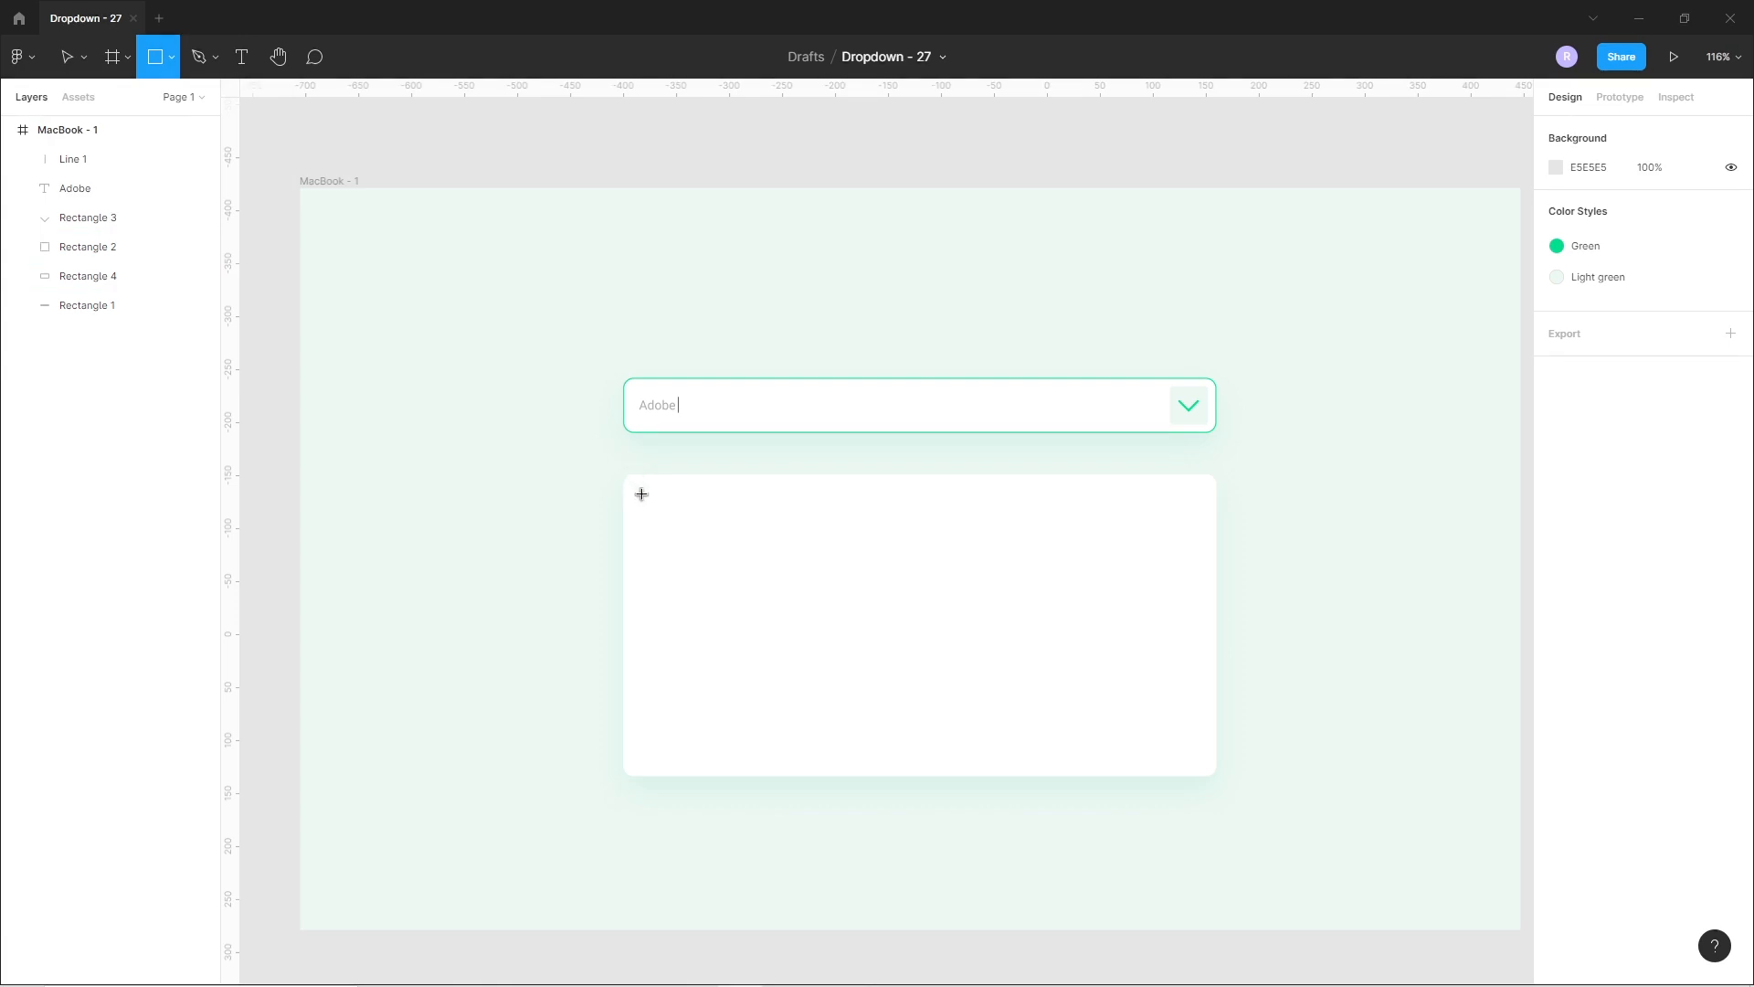
pyautogui.moveTo(644, 498); pyautogui.dragTo(1182, 552)
pyautogui.click(592, 625)
pyautogui.click(844, 546)
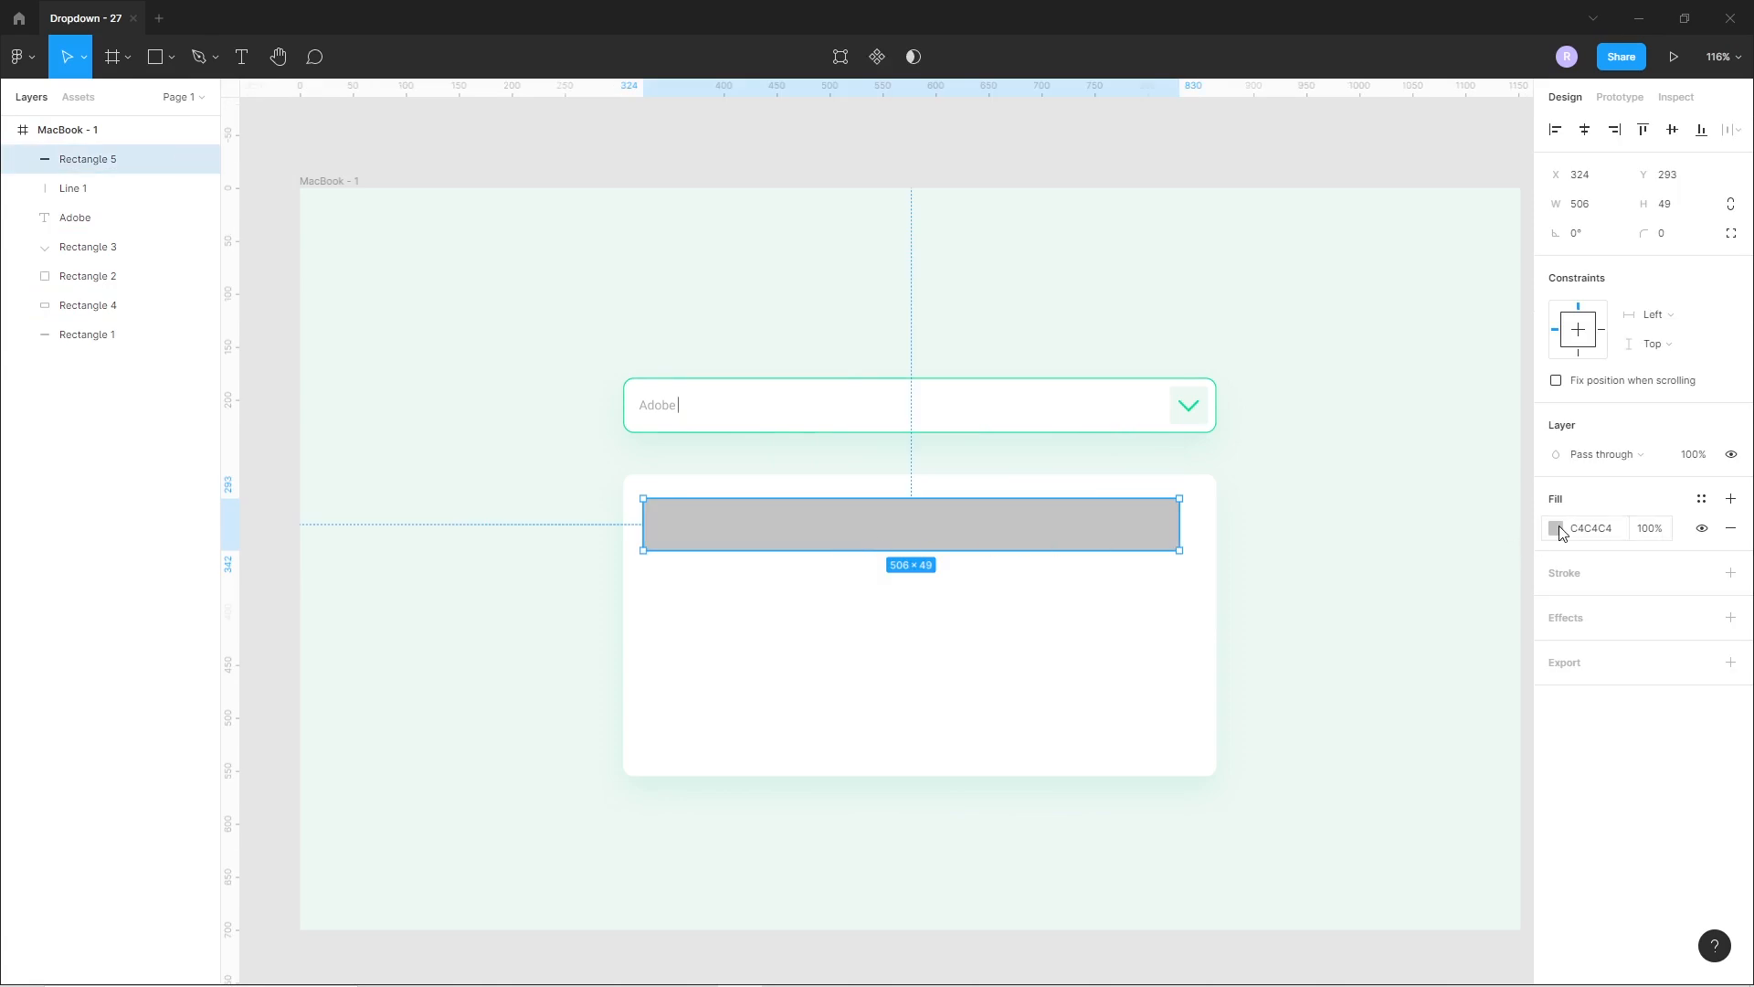
pyautogui.click(1555, 528)
pyautogui.click(1359, 895)
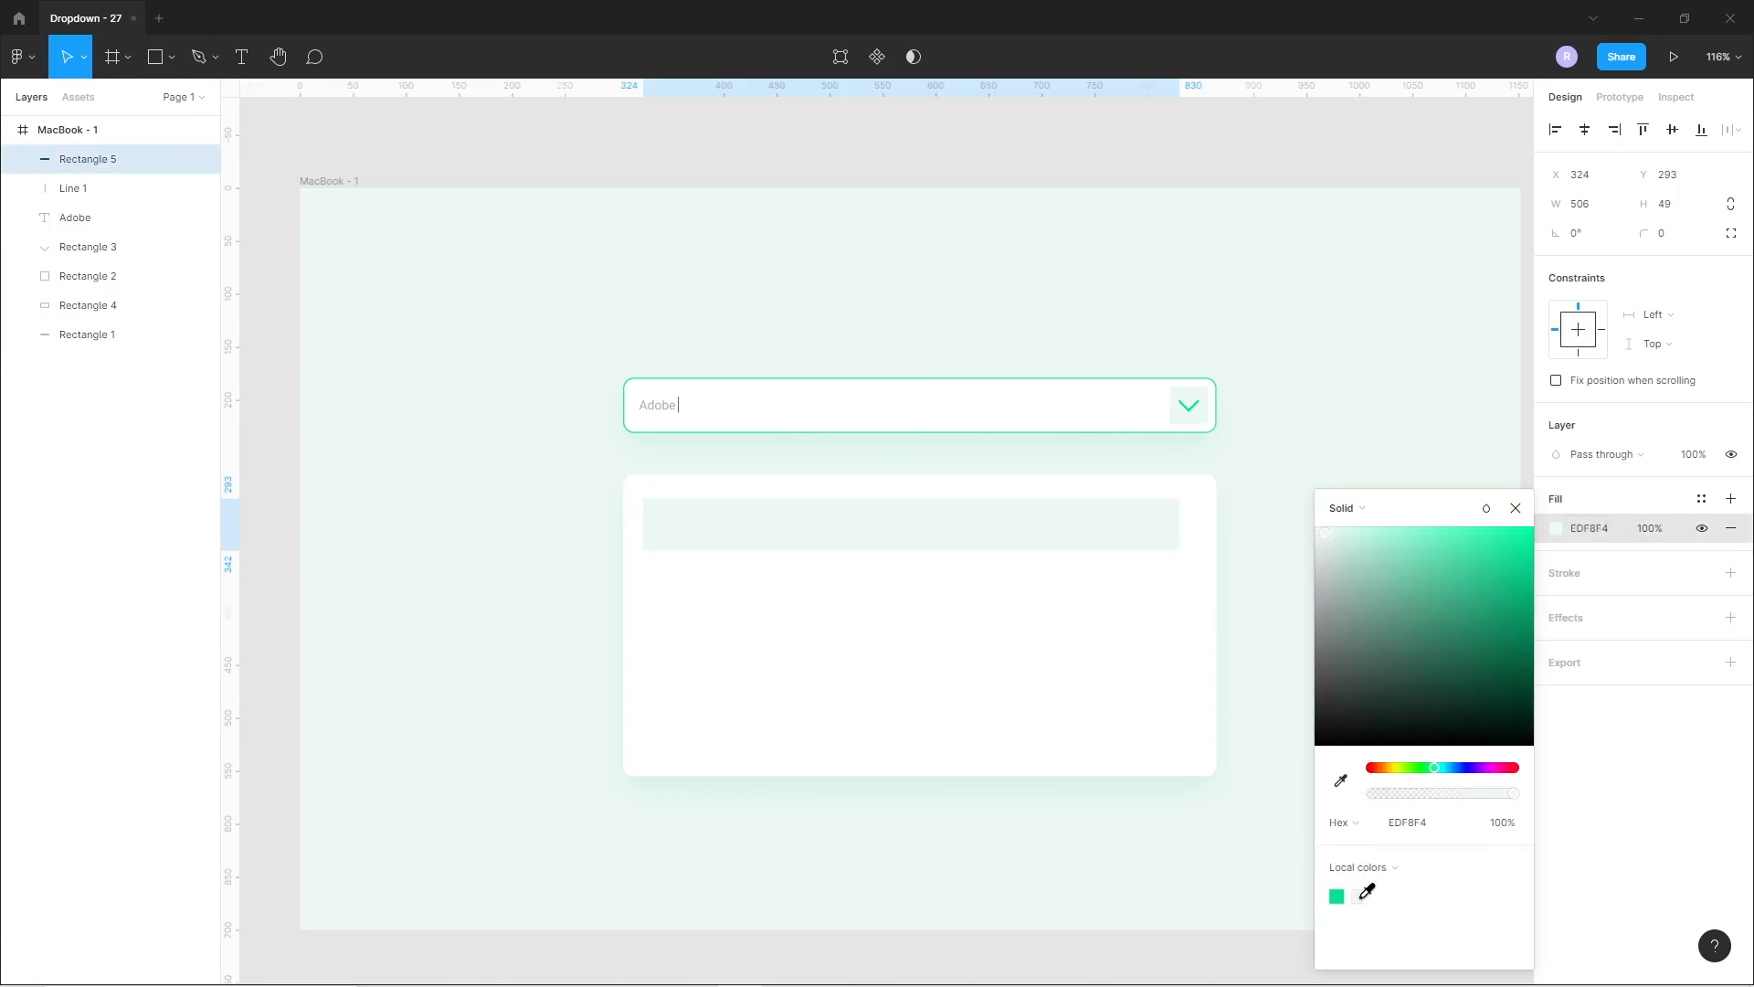
pyautogui.click(498, 594)
# Resize the light green row in the lower panel to 520 wide and 52 high.
pyautogui.click(1147, 524)
pyautogui.click(1595, 211)
pyautogui.write('520')
pyautogui.press('Return')
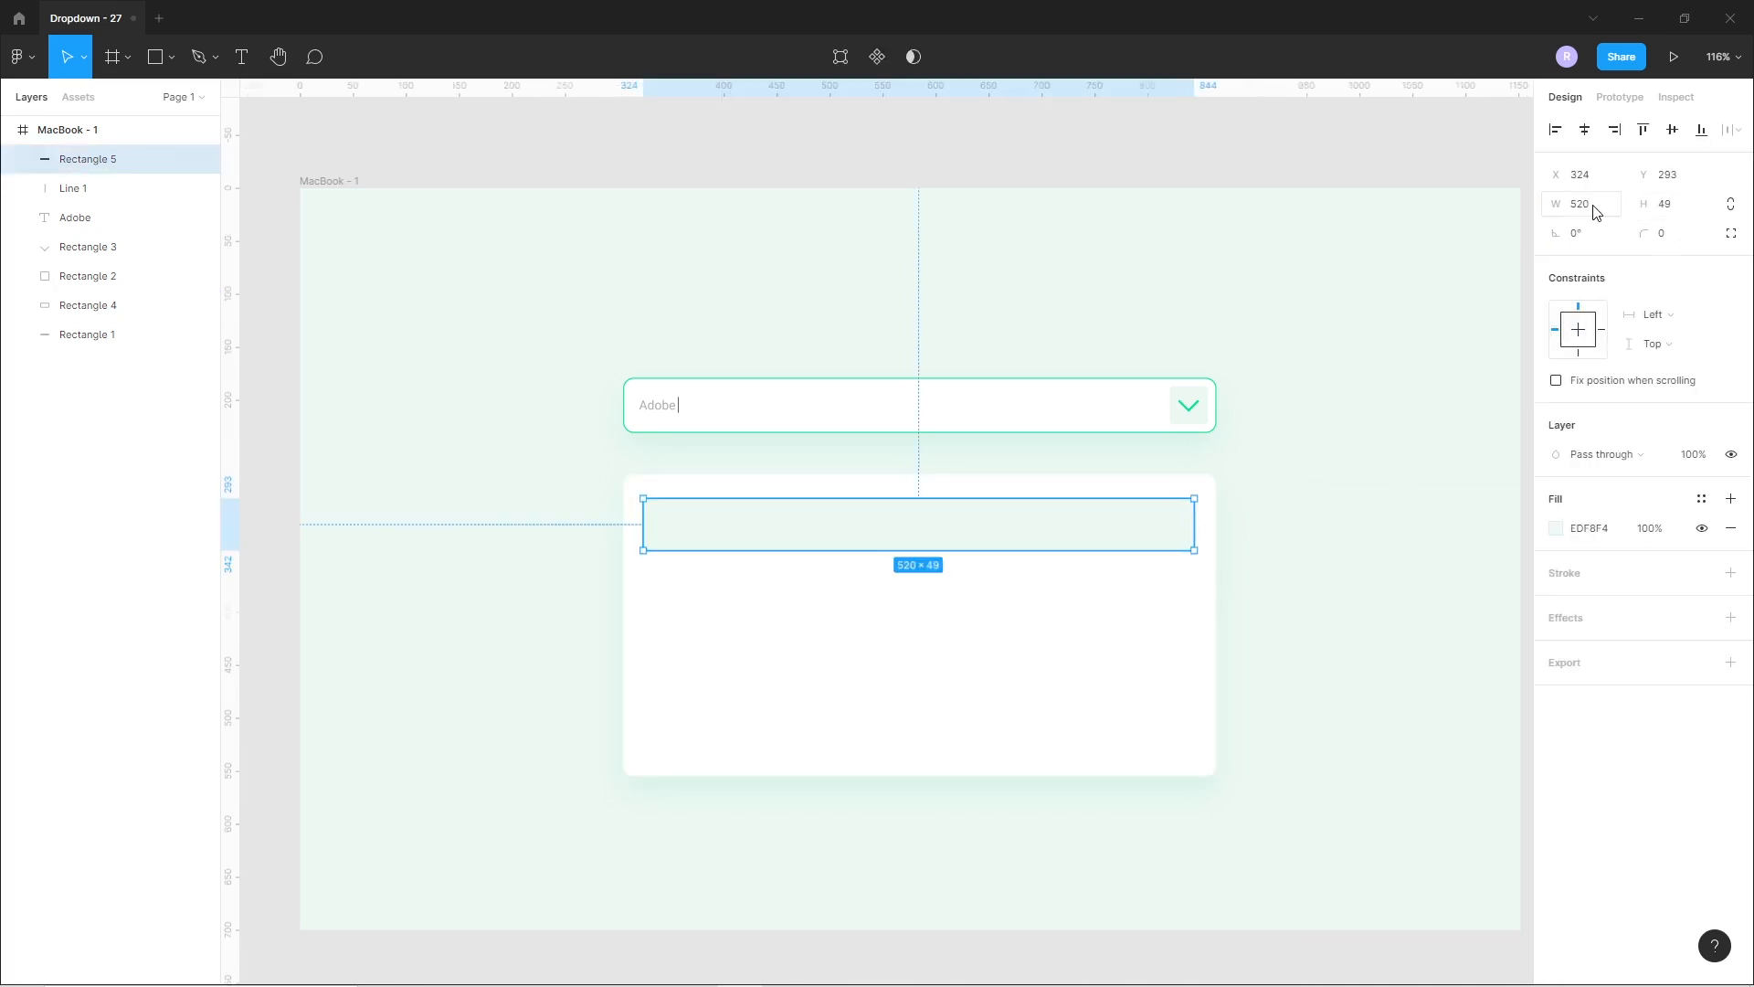
pyautogui.click(1668, 213)
pyautogui.write('52')
pyautogui.press('Return')
pyautogui.click(1355, 466)
# Center the light green row horizontally on the lower white panel.
pyautogui.click(1127, 536)
pyautogui.keyDown('shift'); pyautogui.click(1042, 610); pyautogui.keyUp('shift')
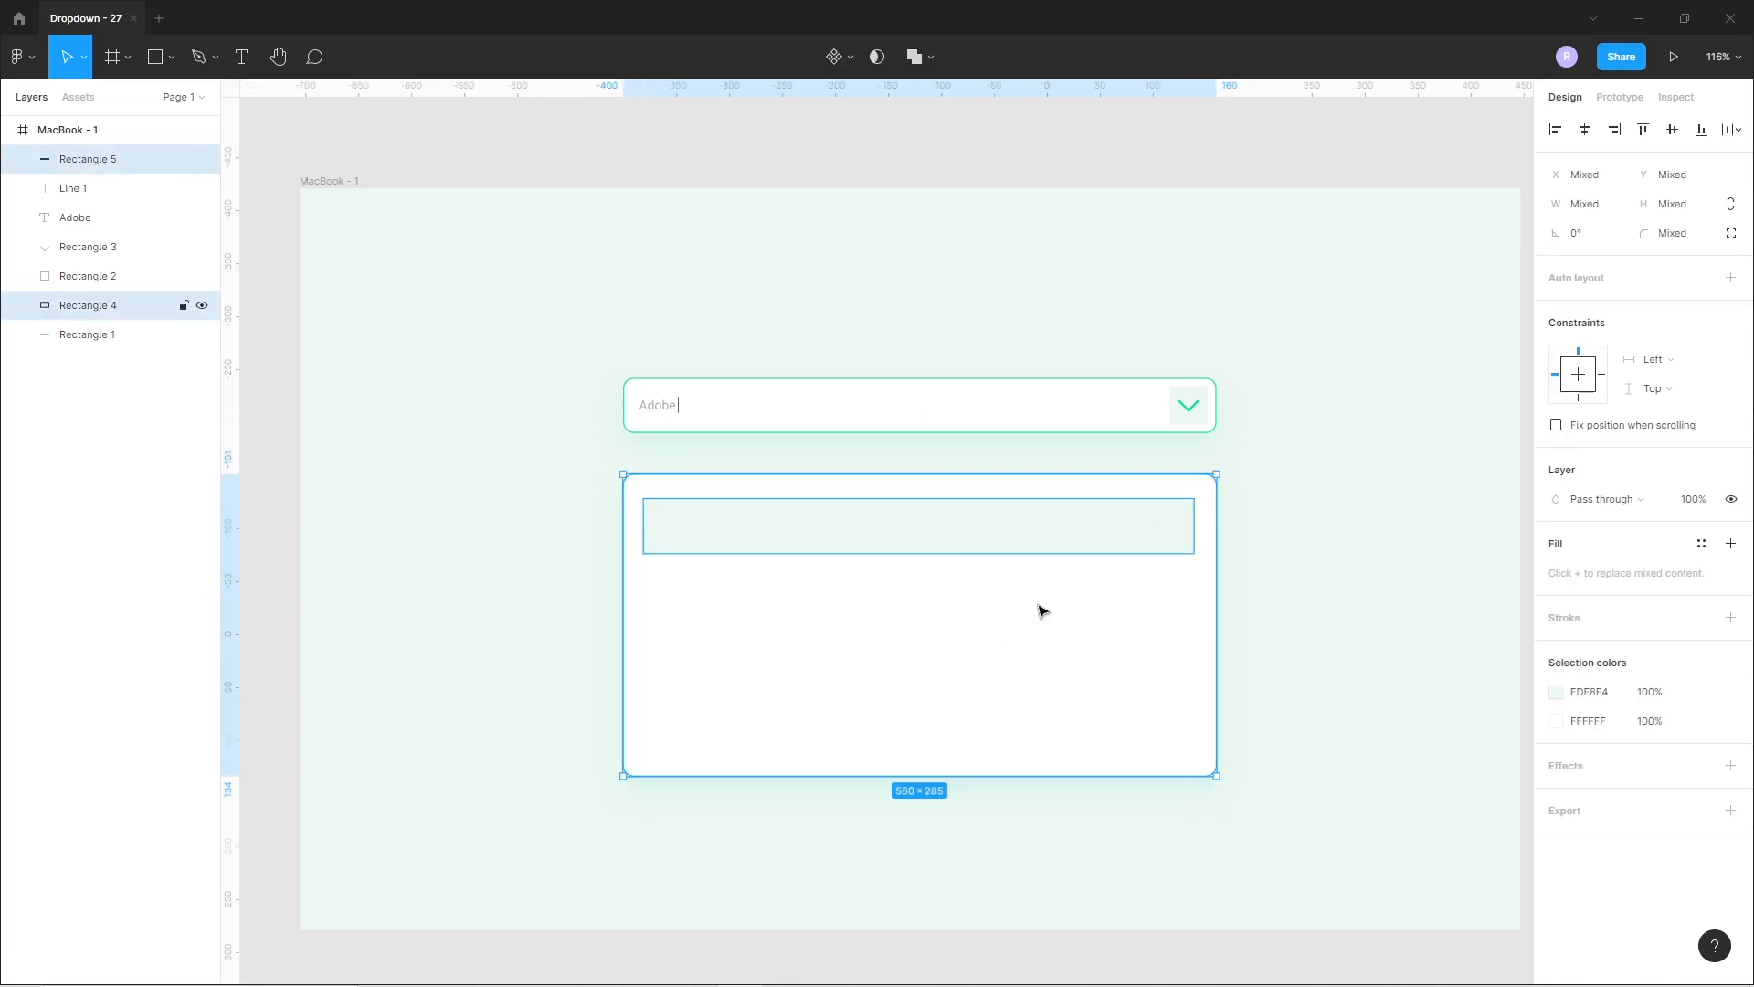
pyautogui.click(1584, 129)
pyautogui.click(1395, 363)
# Draw a vertical scrollbar rectangle about 105 high between the light green row and the panel's right edge, and set its width to 4.
pyautogui.scroll(3, 1237, 556)
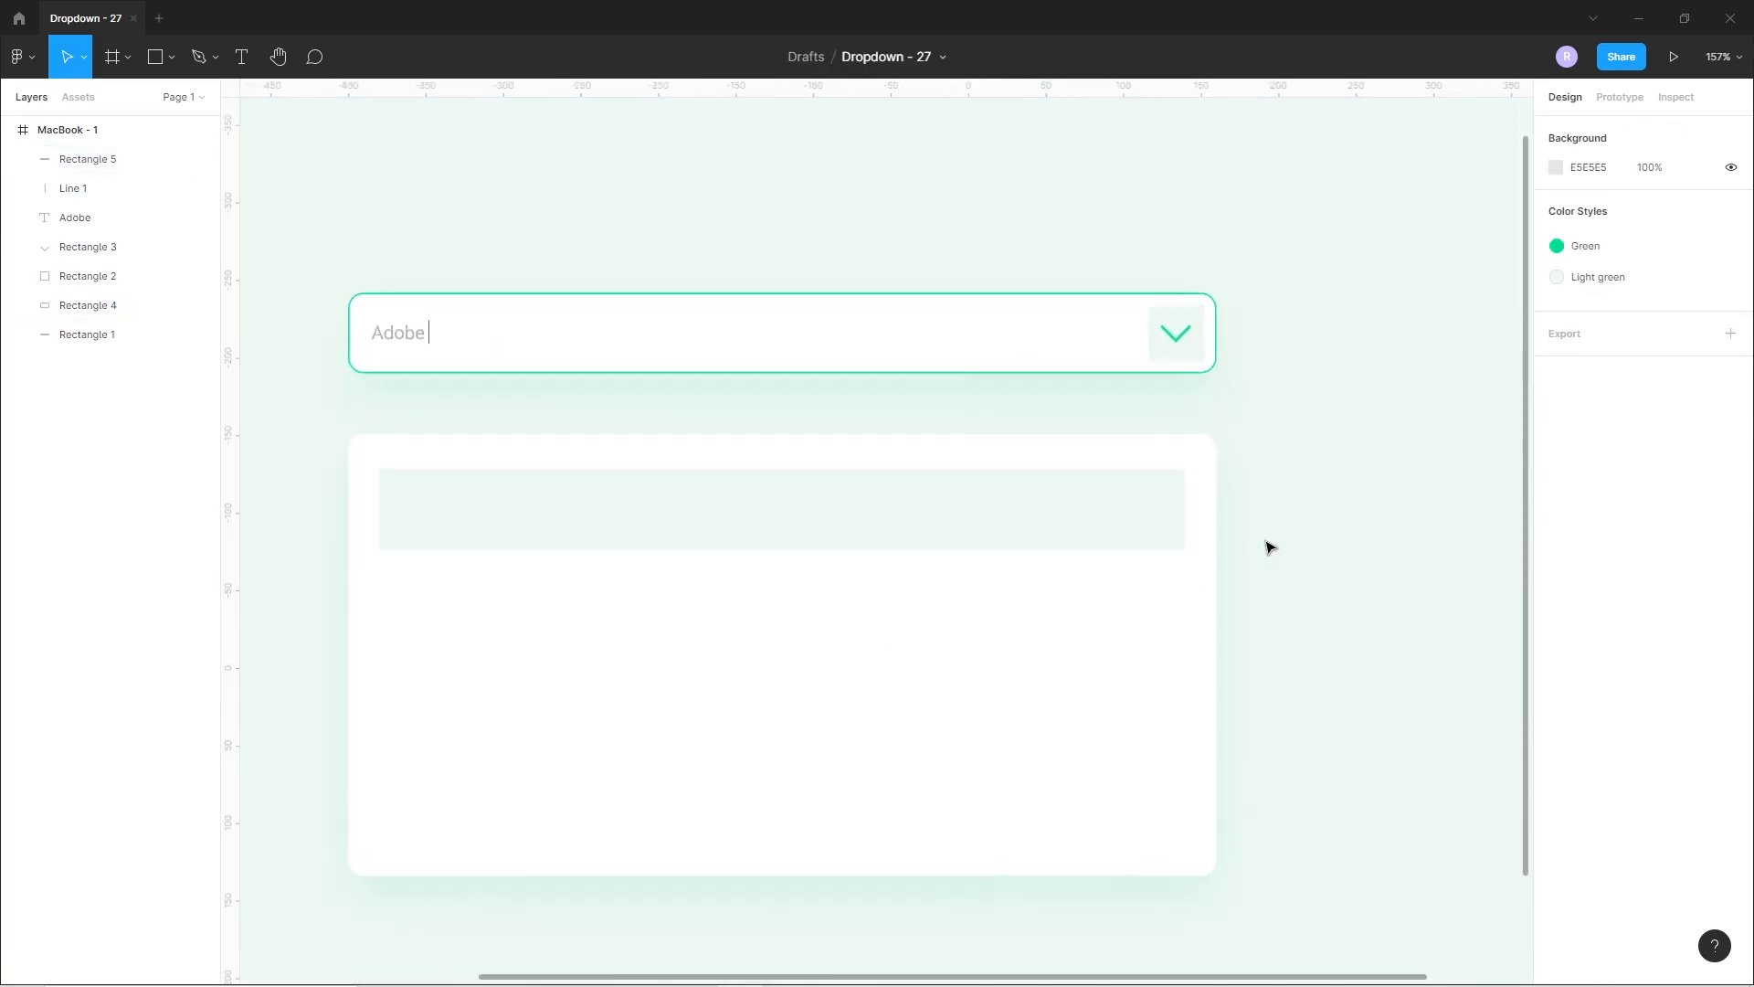
pyautogui.scroll(6, 1269, 546)
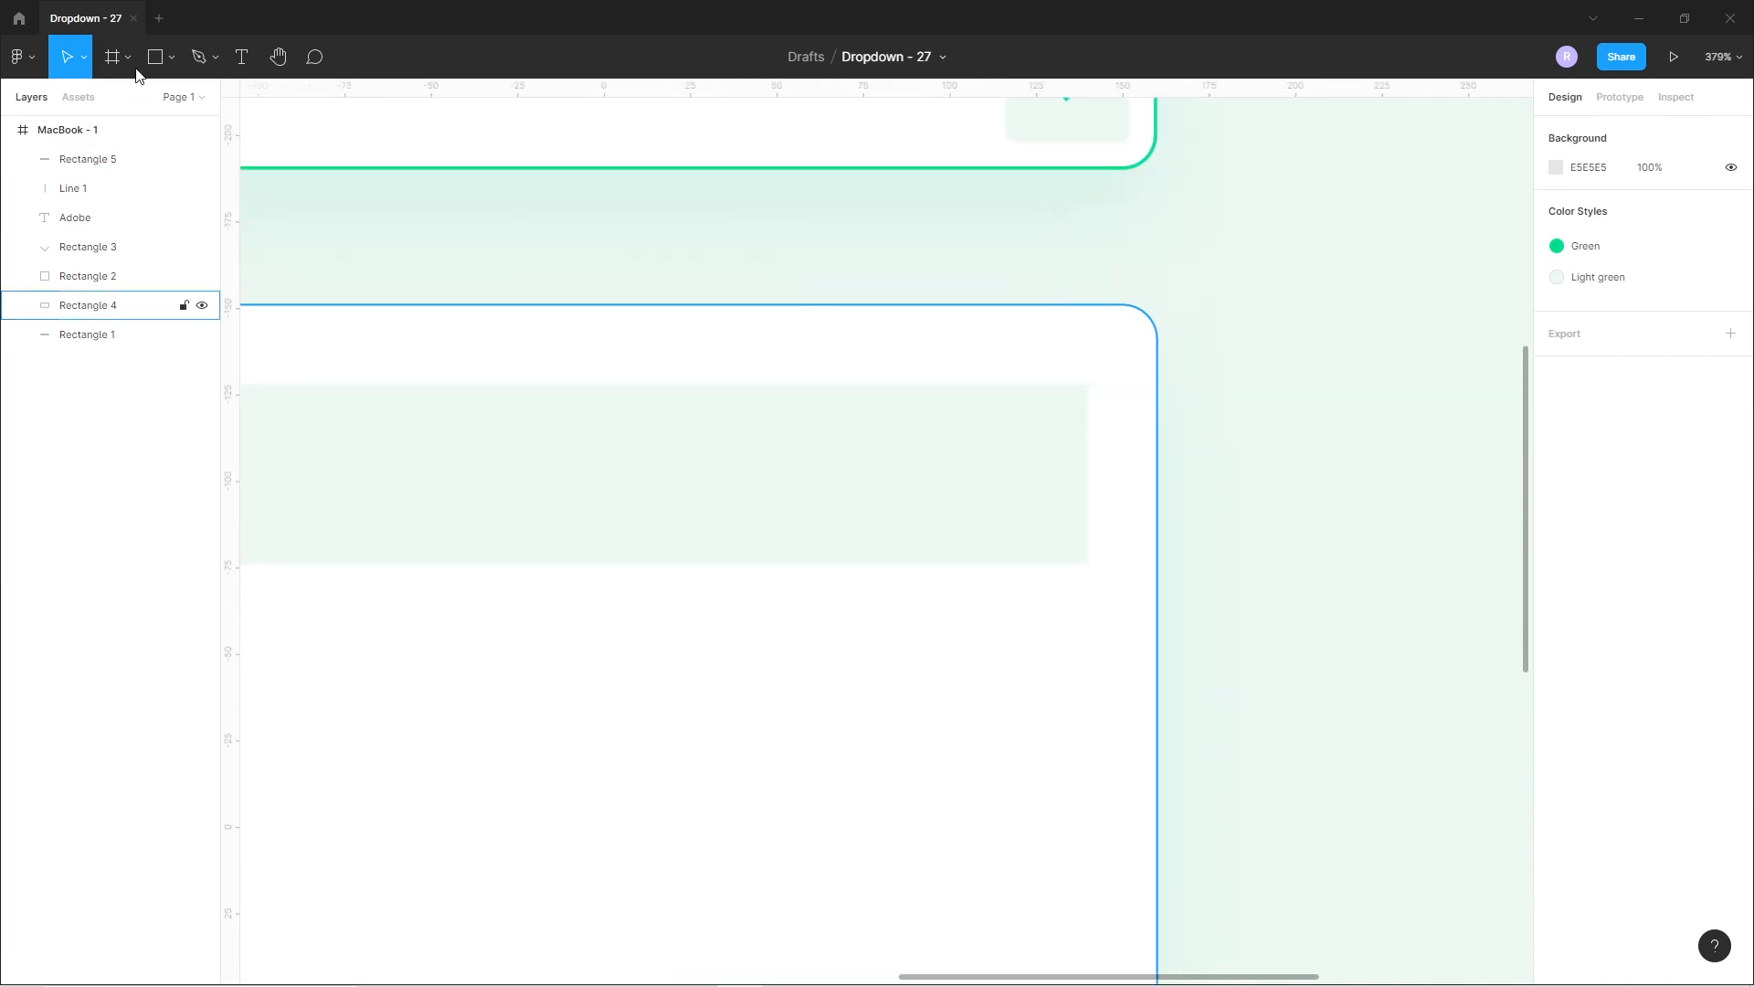
pyautogui.click(154, 56)
pyautogui.moveTo(1116, 411); pyautogui.dragTo(1140, 774)
pyautogui.click(1184, 755)
pyautogui.click(1138, 713)
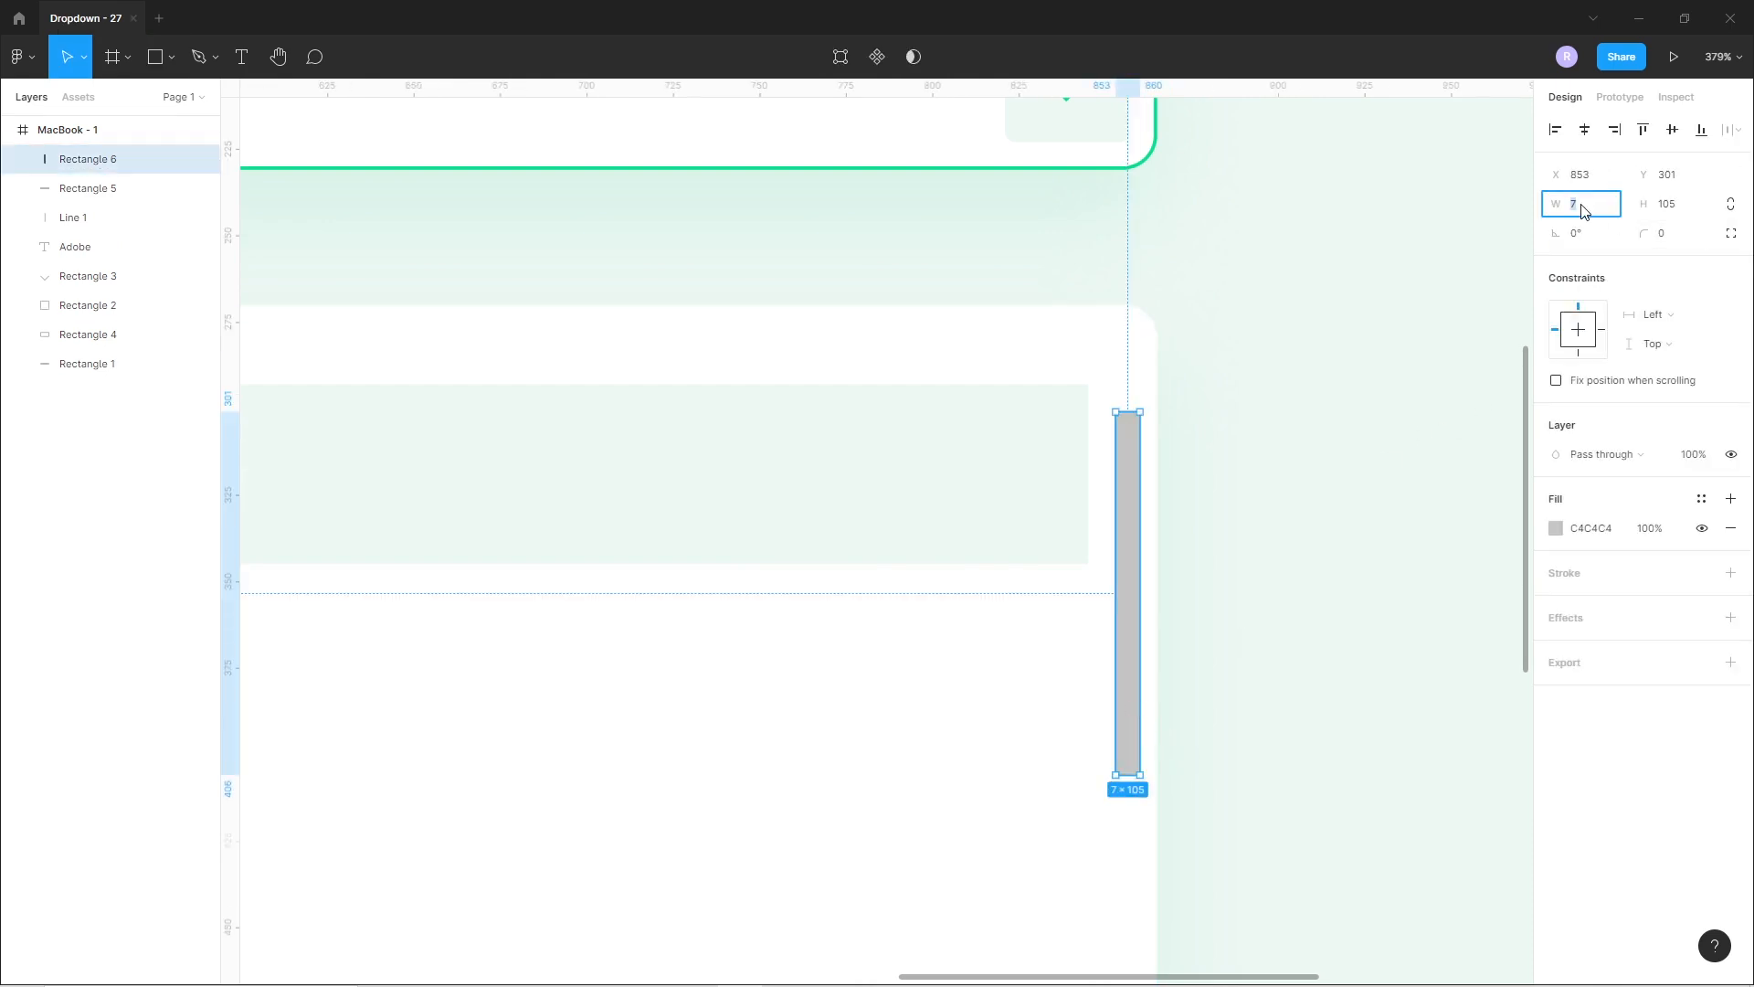
pyautogui.write('4')
pyautogui.press('Return')
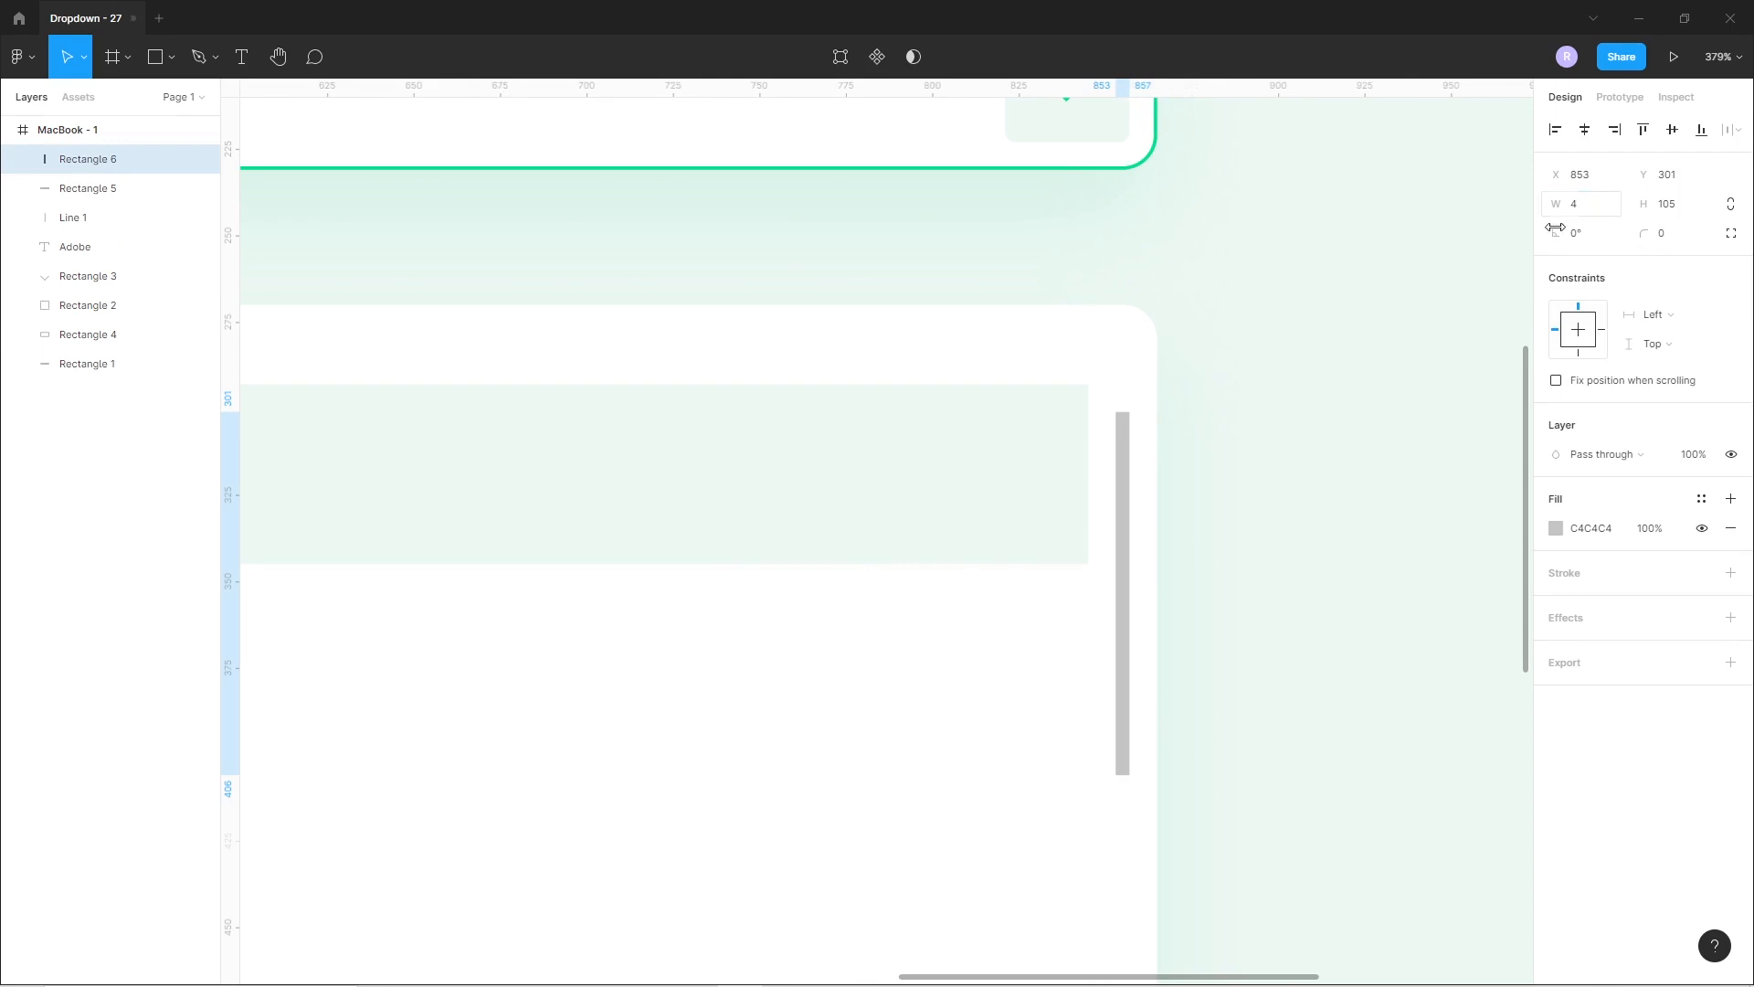
# Round the scrollbar rectangle's ends with a corner radius of 10.
pyautogui.click(1265, 541)
pyautogui.click(1124, 576)
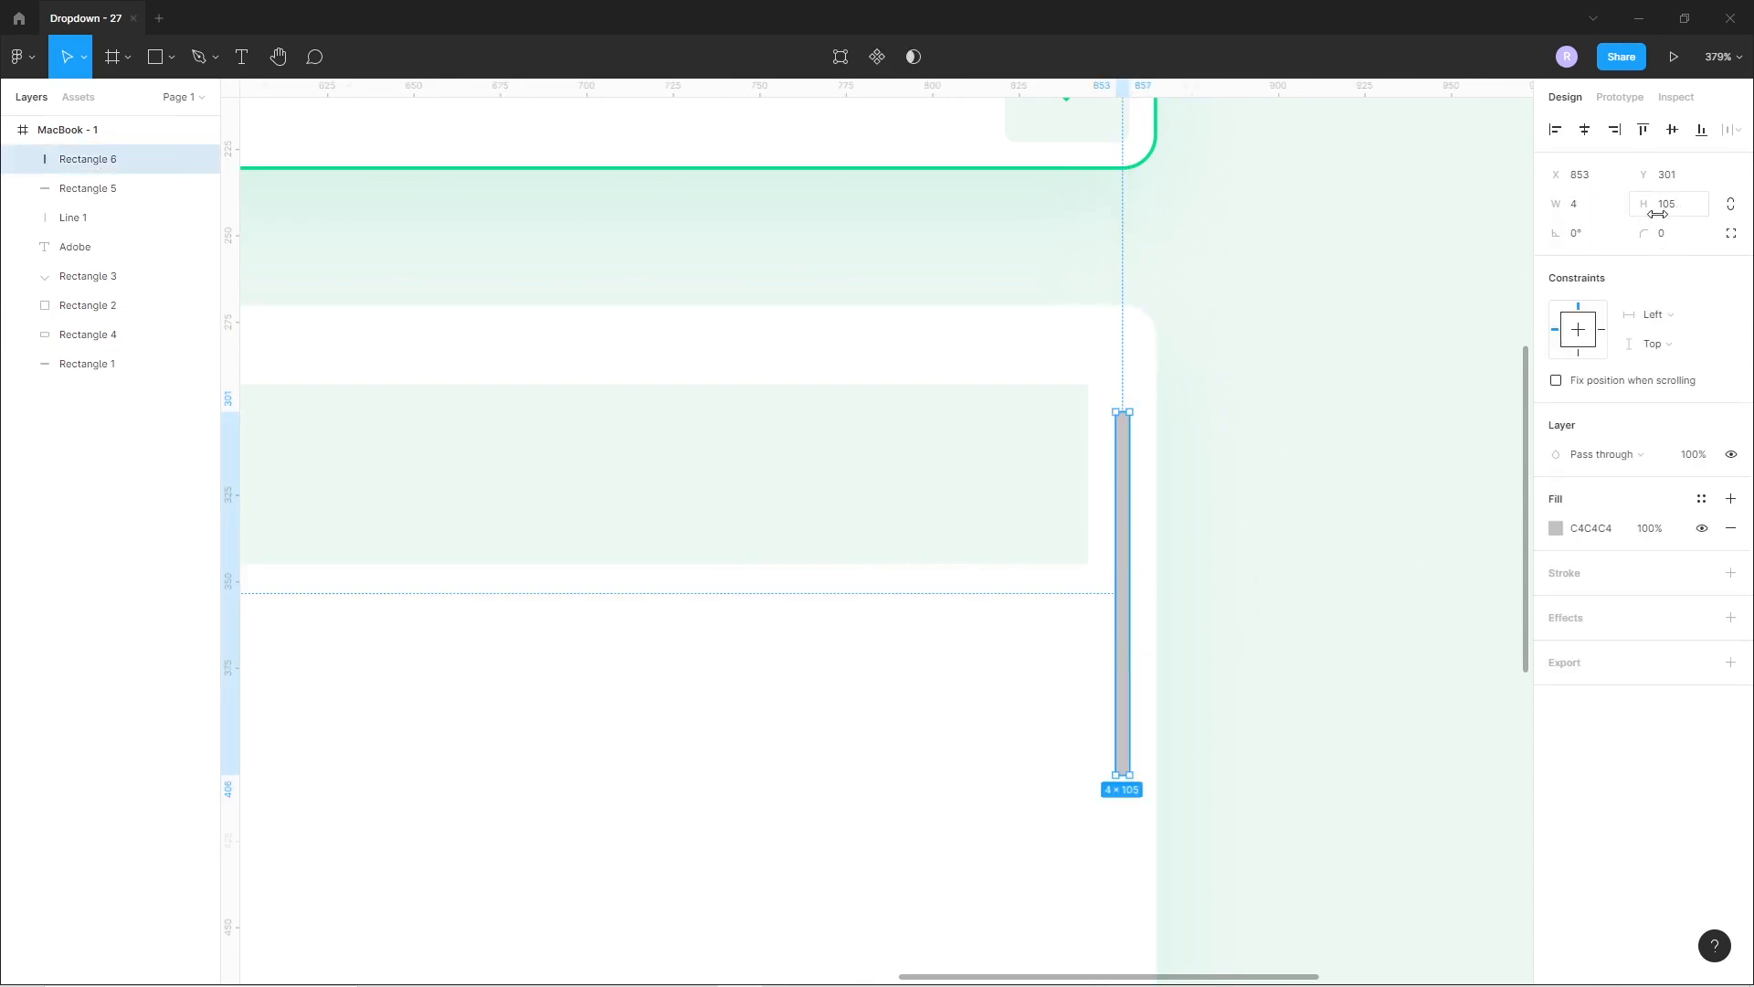
pyautogui.click(1365, 477)
pyautogui.click(1125, 508)
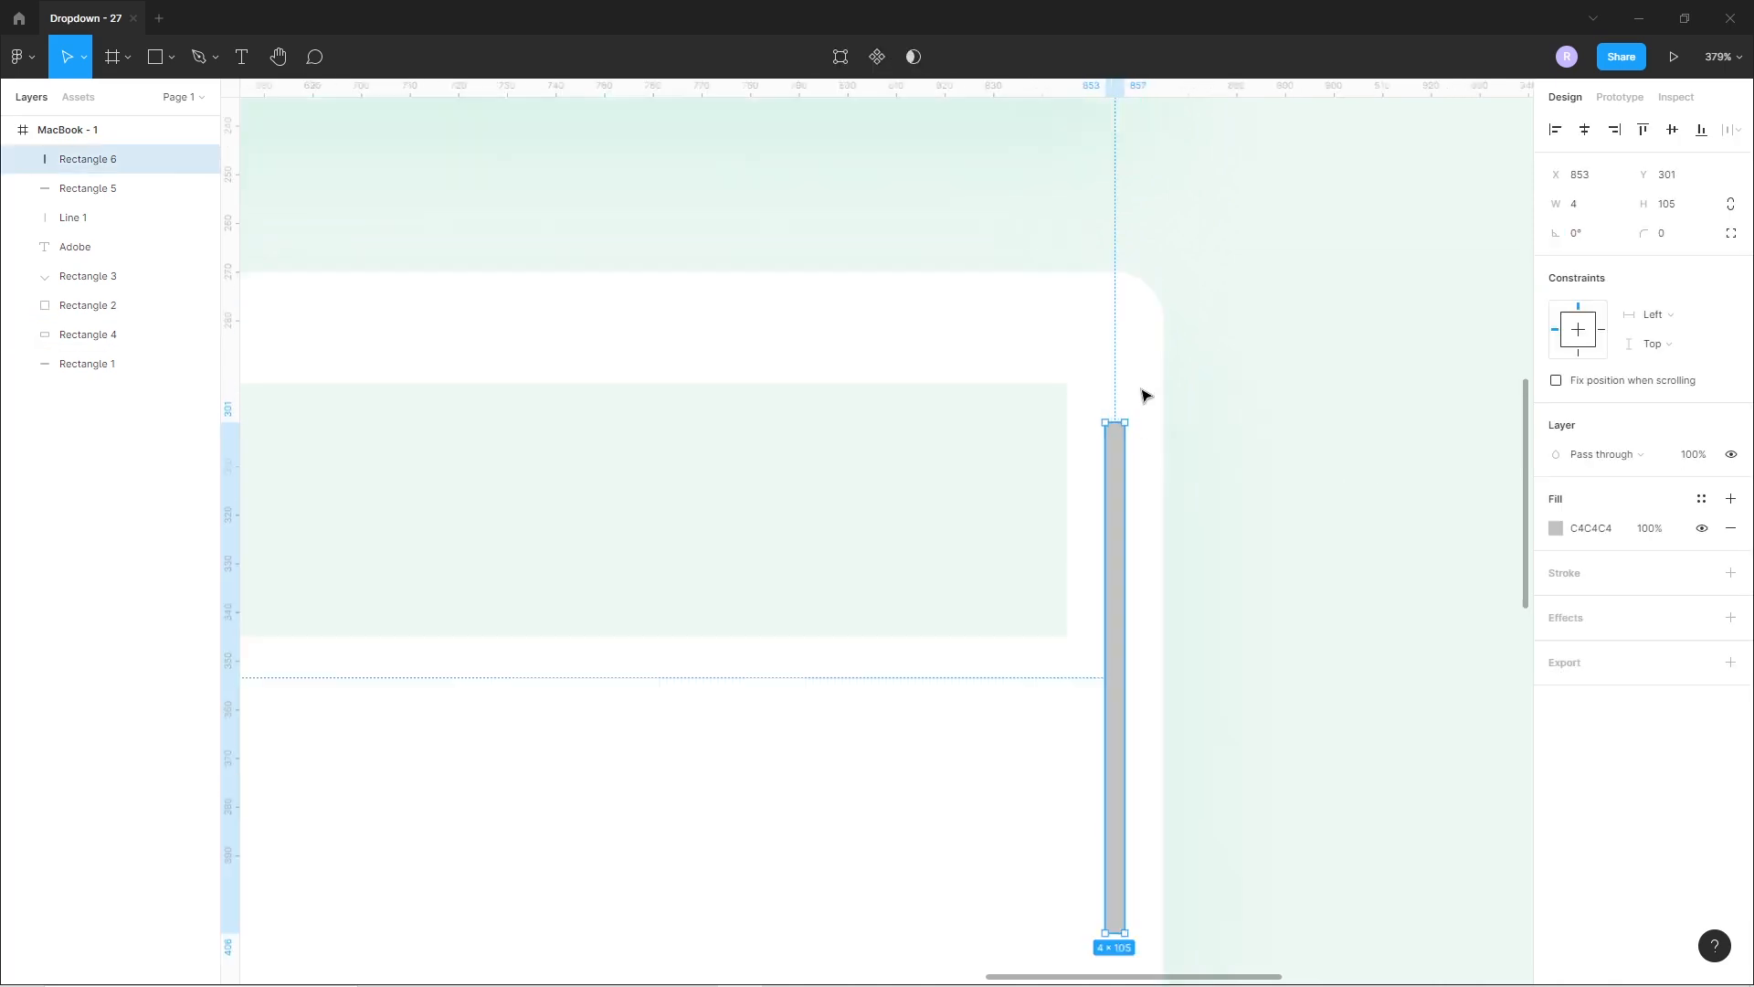
pyautogui.scroll(10, 1133, 439)
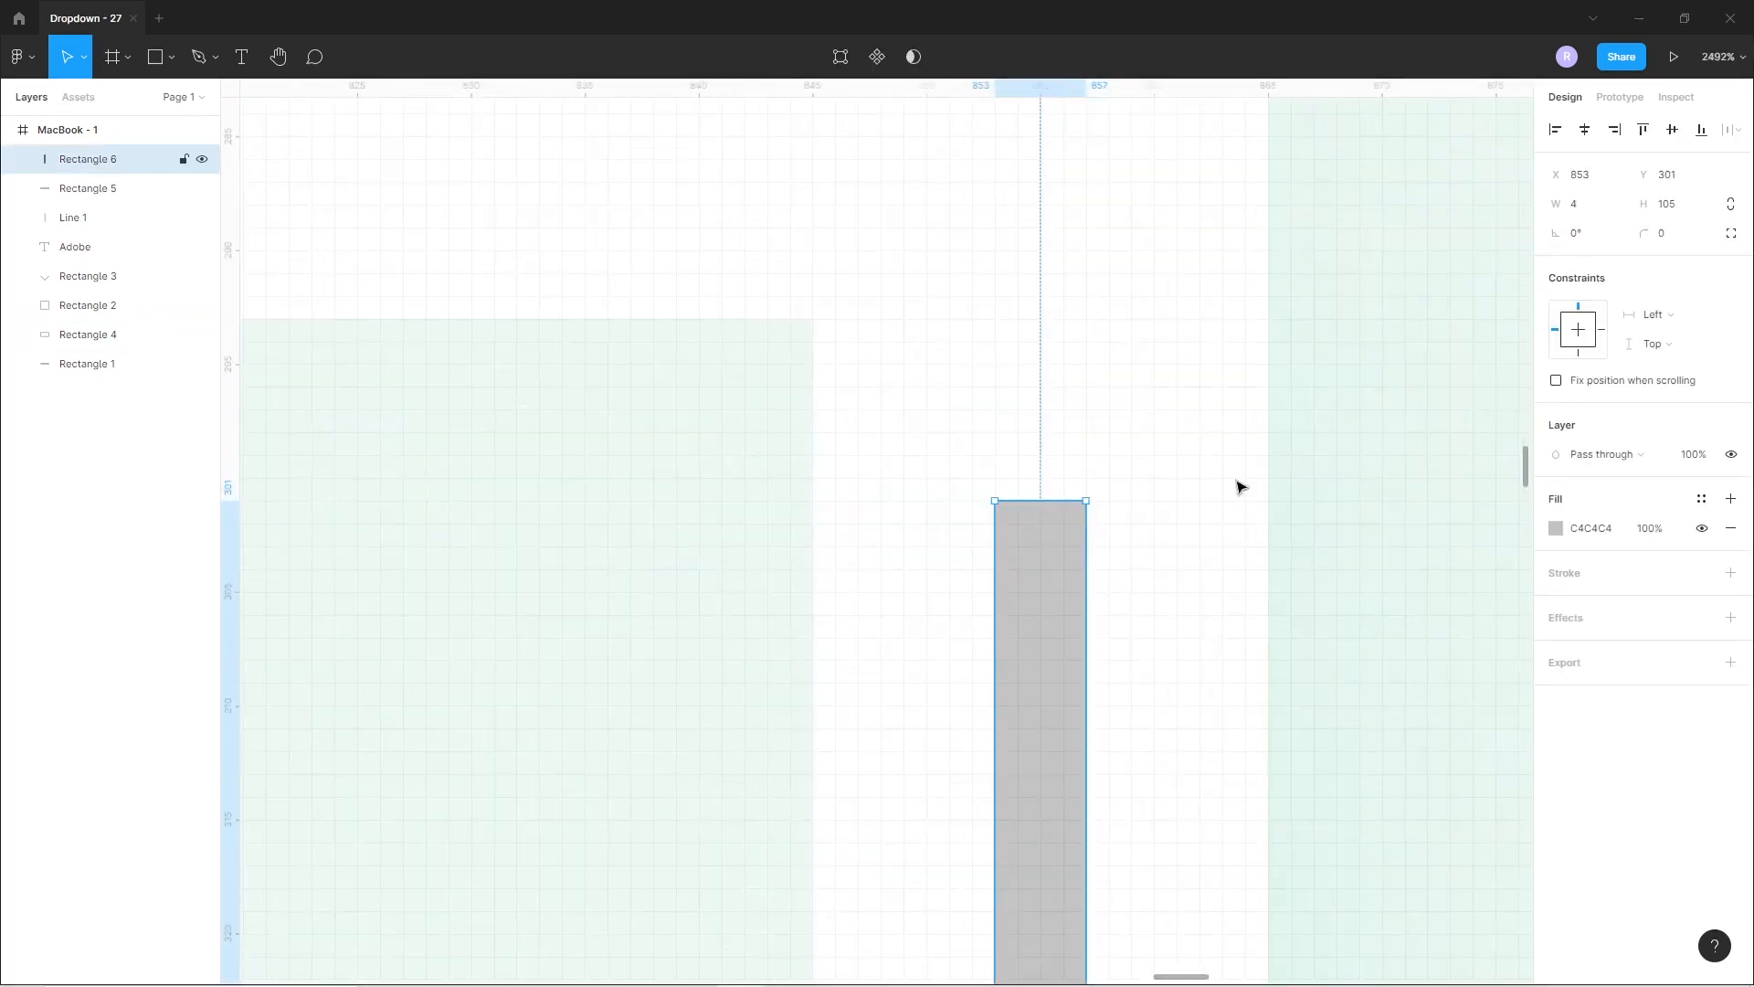
pyautogui.write('10')
pyautogui.press('Return')
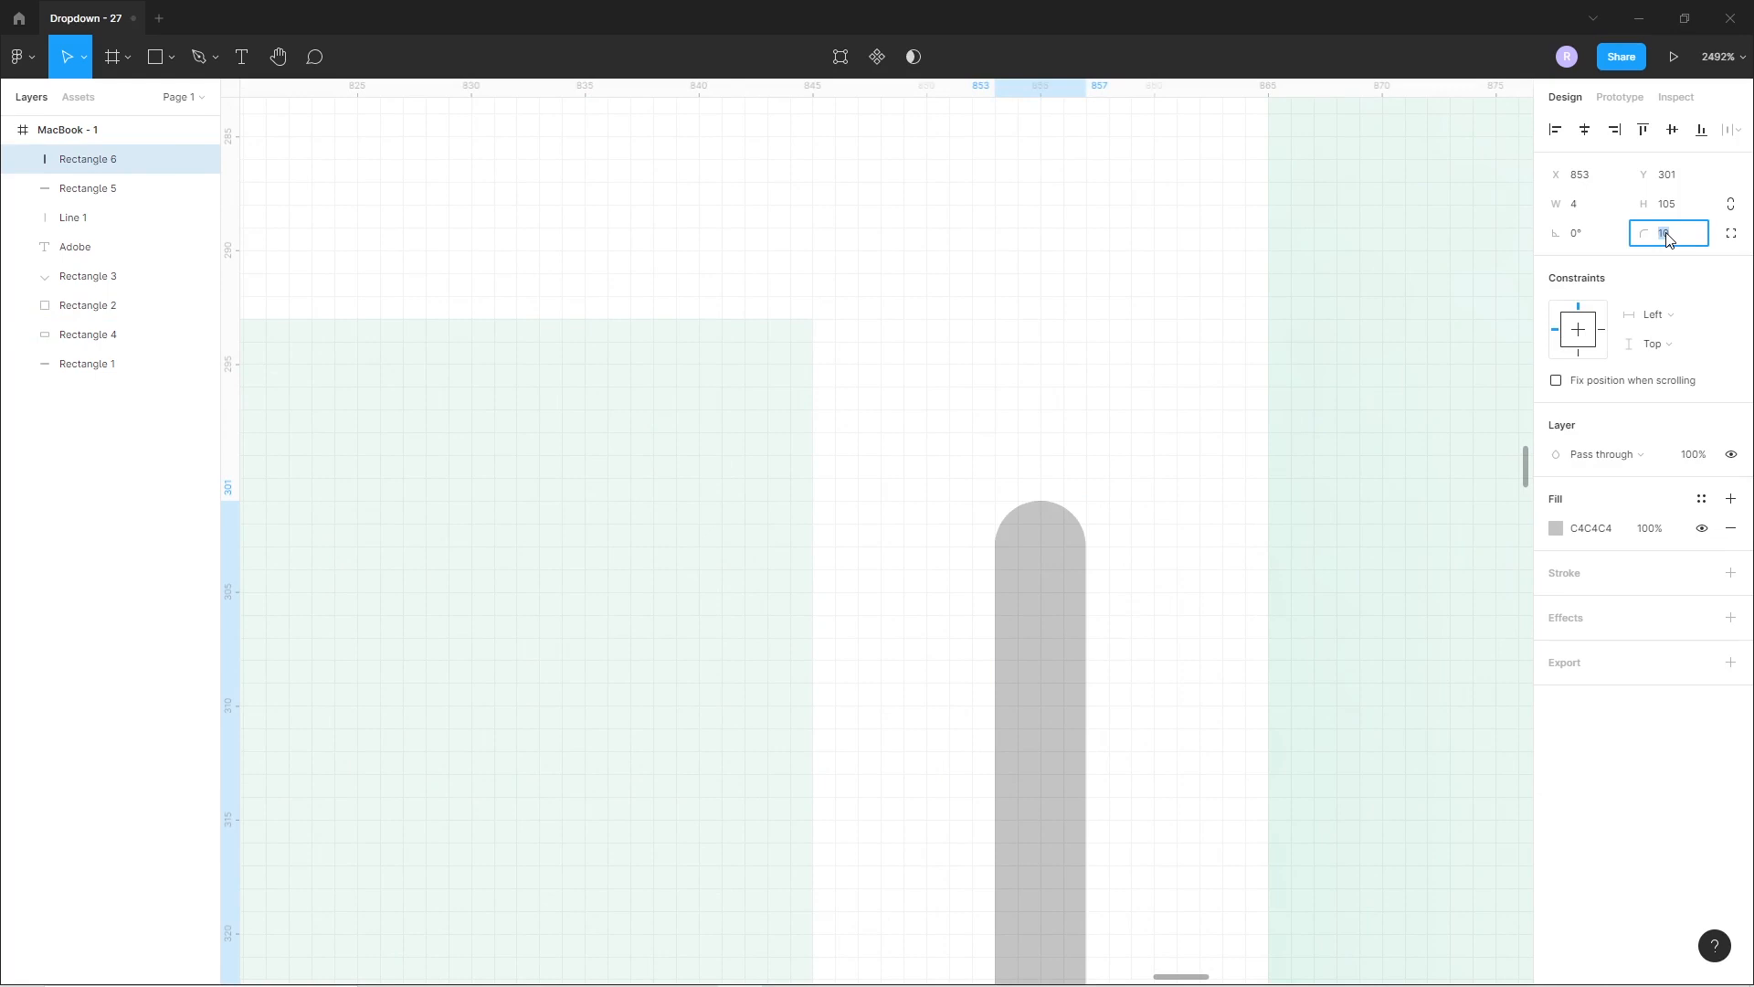
pyautogui.click(1380, 410)
# Change the scrollbar's fill to the pale gray-green D9E2DF.
pyautogui.scroll(-10, 1147, 548)
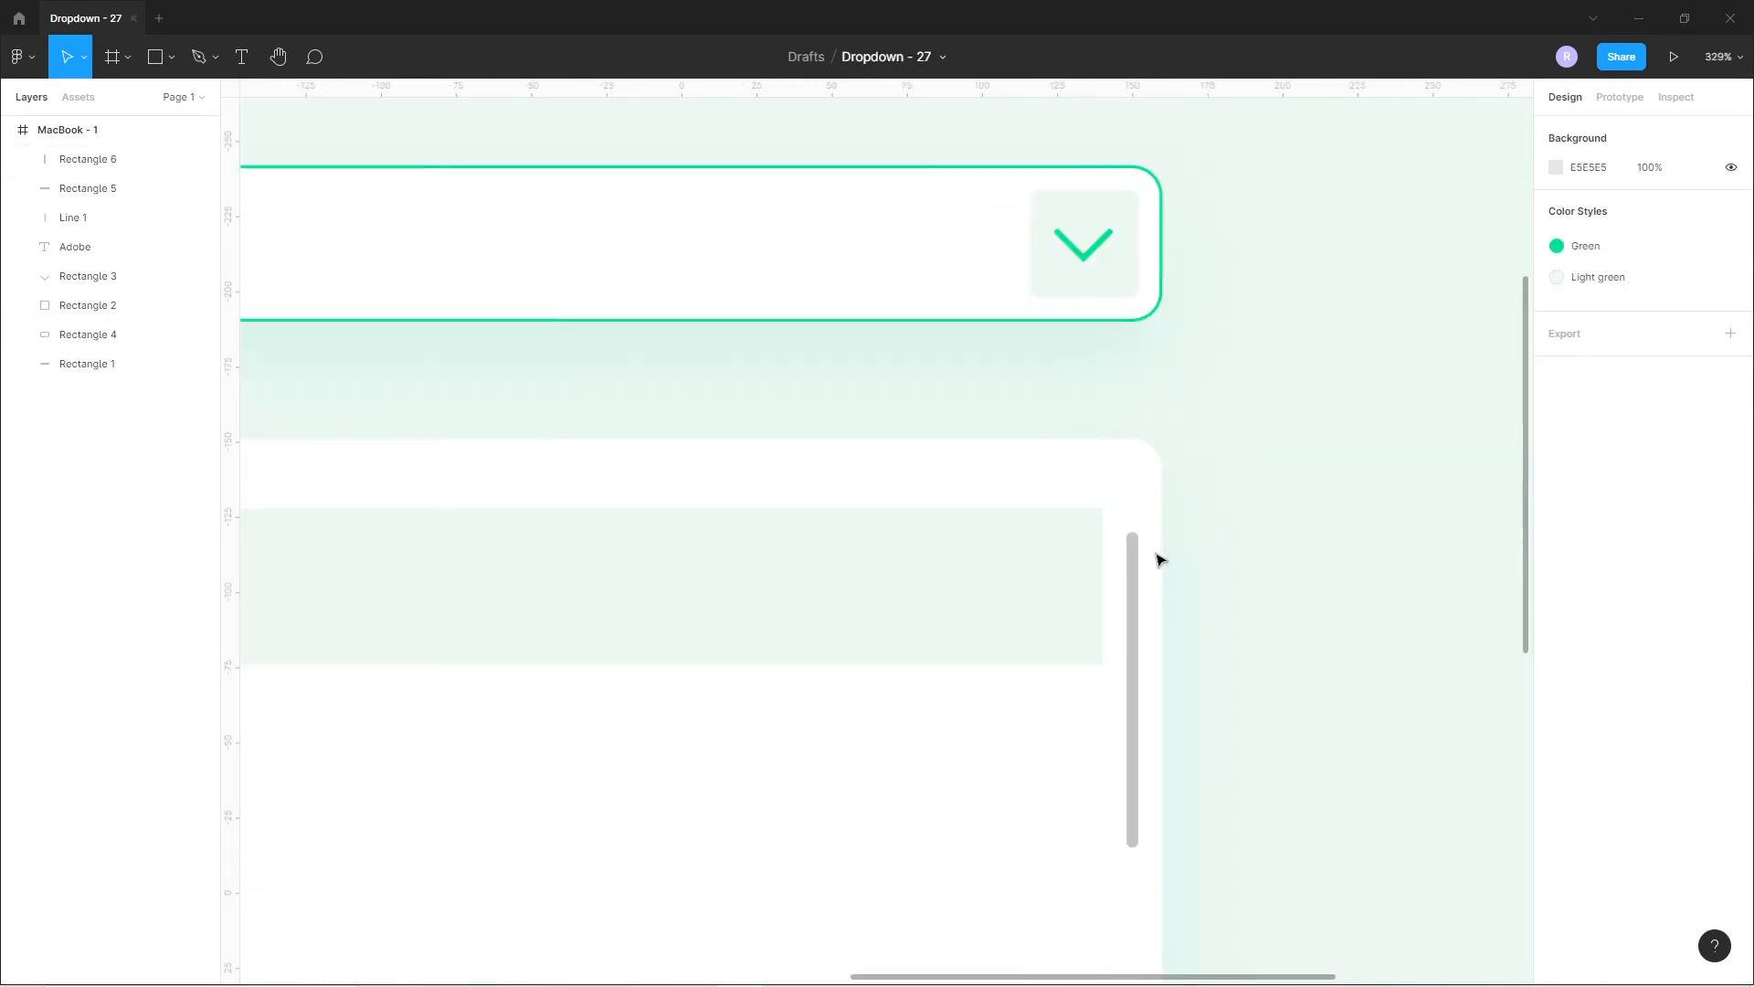
pyautogui.click(1141, 625)
pyautogui.scroll(-1, 1365, 581)
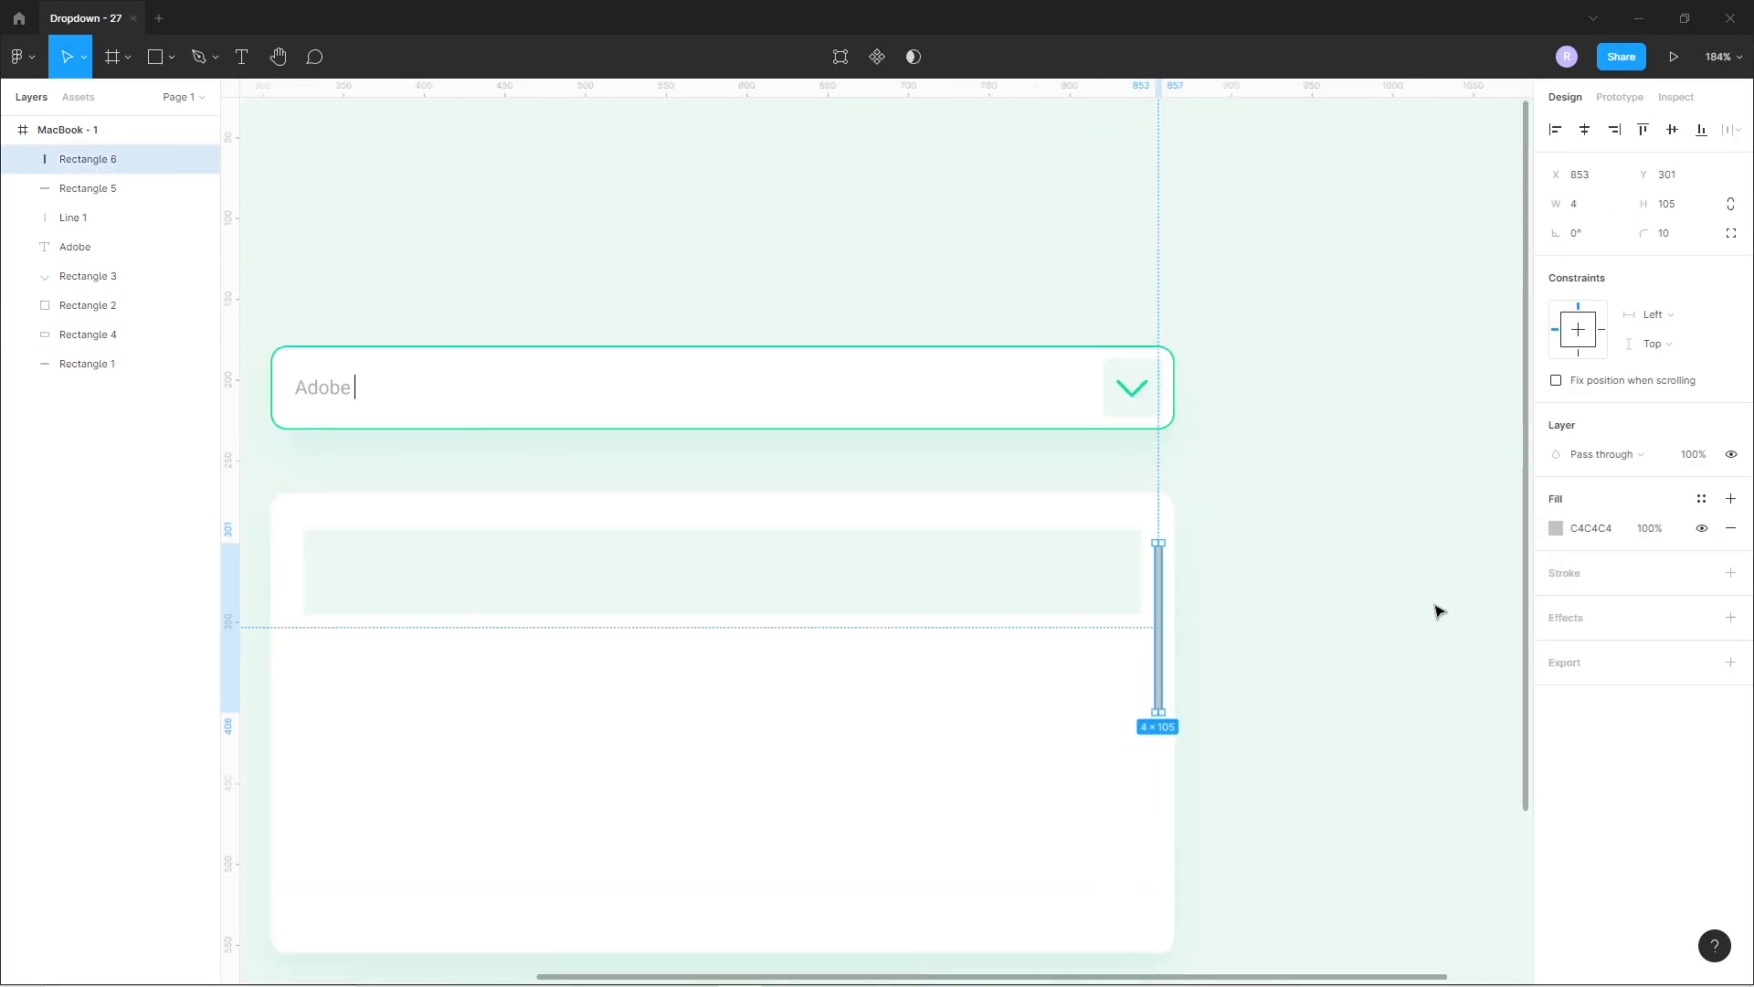
pyautogui.click(1555, 530)
pyautogui.moveTo(1316, 556); pyautogui.dragTo(1318, 547)
pyautogui.click(1336, 896)
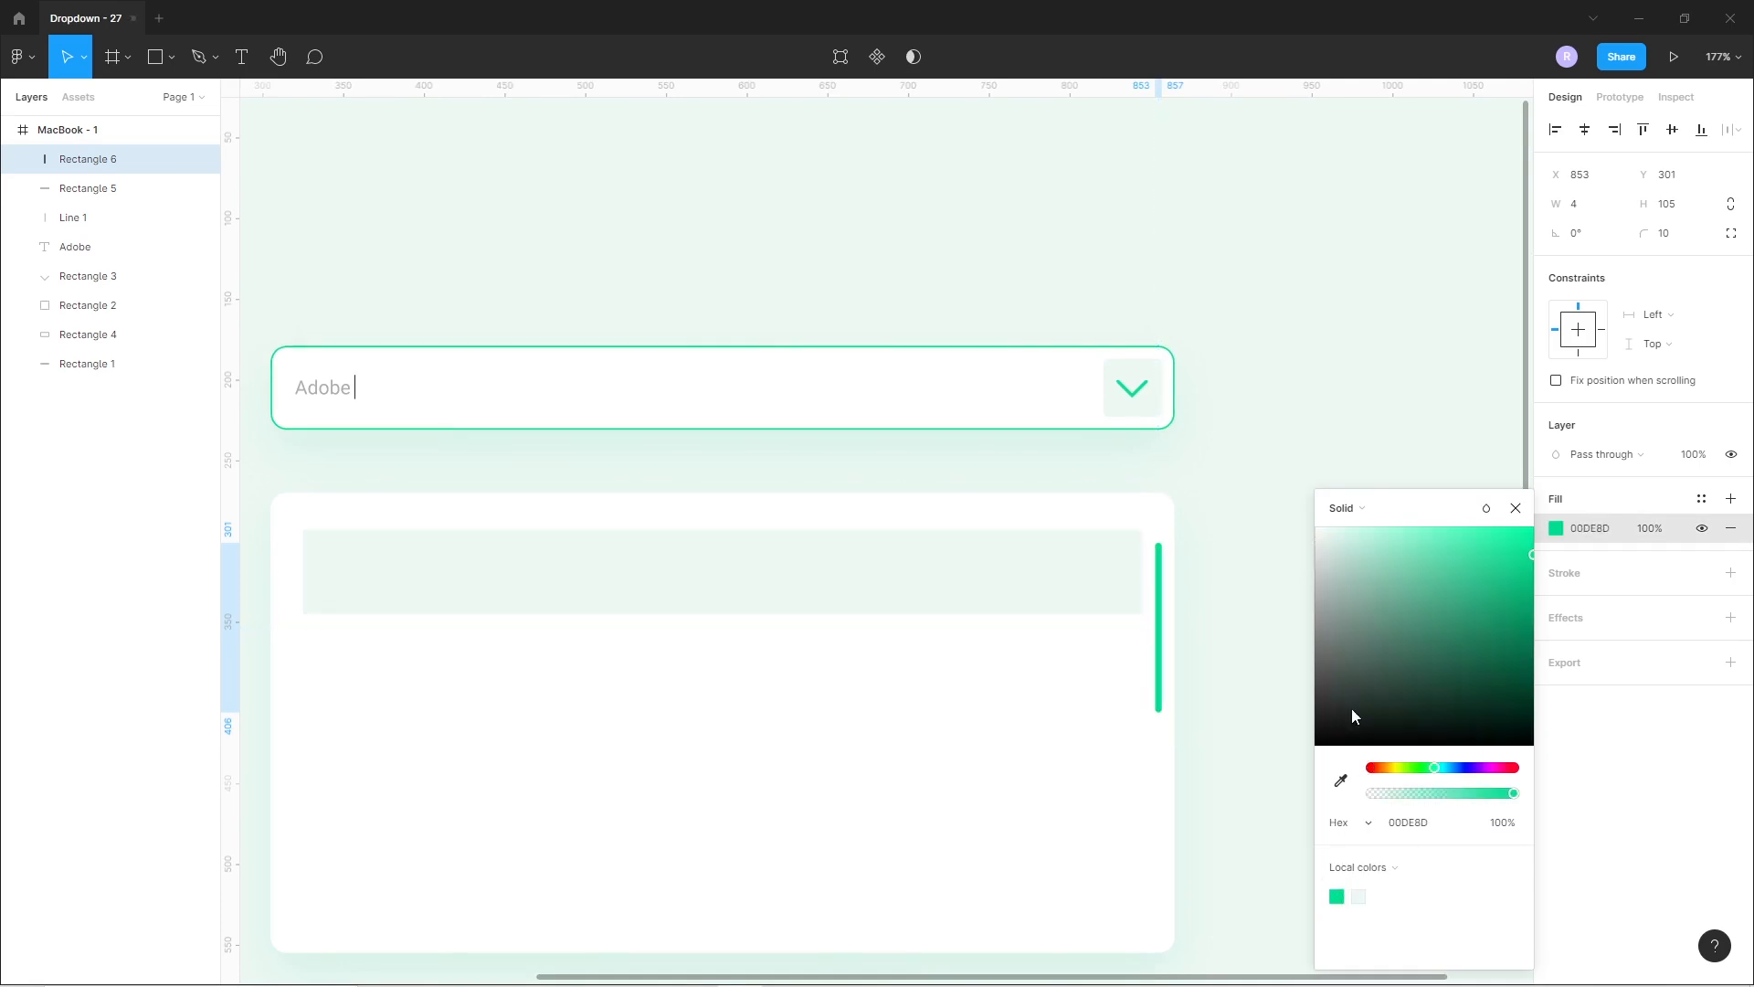
pyautogui.moveTo(1323, 541); pyautogui.dragTo(1323, 556)
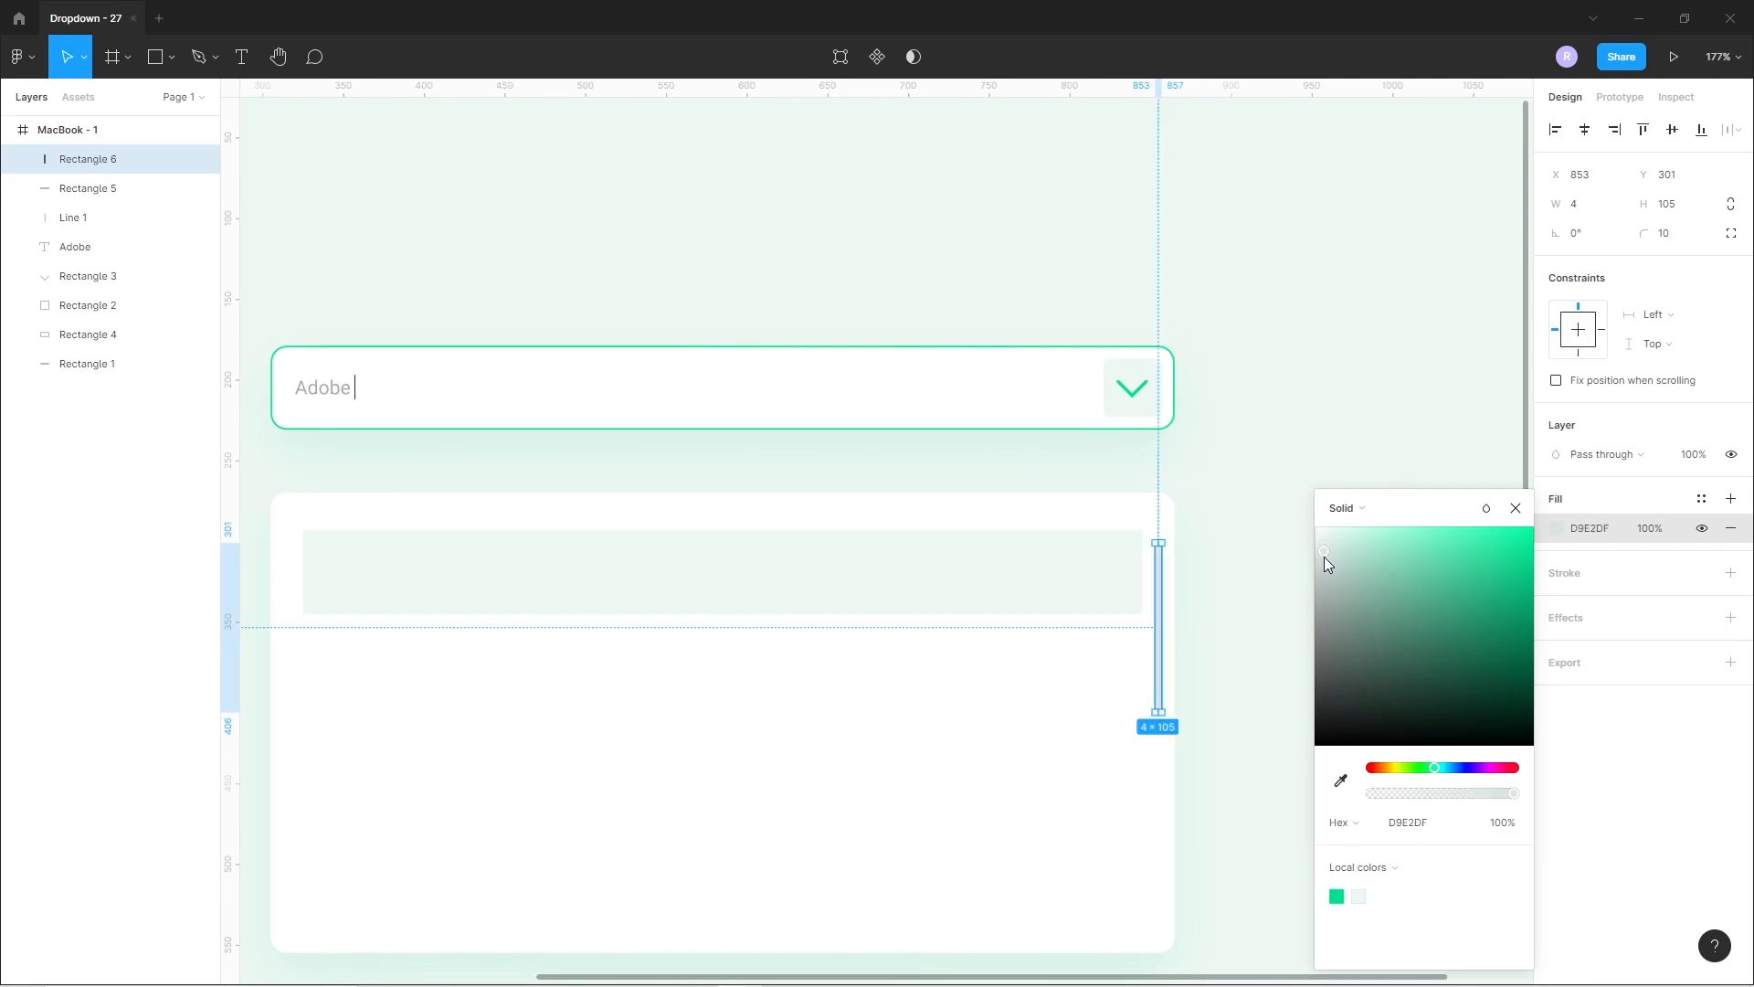
pyautogui.click(1234, 627)
pyautogui.scroll(-5, 1233, 626)
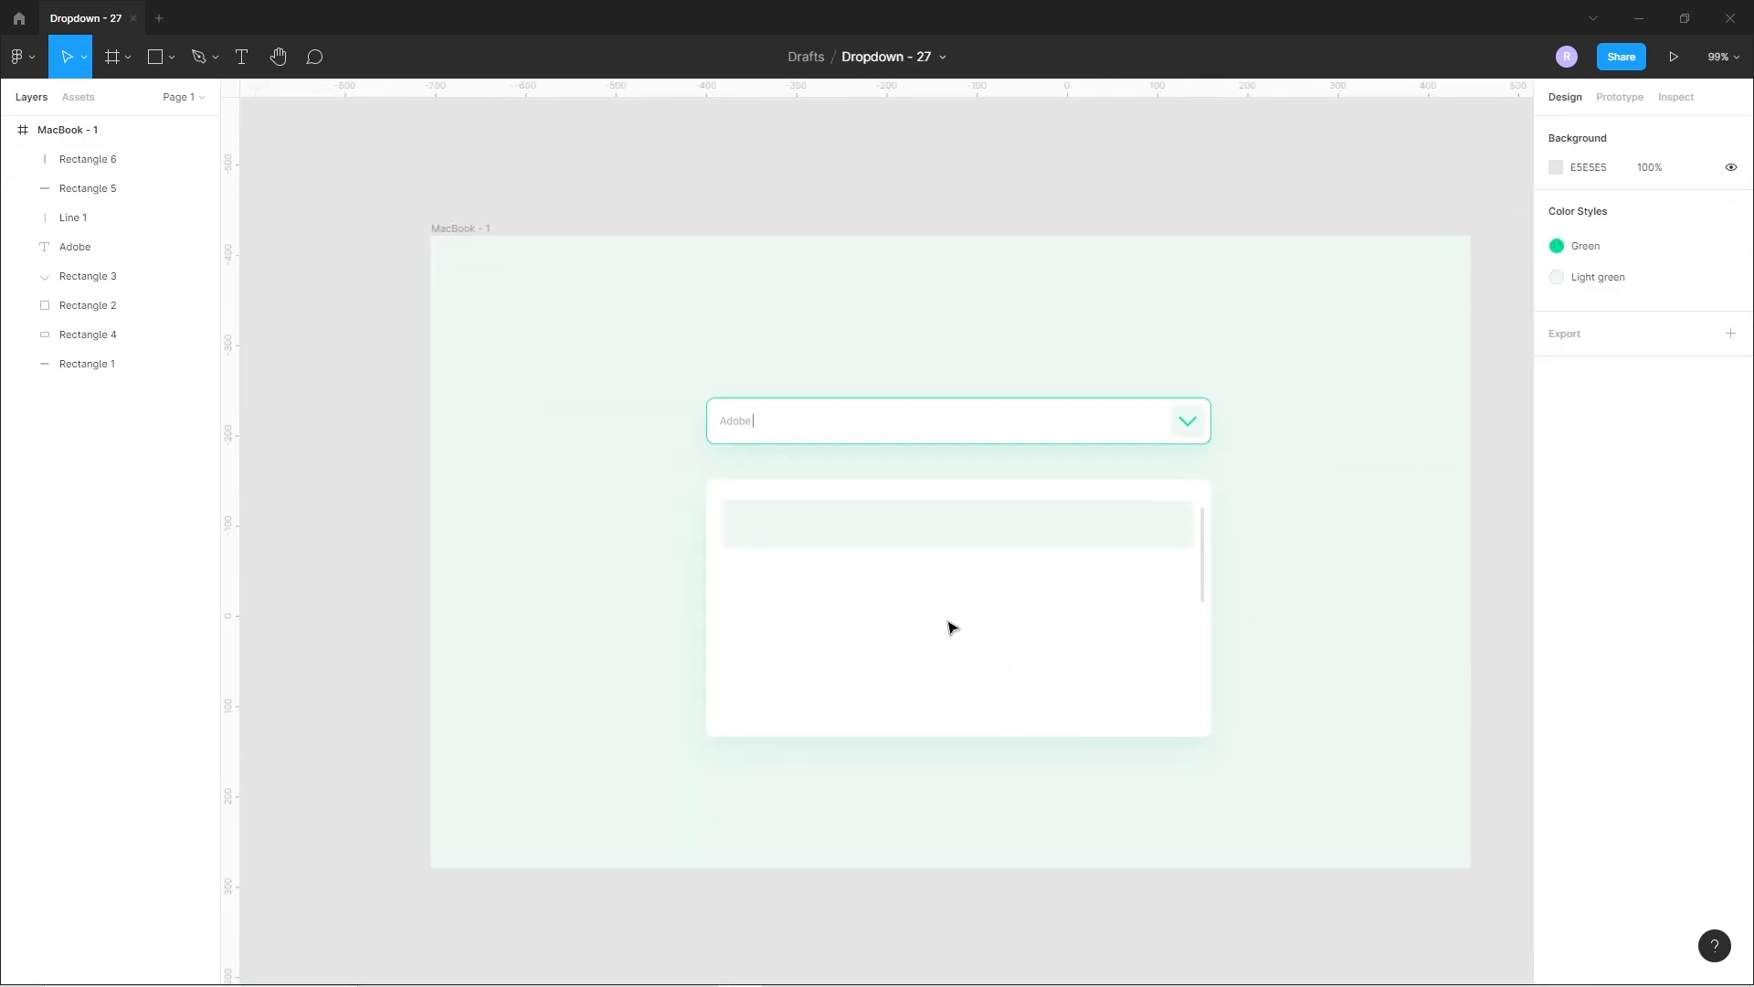
# Darken the gray fill of the scrollbar beside the light green row slightly.
pyautogui.scroll(4, 948, 622)
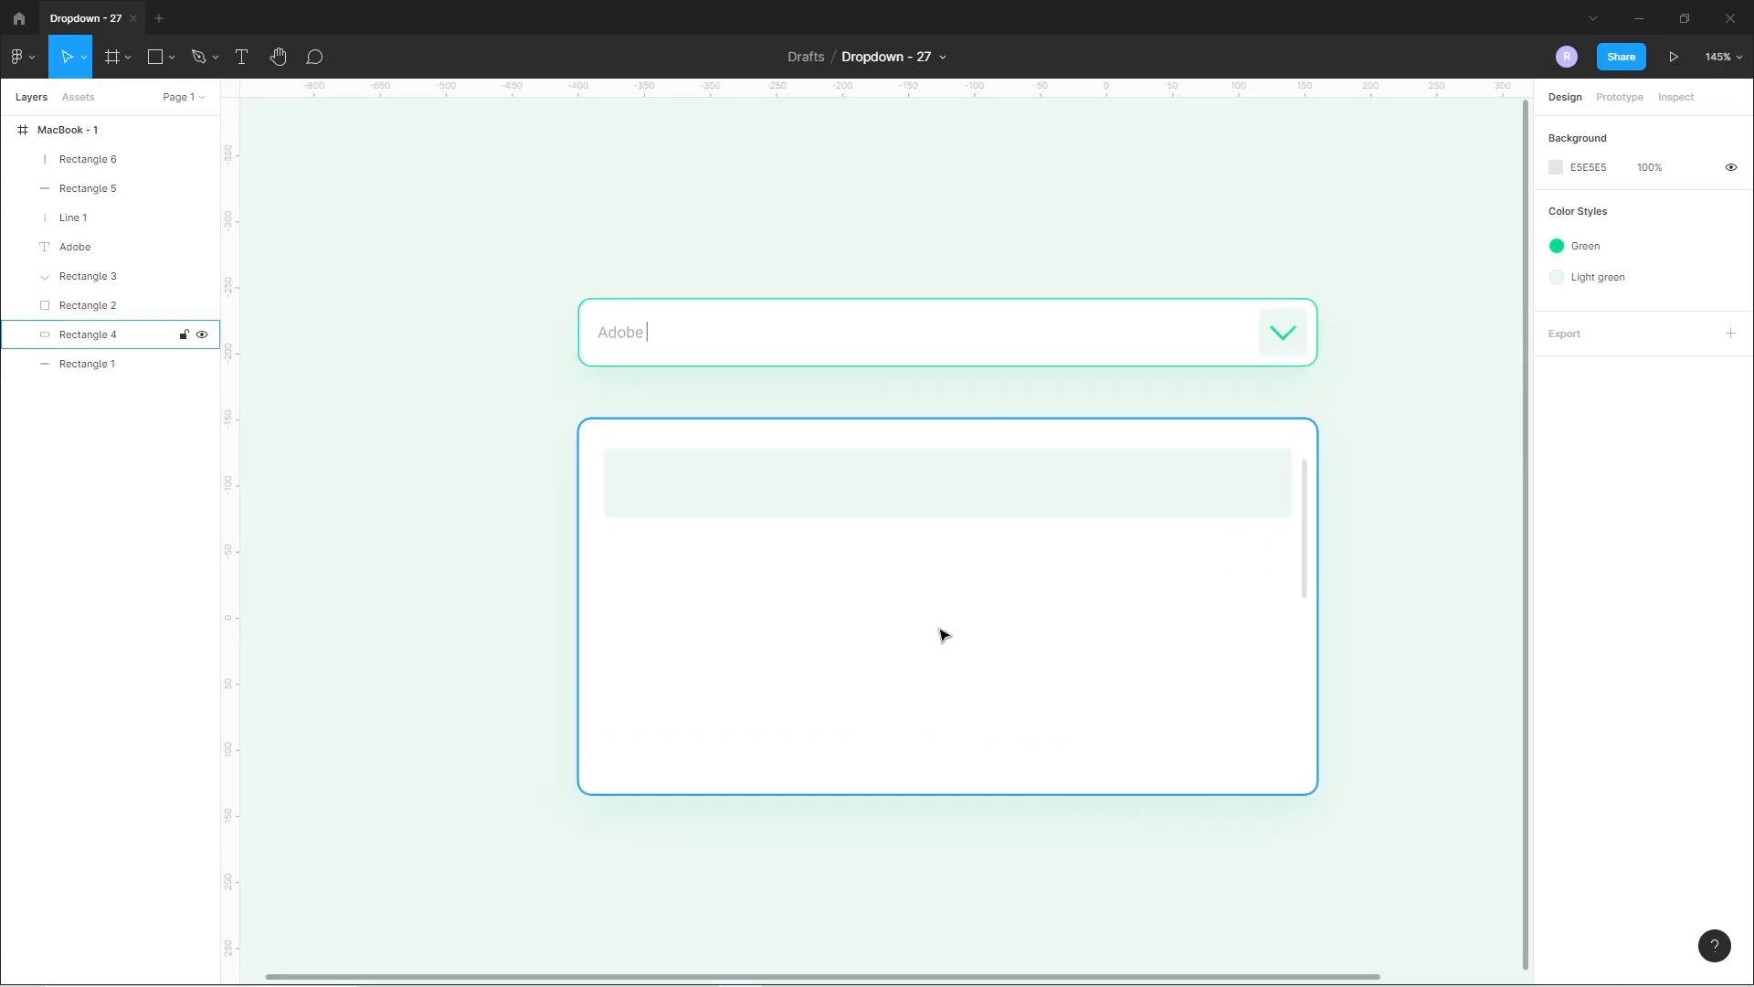
pyautogui.click(1304, 567)
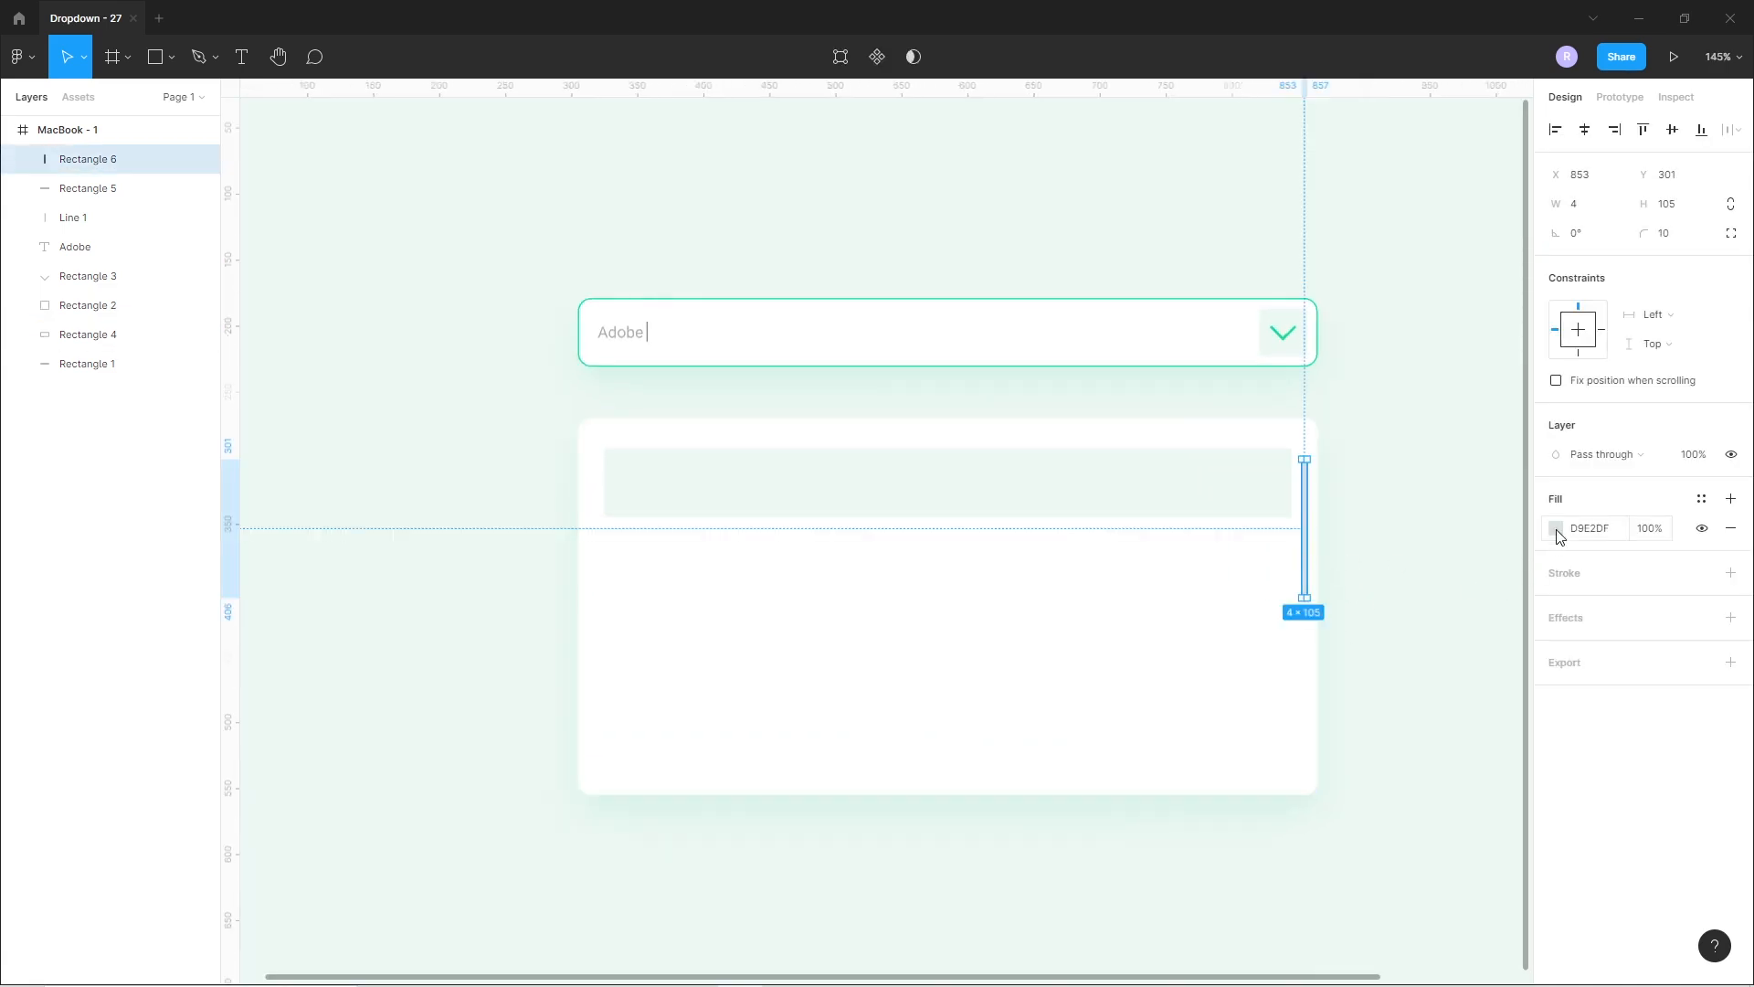
pyautogui.click(1555, 529)
pyautogui.moveTo(1325, 558); pyautogui.dragTo(1324, 569)
pyautogui.click(1105, 607)
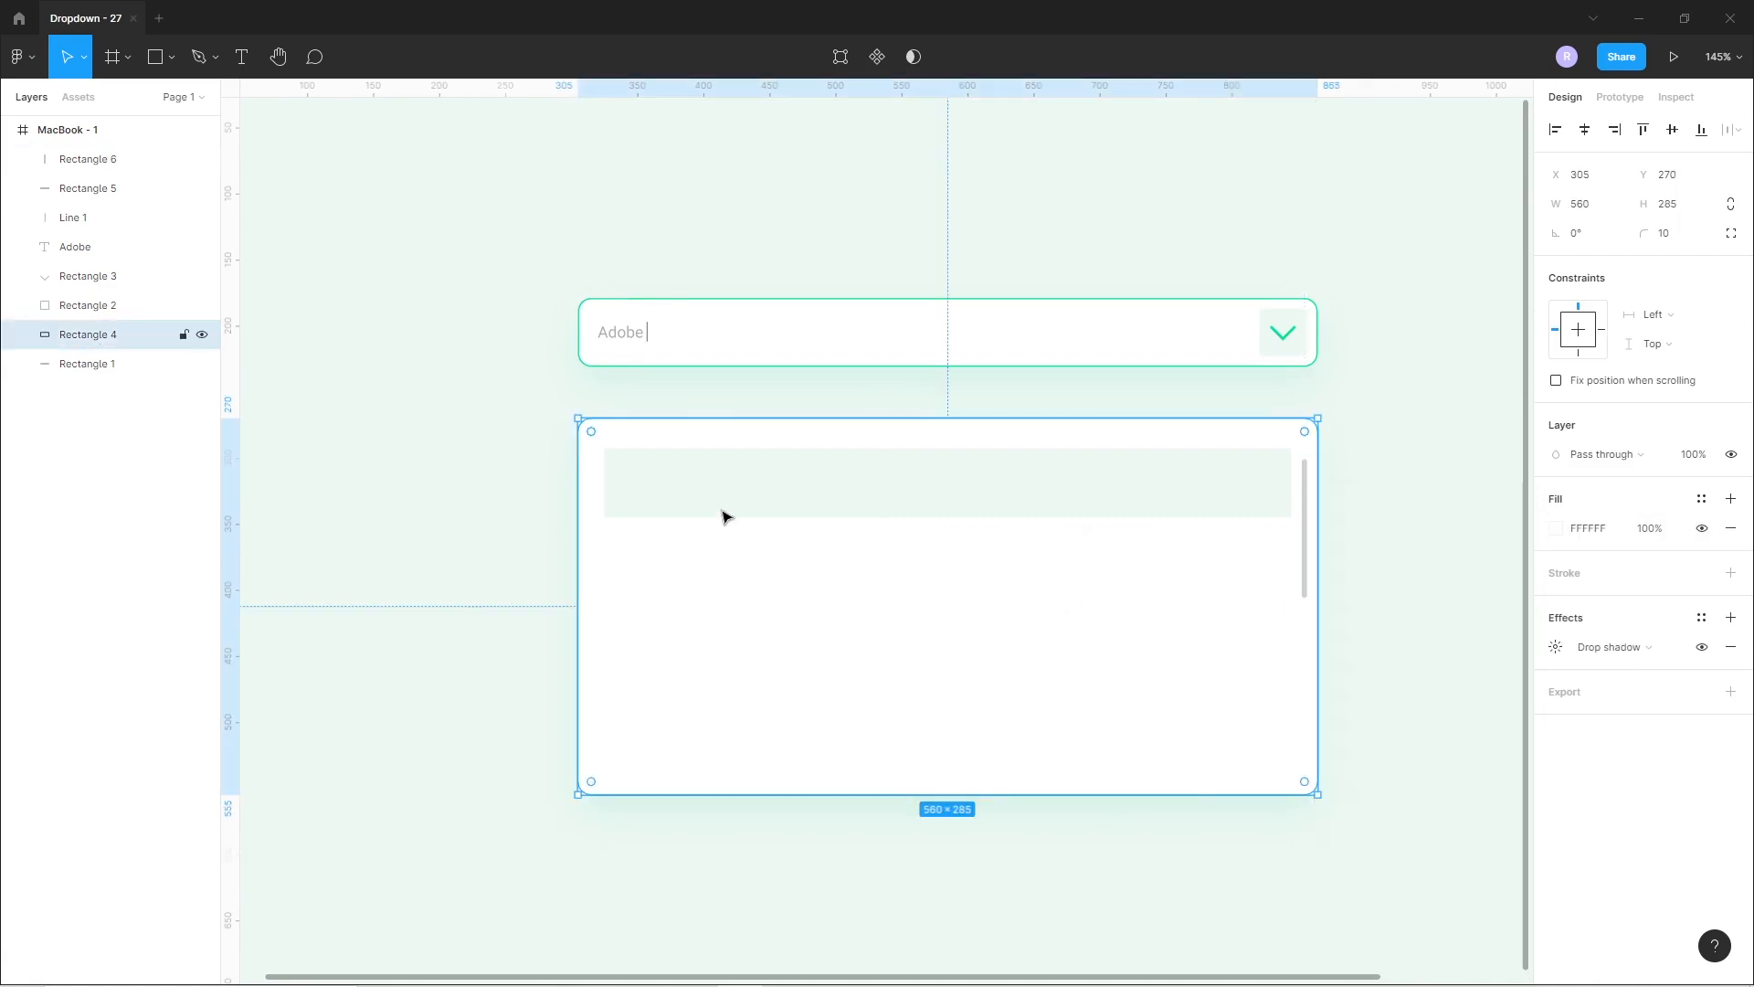
# Add the text "Adobe" over the light green row and bring it to the front.
pyautogui.press('t')
pyautogui.click(654, 504)
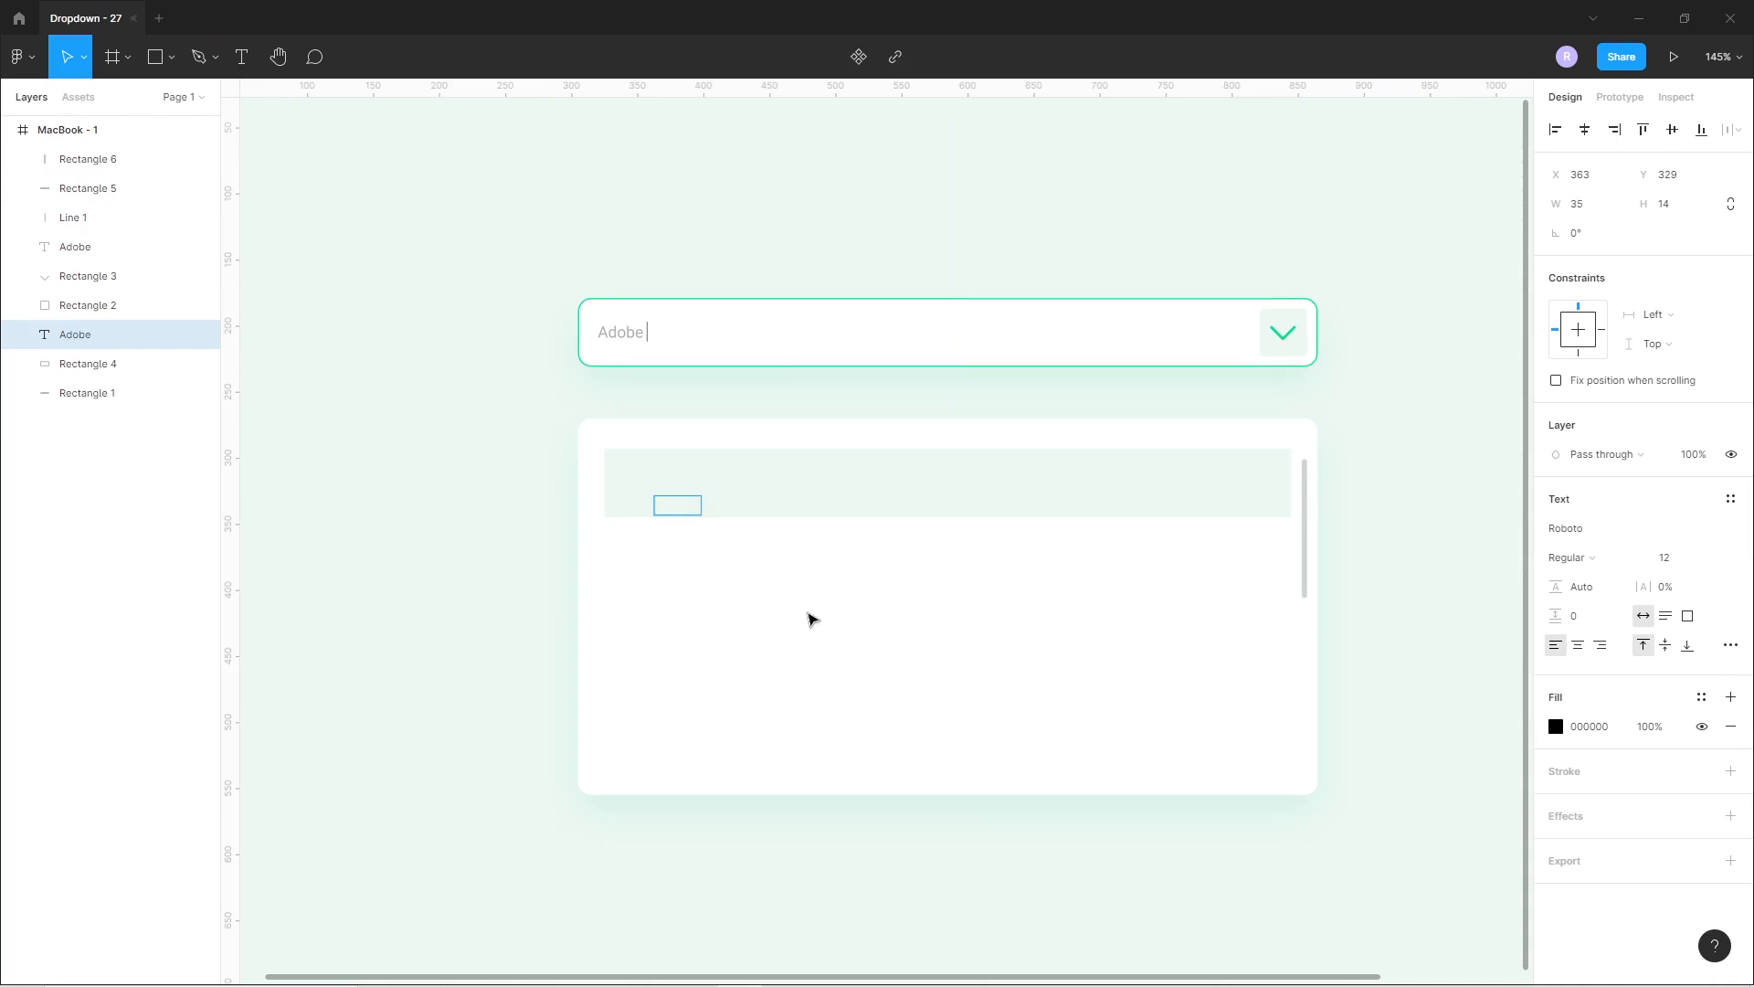
pyautogui.press('Escape')
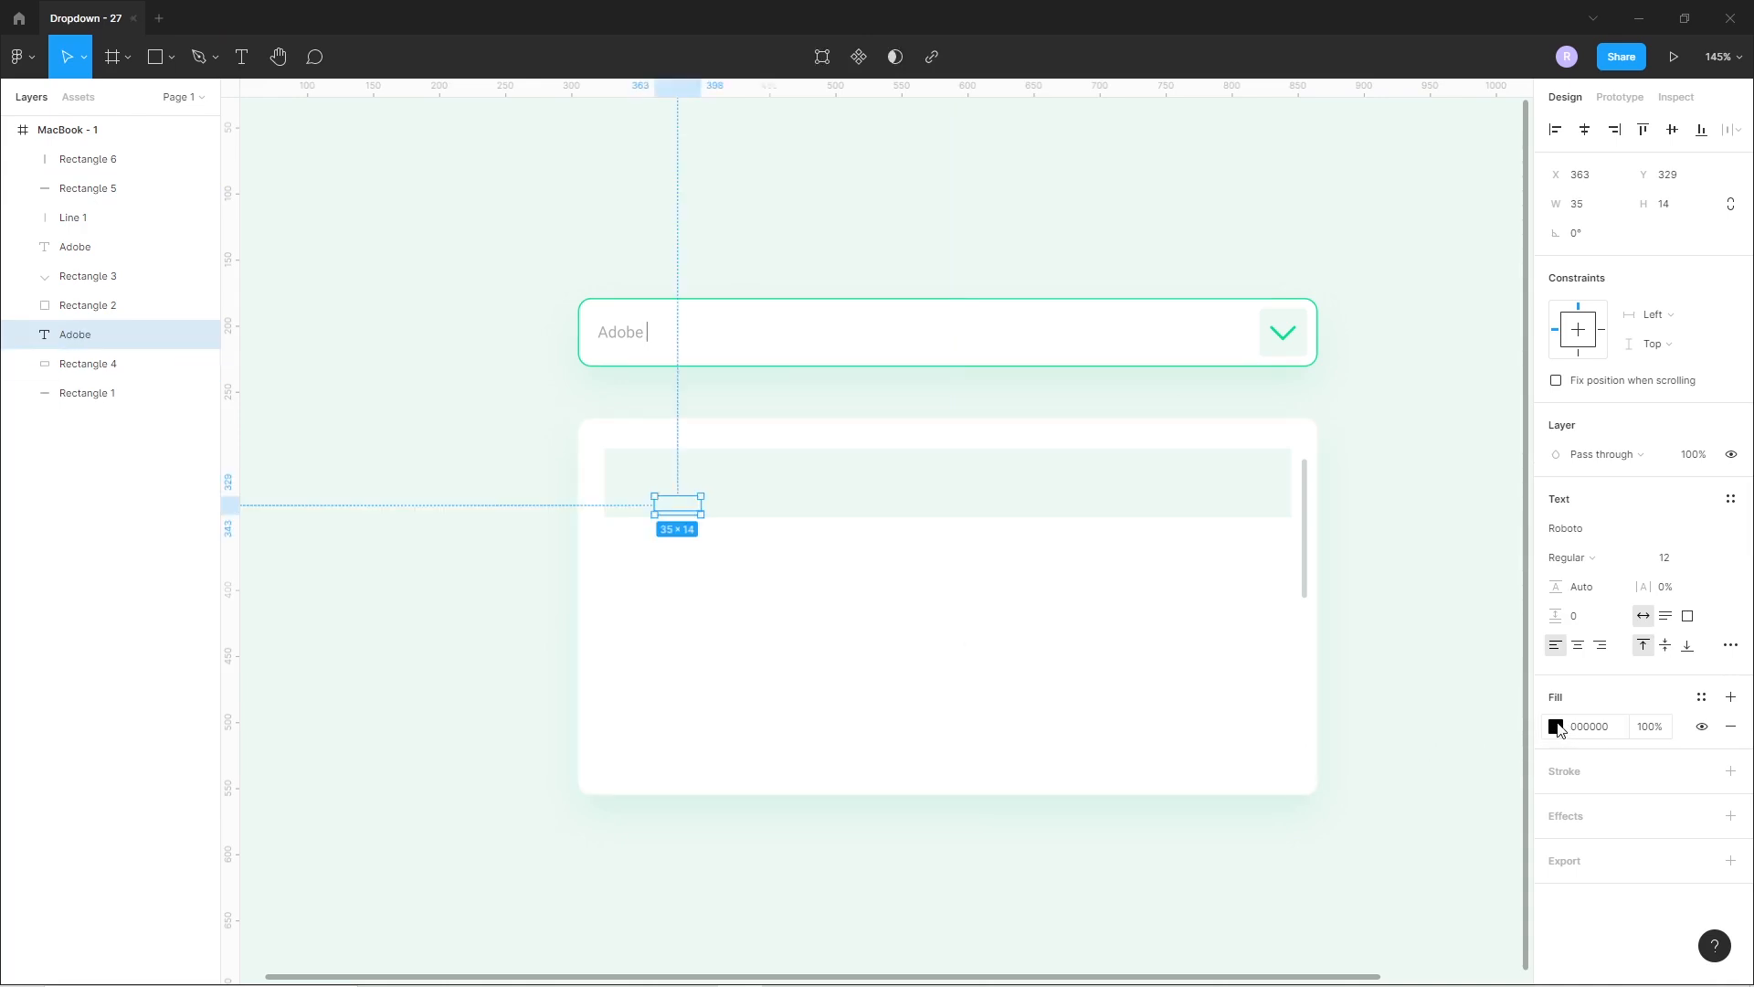
pyautogui.click(1559, 728)
pyautogui.moveTo(1464, 713); pyautogui.dragTo(1363, 705)
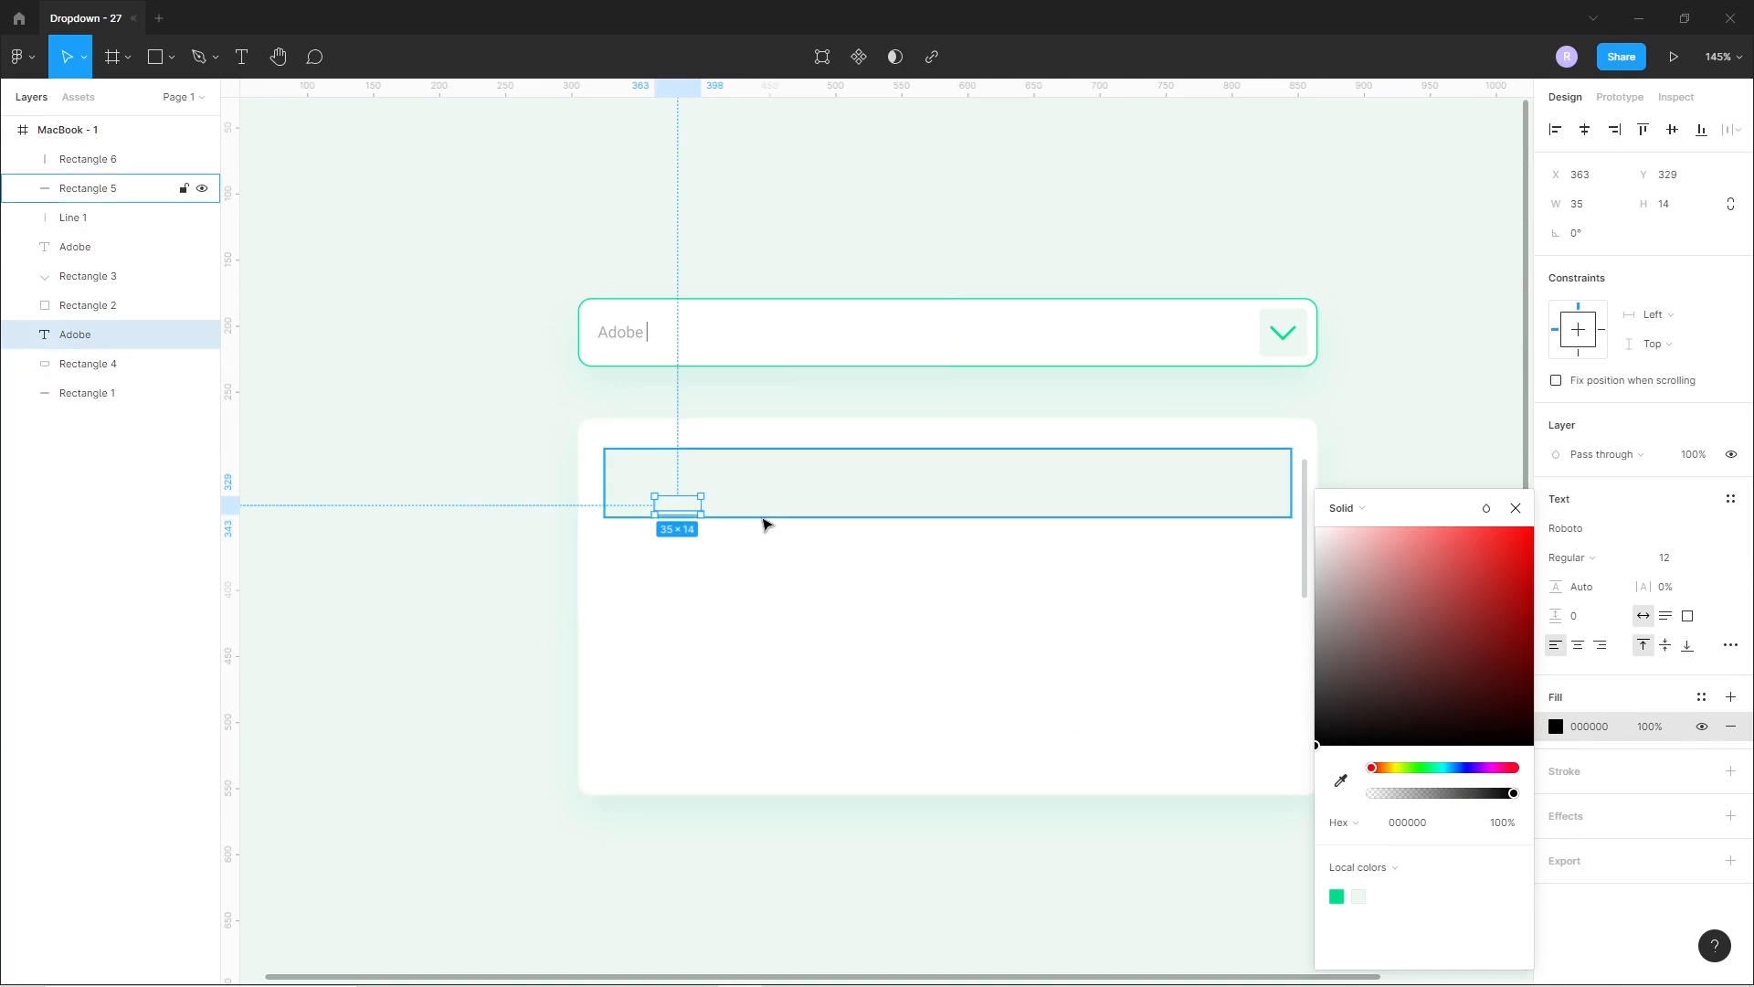
pyautogui.hotkey('ctrl', 'shift', ']')
pyautogui.click(701, 552)
# Move the new Adobe text up inside the light green row and extend its wording to "Adobe Photoshop".
pyautogui.keyDown('ctrl'); pyautogui.scroll(8, 676, 504); pyautogui.keyUp('ctrl')
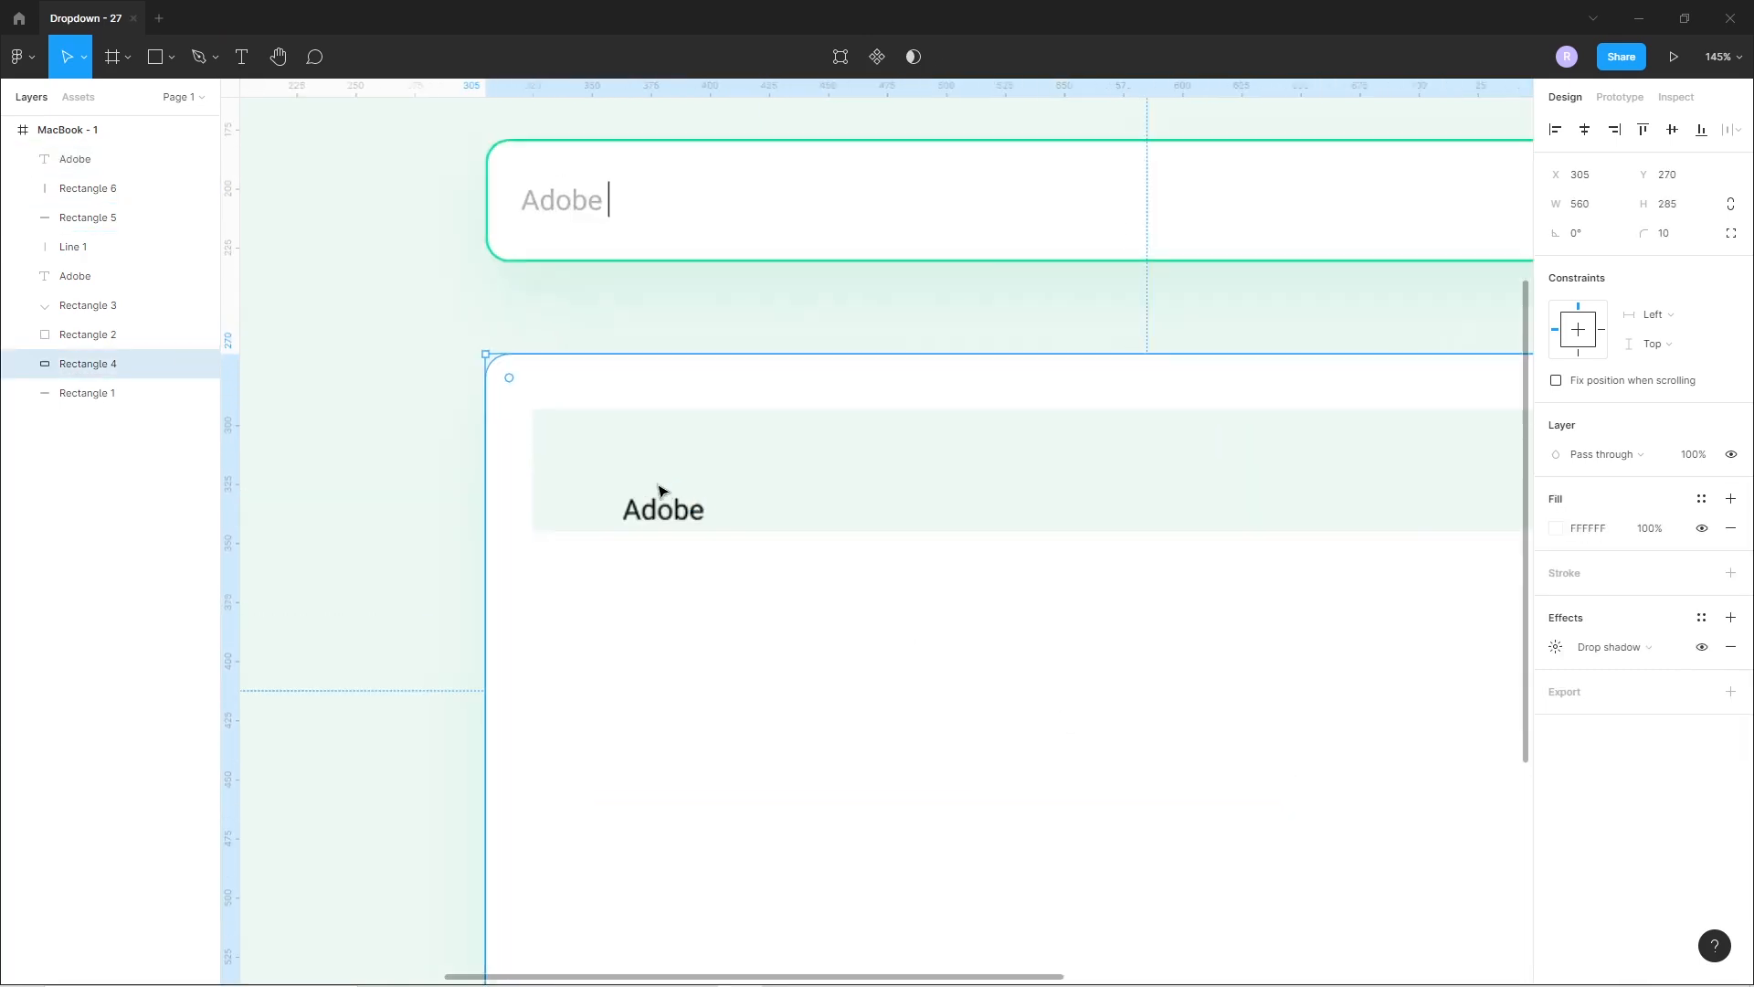
pyautogui.click(672, 526)
pyautogui.moveTo(671, 528); pyautogui.dragTo(636, 471)
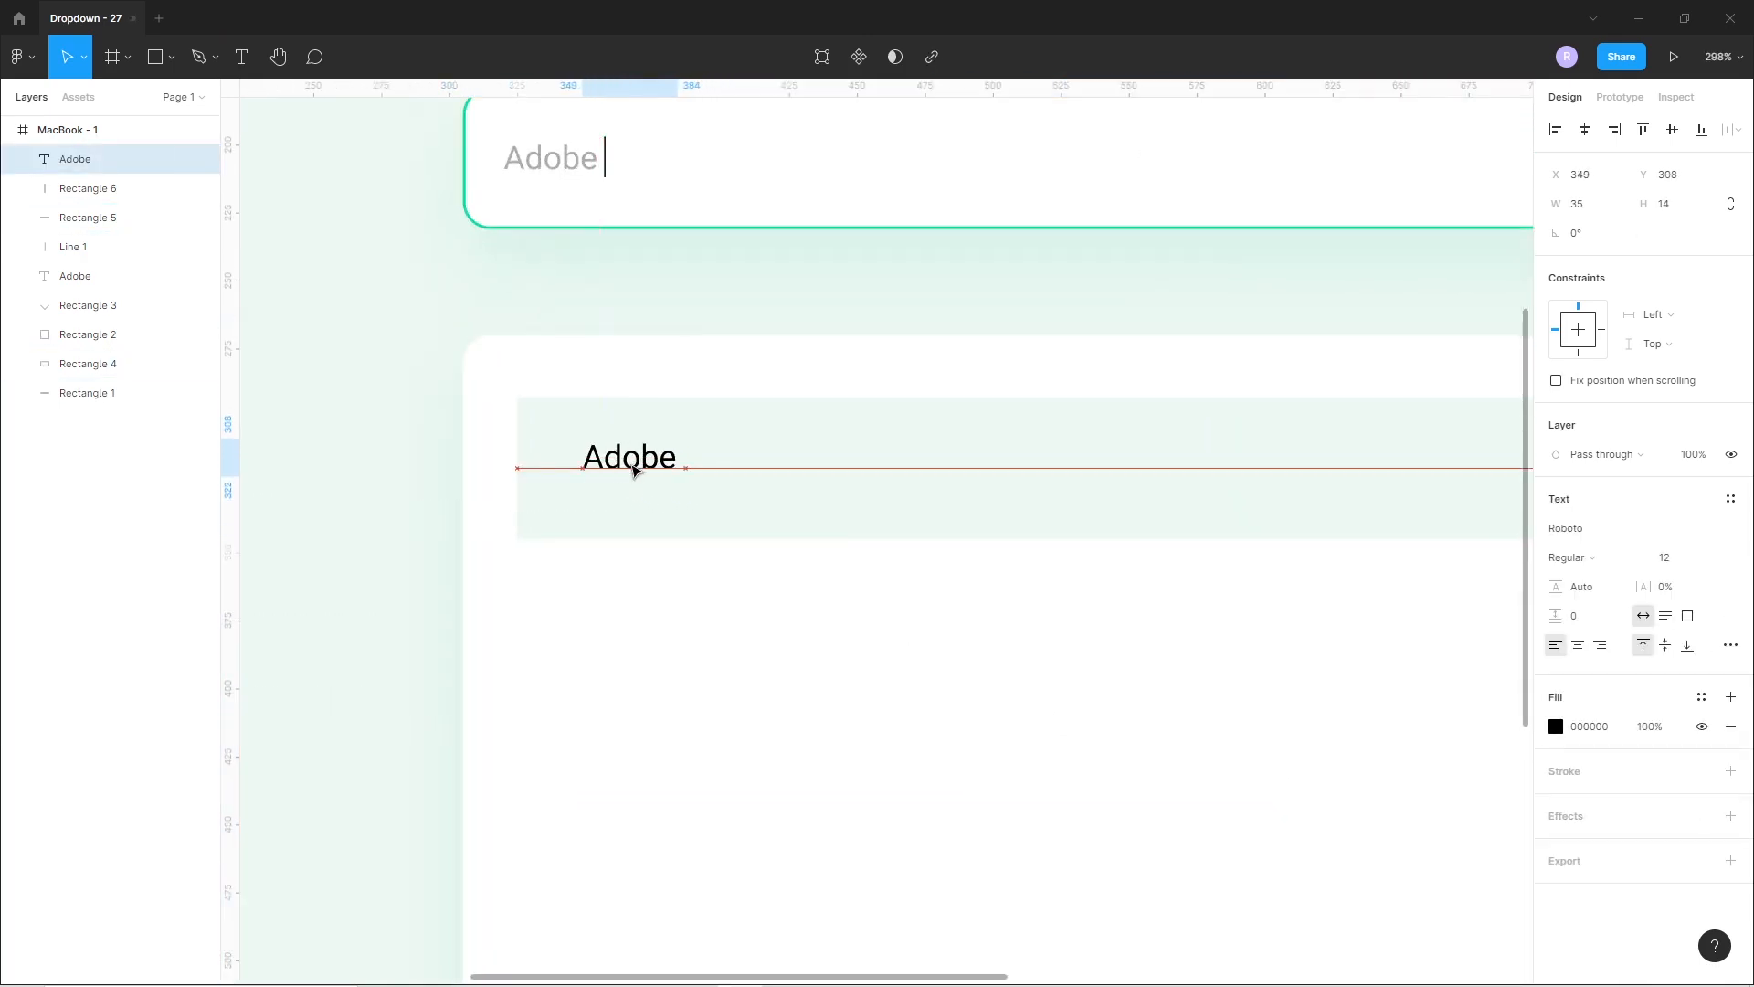
pyautogui.doubleClick(682, 475)
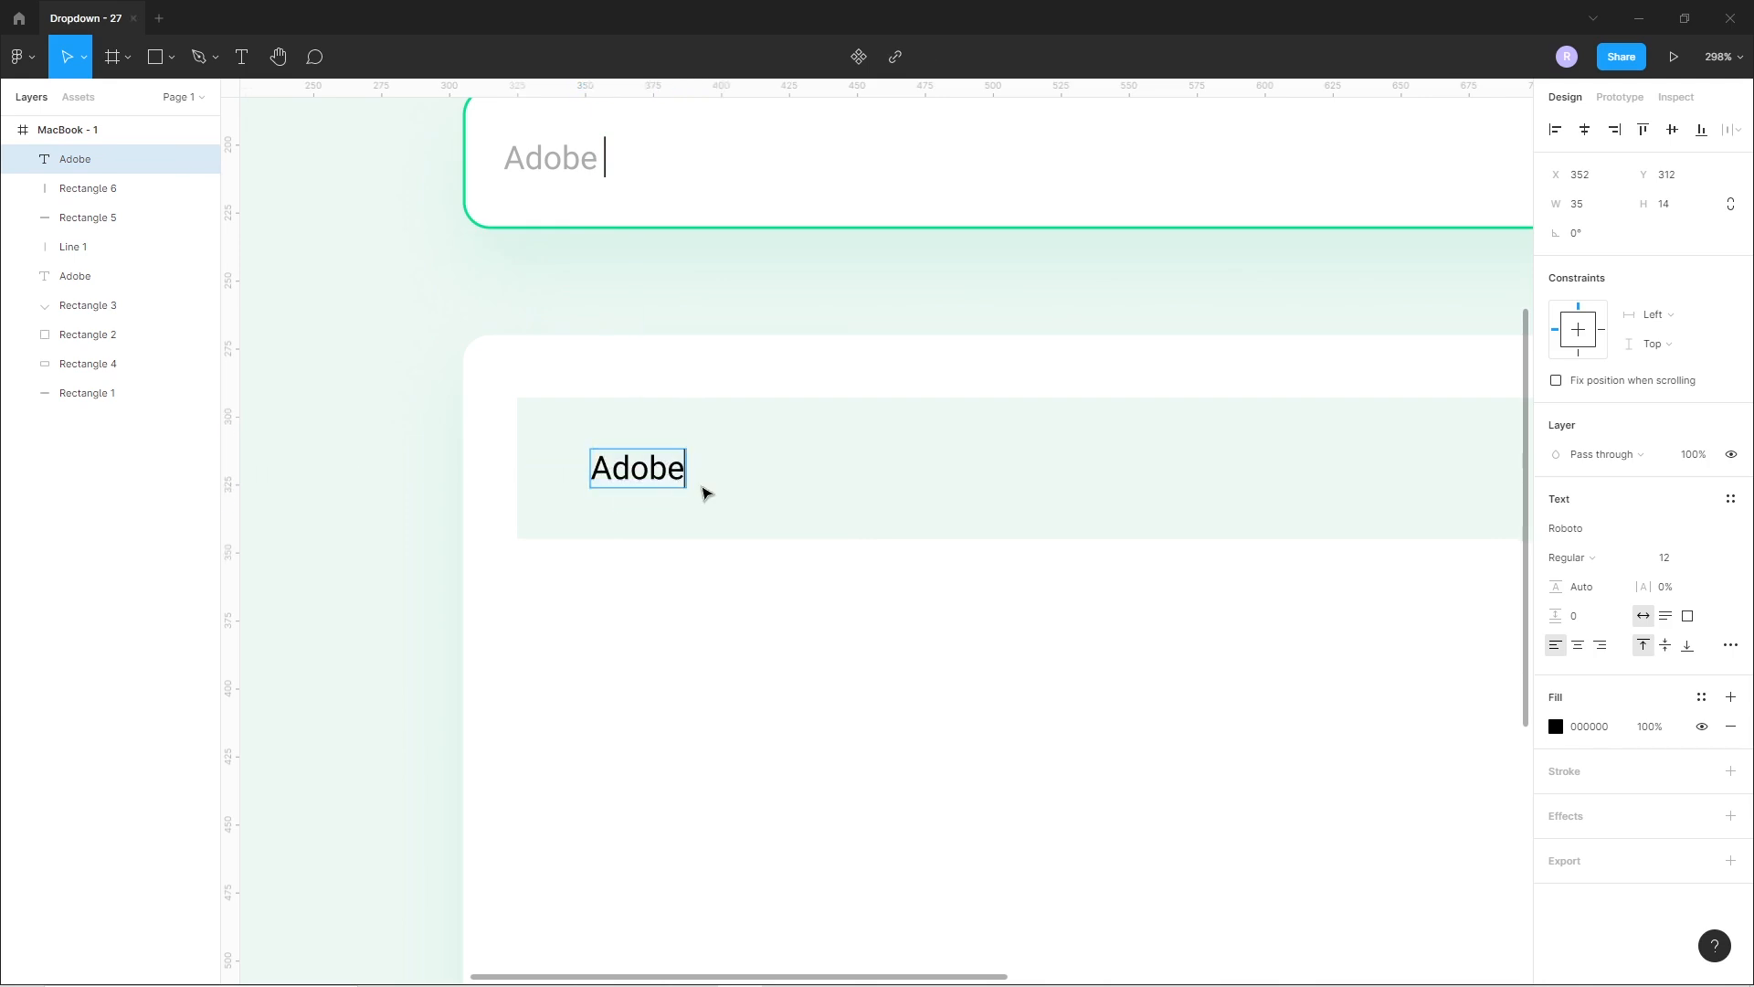
pyautogui.click(719, 615)
pyautogui.moveTo(718, 473); pyautogui.dragTo(737, 478)
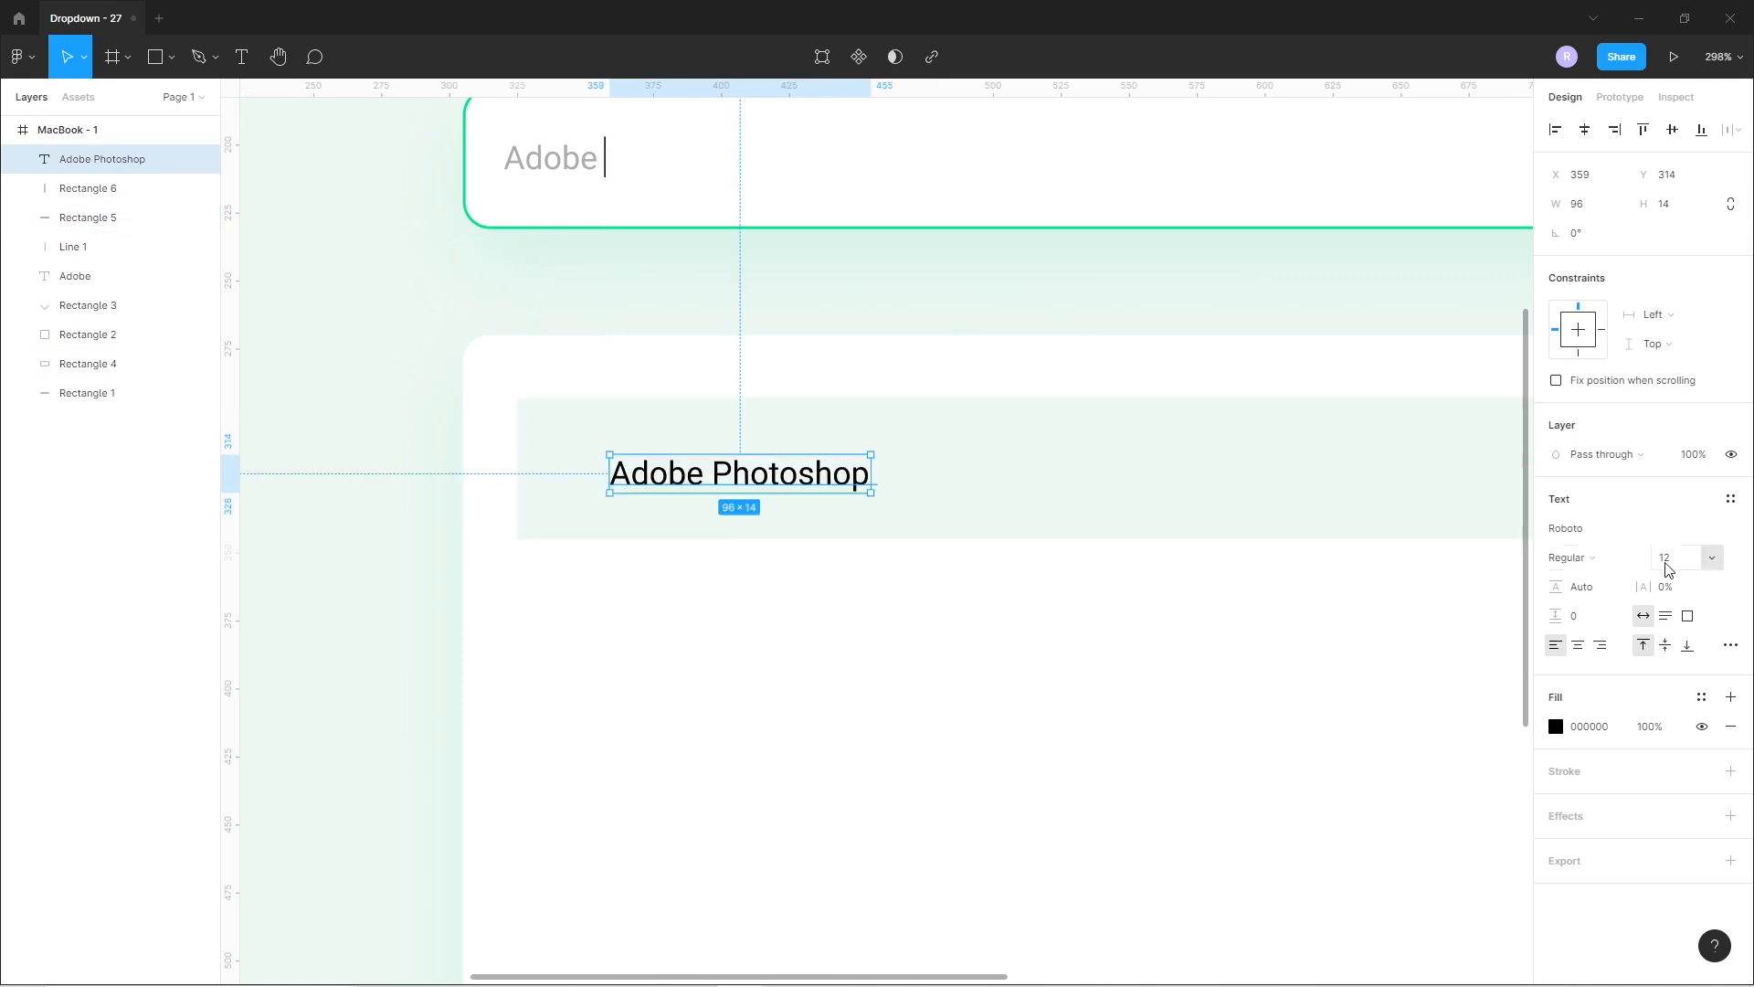
# Set the font size to 14 for both the Adobe Photoshop label and the search field's Adobe text.
pyautogui.write('14')
pyautogui.press('Return')
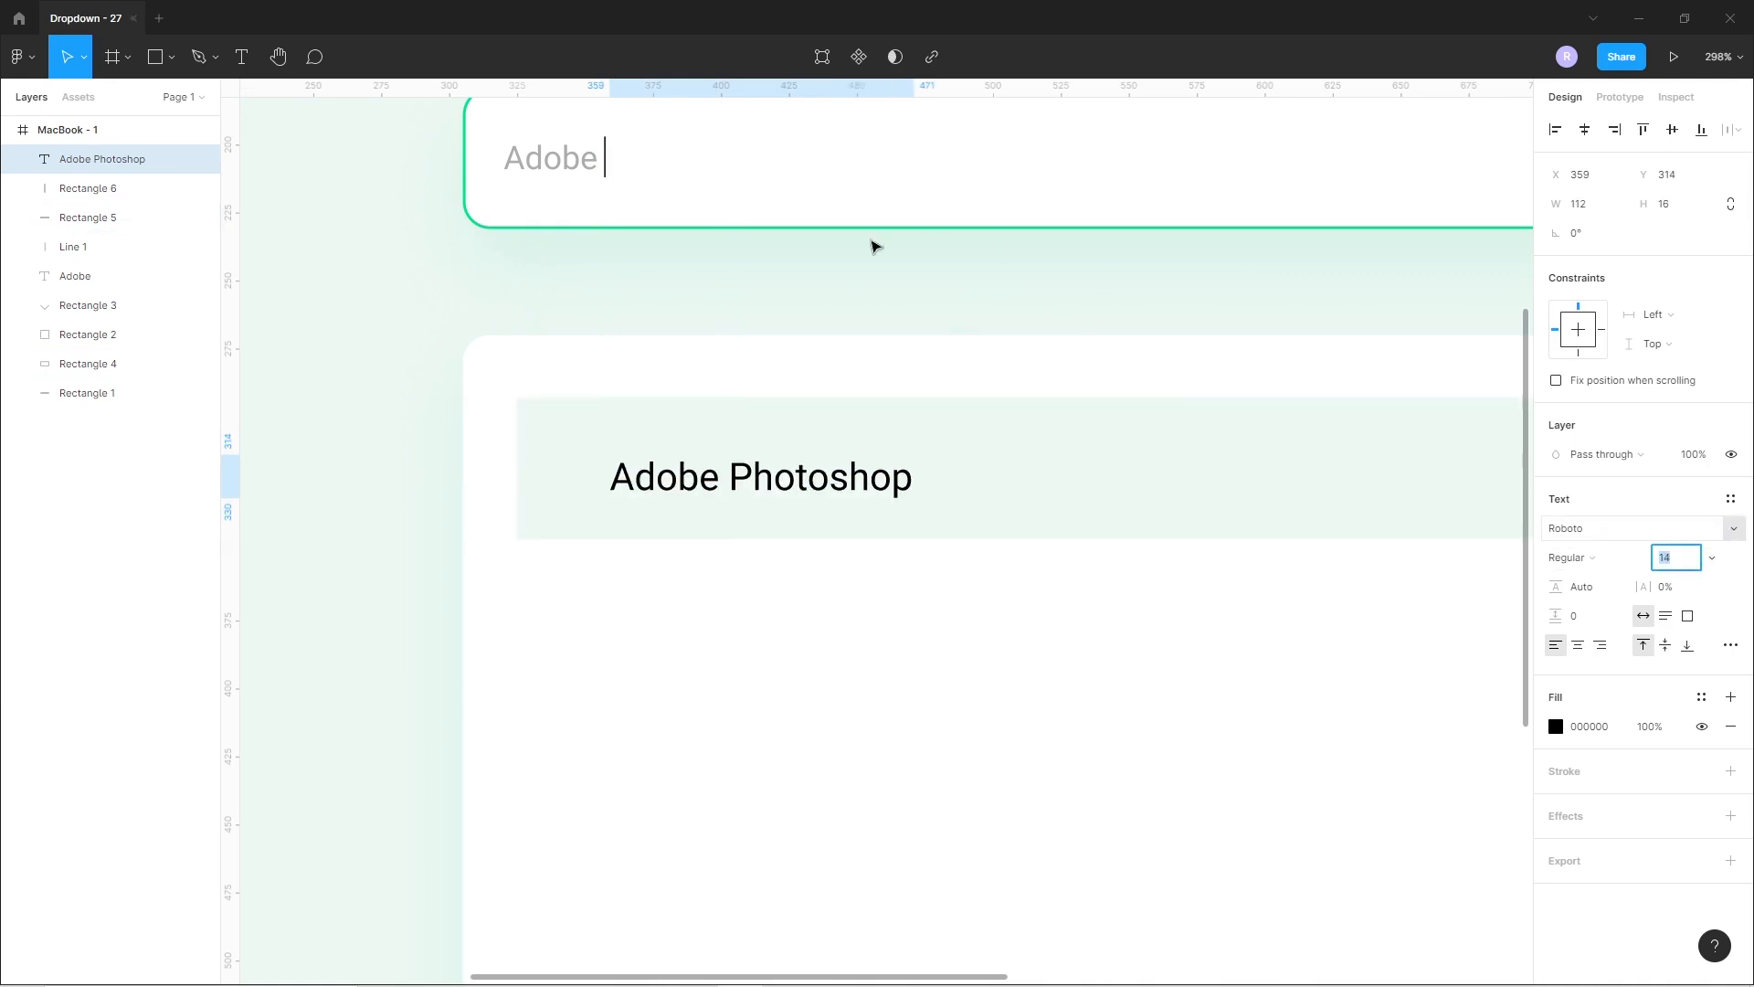
pyautogui.click(579, 167)
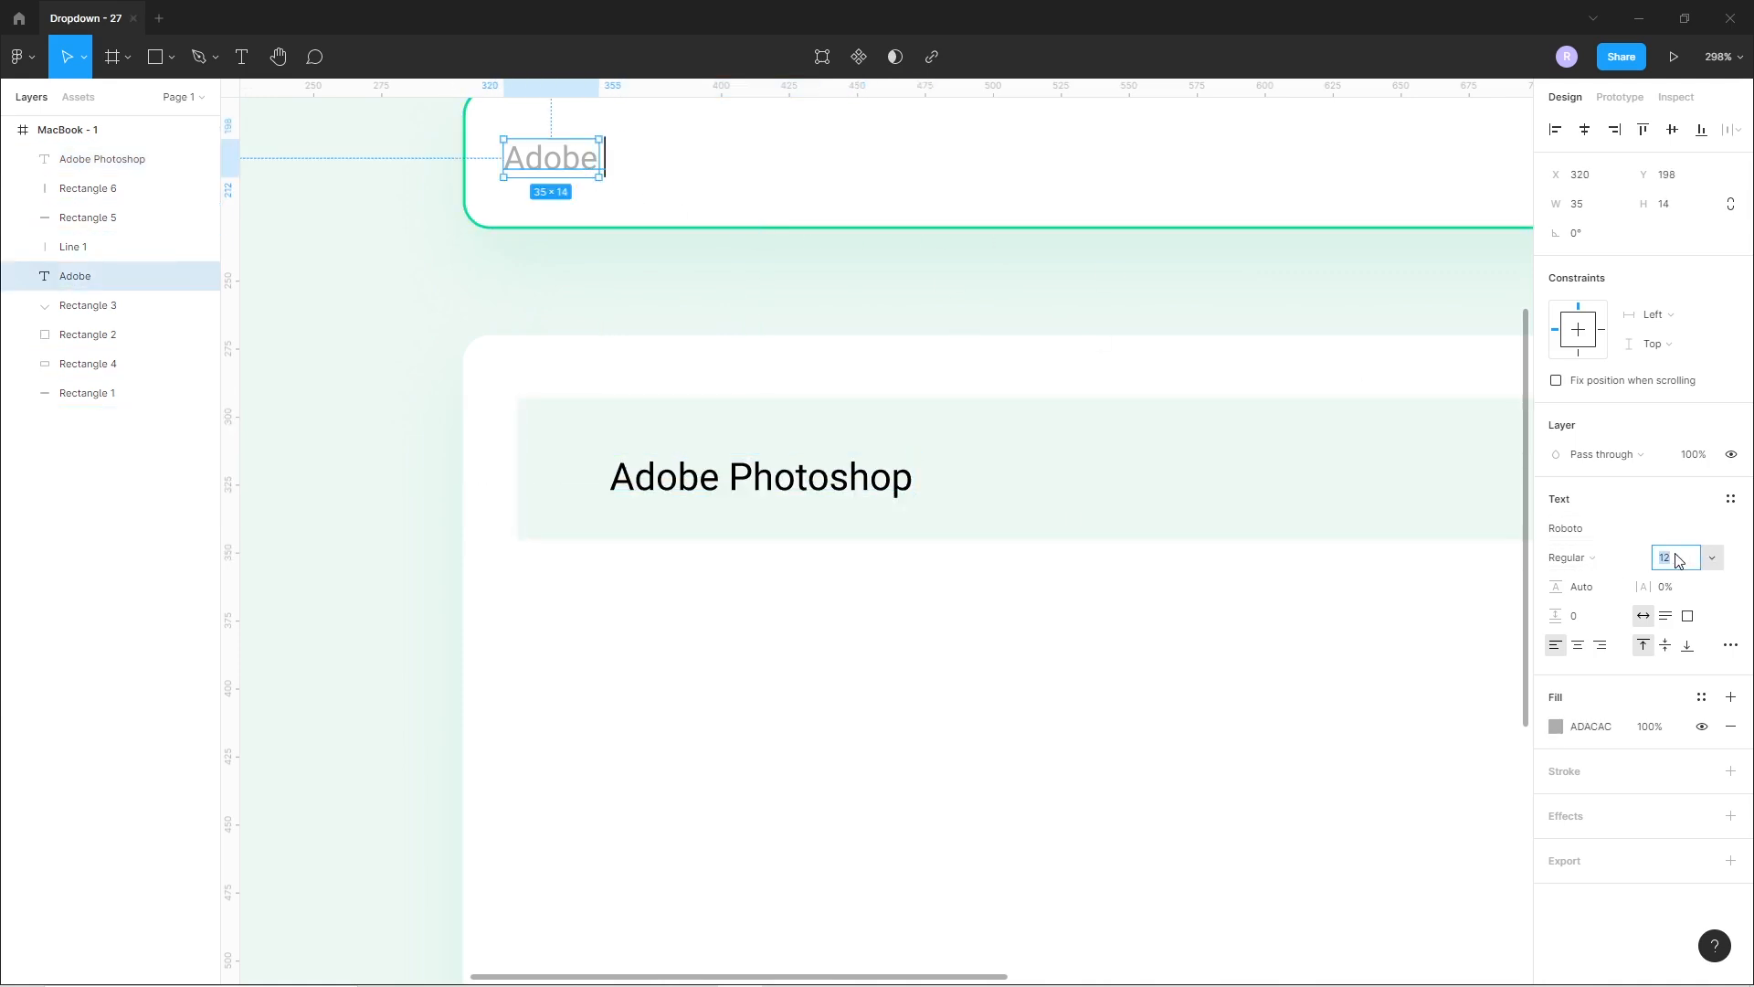
pyautogui.write('14')
pyautogui.press('Return')
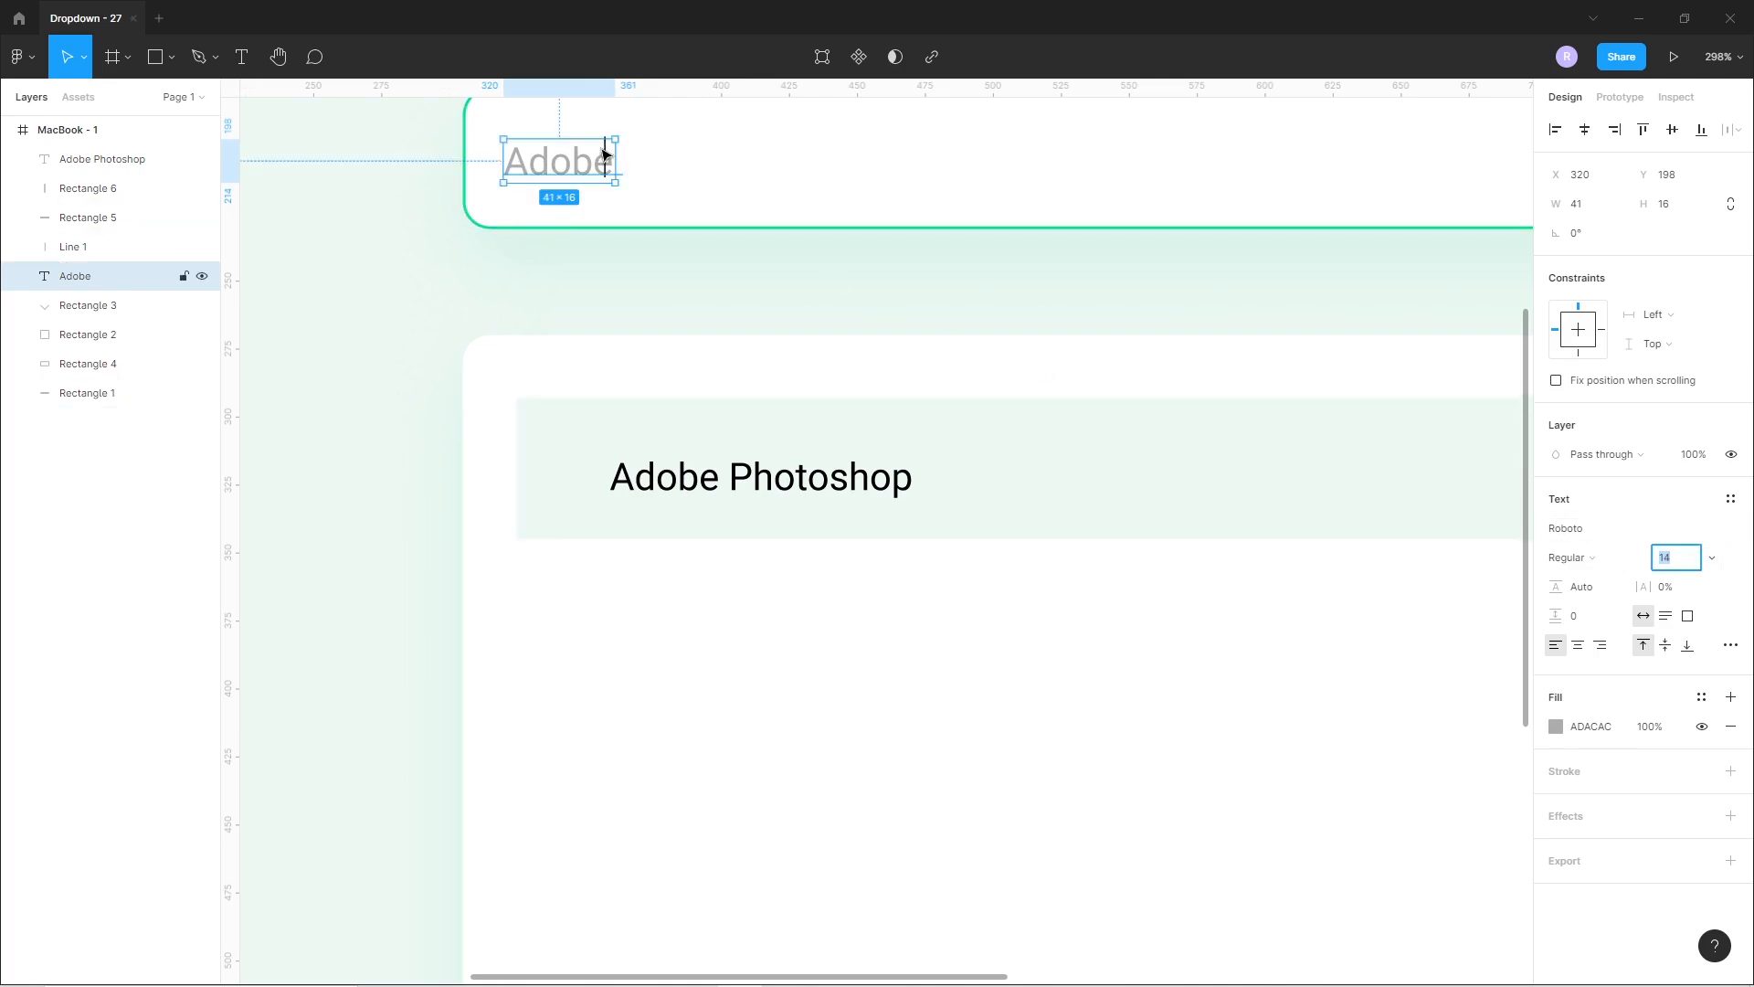
# Center the Adobe text vertically in the search field and place the cursor line just after it at X 363.
pyautogui.click(606, 154)
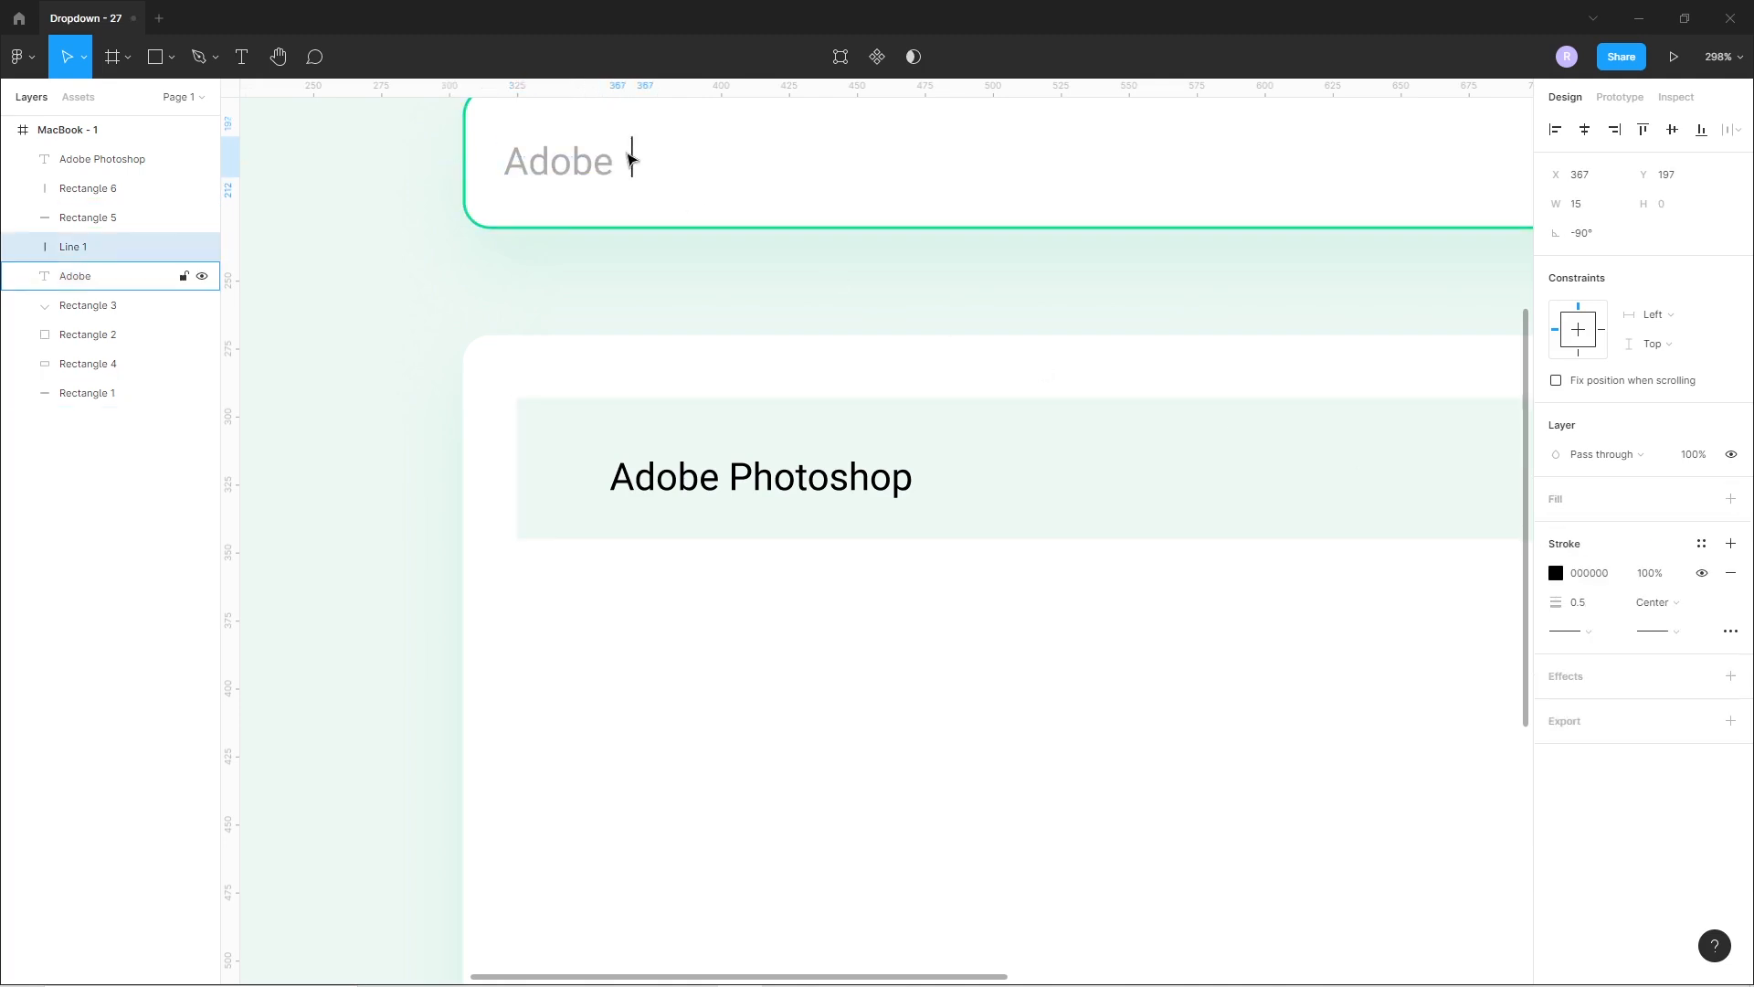
pyautogui.click(574, 173)
pyautogui.scroll(3, 673, 219)
pyautogui.keyDown('shift'); pyautogui.click(763, 450); pyautogui.keyUp('shift')
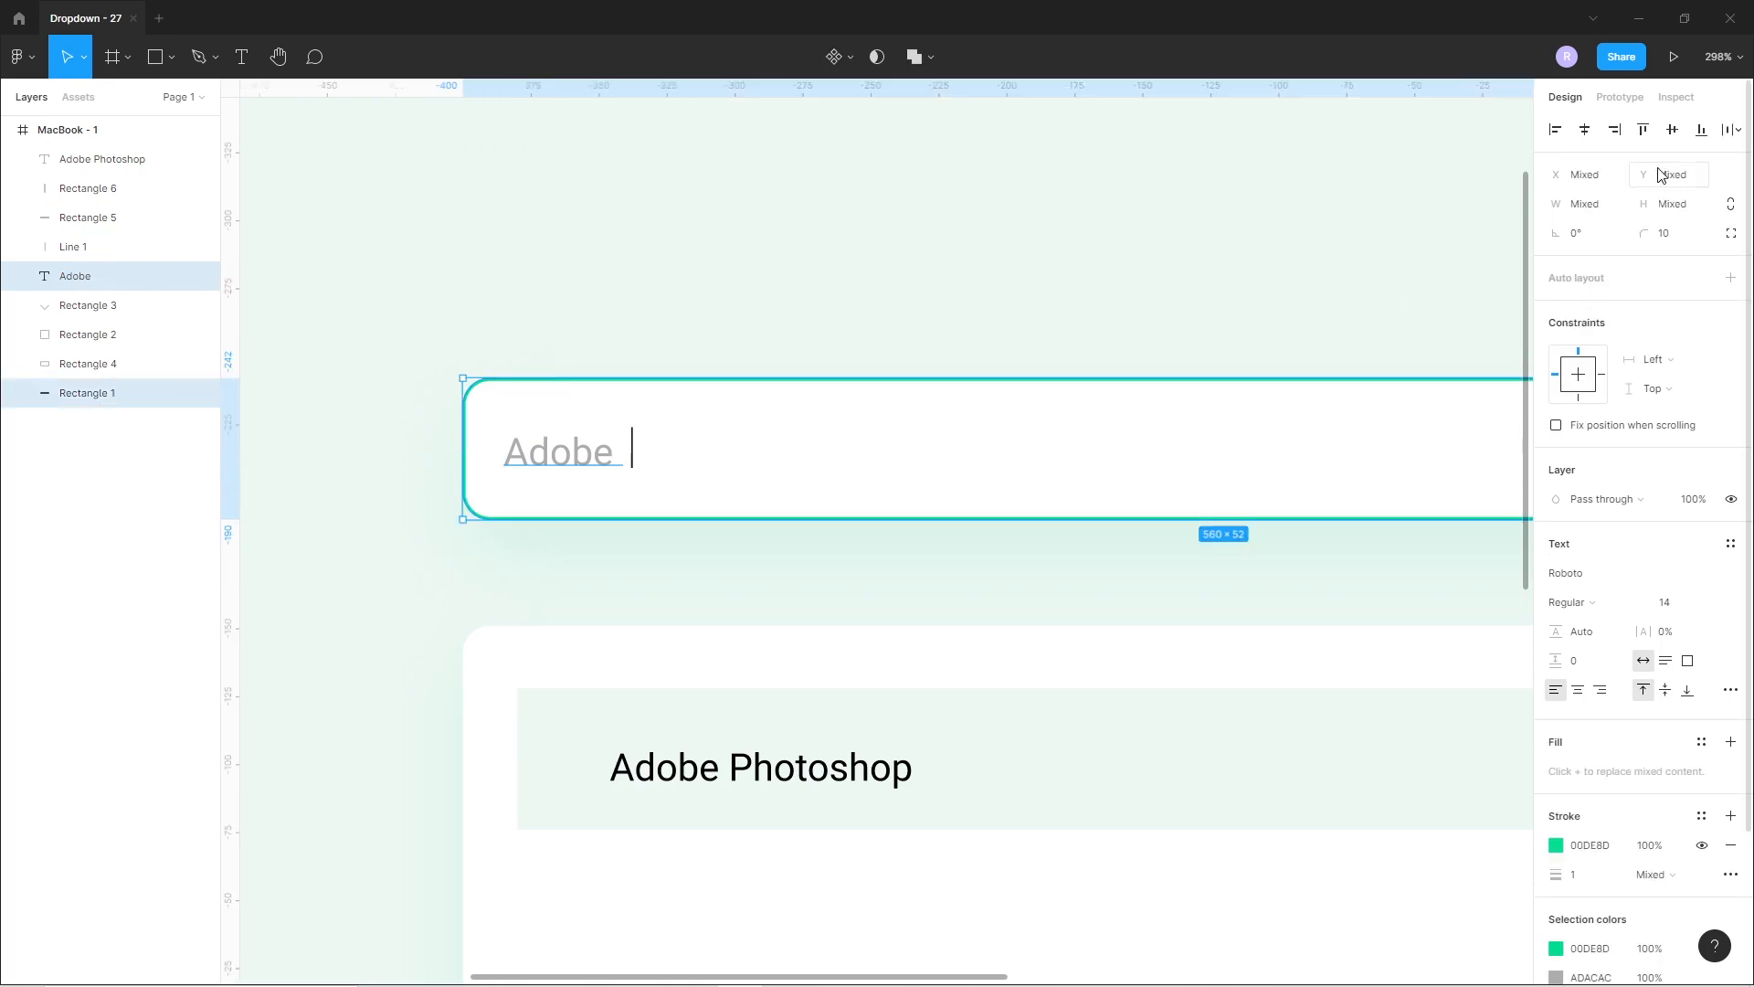
pyautogui.click(1676, 142)
pyautogui.click(671, 204)
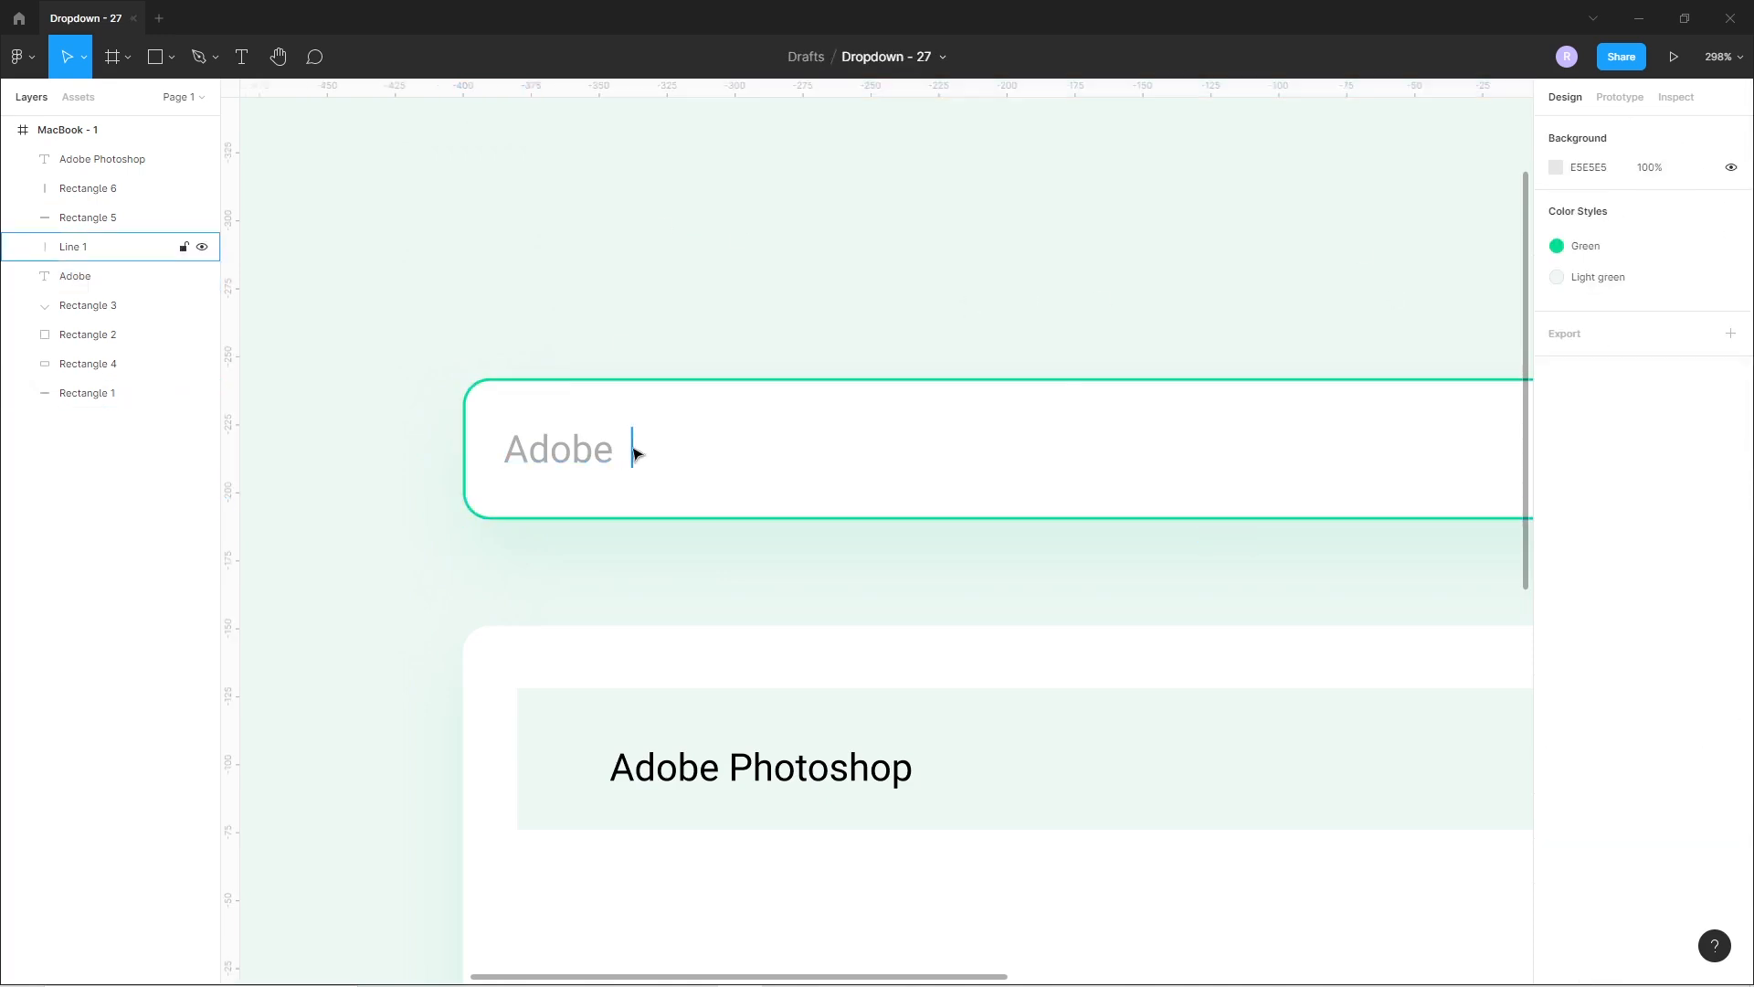
pyautogui.click(637, 454)
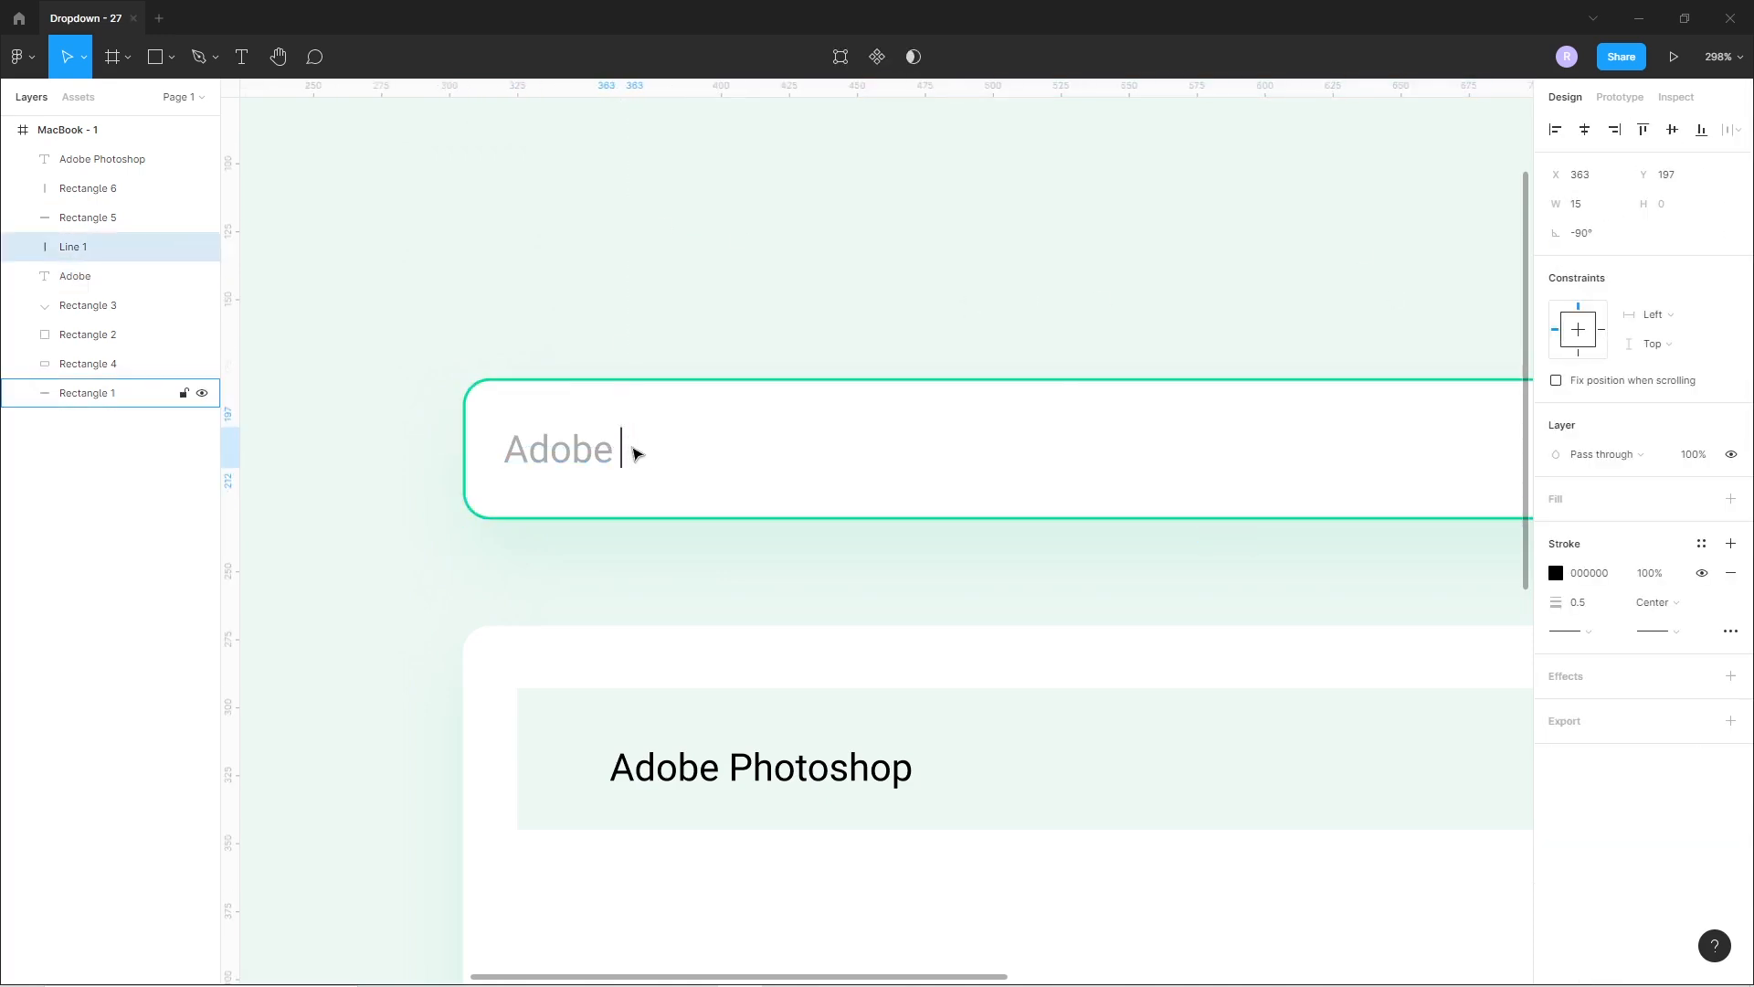
pyautogui.click(619, 551)
# Align the Adobe Photoshop label vertically to the center of the light green row.
pyautogui.scroll(-3, 667, 612)
pyautogui.click(721, 679)
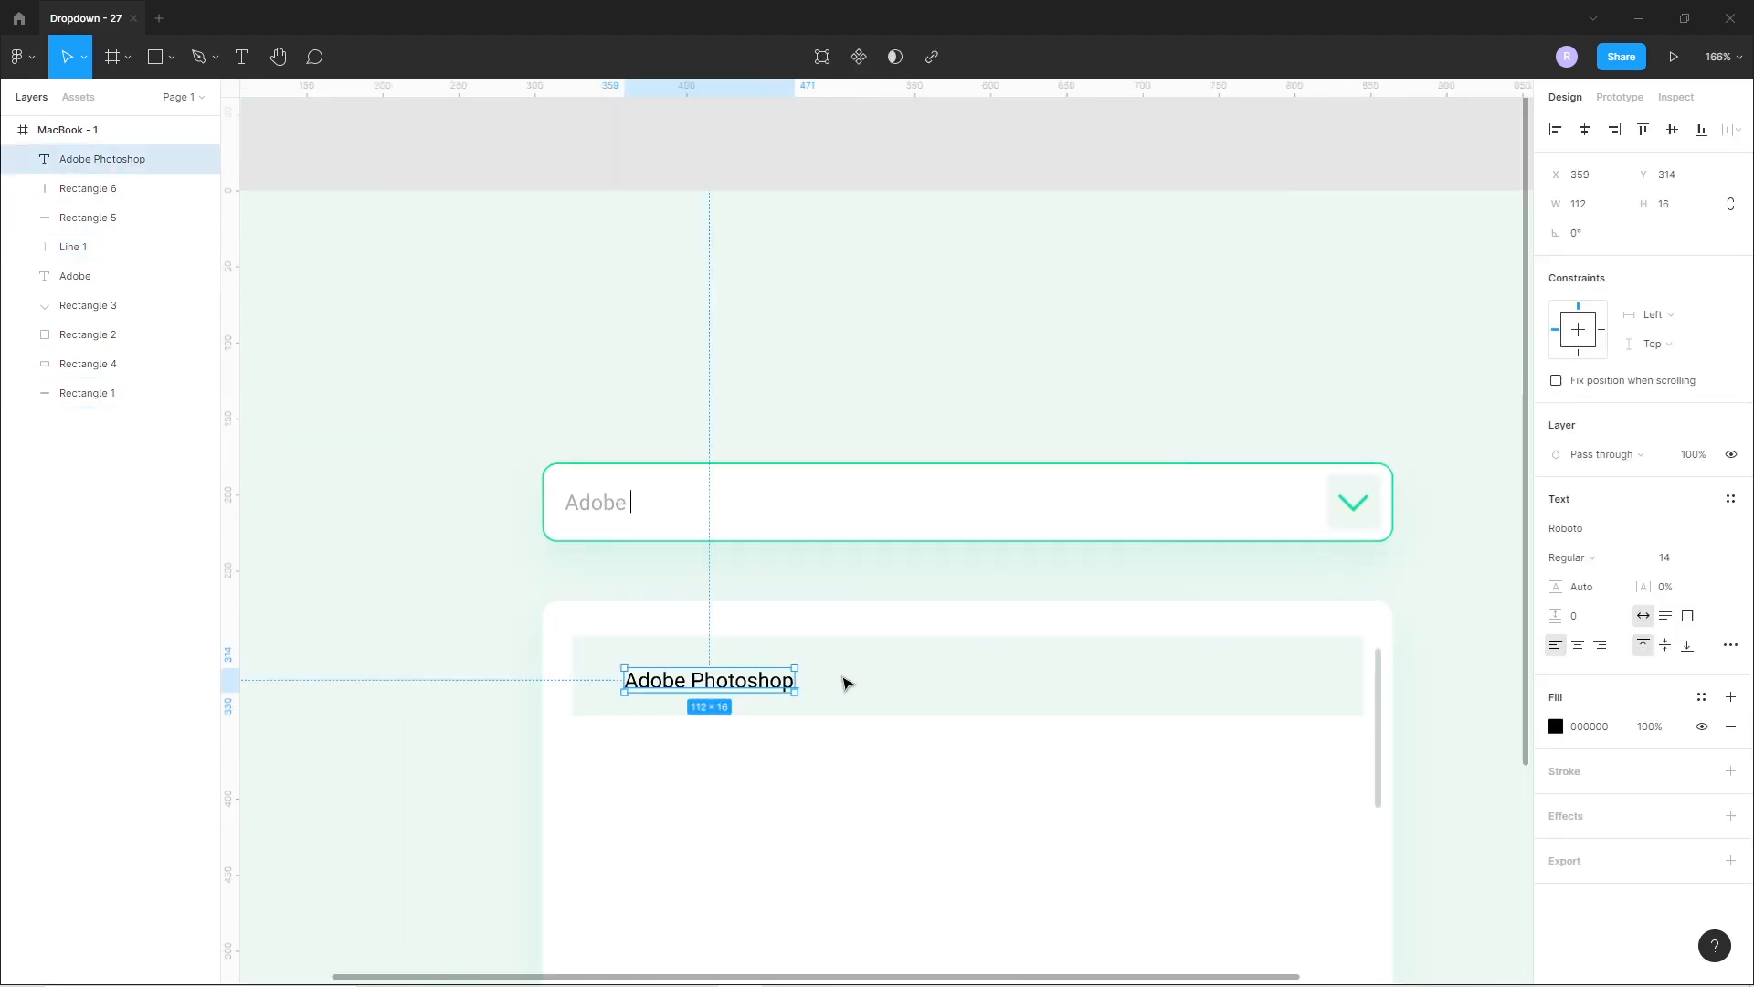
pyautogui.keyDown('shift'); pyautogui.click(844, 683); pyautogui.keyUp('shift')
pyautogui.click(1673, 130)
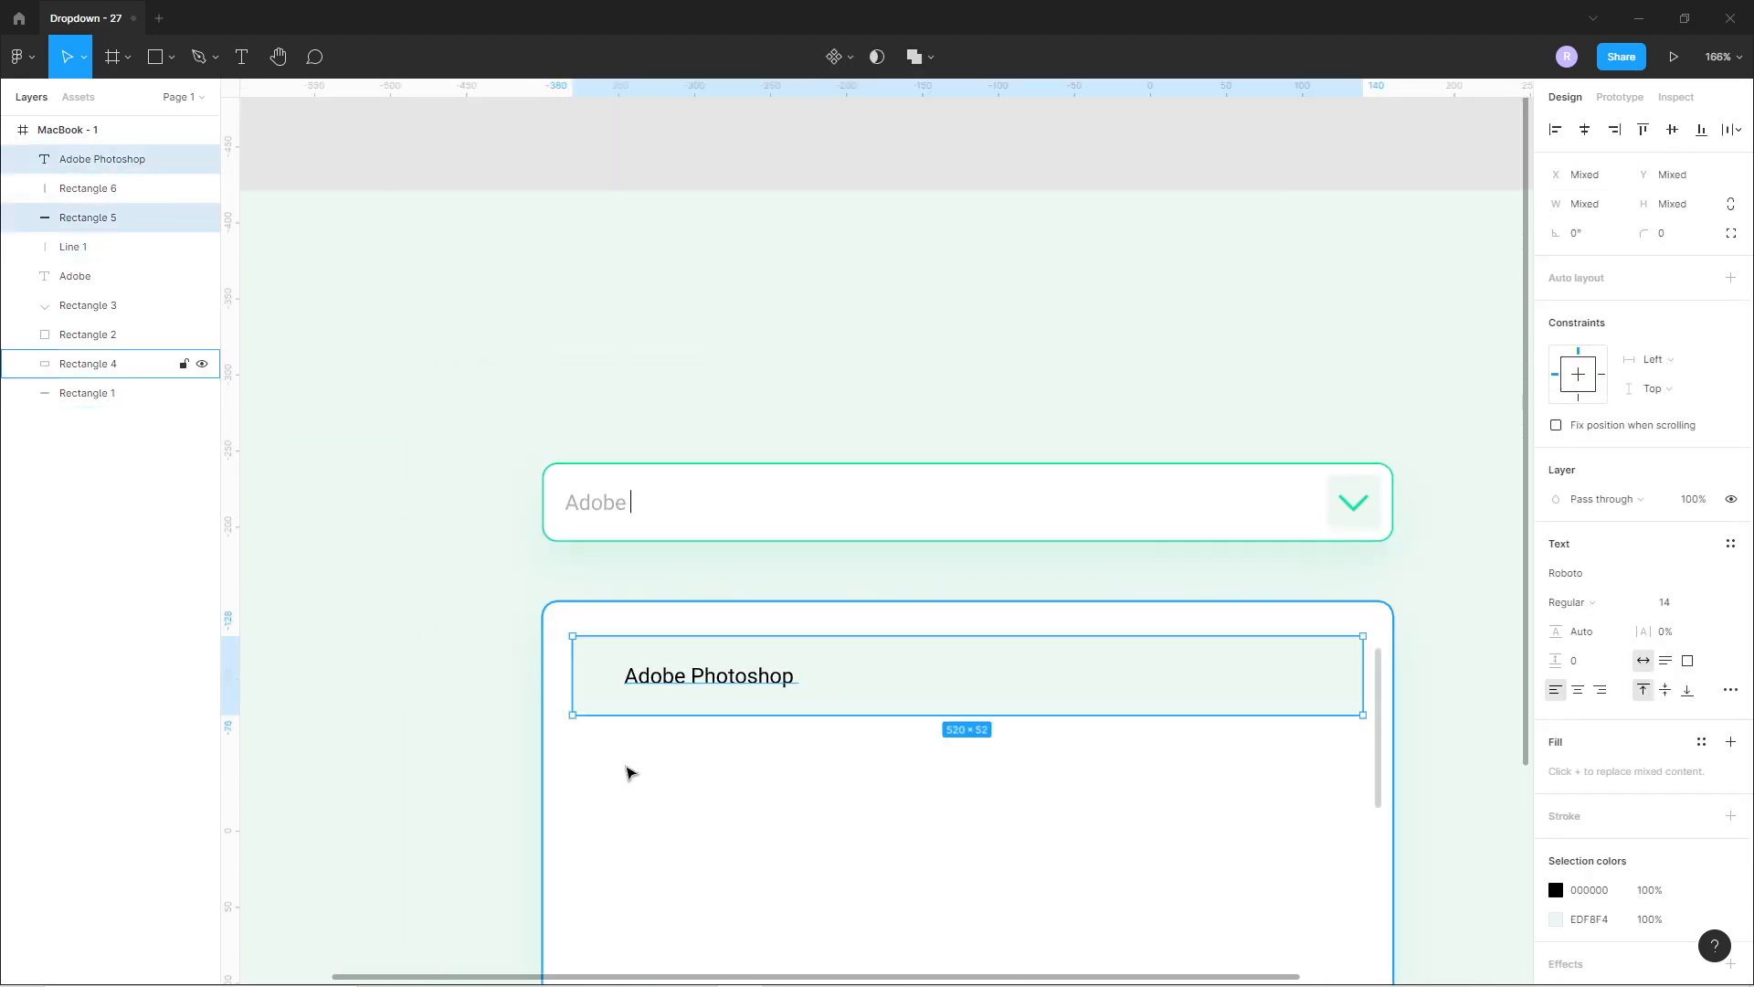
pyautogui.click(627, 771)
# Shift the Adobe Photoshop label horizontally to X 368, leaving room for an icon before it.
pyautogui.click(666, 677)
pyautogui.moveTo(666, 677); pyautogui.dragTo(666, 683)
pyautogui.press('Right')
pyautogui.press('Right')
pyautogui.press('Right')
pyautogui.press('Right')
pyautogui.press('Right')
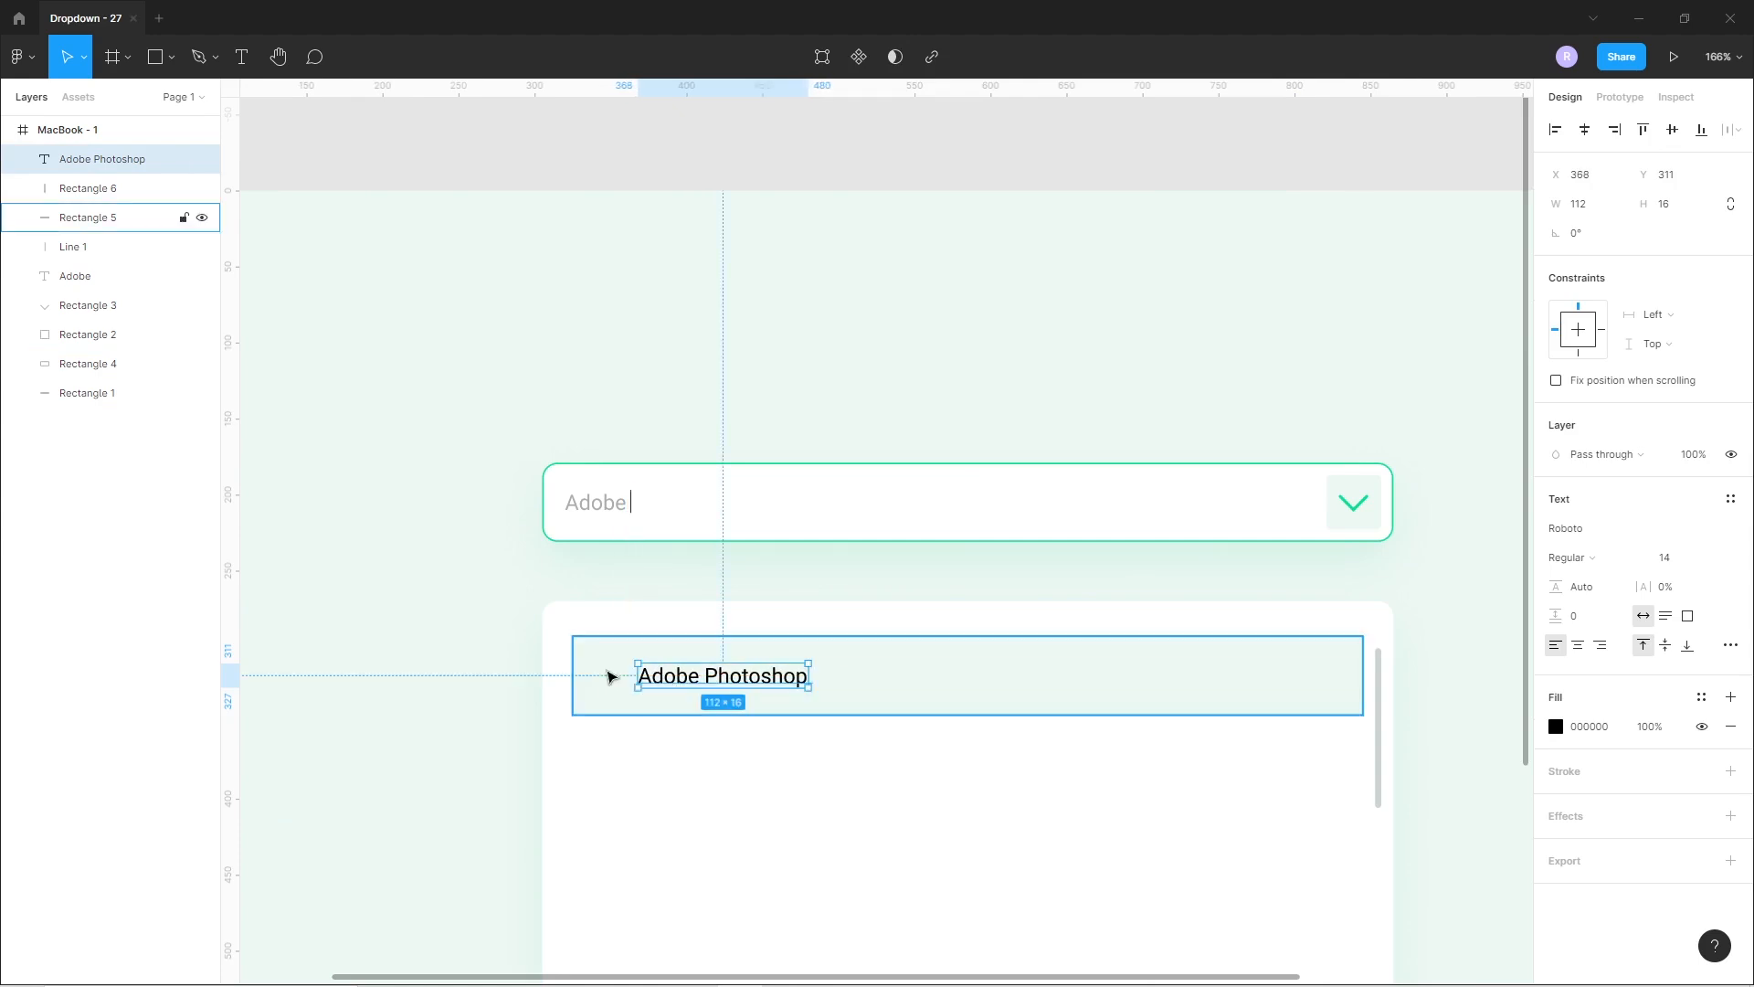
# Switch to File Explorer and import the Adobe Photoshop icon from the Dropdown - 27 folder onto the frame.
pyautogui.scroll(-2, 789, 688)
pyautogui.moveTo(818, 784); pyautogui.dragTo(802, 619)
pyautogui.press('Escape')
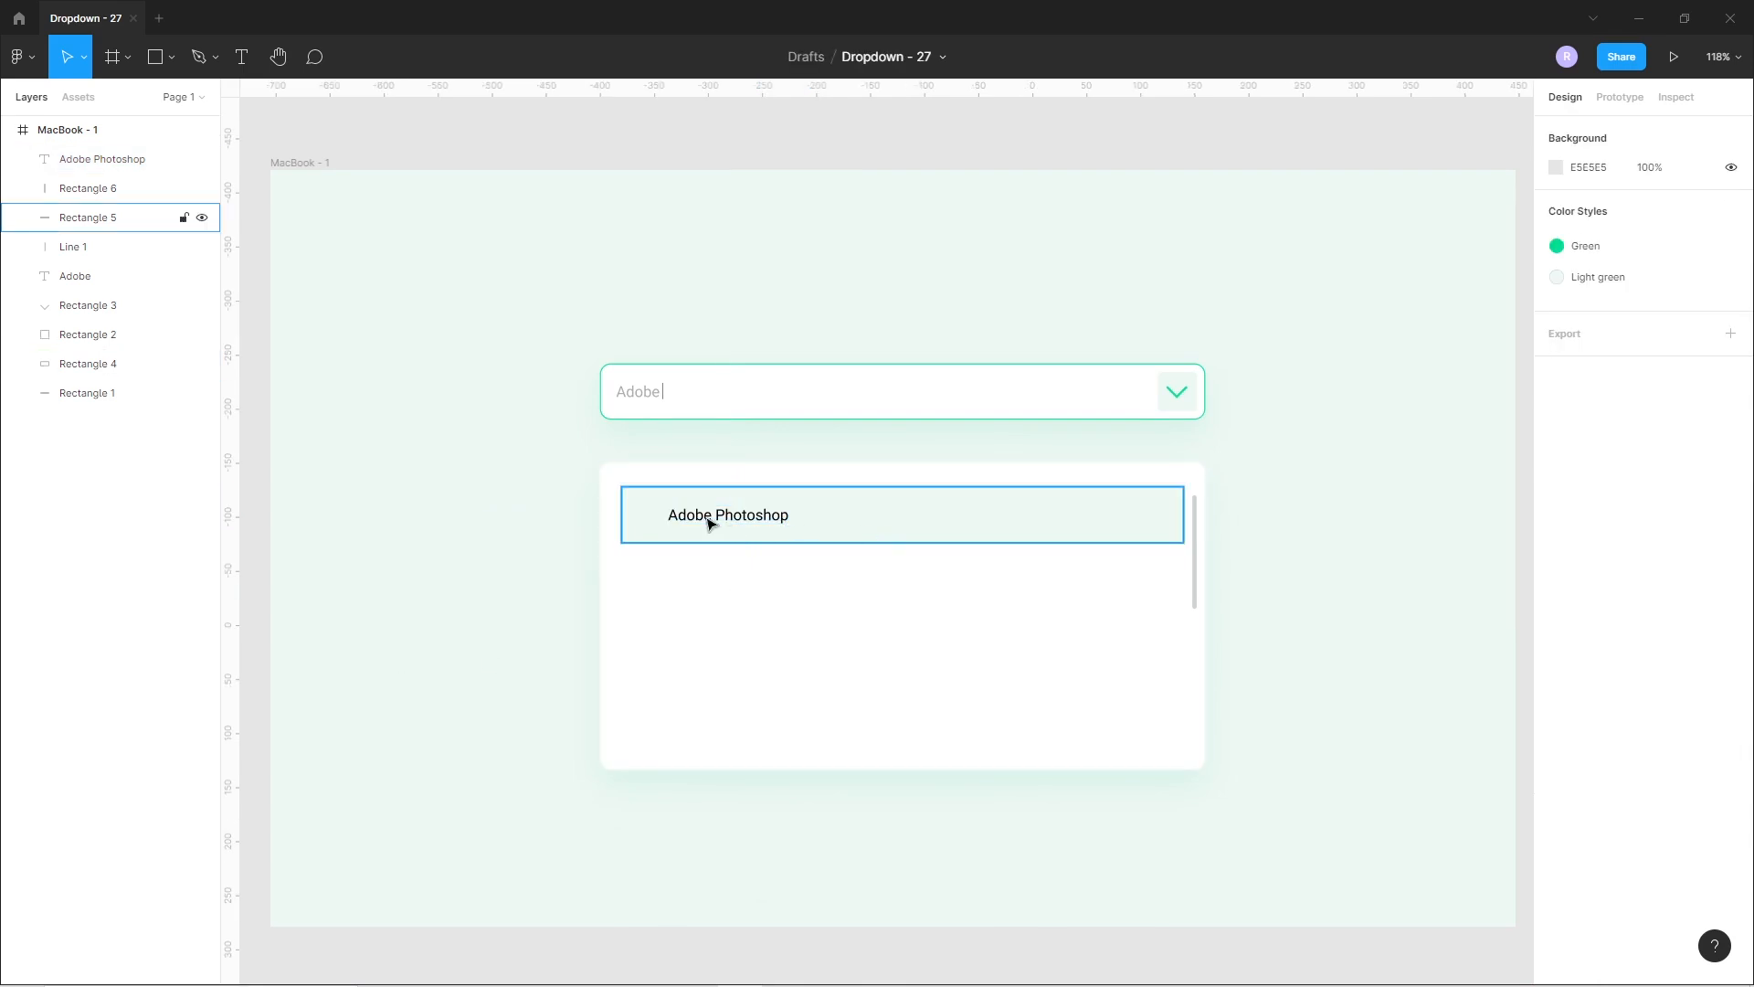
pyautogui.click(470, 968)
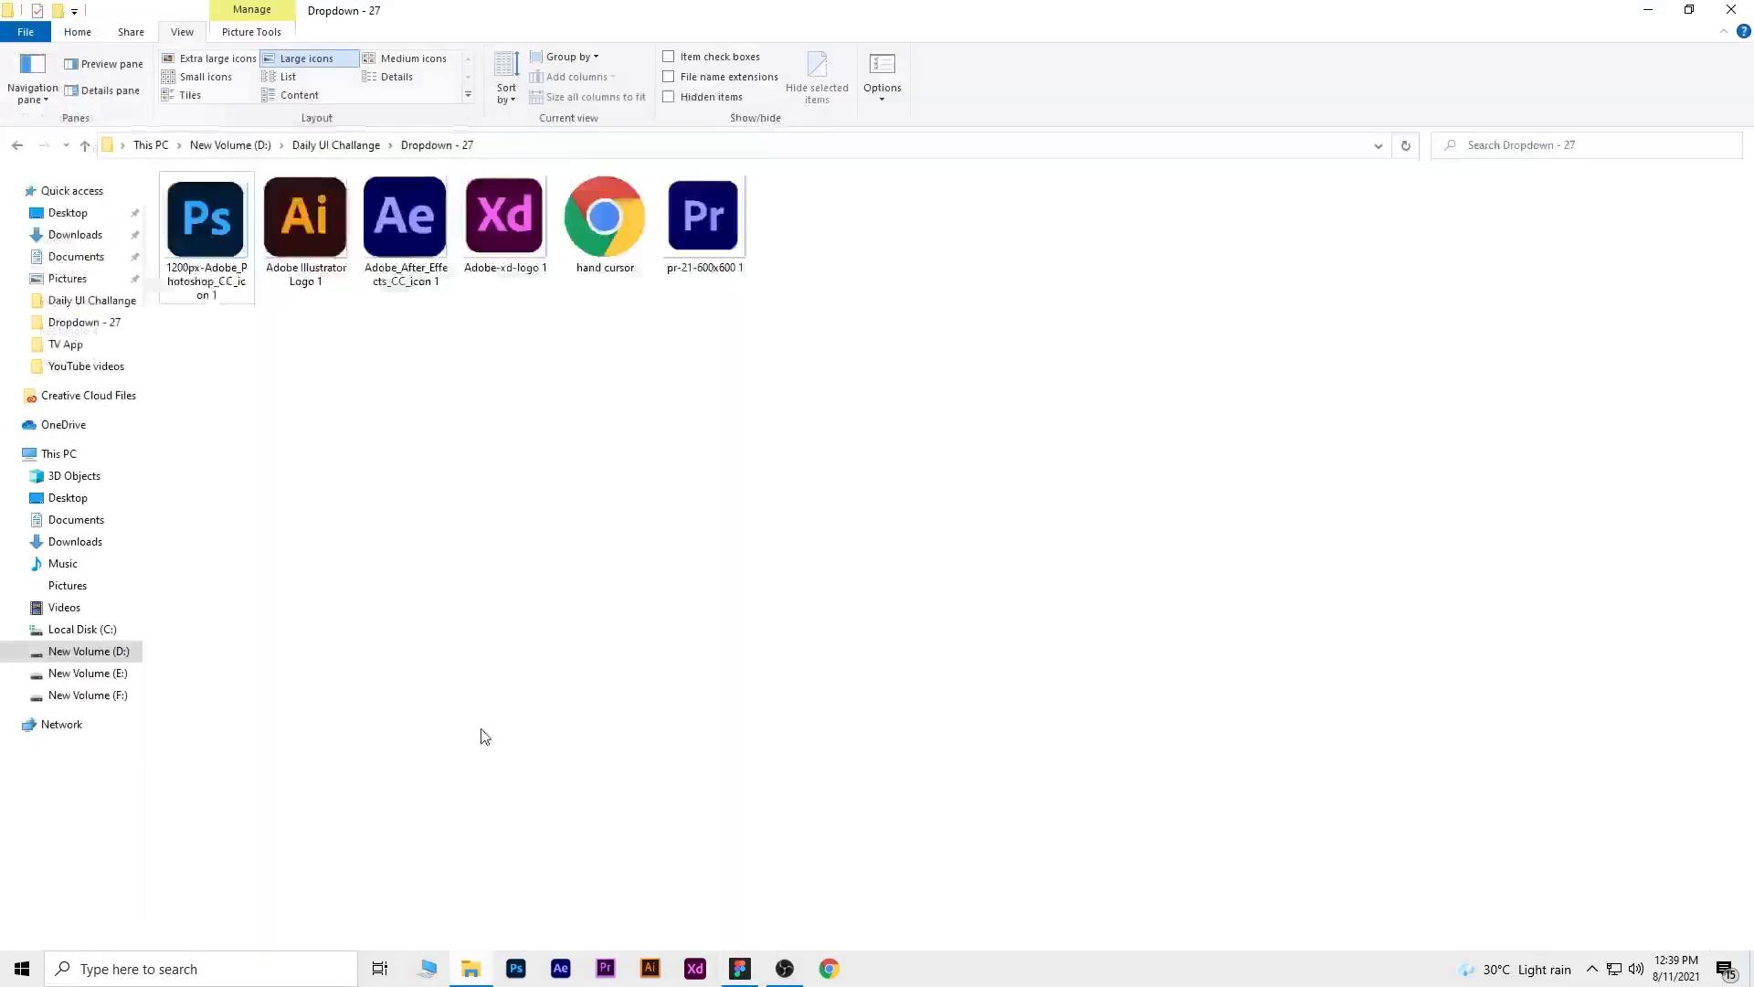
pyautogui.moveTo(208, 219); pyautogui.dragTo(458, 724)
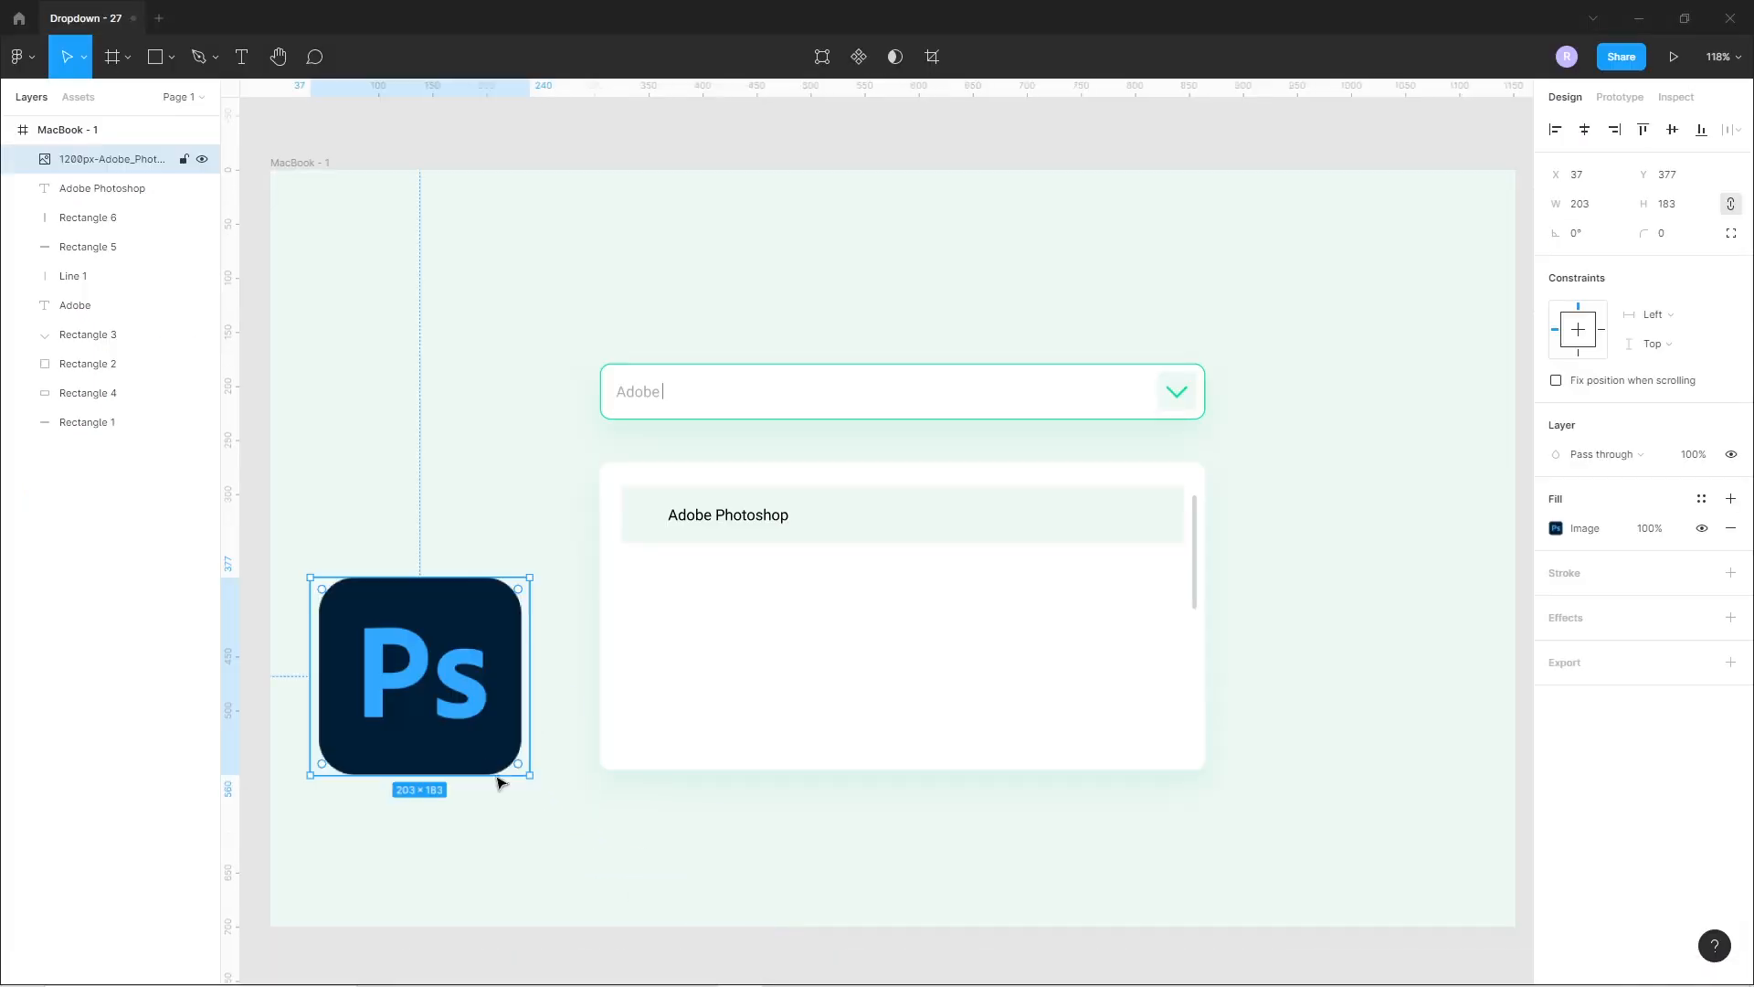
# Scale the Photoshop icon down to about 20 × 18 and place it in the row before the Adobe Photoshop label.
pyautogui.moveTo(528, 779); pyautogui.dragTo(660, 528)
pyautogui.scroll(10, 662, 530)
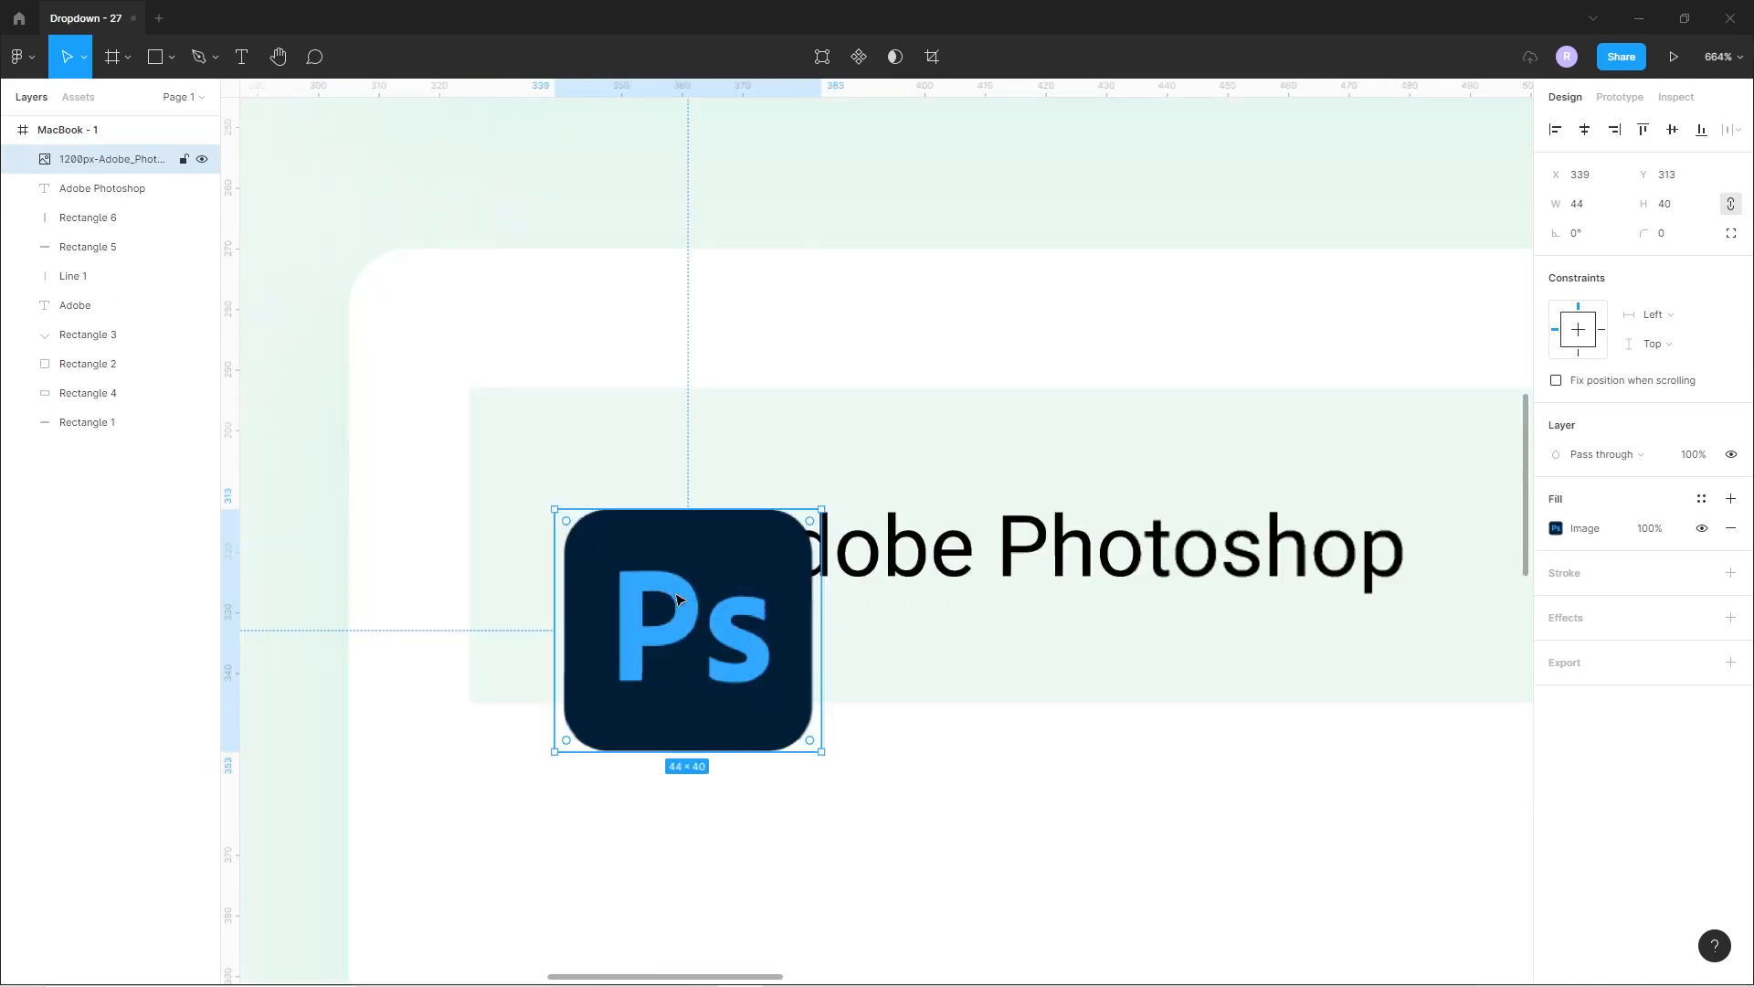
pyautogui.moveTo(679, 599); pyautogui.dragTo(635, 551)
pyautogui.moveTo(777, 704); pyautogui.dragTo(631, 568)
pyautogui.moveTo(631, 568); pyautogui.dragTo(643, 588)
pyautogui.scroll(-10, 666, 587)
pyautogui.click(501, 678)
pyautogui.scroll(-1, 656, 610)
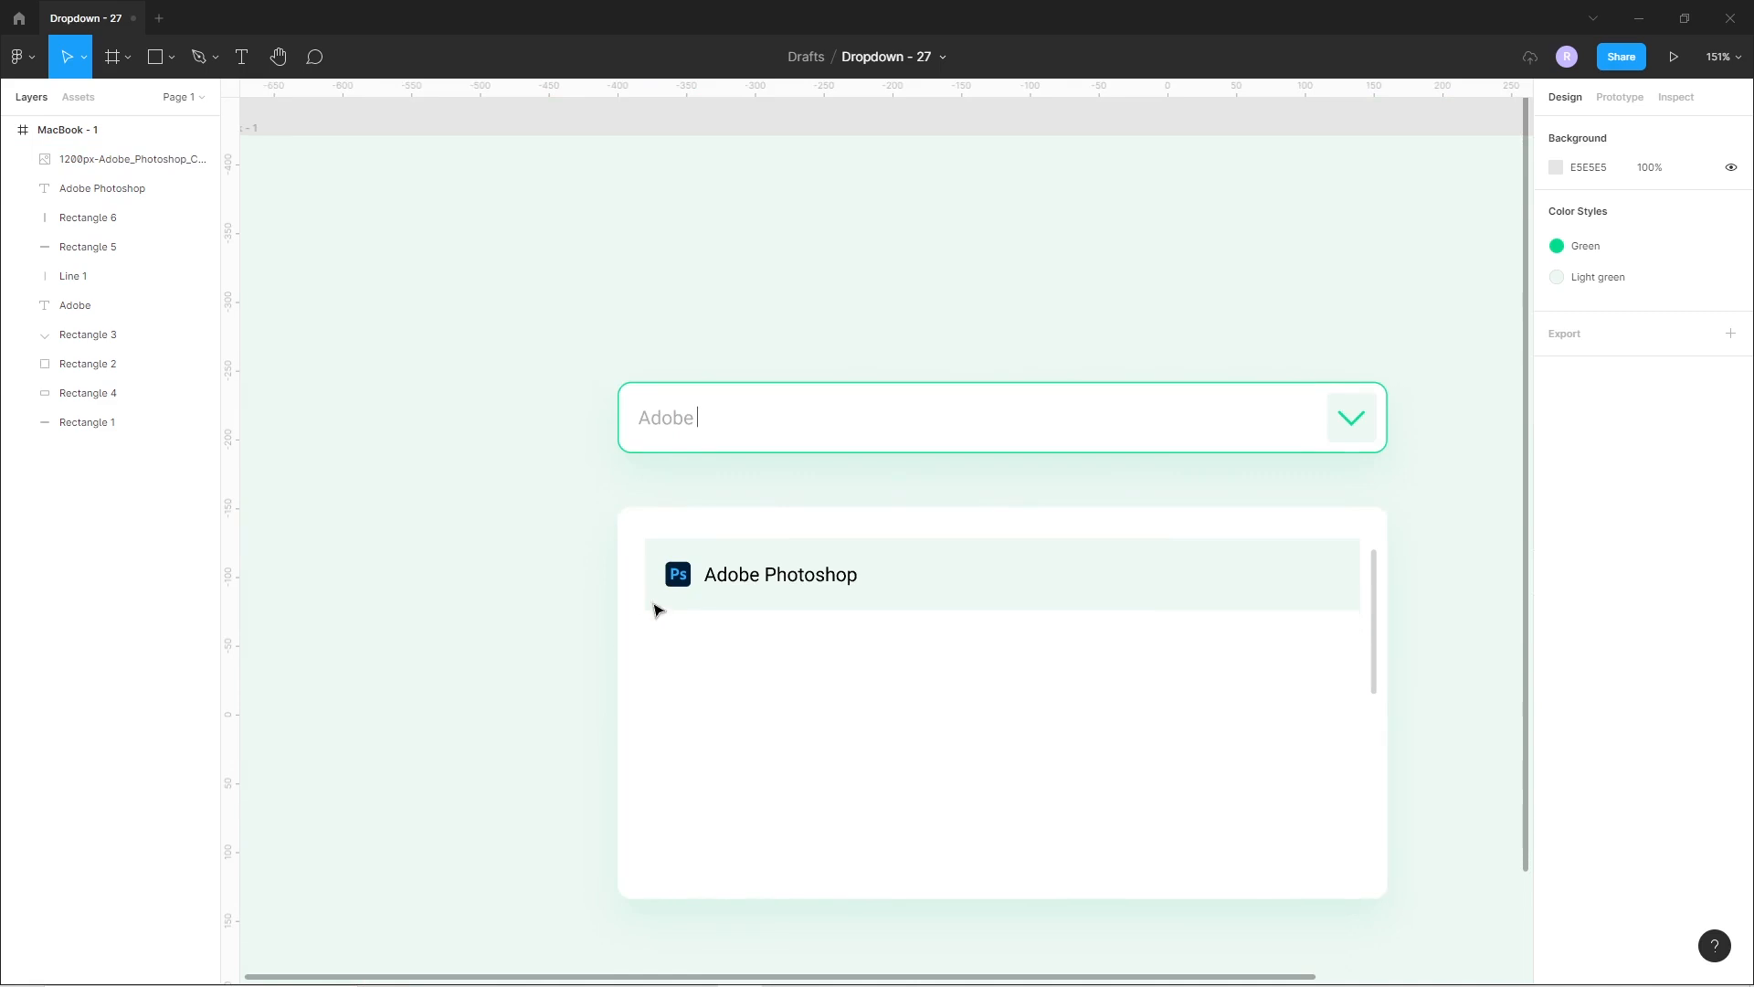
# Duplicate the light green row with its icon and label downward four times to make five stacked rows.
pyautogui.scroll(-1, 658, 609)
pyautogui.click(678, 510)
pyautogui.keyDown('shift'); pyautogui.click(776, 513); pyautogui.keyUp('shift')
pyautogui.keyDown('shift'); pyautogui.click(923, 530); pyautogui.keyUp('shift')
pyautogui.moveTo(921, 522); pyautogui.dragTo(925, 587)
pyautogui.hotkey('ctrl', 'd')
pyautogui.hotkey('ctrl', 'd')
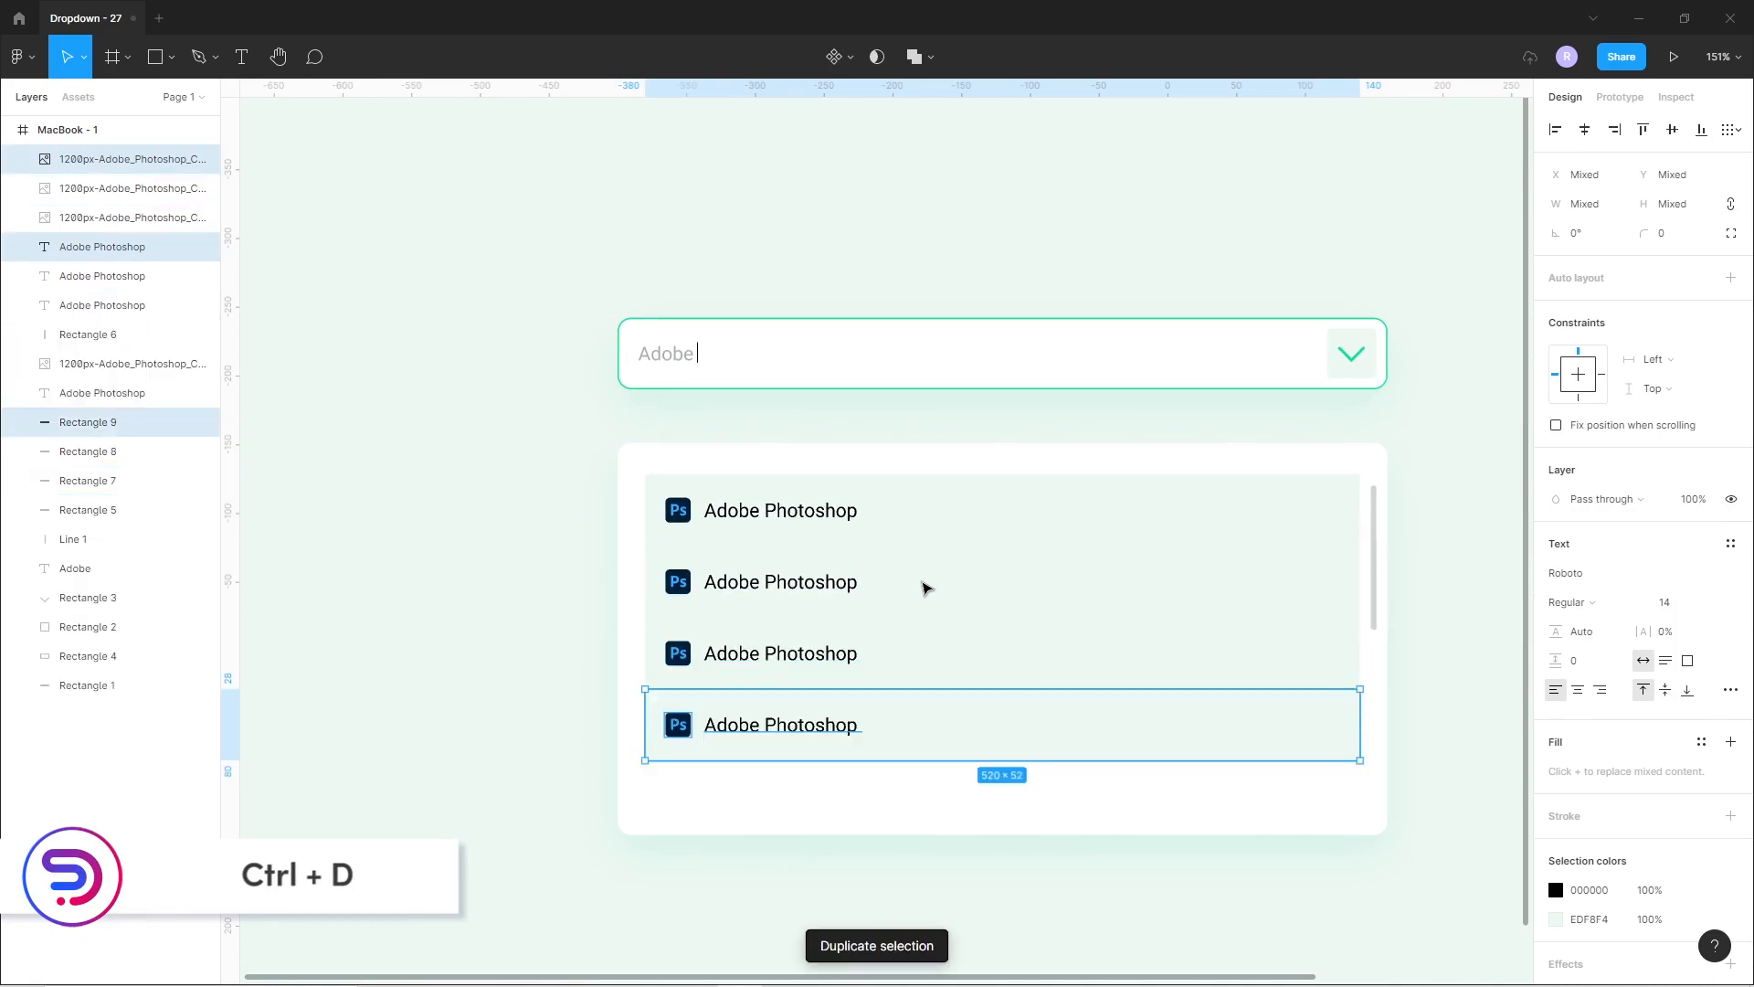
pyautogui.hotkey('ctrl', 'd')
# Change the second to fifth row labels to "Adobe Illustrator", "Adobe xd", "Adobe After Effects" and "Adobe Premiere Pro".
pyautogui.click(489, 827)
pyautogui.moveTo(756, 877); pyautogui.dragTo(681, 763)
pyautogui.click(653, 470)
pyautogui.doubleClick(673, 465)
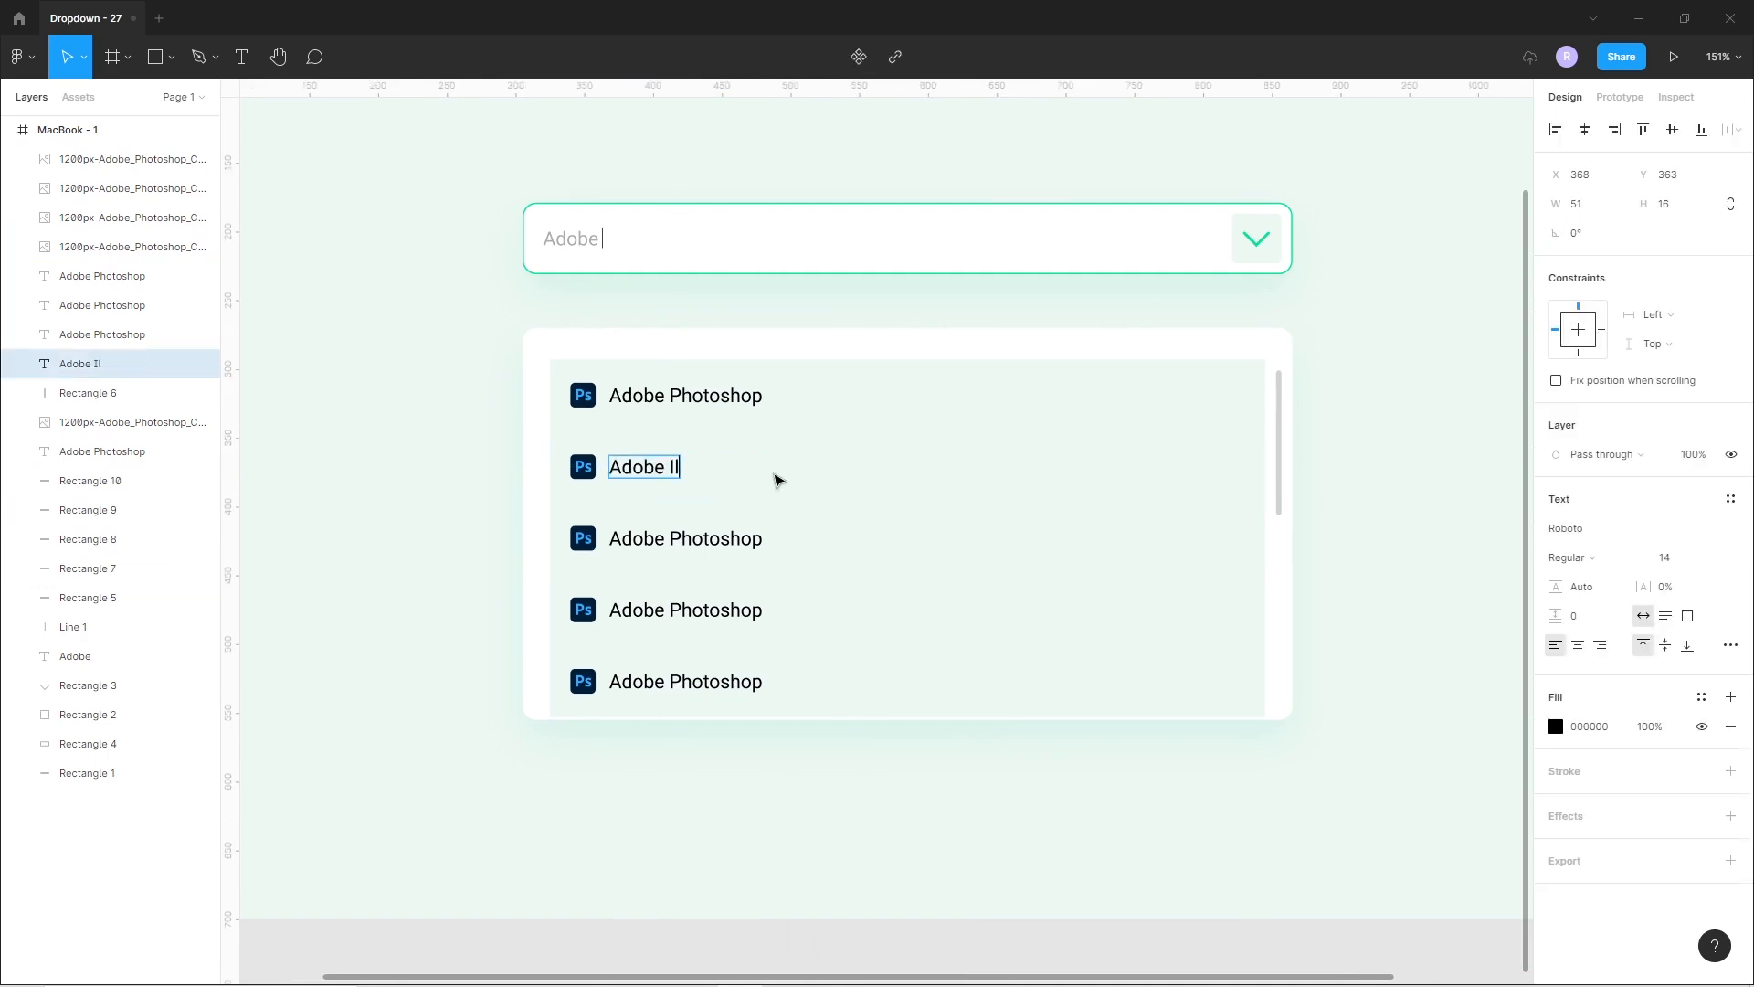
pyautogui.click(665, 543)
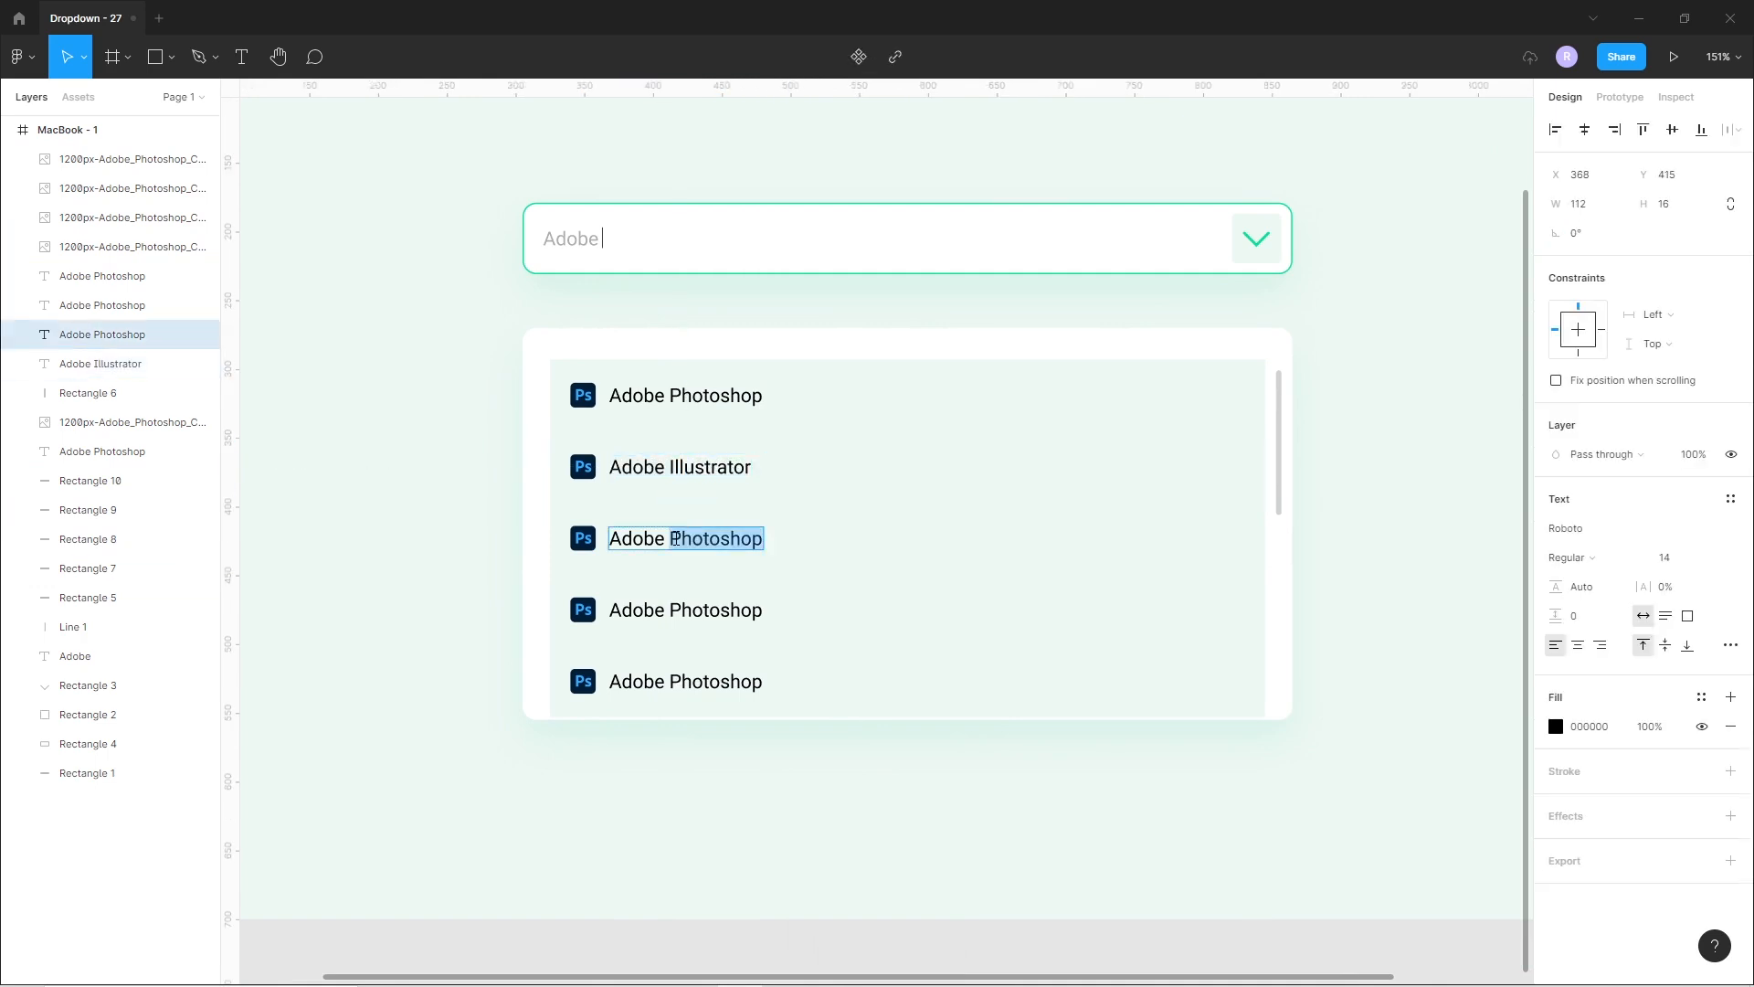
pyautogui.doubleClick(694, 607)
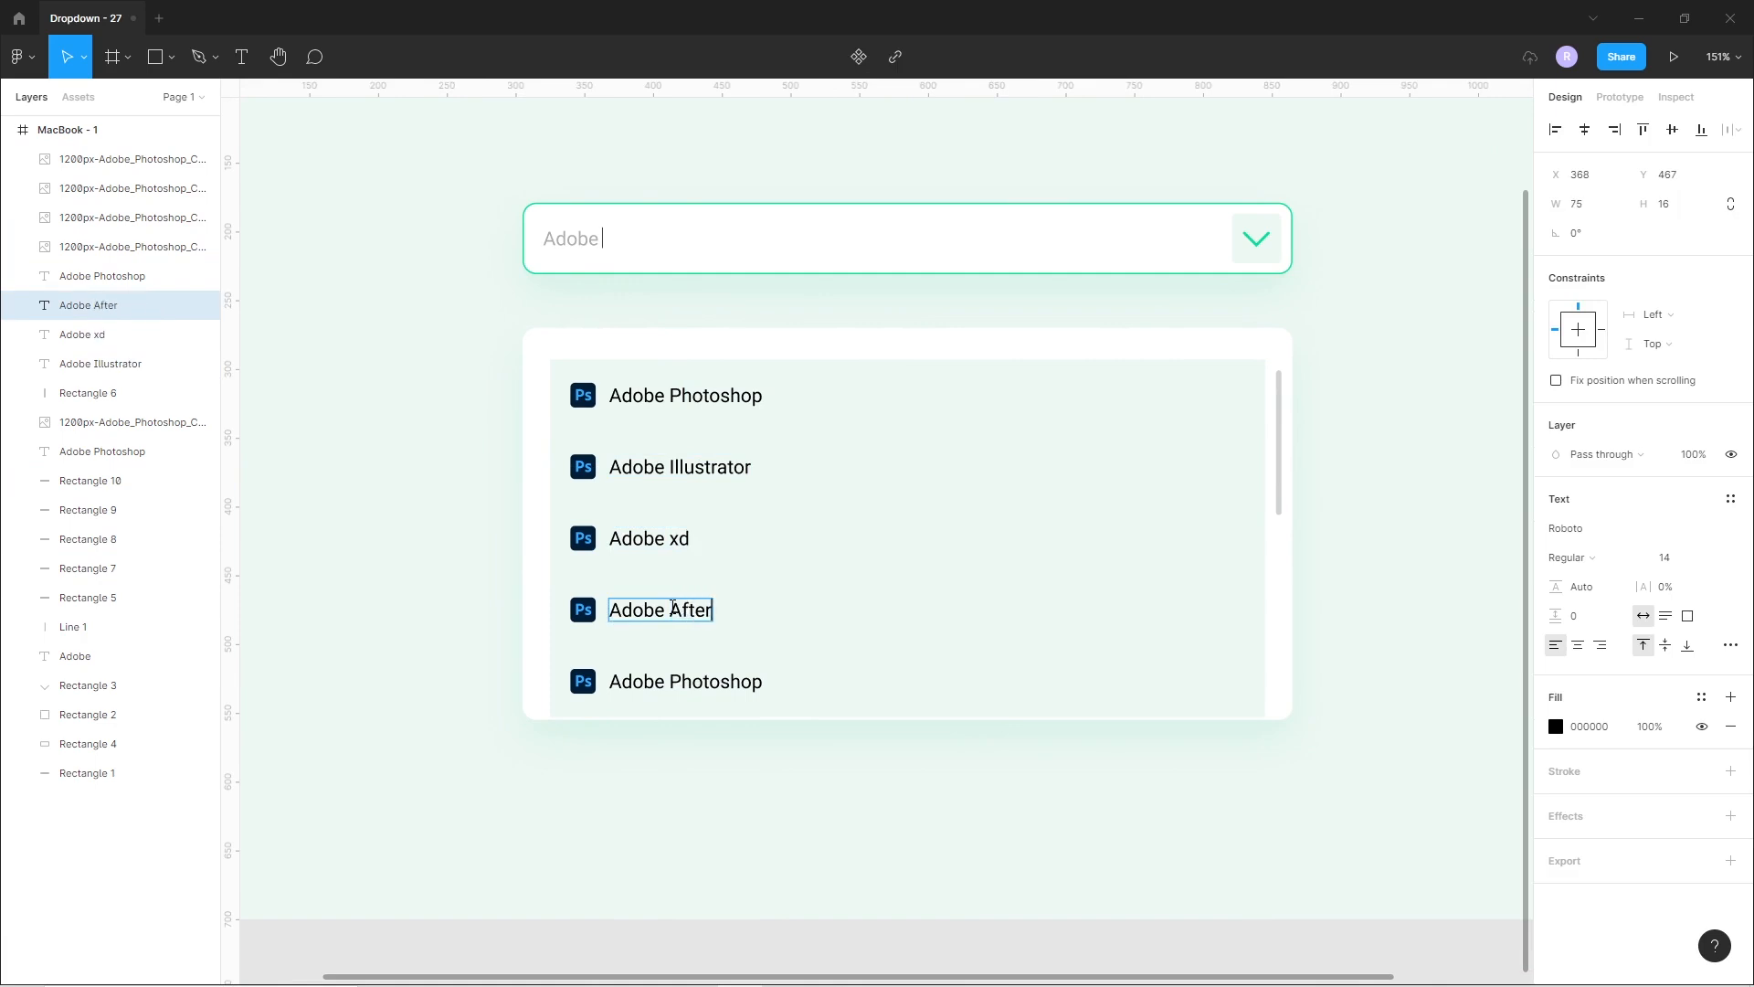
pyautogui.doubleClick(673, 681)
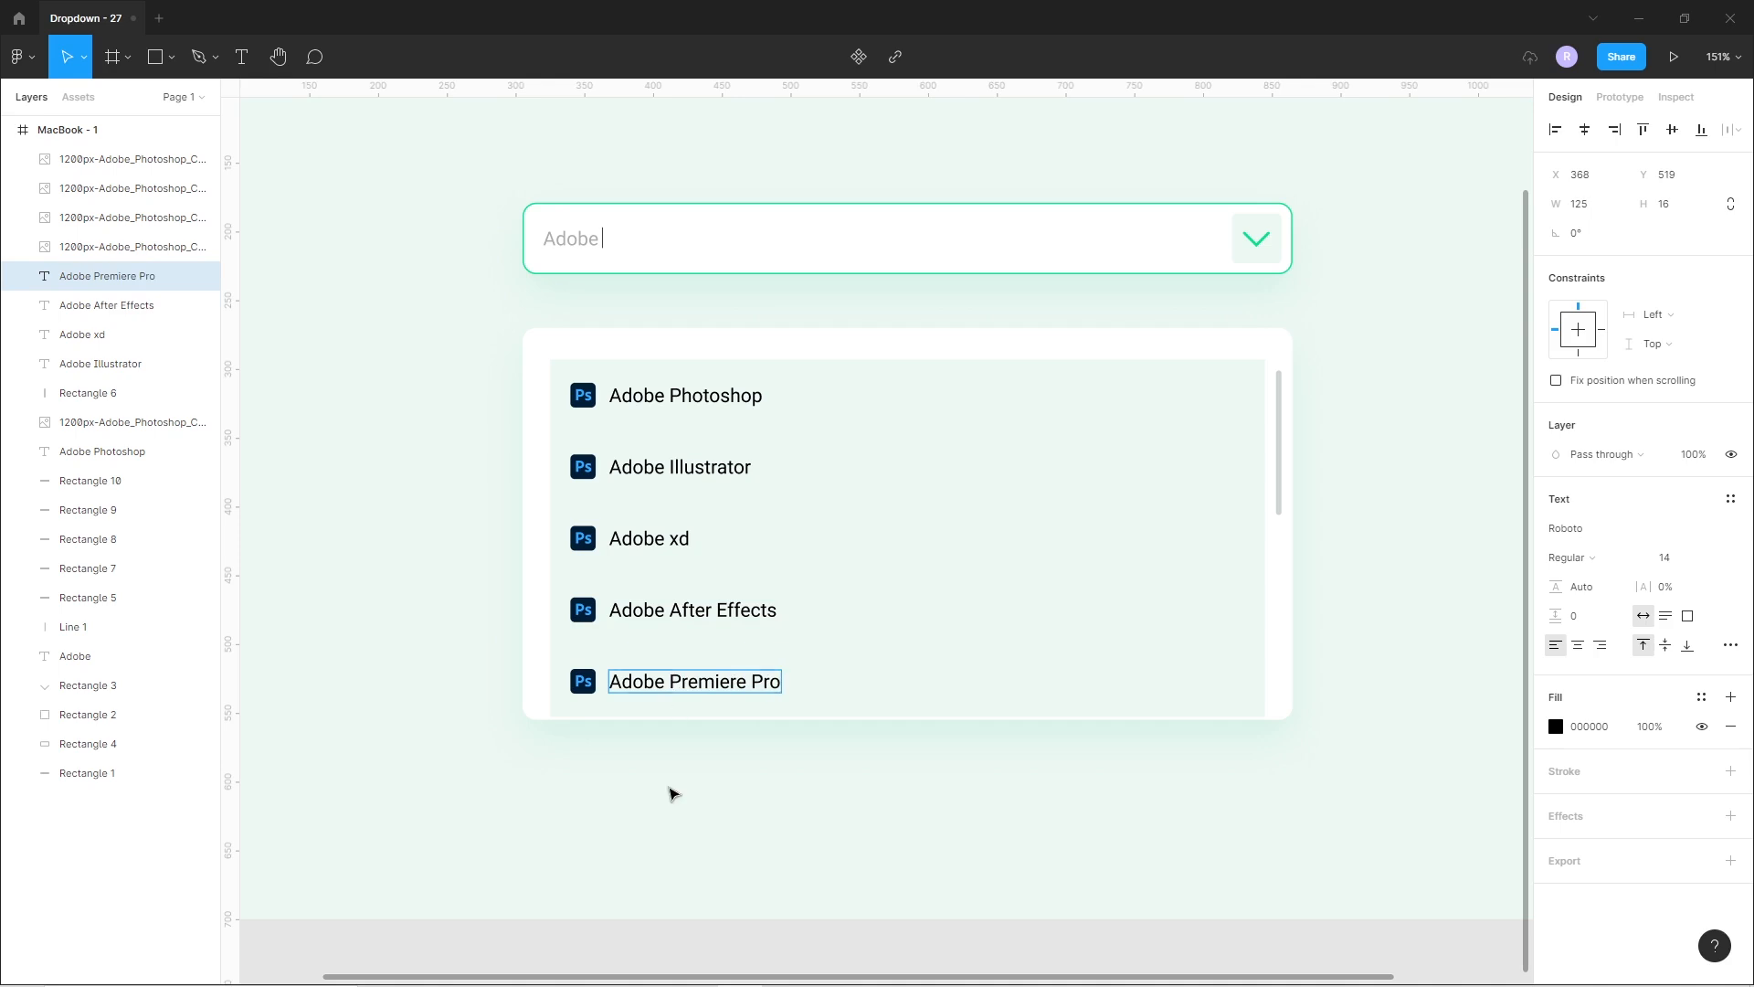
pyautogui.click(670, 732)
# Switch to File Explorer and import the Illustrator, After Effects, XD and Premiere Pro icons onto the canvas below the frame.
pyautogui.scroll(1, 665, 726)
pyautogui.scroll(-2, 785, 650)
pyautogui.scroll(-1, 786, 676)
pyautogui.moveTo(706, 792); pyautogui.dragTo(701, 718)
pyautogui.moveTo(666, 822); pyautogui.dragTo(677, 795)
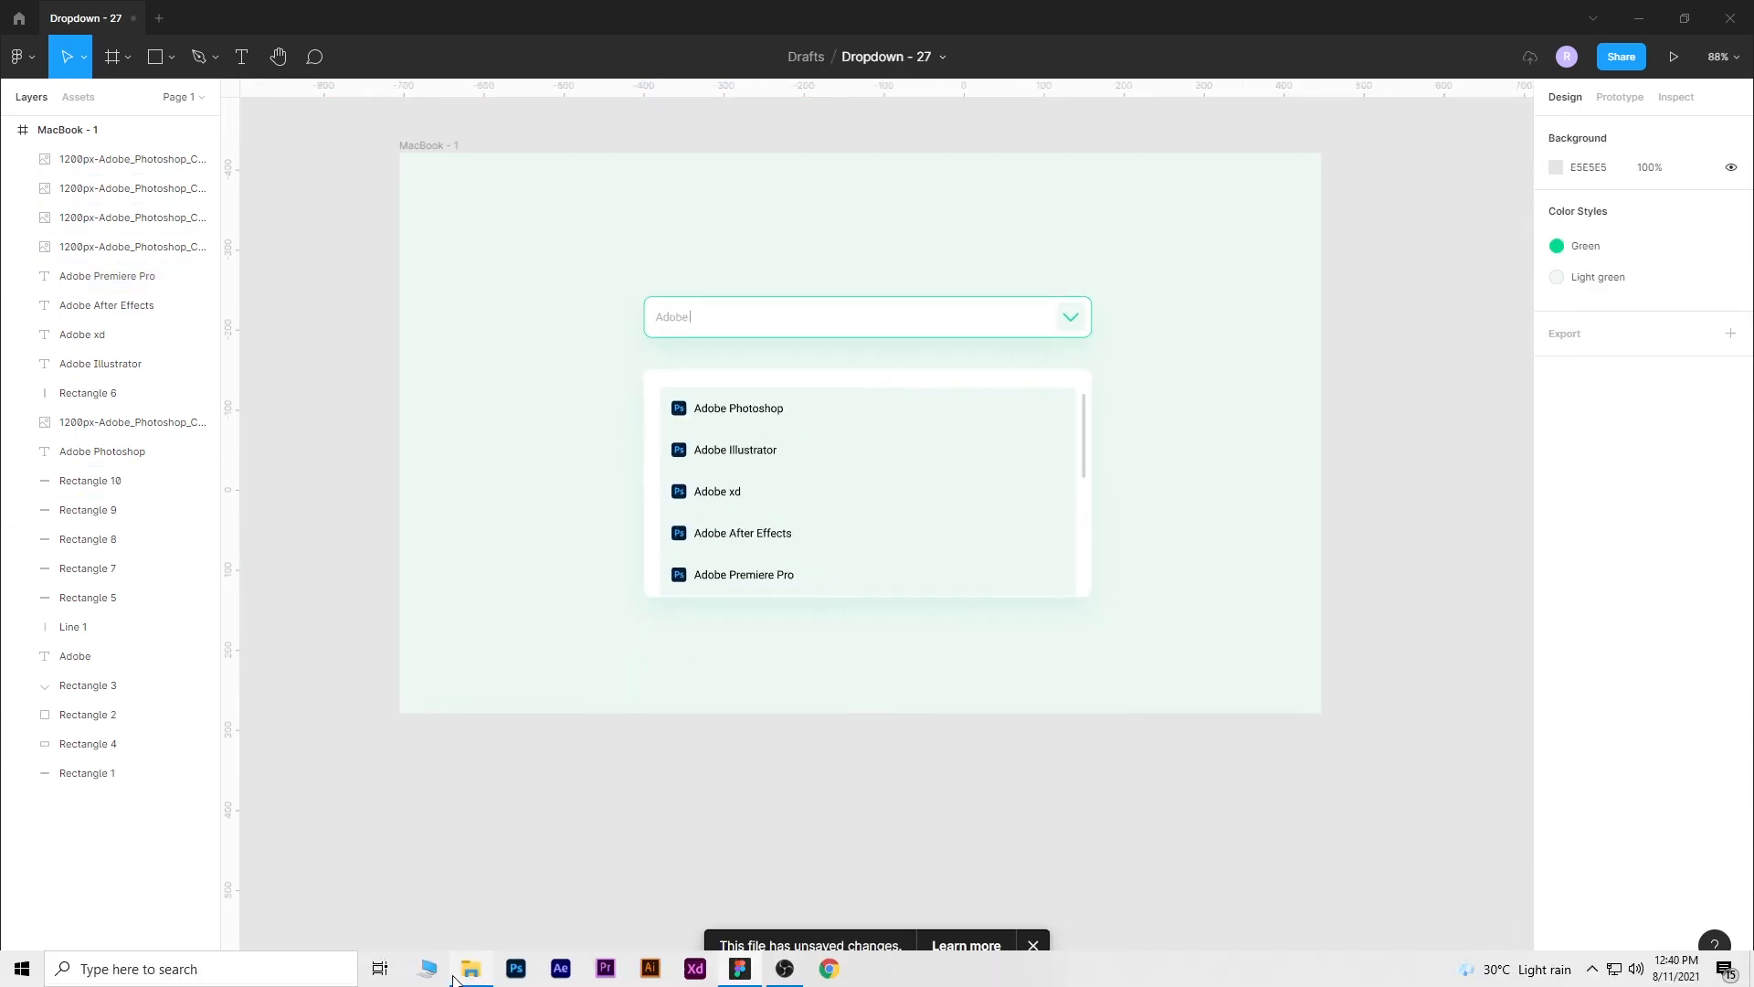
pyautogui.click(455, 978)
pyautogui.moveTo(310, 329); pyautogui.dragTo(512, 228)
pyautogui.keyDown('ctrl'); pyautogui.click(727, 240); pyautogui.keyUp('ctrl')
pyautogui.moveTo(728, 239); pyautogui.dragTo(628, 831)
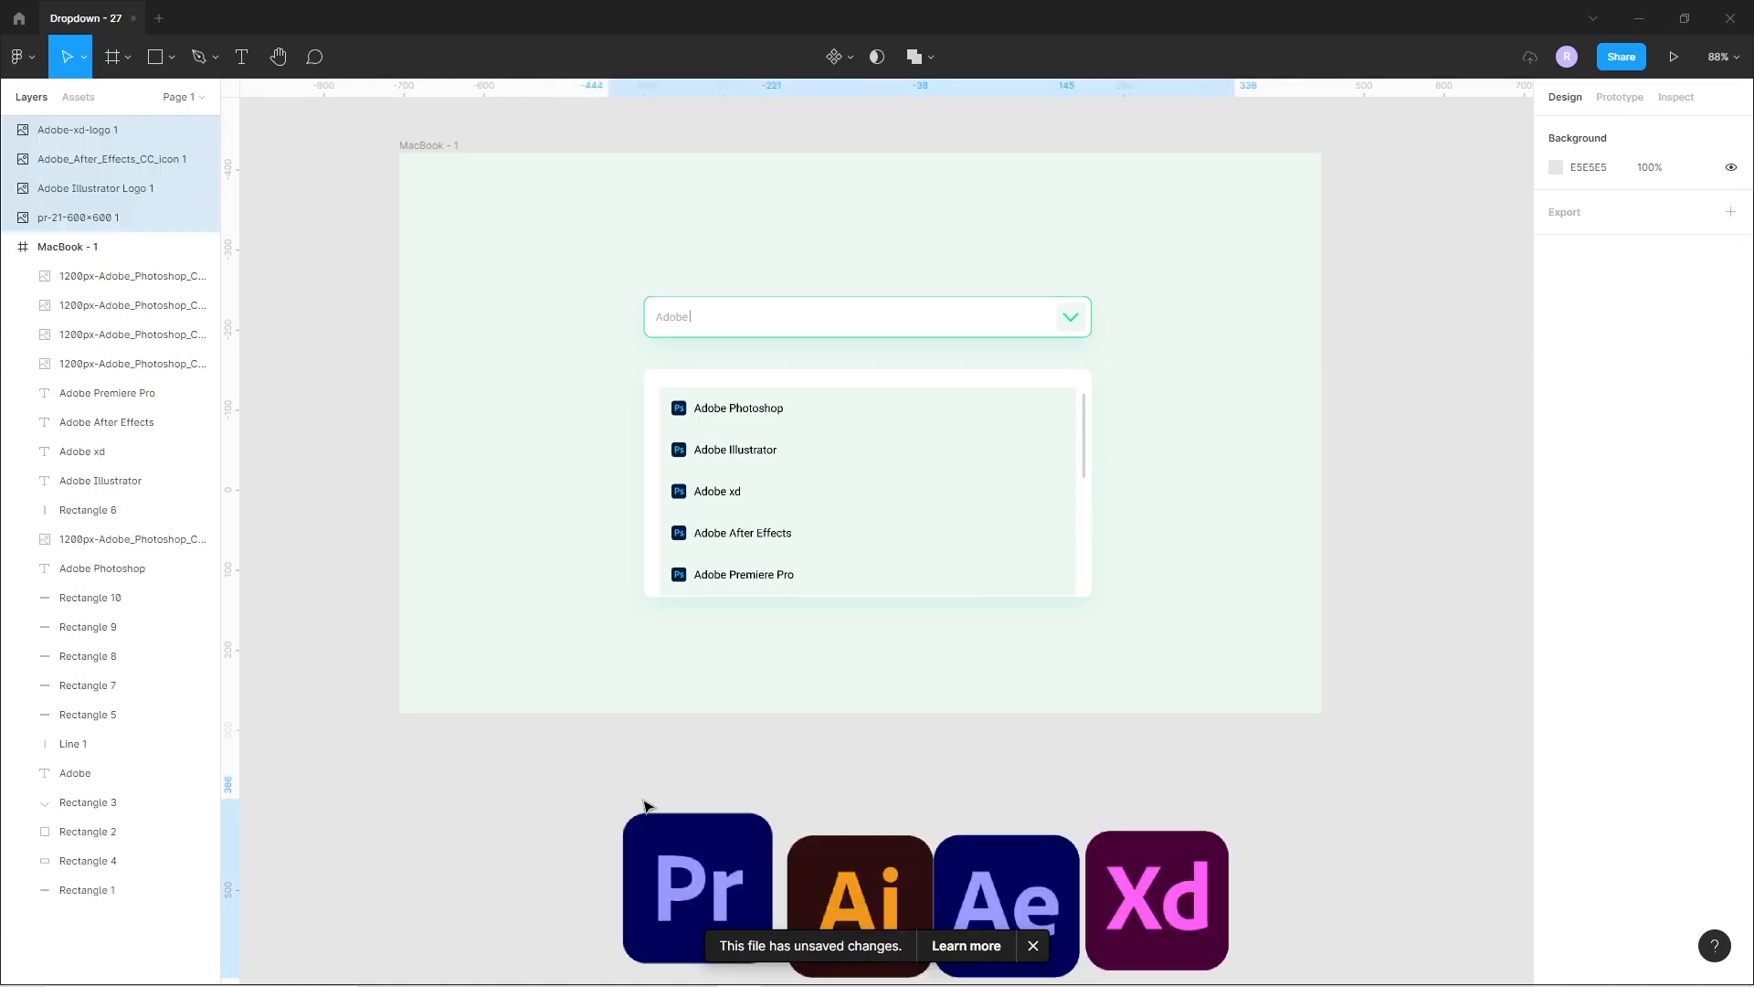
# Scale the four imported icons down together and place them on the frame beside the list panel.
pyautogui.scroll(-1, 630, 794)
pyautogui.moveTo(469, 692); pyautogui.dragTo(615, 367)
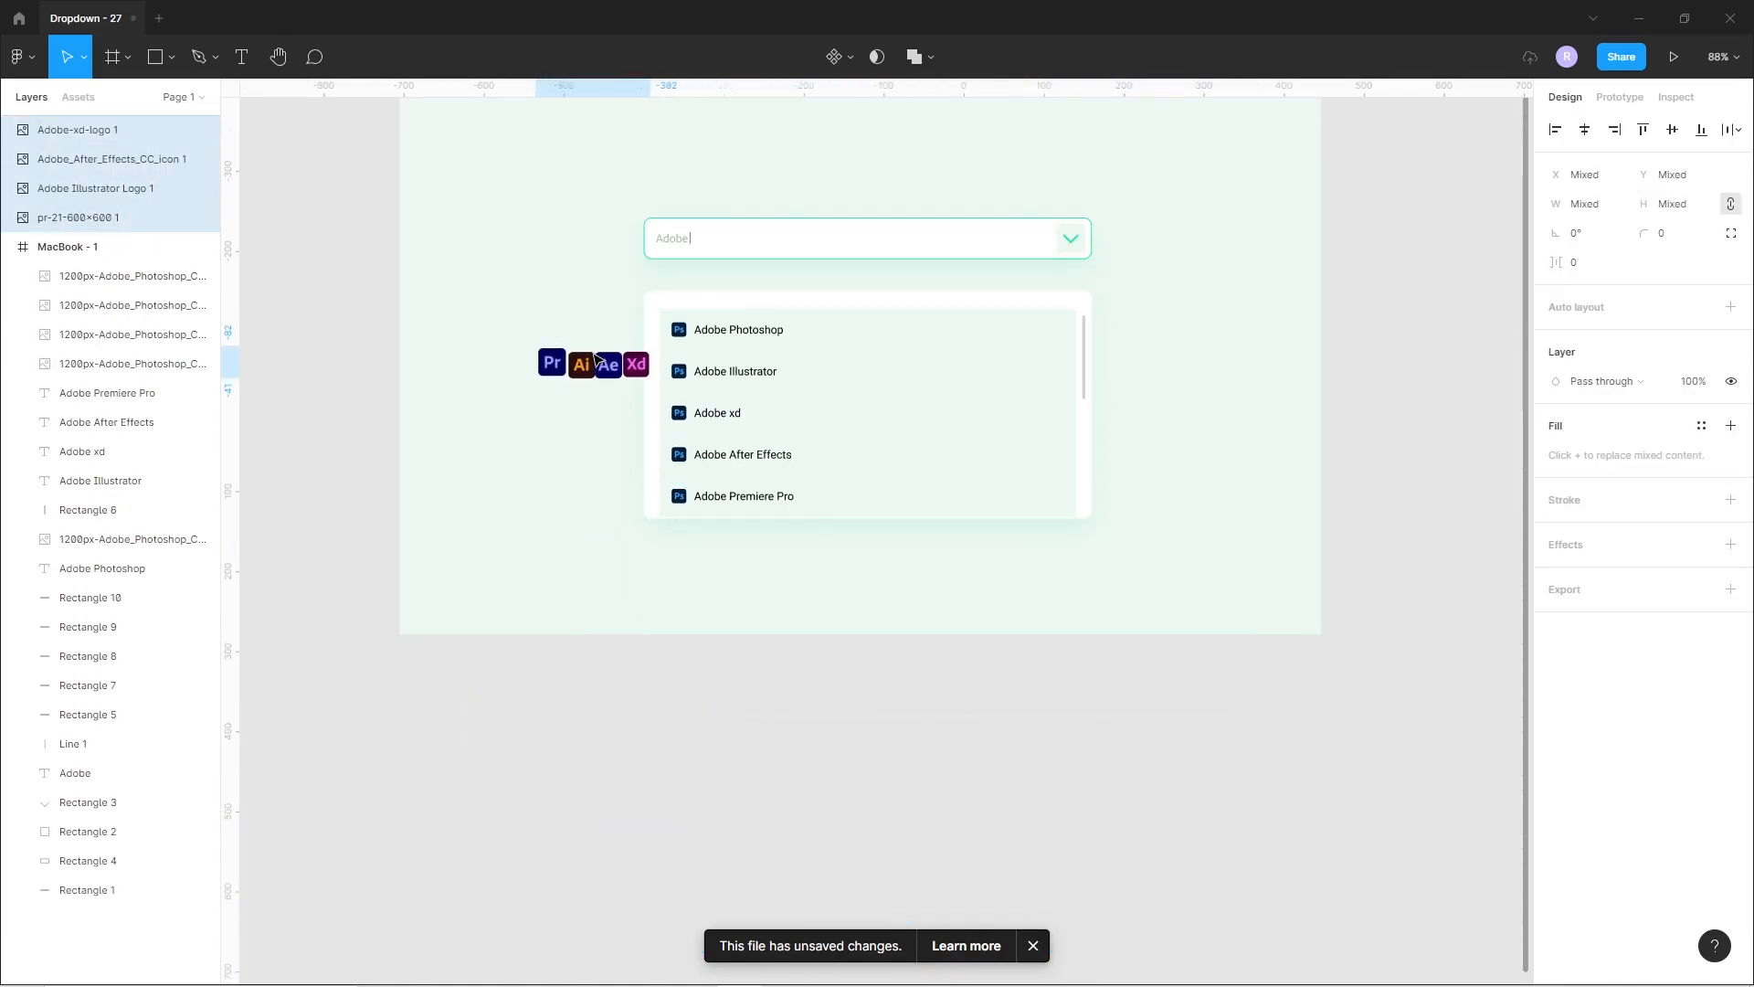
pyautogui.scroll(5, 629, 361)
pyautogui.moveTo(694, 437); pyautogui.dragTo(599, 407)
pyautogui.moveTo(407, 402); pyautogui.dragTo(461, 514)
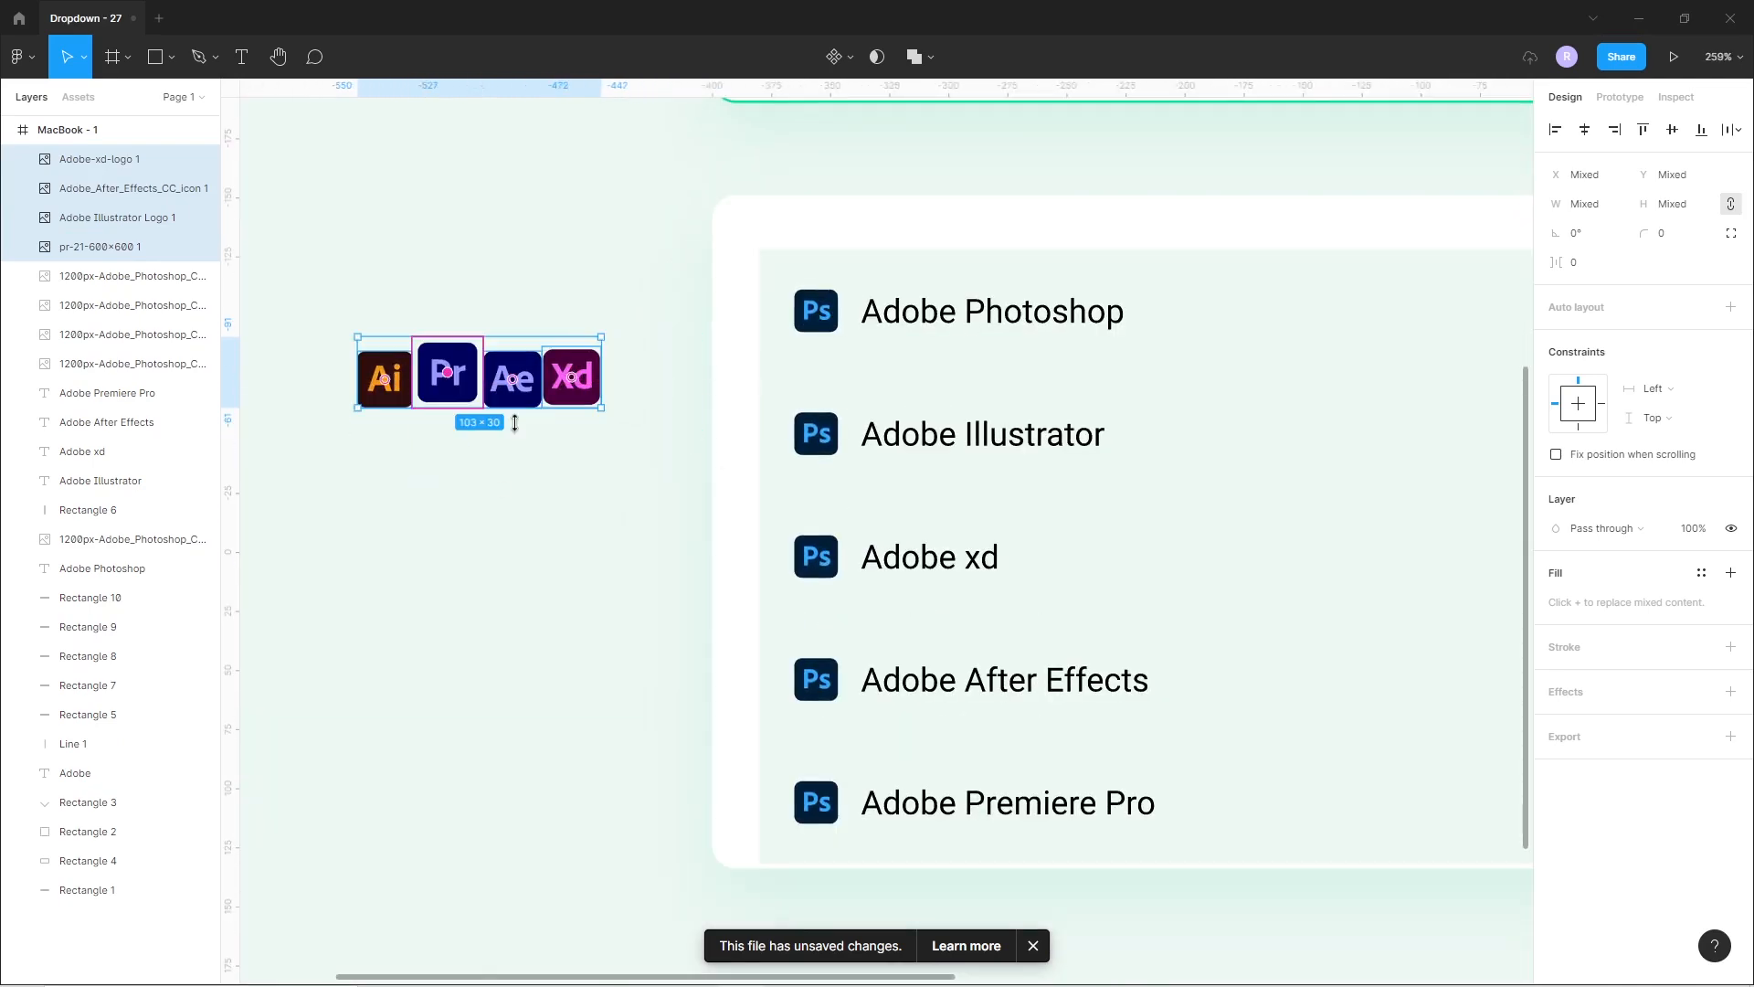
pyautogui.hotkey('ctrl', 'z')
pyautogui.click(465, 515)
# Set the imported Premiere Pro icon's width to 20, matching the Photoshop icon in the first row.
pyautogui.click(816, 310)
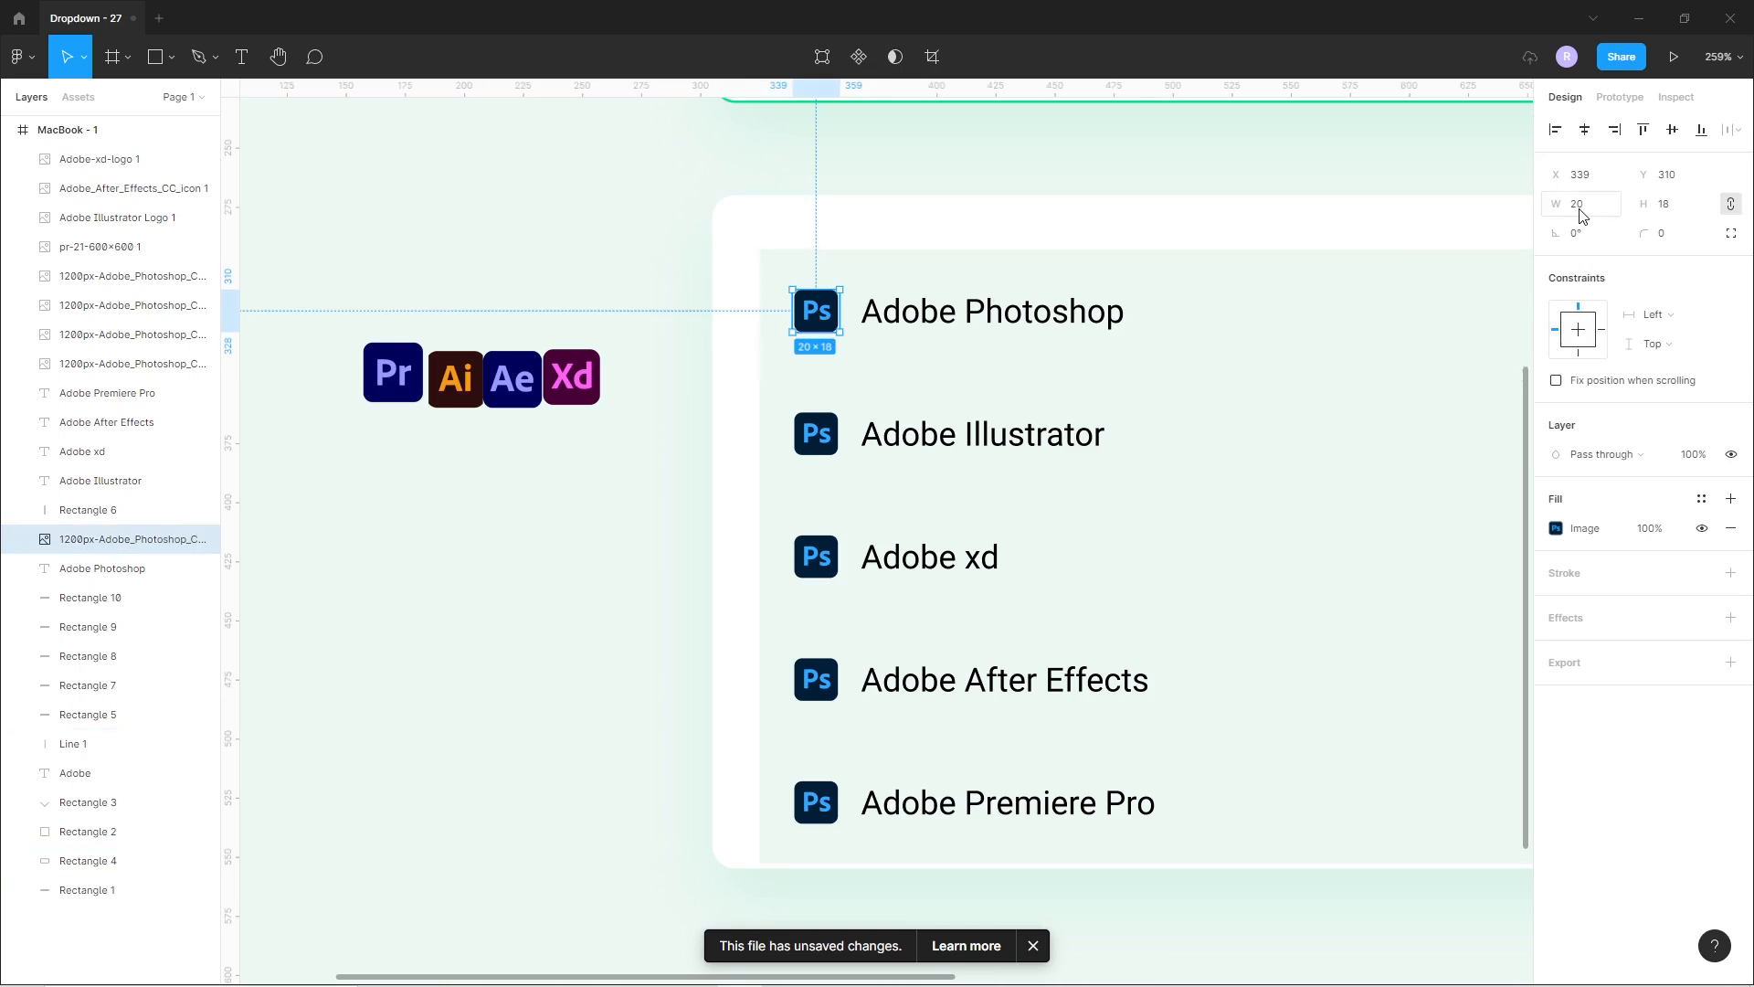
pyautogui.click(426, 400)
pyautogui.click(1583, 215)
pyautogui.write('20')
pyautogui.press('Return')
# Set the imported After Effects and XD icons to a width of 20, and spread the icons apart beside the panel.
pyautogui.click(337, 479)
pyautogui.click(459, 390)
pyautogui.click(485, 413)
pyautogui.click(512, 382)
pyautogui.keyDown('shift'); pyautogui.click(572, 377); pyautogui.keyUp('shift')
pyautogui.click(1585, 216)
pyautogui.write('20')
pyautogui.press('Return')
pyautogui.click(630, 473)
pyautogui.moveTo(508, 377); pyautogui.dragTo(654, 474)
pyautogui.moveTo(462, 388); pyautogui.dragTo(529, 510)
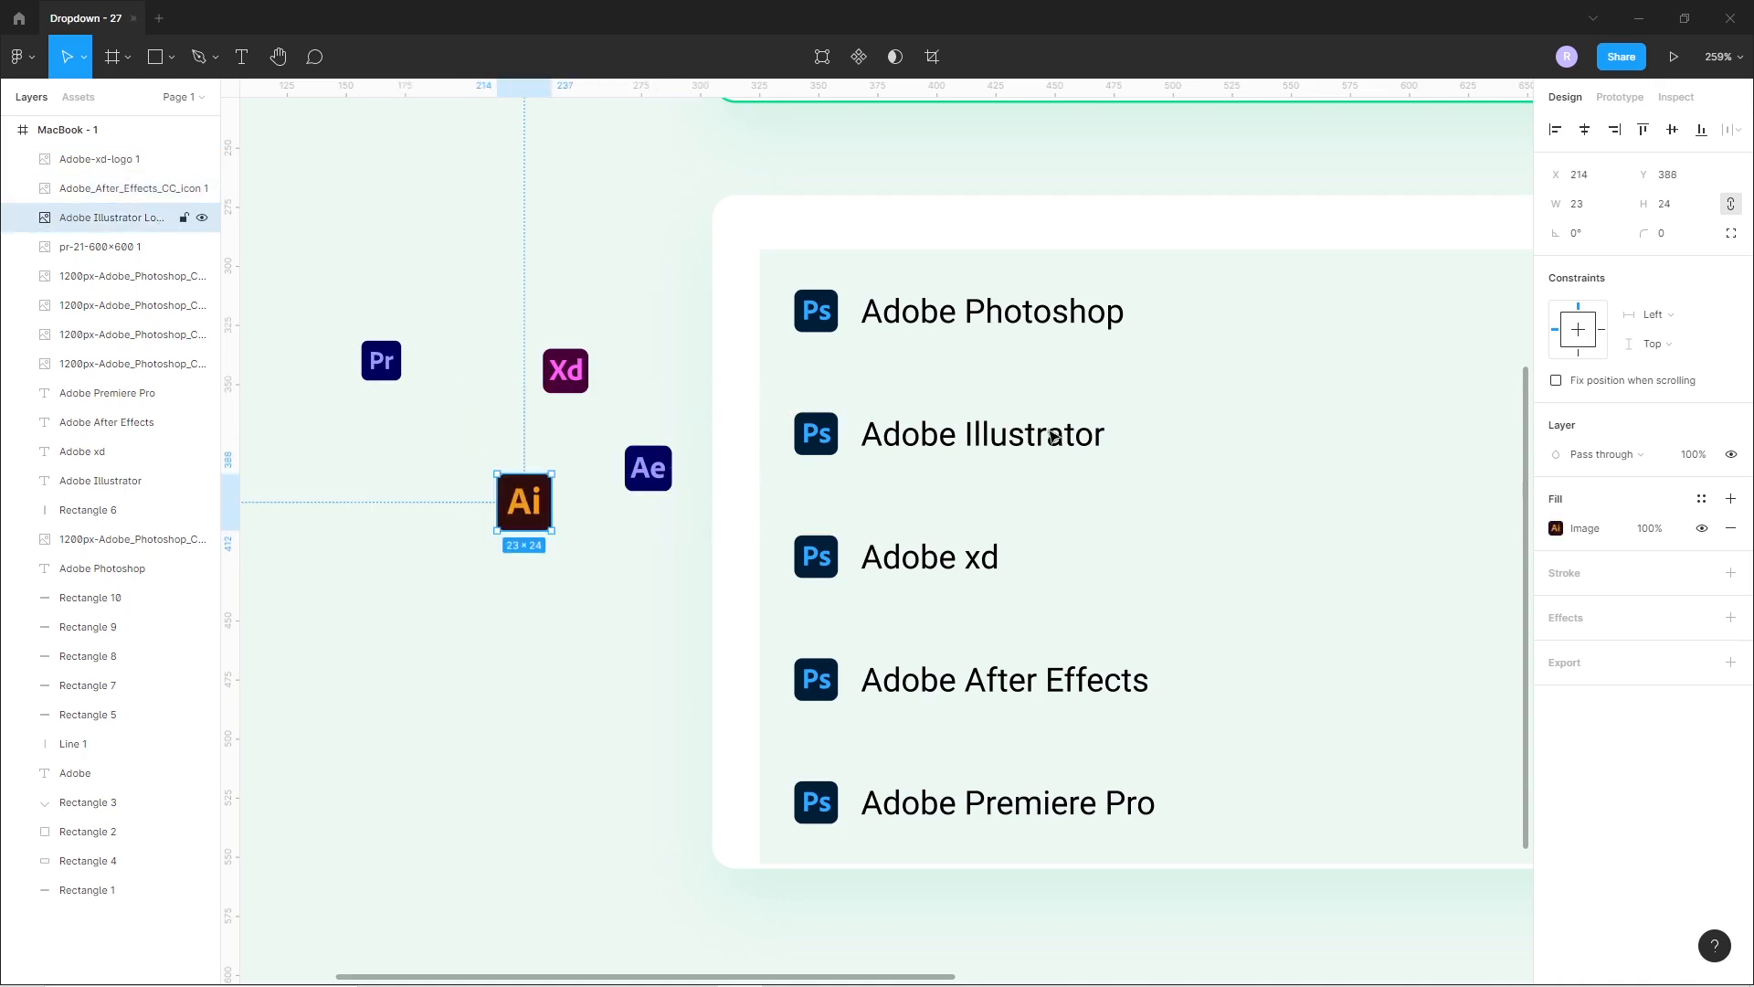
# Change the Illustrator icon's image fill mode to Fit.
pyautogui.click(1558, 530)
pyautogui.click(1359, 577)
pyautogui.click(1356, 599)
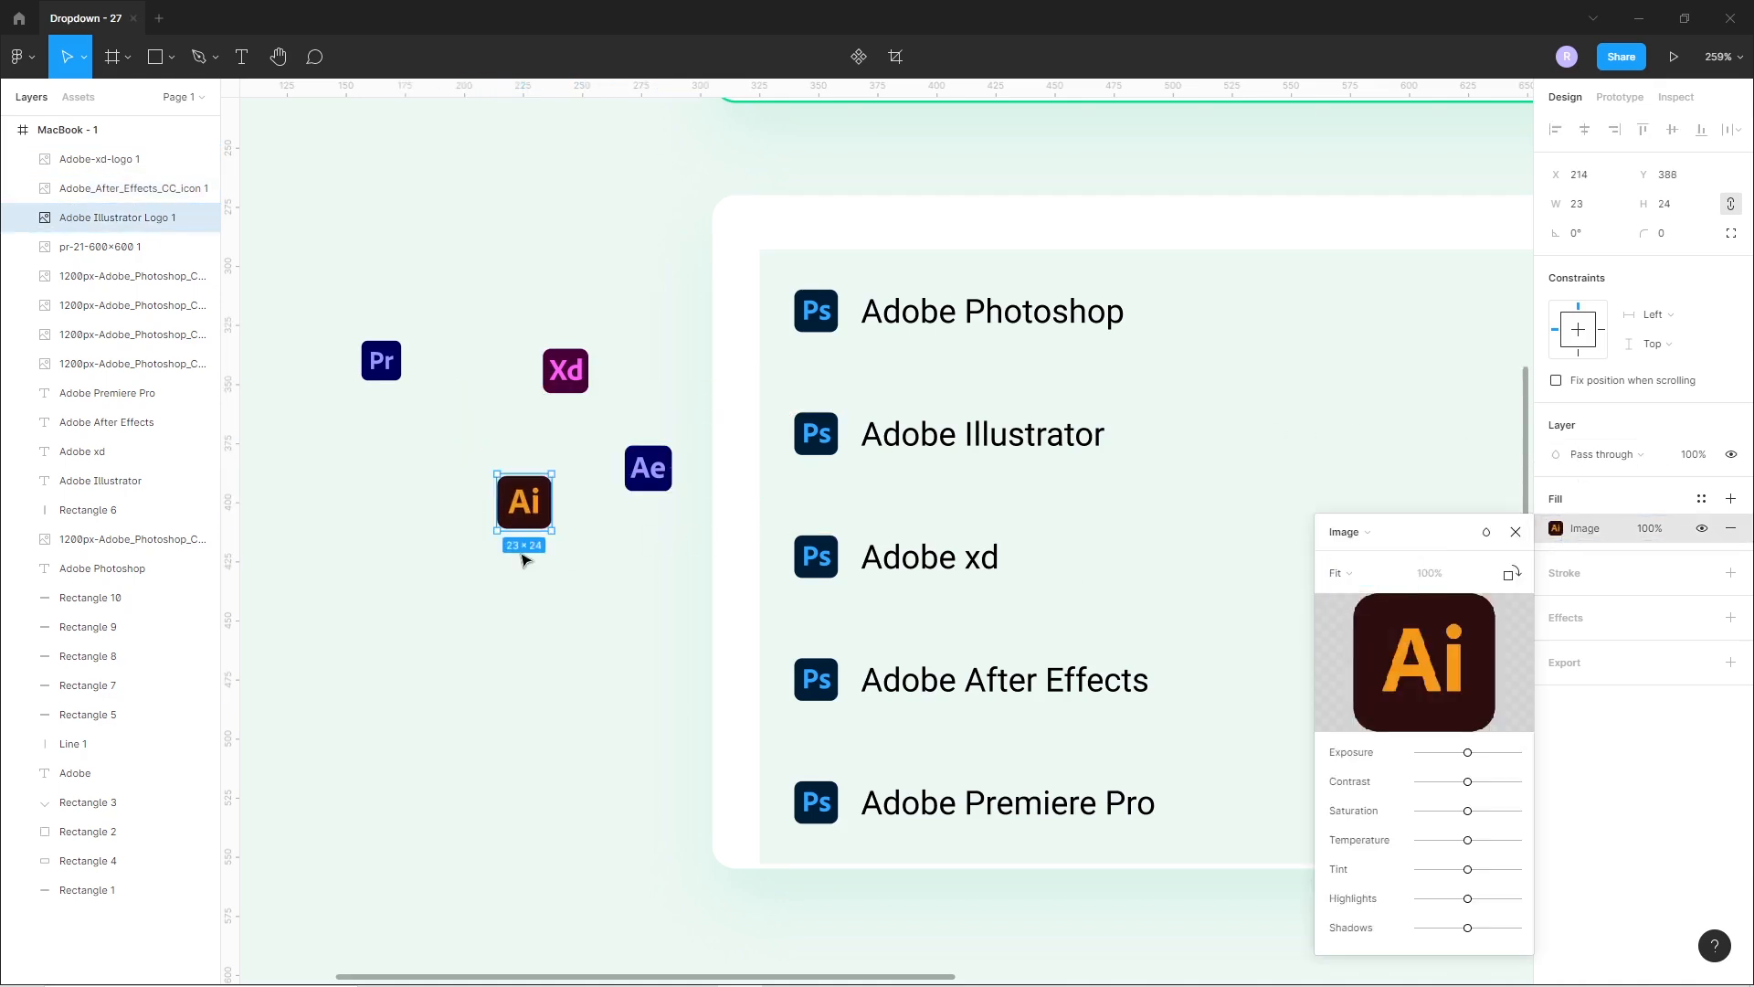
pyautogui.press('Escape')
pyautogui.click(540, 575)
# Place the Illustrator icon in the second row at 19 × 20 and delete the Photoshop icon it replaces.
pyautogui.moveTo(528, 508); pyautogui.dragTo(836, 509)
pyautogui.scroll(5, 843, 468)
pyautogui.moveTo(850, 580); pyautogui.dragTo(777, 421)
pyautogui.click(782, 402)
pyautogui.press('Delete')
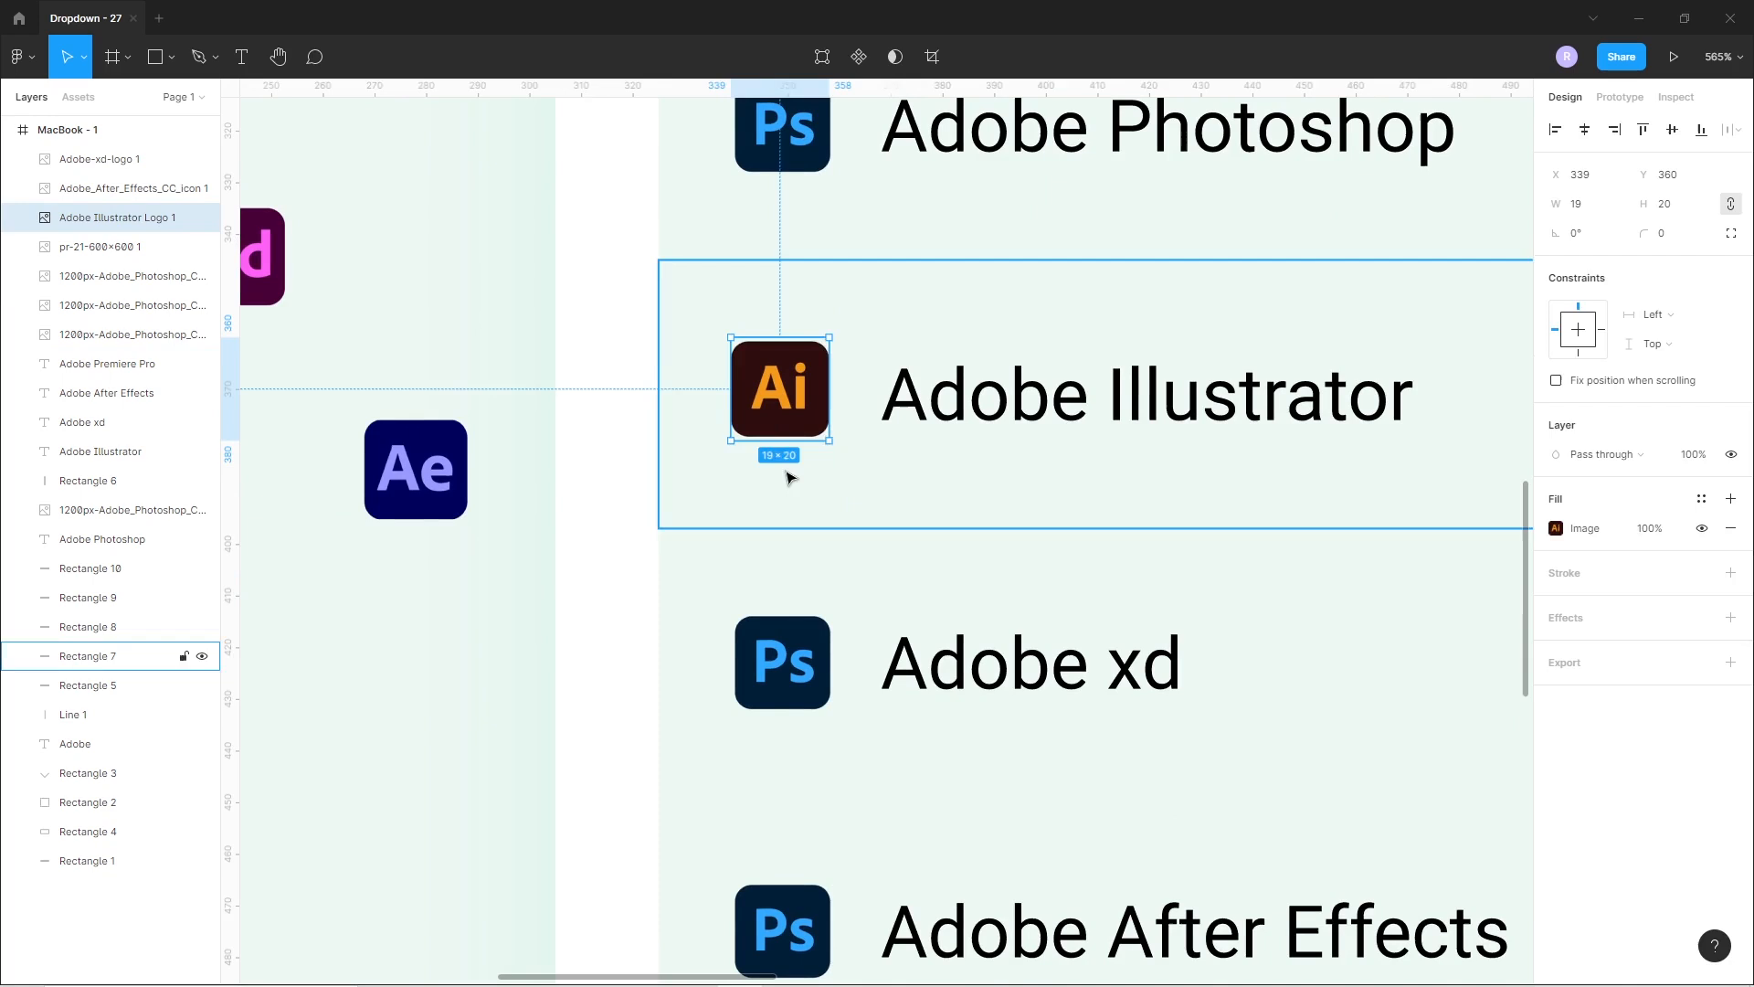
# Place the XD icon beside the "Adobe xd" label and delete the Photoshop icon it replaces.
pyautogui.scroll(-3, 791, 470)
pyautogui.moveTo(572, 470); pyautogui.dragTo(578, 597)
pyautogui.moveTo(467, 351); pyautogui.dragTo(784, 579)
pyautogui.click(785, 588)
pyautogui.press('Delete')
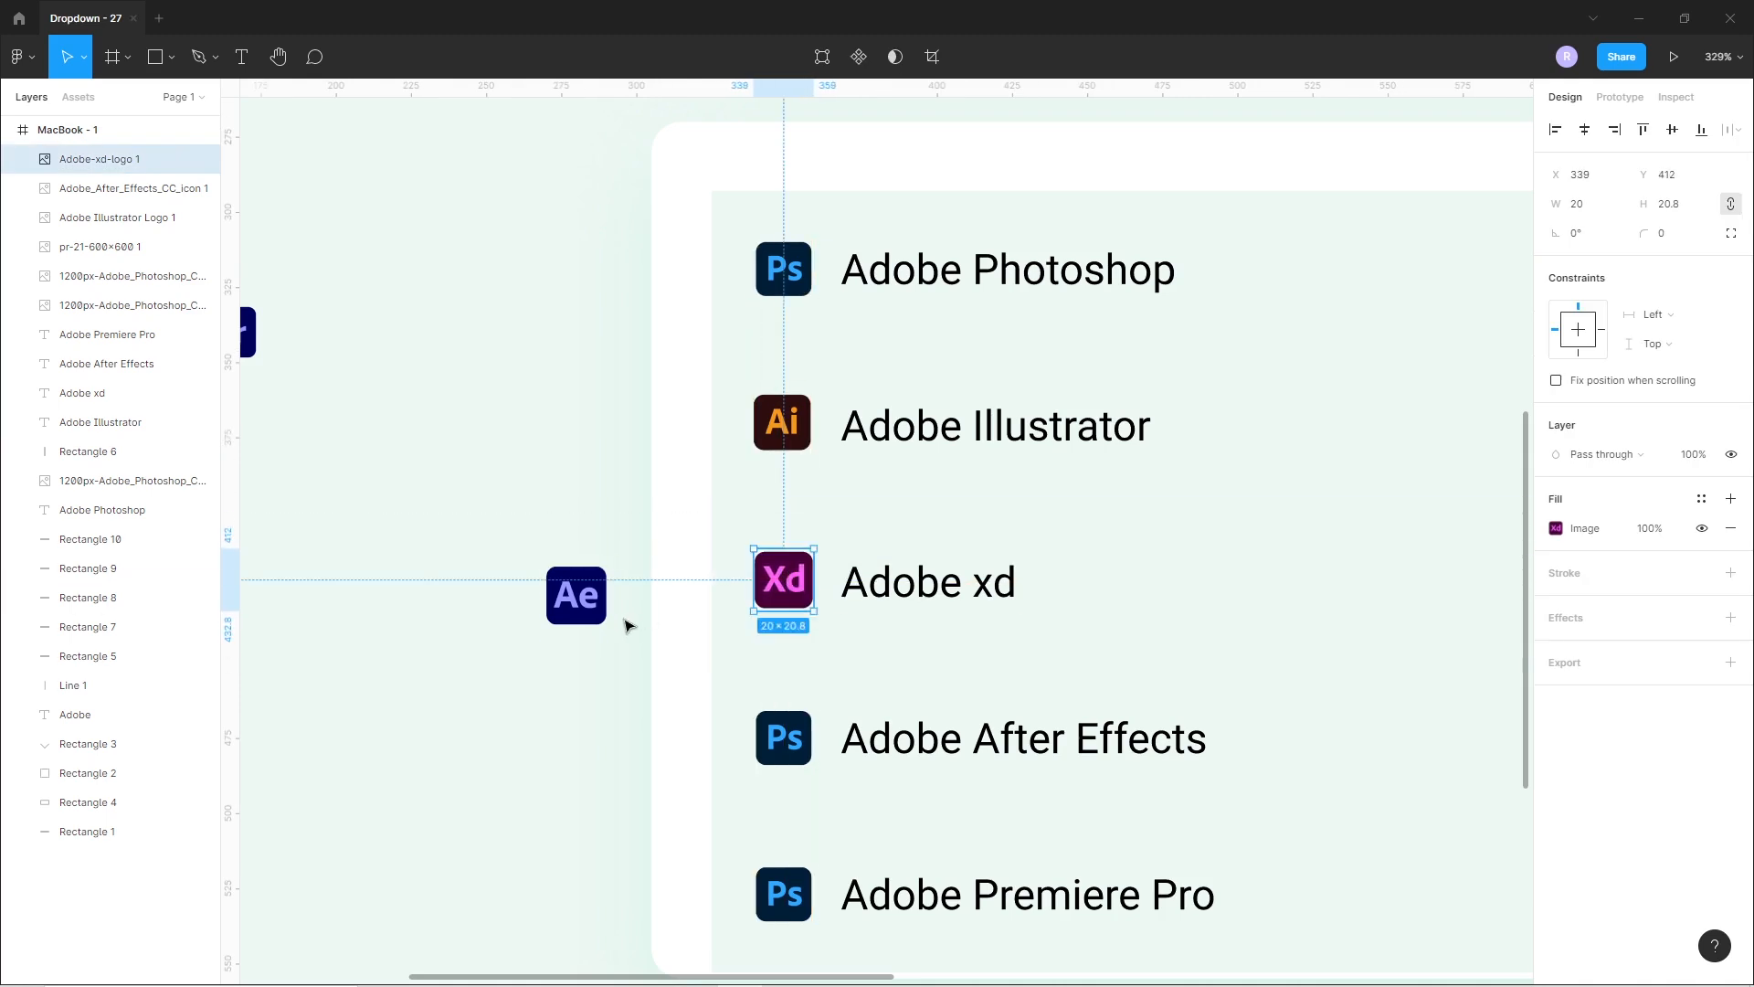
# Move the Premiere Pro and After Effects icons down next to the panel's lower rows.
pyautogui.scroll(-1, 626, 627)
pyautogui.moveTo(430, 426); pyautogui.dragTo(595, 420)
pyautogui.moveTo(436, 356); pyautogui.dragTo(699, 730)
pyautogui.moveTo(754, 598); pyautogui.dragTo(810, 651)
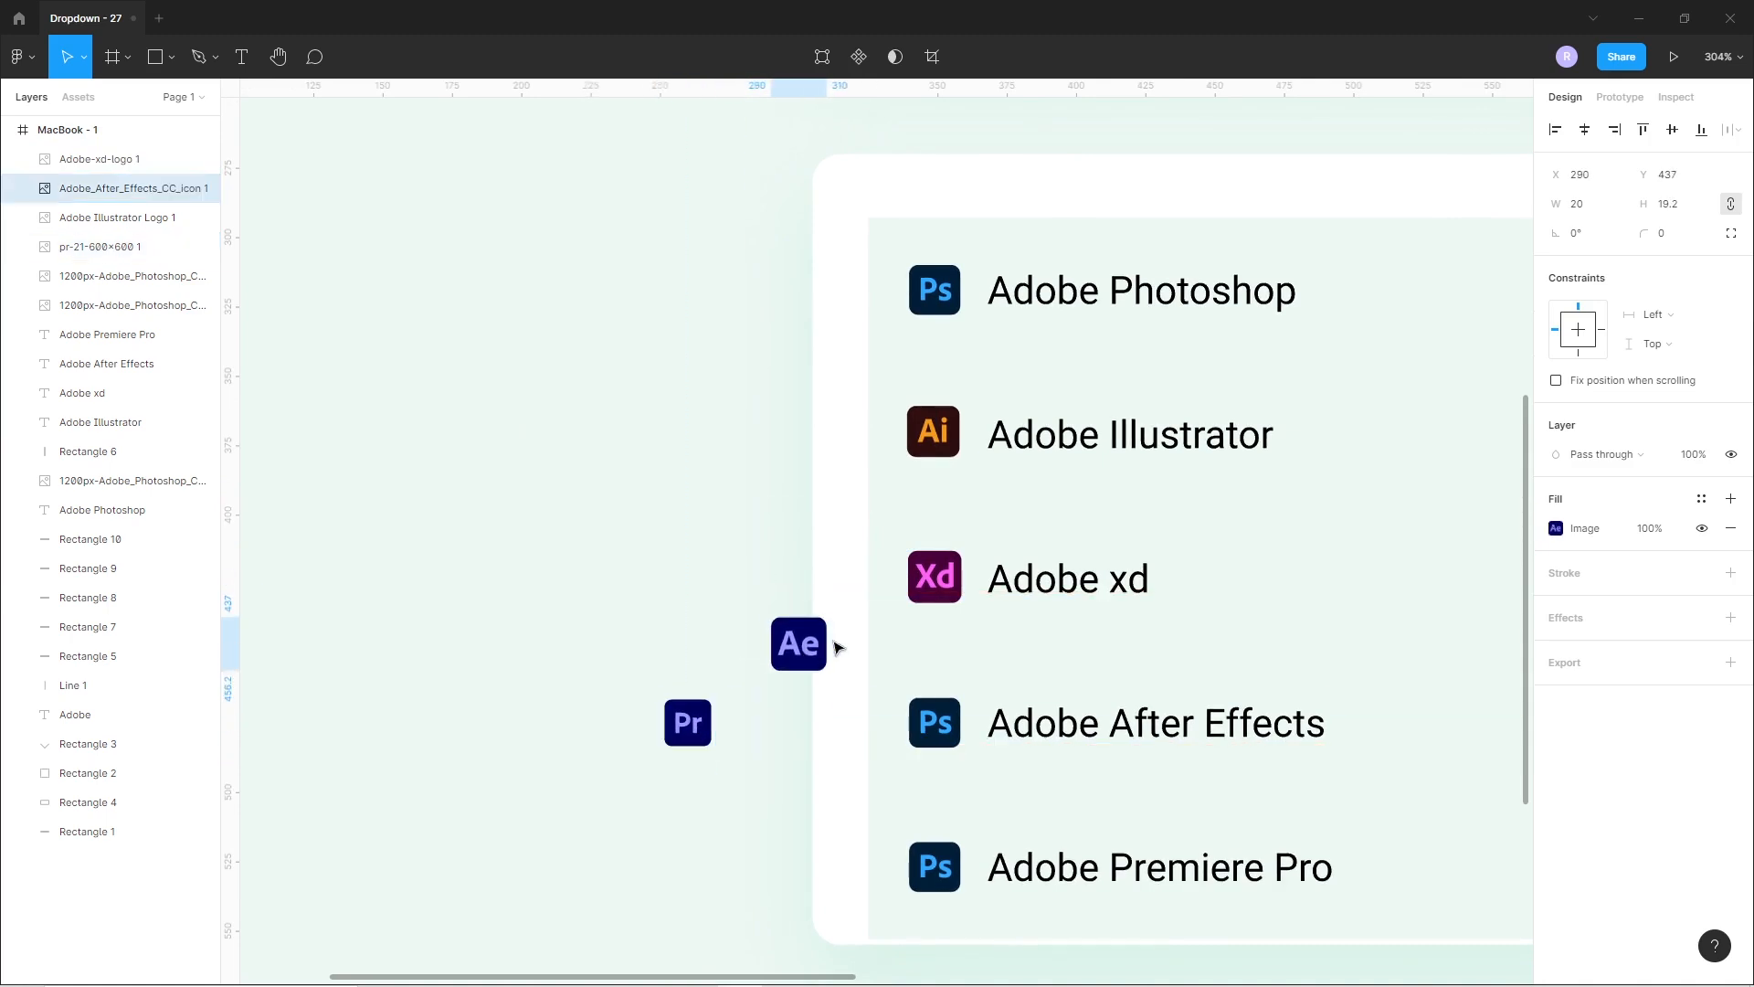
# Change the After Effects icon's image fill mode to Fit and place it over the fourth row's Photoshop icon.
pyautogui.click(1556, 528)
pyautogui.click(1360, 573)
pyautogui.click(1358, 596)
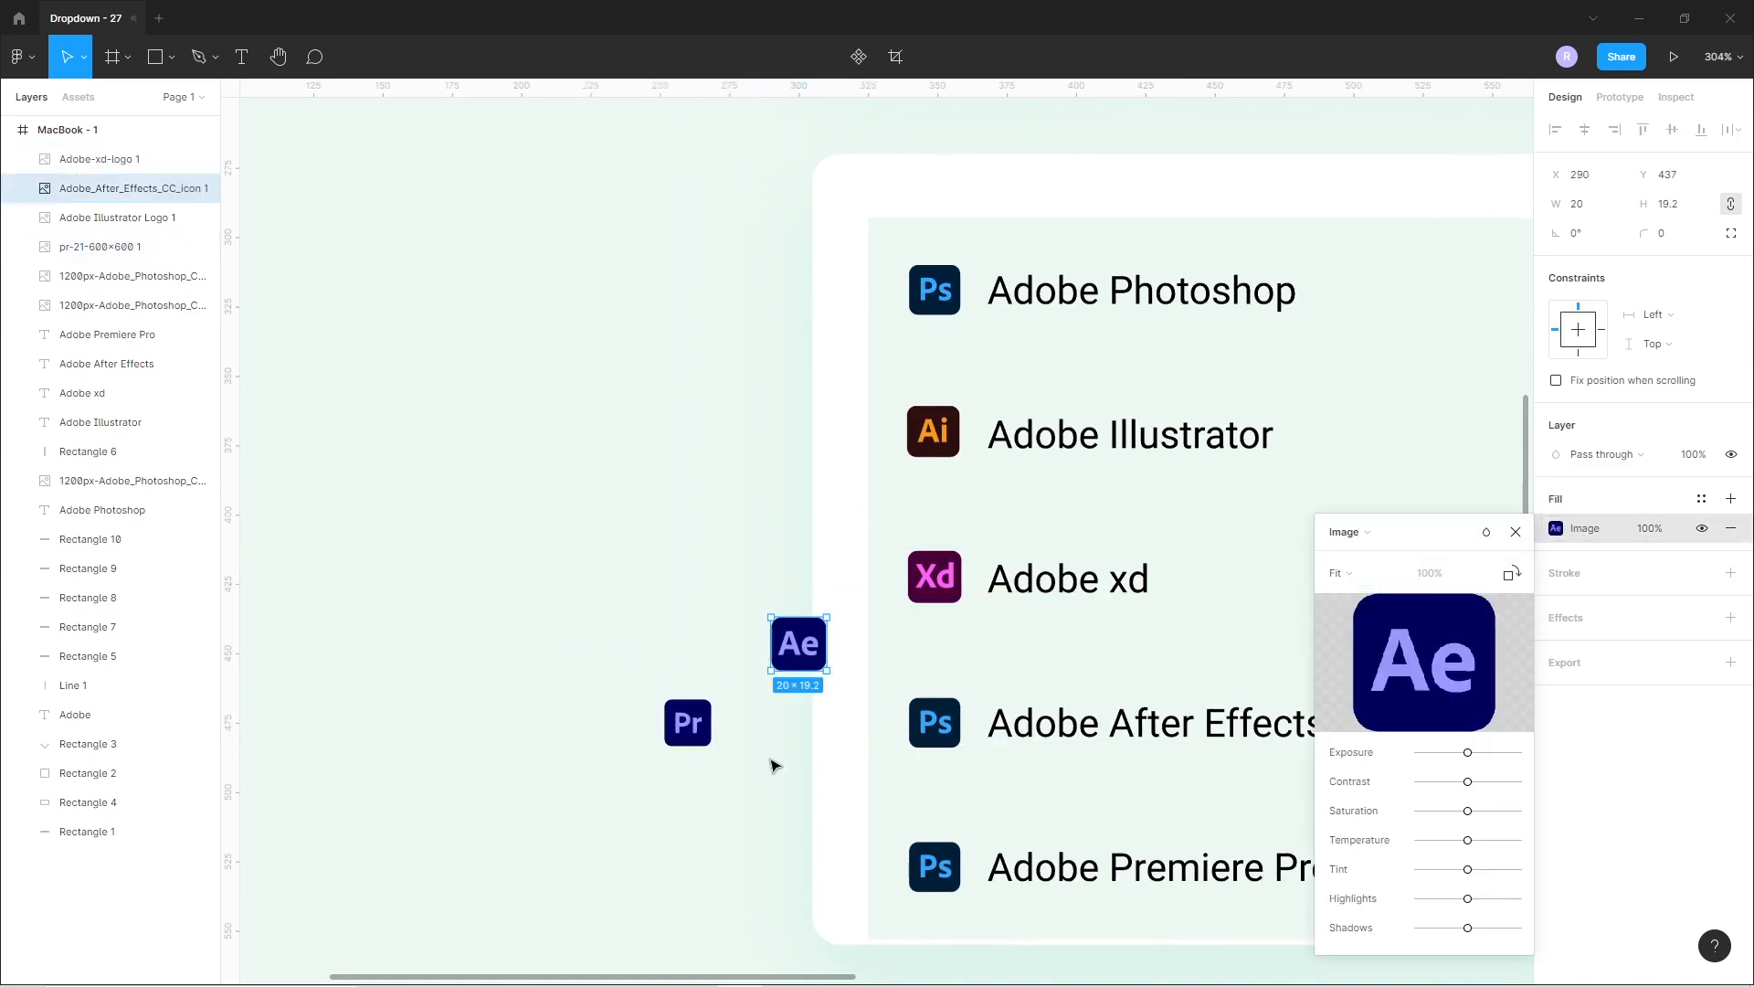
pyautogui.moveTo(794, 652); pyautogui.dragTo(930, 731)
# Place the Premiere Pro icon over the fifth row's Photoshop icon and enlarge it to 22 × 22.
pyautogui.scroll(-3, 799, 612)
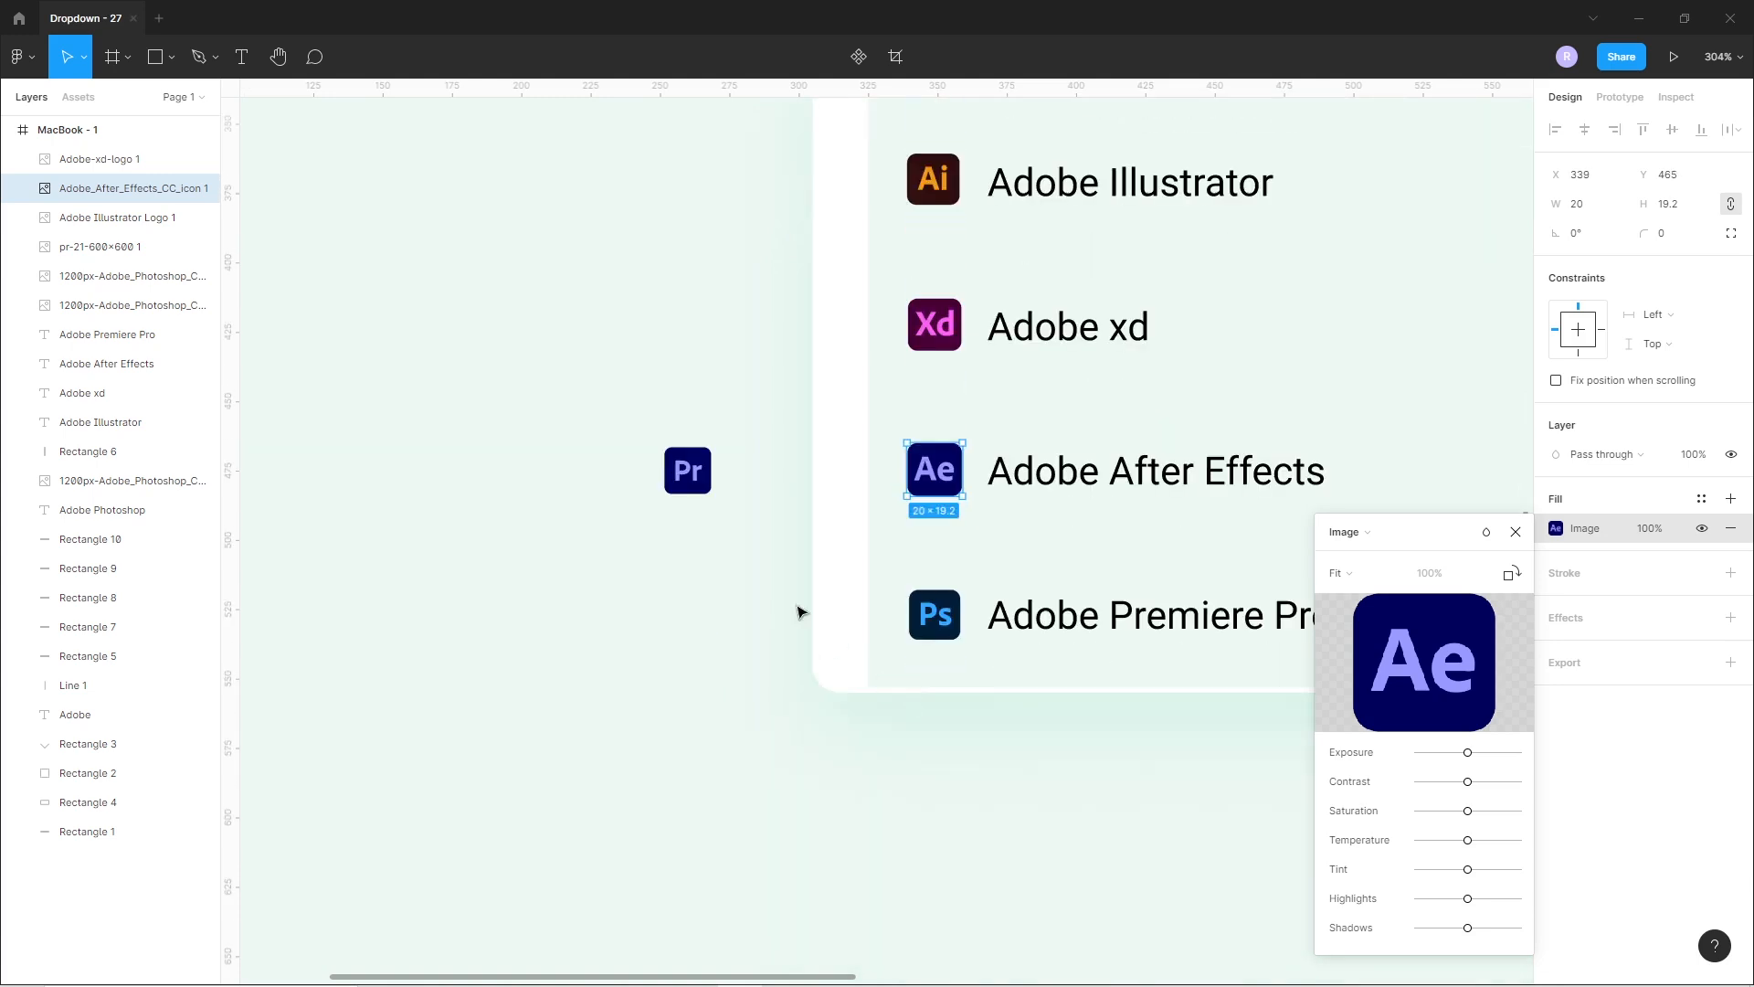
pyautogui.click(784, 530)
pyautogui.moveTo(690, 472); pyautogui.dragTo(935, 617)
pyautogui.scroll(10, 959, 640)
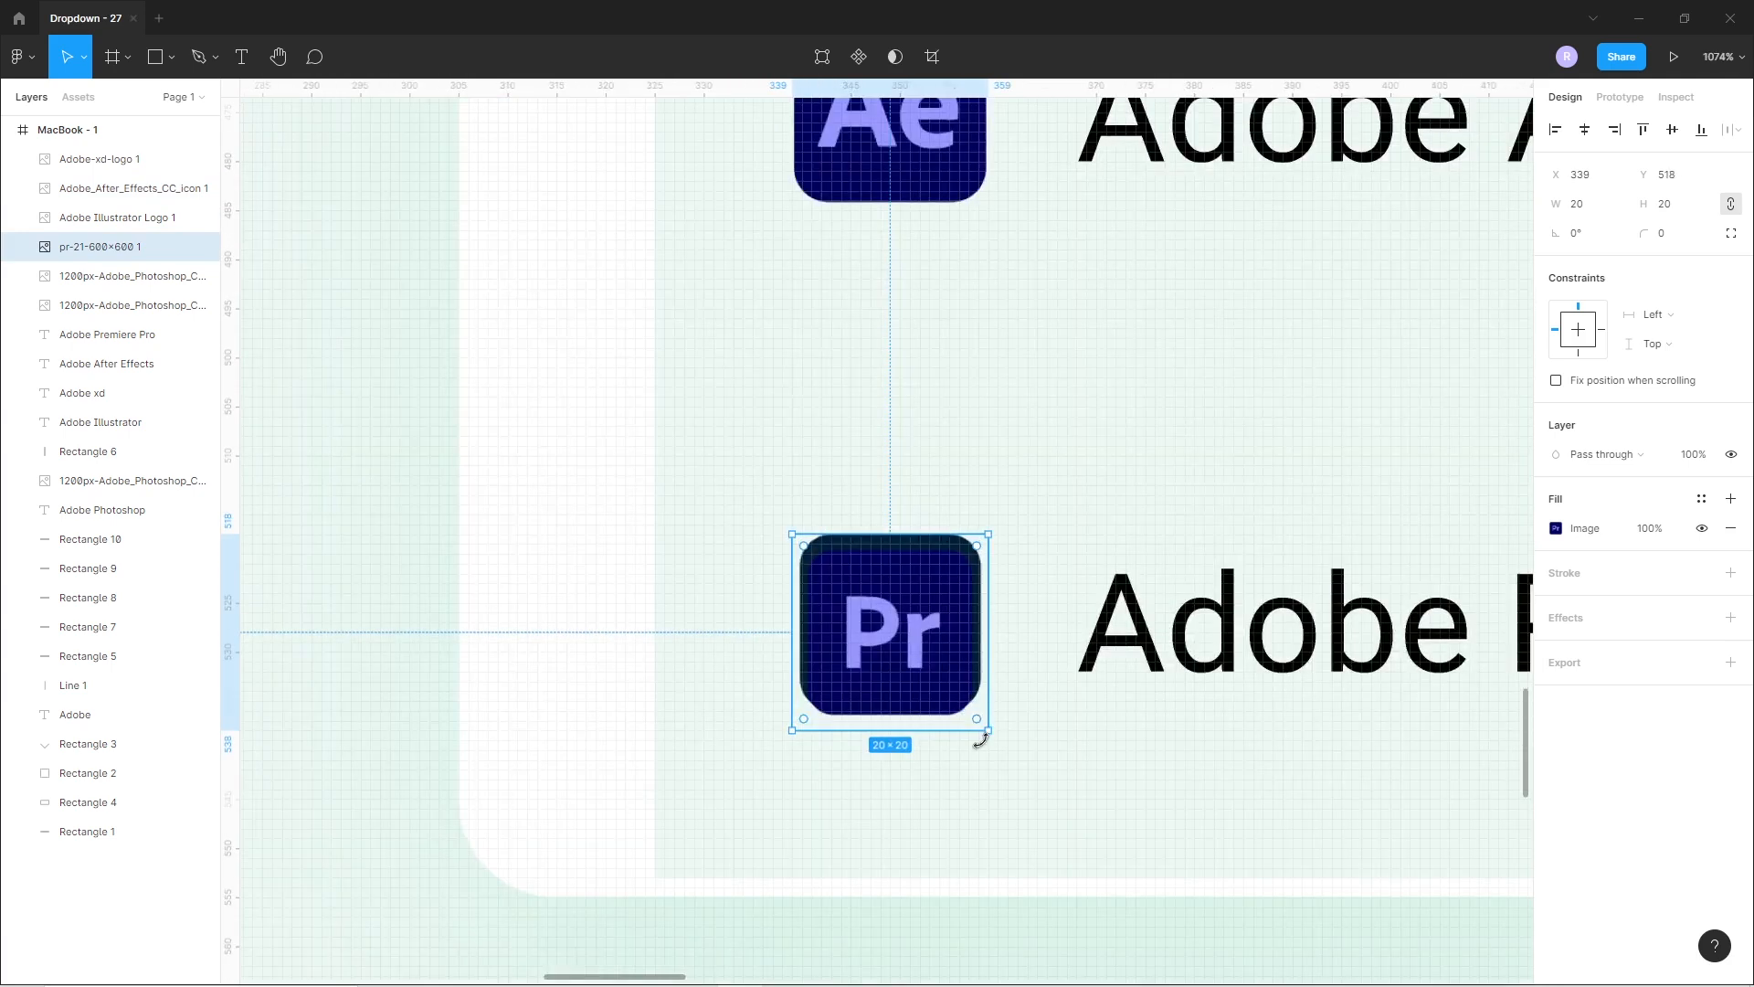
pyautogui.moveTo(994, 736); pyautogui.dragTo(1002, 744)
pyautogui.moveTo(936, 678); pyautogui.dragTo(936, 717)
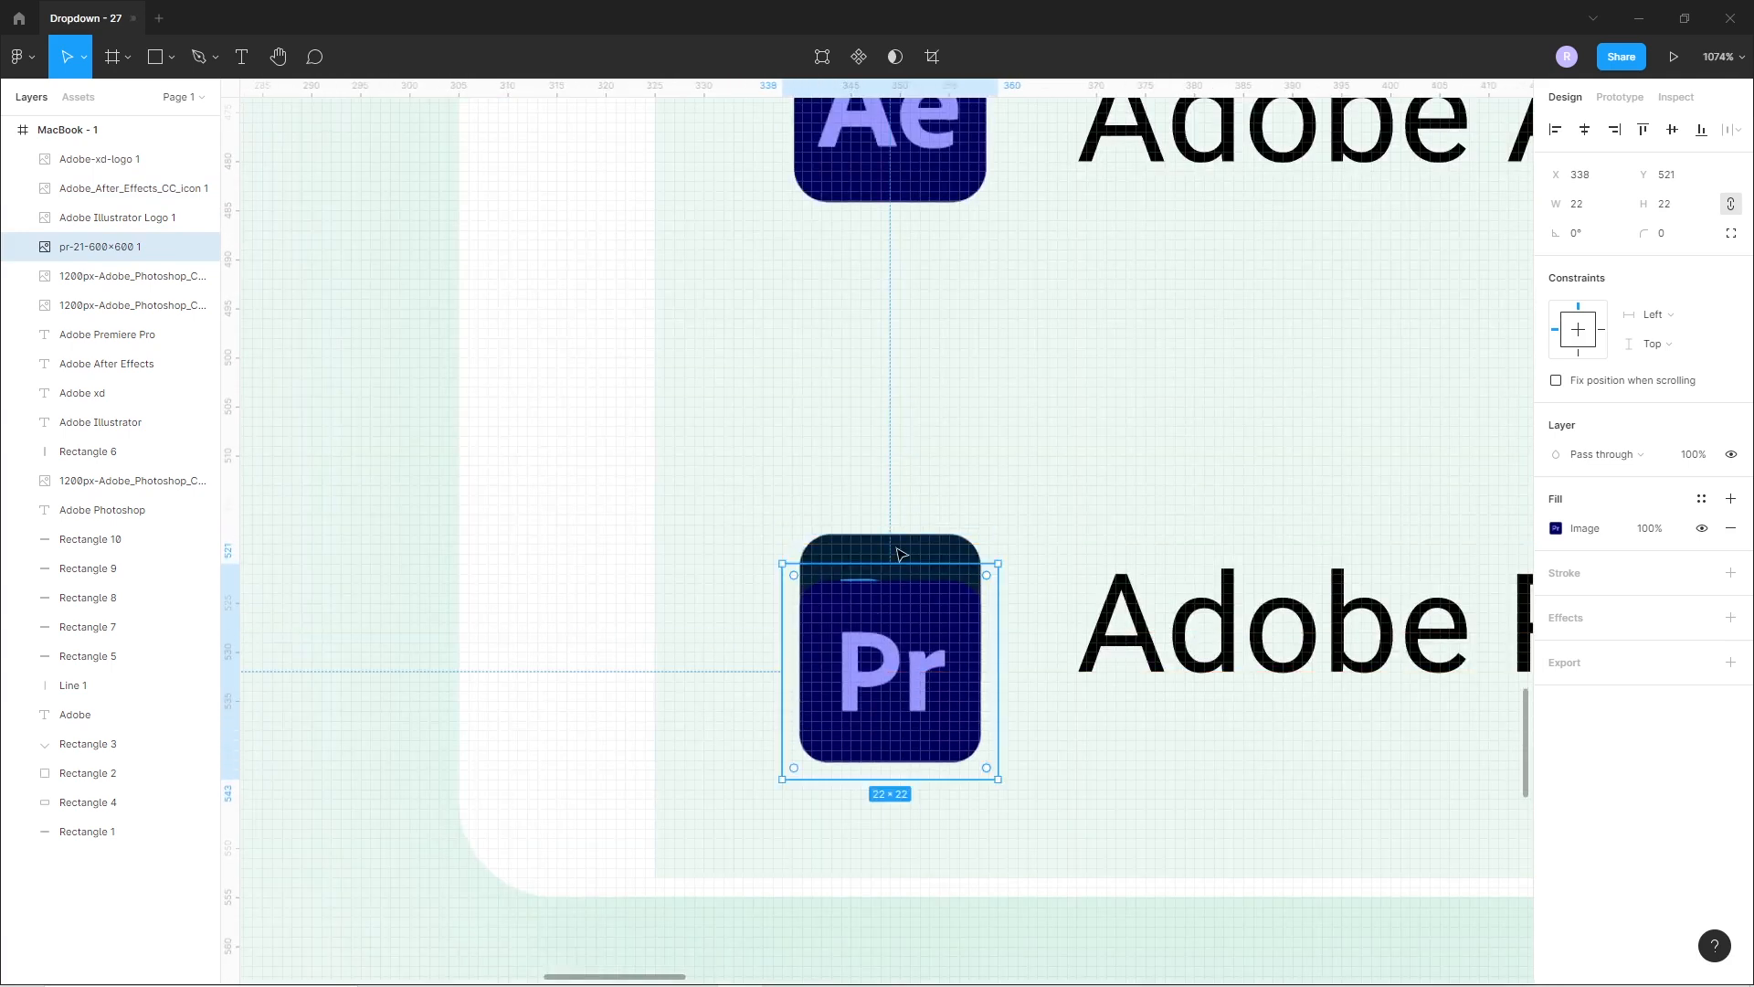
# Delete the Photoshop icons behind the Premiere Pro and After Effects icons.
pyautogui.click(899, 552)
pyautogui.press('Delete')
pyautogui.scroll(5, 978, 411)
pyautogui.moveTo(906, 550); pyautogui.dragTo(927, 586)
pyautogui.click(900, 476)
pyautogui.press('Delete')
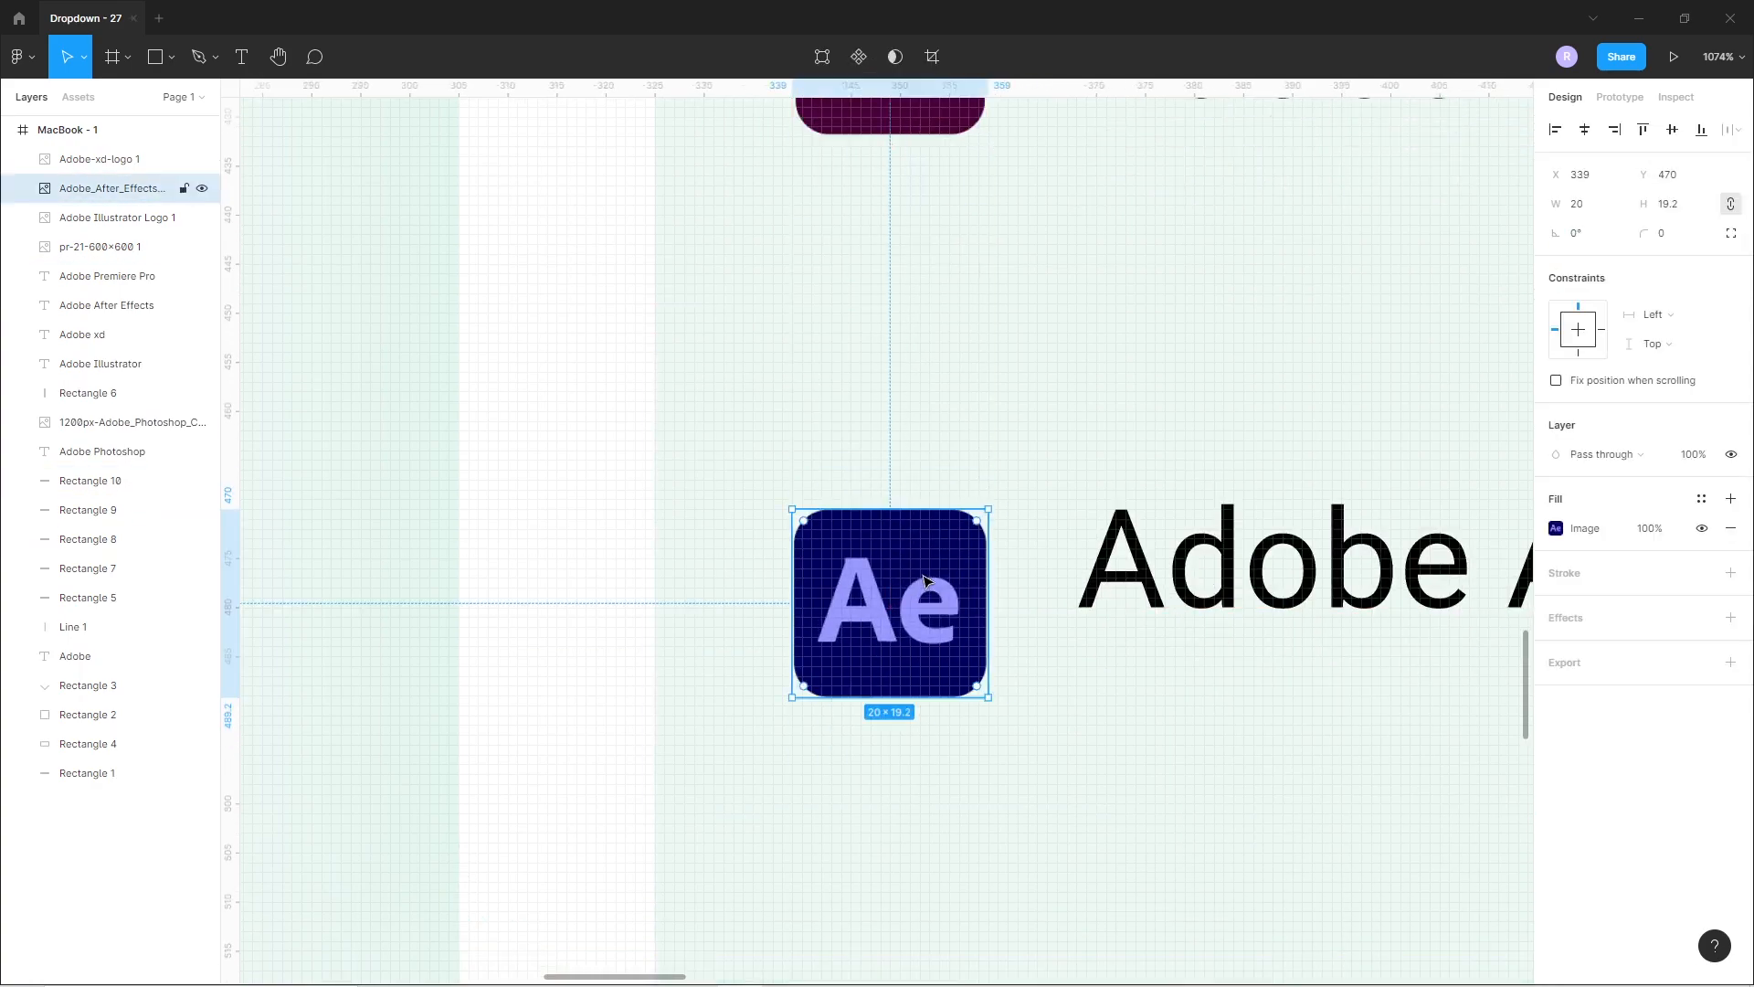
pyautogui.scroll(-5, 927, 587)
pyautogui.scroll(-3, 925, 582)
pyautogui.keyDown('shift'); pyautogui.click(896, 806); pyautogui.keyUp('shift')
pyautogui.keyDown('shift'); pyautogui.click(896, 530); pyautogui.keyUp('shift')
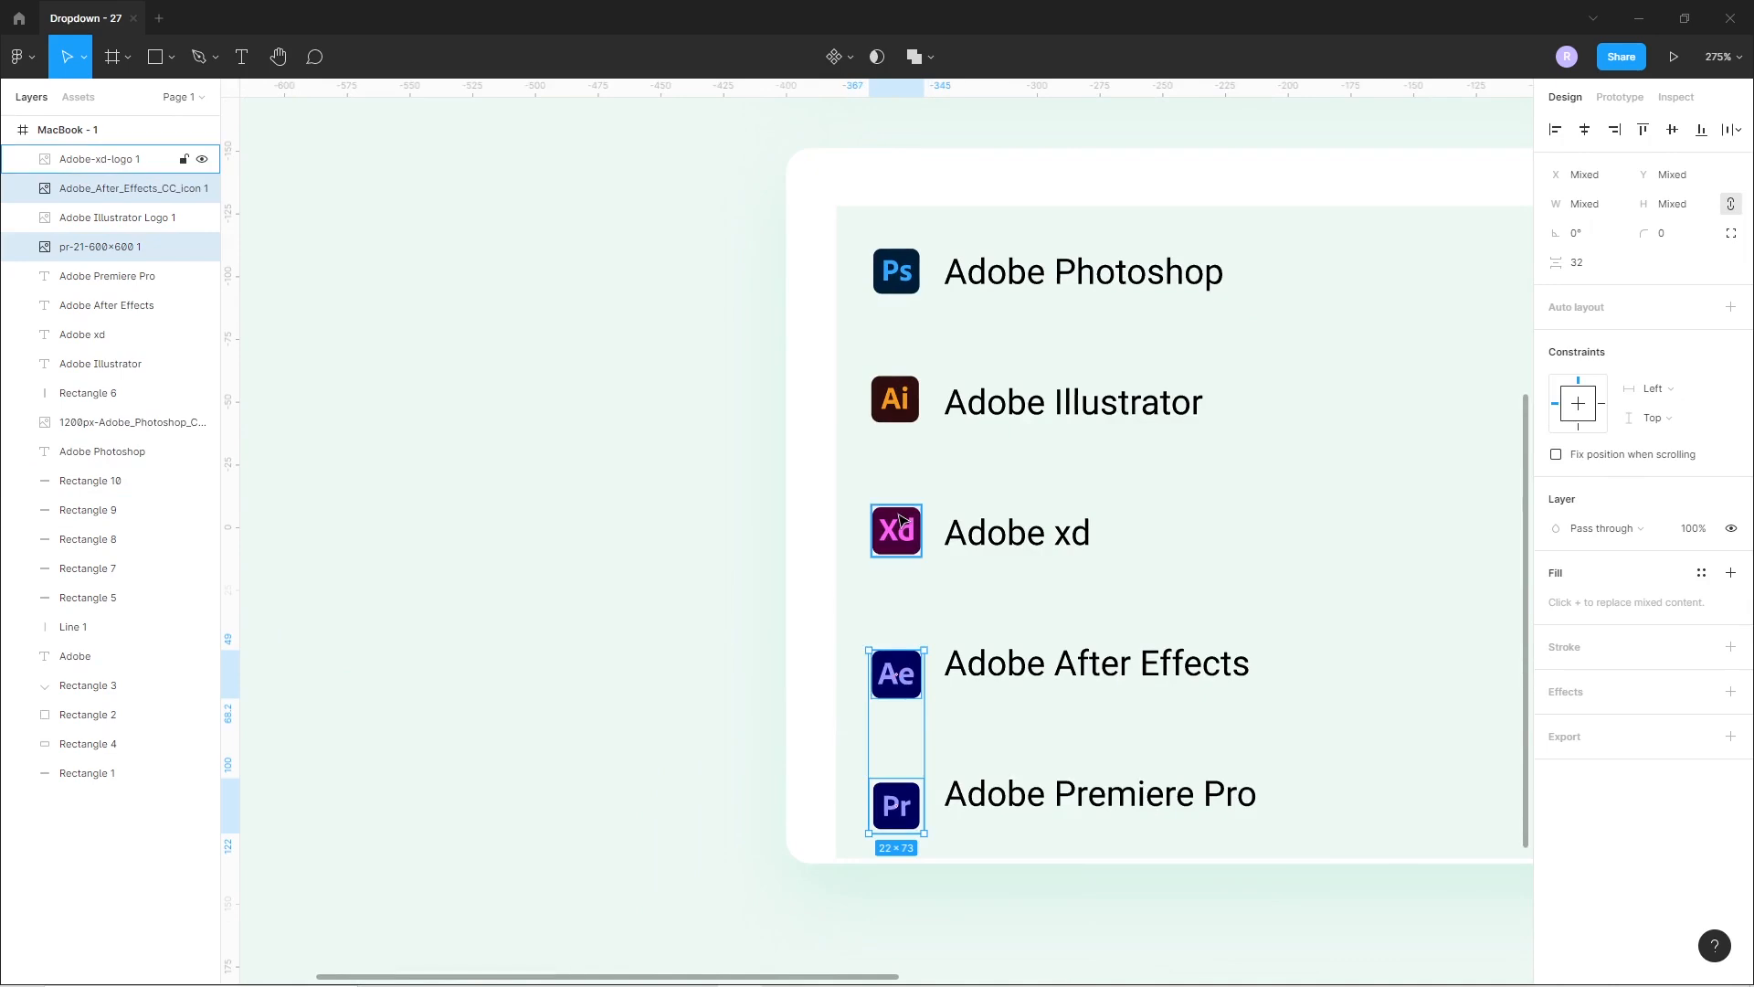
pyautogui.keyDown('shift'); pyautogui.click(894, 422); pyautogui.keyUp('shift')
pyautogui.keyDown('shift'); pyautogui.click(907, 283); pyautogui.keyUp('shift')
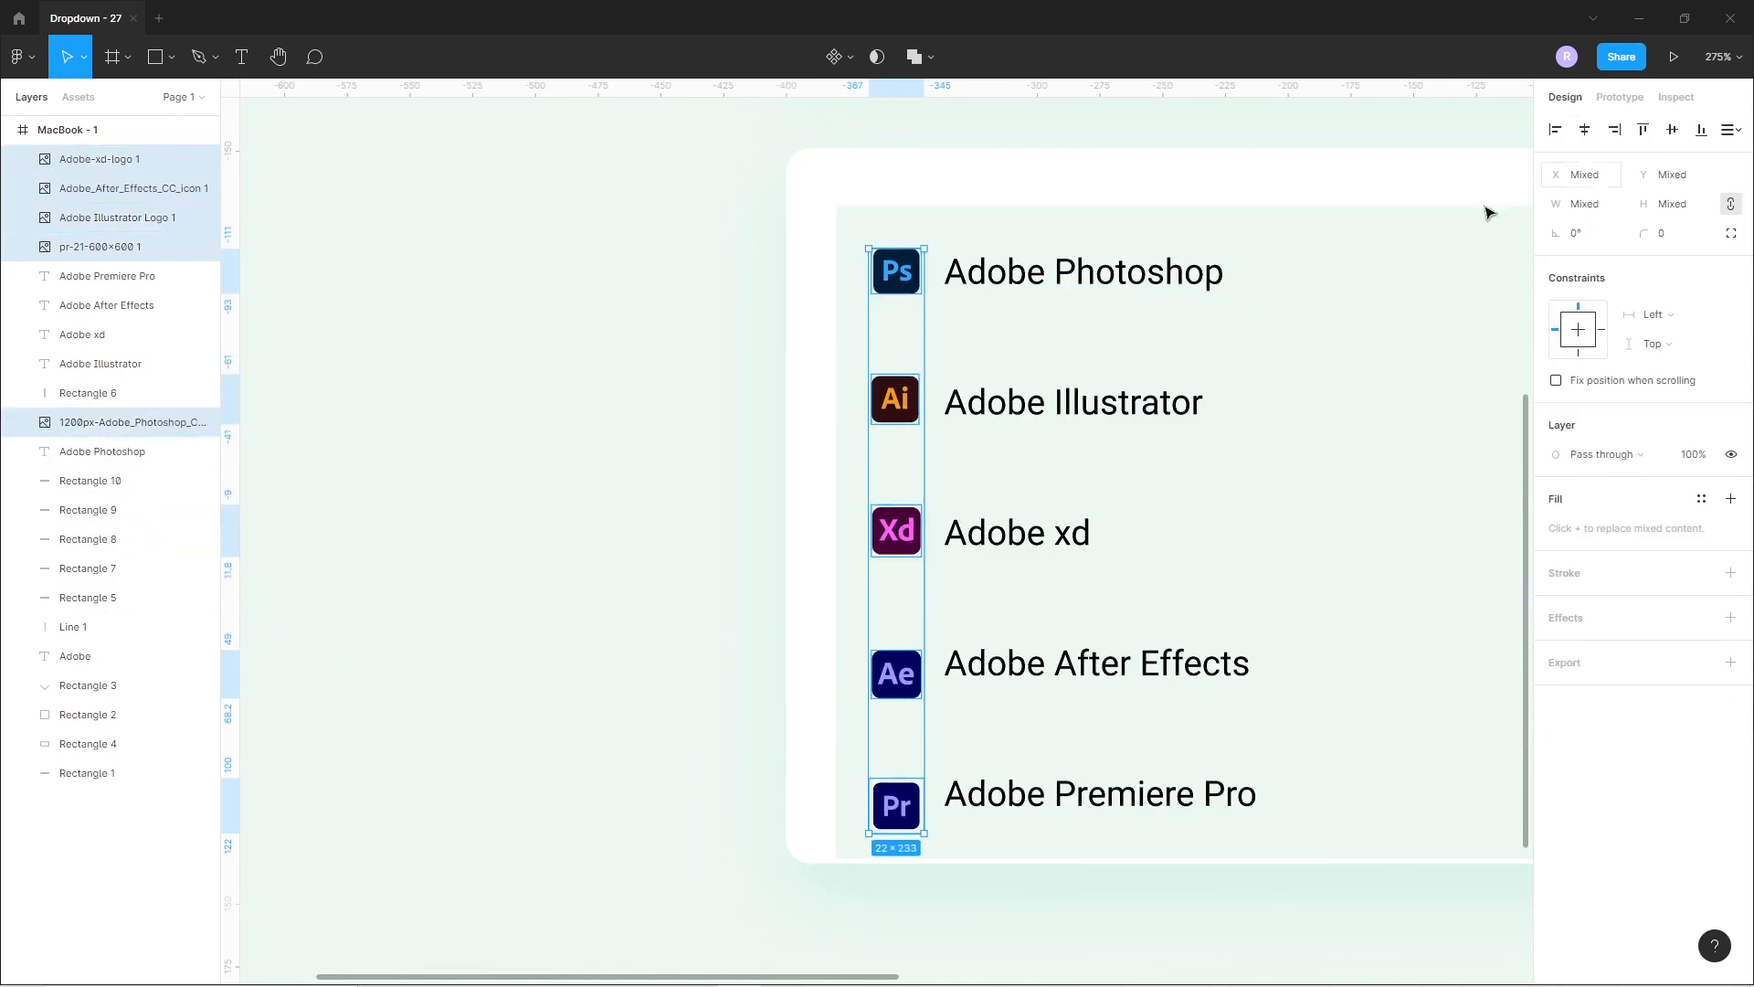
pyautogui.click(661, 704)
pyautogui.hscroll(2, 1053, 567)
pyautogui.scroll(1, 1053, 568)
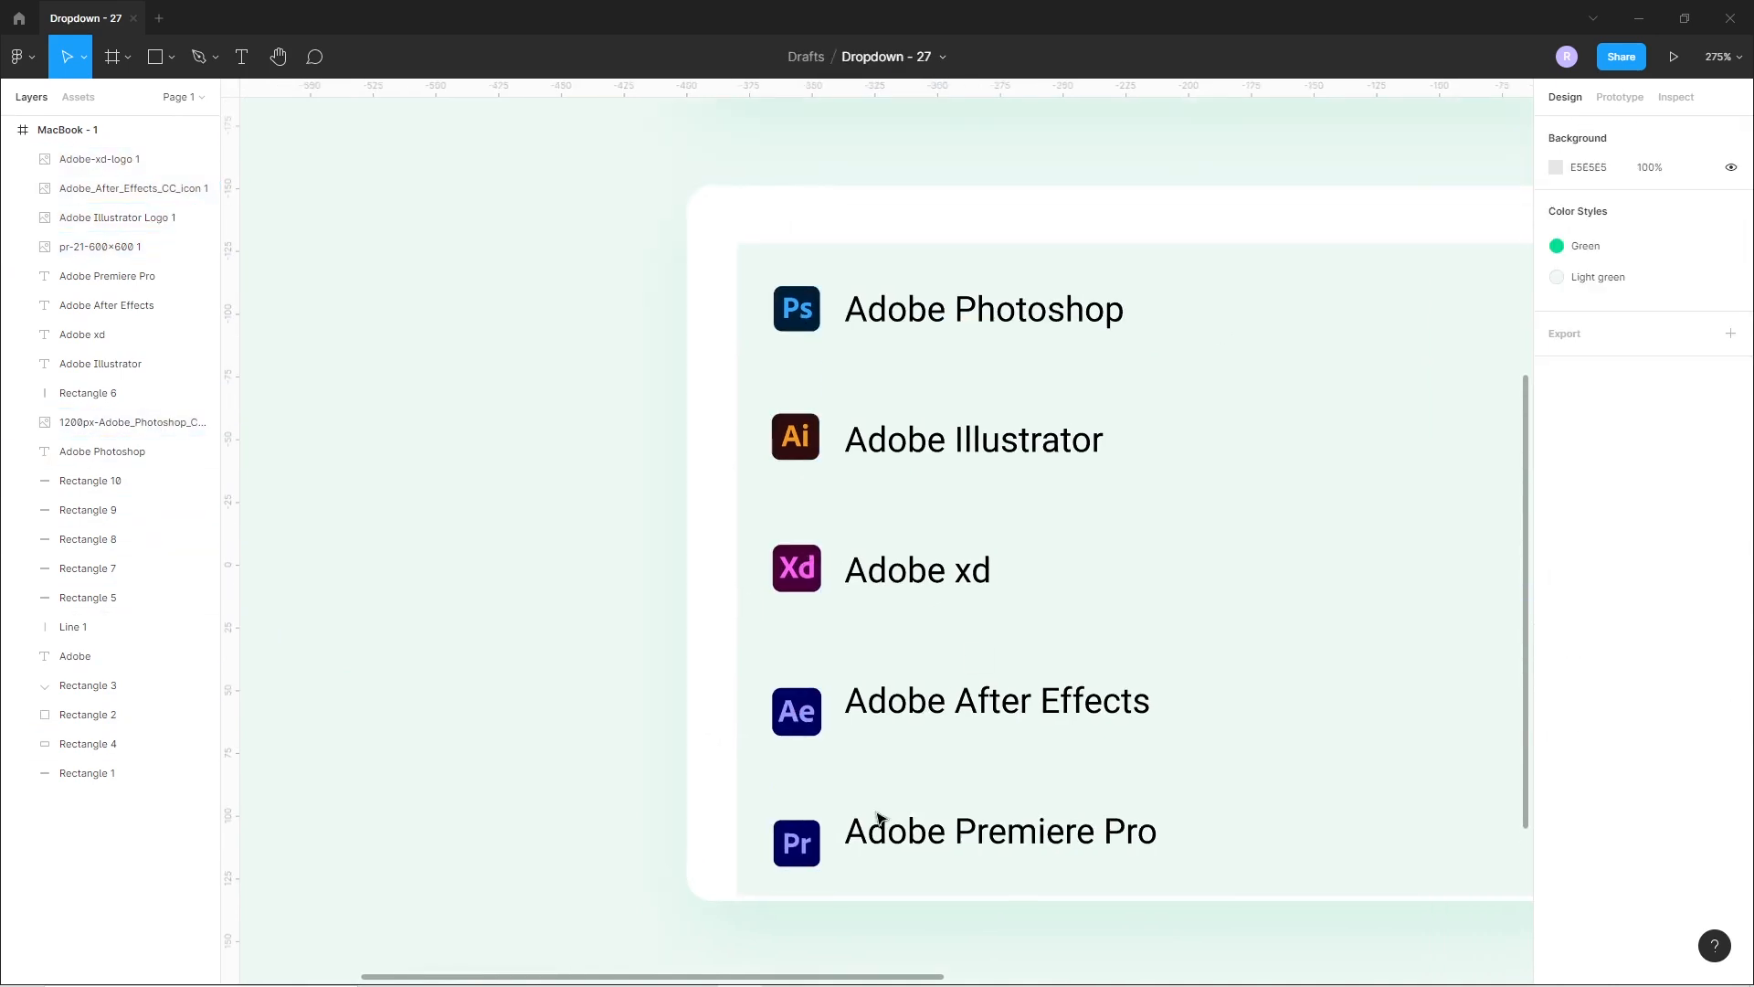
# Vertically centre the icon and label with the row background in the Premiere Pro and After Effects rows.
pyautogui.scroll(-3, 800, 847)
pyautogui.click(801, 847)
pyautogui.keyDown('shift'); pyautogui.click(904, 845); pyautogui.keyUp('shift')
pyautogui.keyDown('shift'); pyautogui.click(1092, 834); pyautogui.keyUp('shift')
pyautogui.click(1673, 131)
pyautogui.press('Escape')
pyautogui.click(796, 744)
pyautogui.keyDown('shift'); pyautogui.click(945, 737); pyautogui.keyUp('shift')
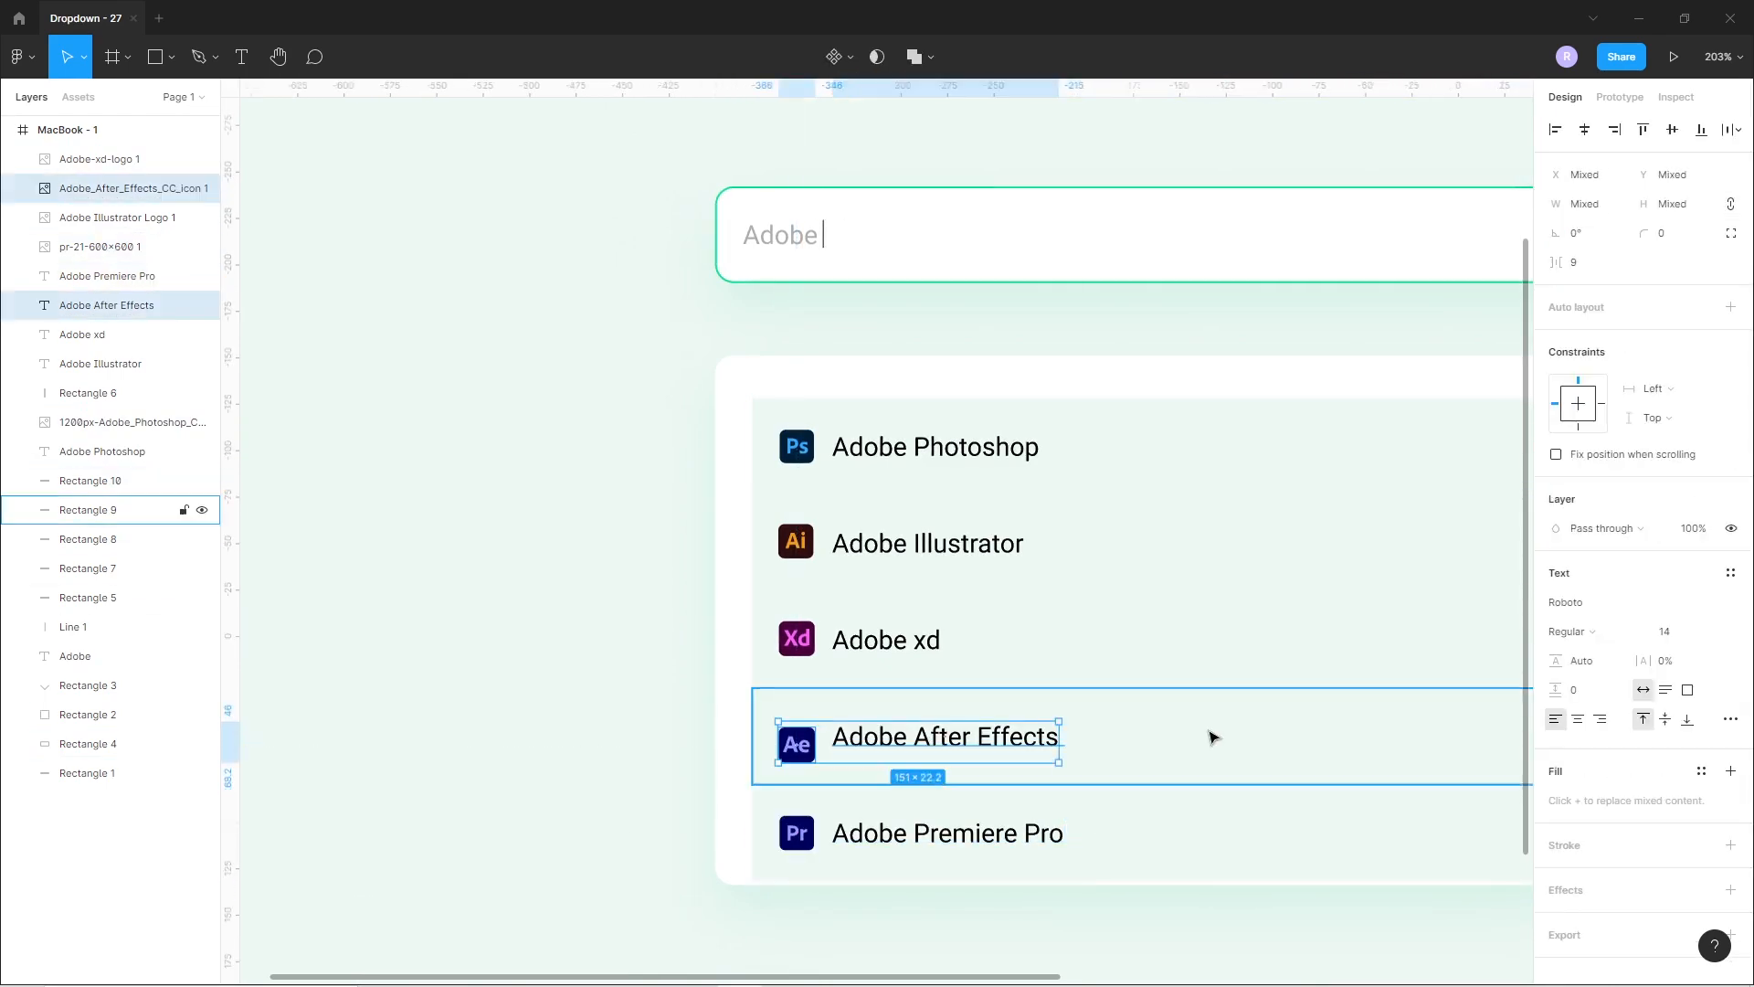
pyautogui.keyDown('shift'); pyautogui.click(1212, 737); pyautogui.keyUp('shift')
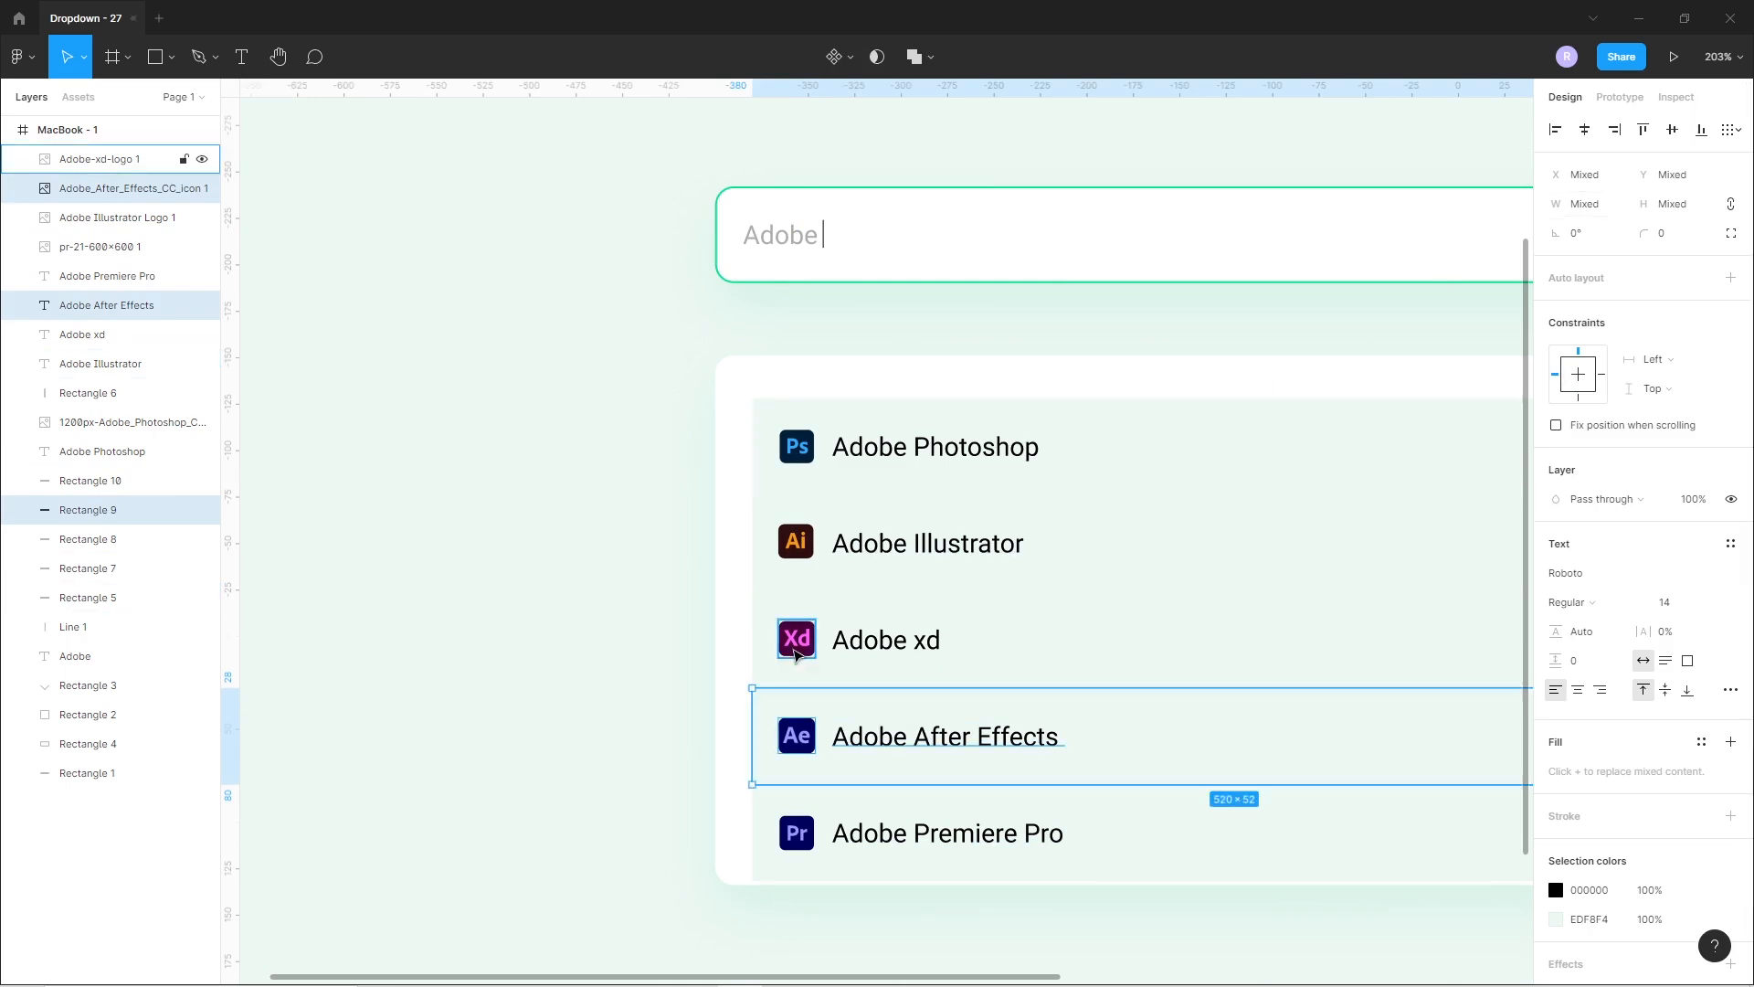
# Vertically centre the icon and label with the row background in the xd and Illustrator rows.
pyautogui.click(797, 647)
pyautogui.keyDown('shift'); pyautogui.click(898, 649); pyautogui.keyUp('shift')
pyautogui.keyDown('shift'); pyautogui.click(1069, 639); pyautogui.keyUp('shift')
pyautogui.click(1671, 137)
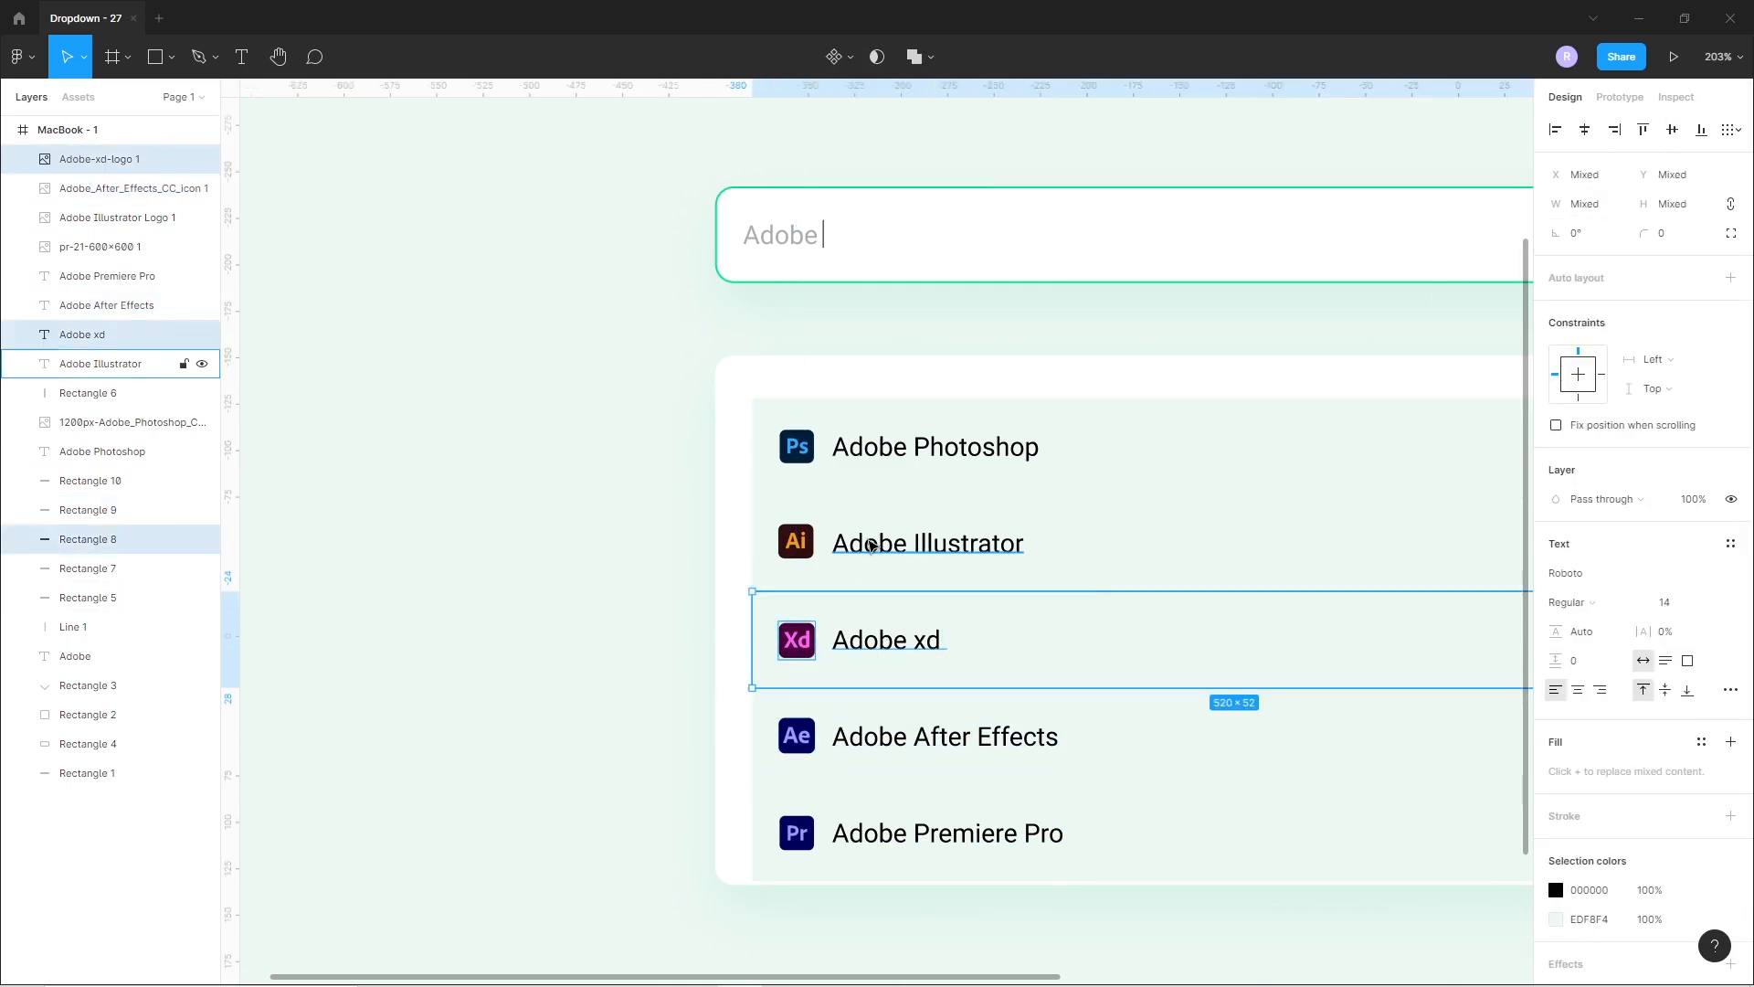
pyautogui.click(871, 545)
pyautogui.keyDown('shift'); pyautogui.click(796, 541); pyautogui.keyUp('shift')
pyautogui.keyDown('shift'); pyautogui.click(1026, 551); pyautogui.keyUp('shift')
pyautogui.click(1672, 129)
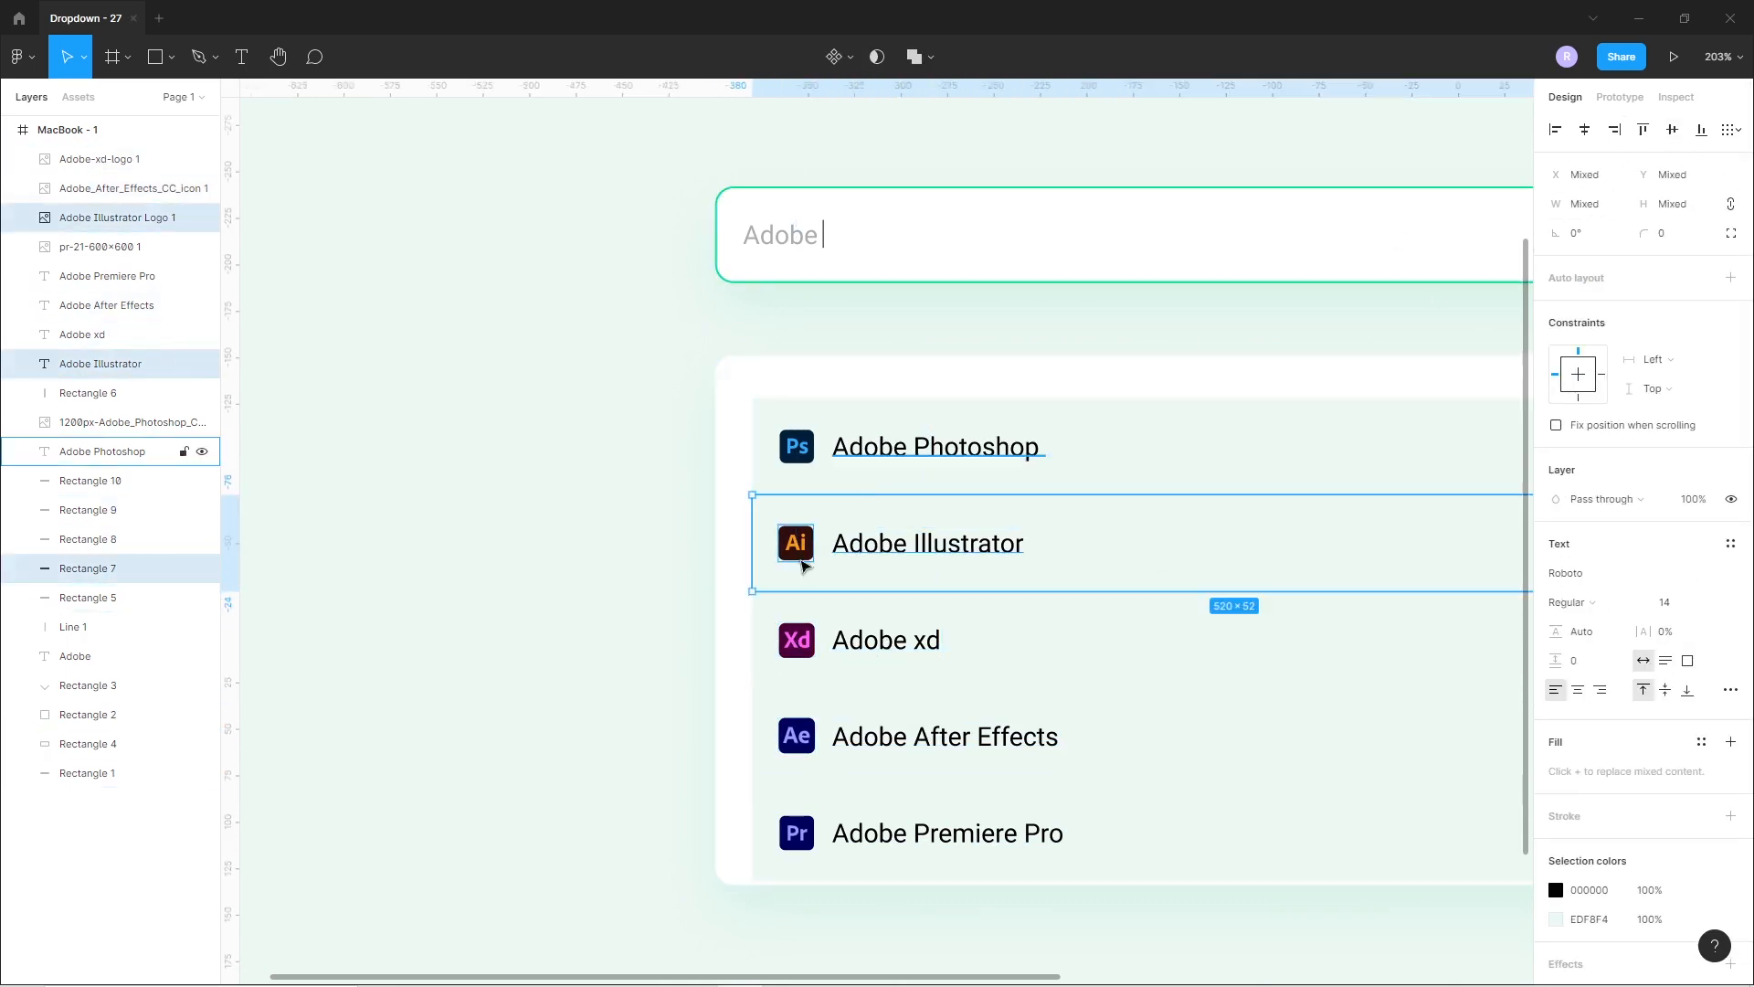
# Delete the light green backgrounds of the second to fifth rows, keeping only the one behind Adobe Photoshop.
pyautogui.click(595, 640)
pyautogui.scroll(-3, 594, 640)
pyautogui.moveTo(968, 626); pyautogui.dragTo(738, 517)
pyautogui.scroll(-2, 941, 620)
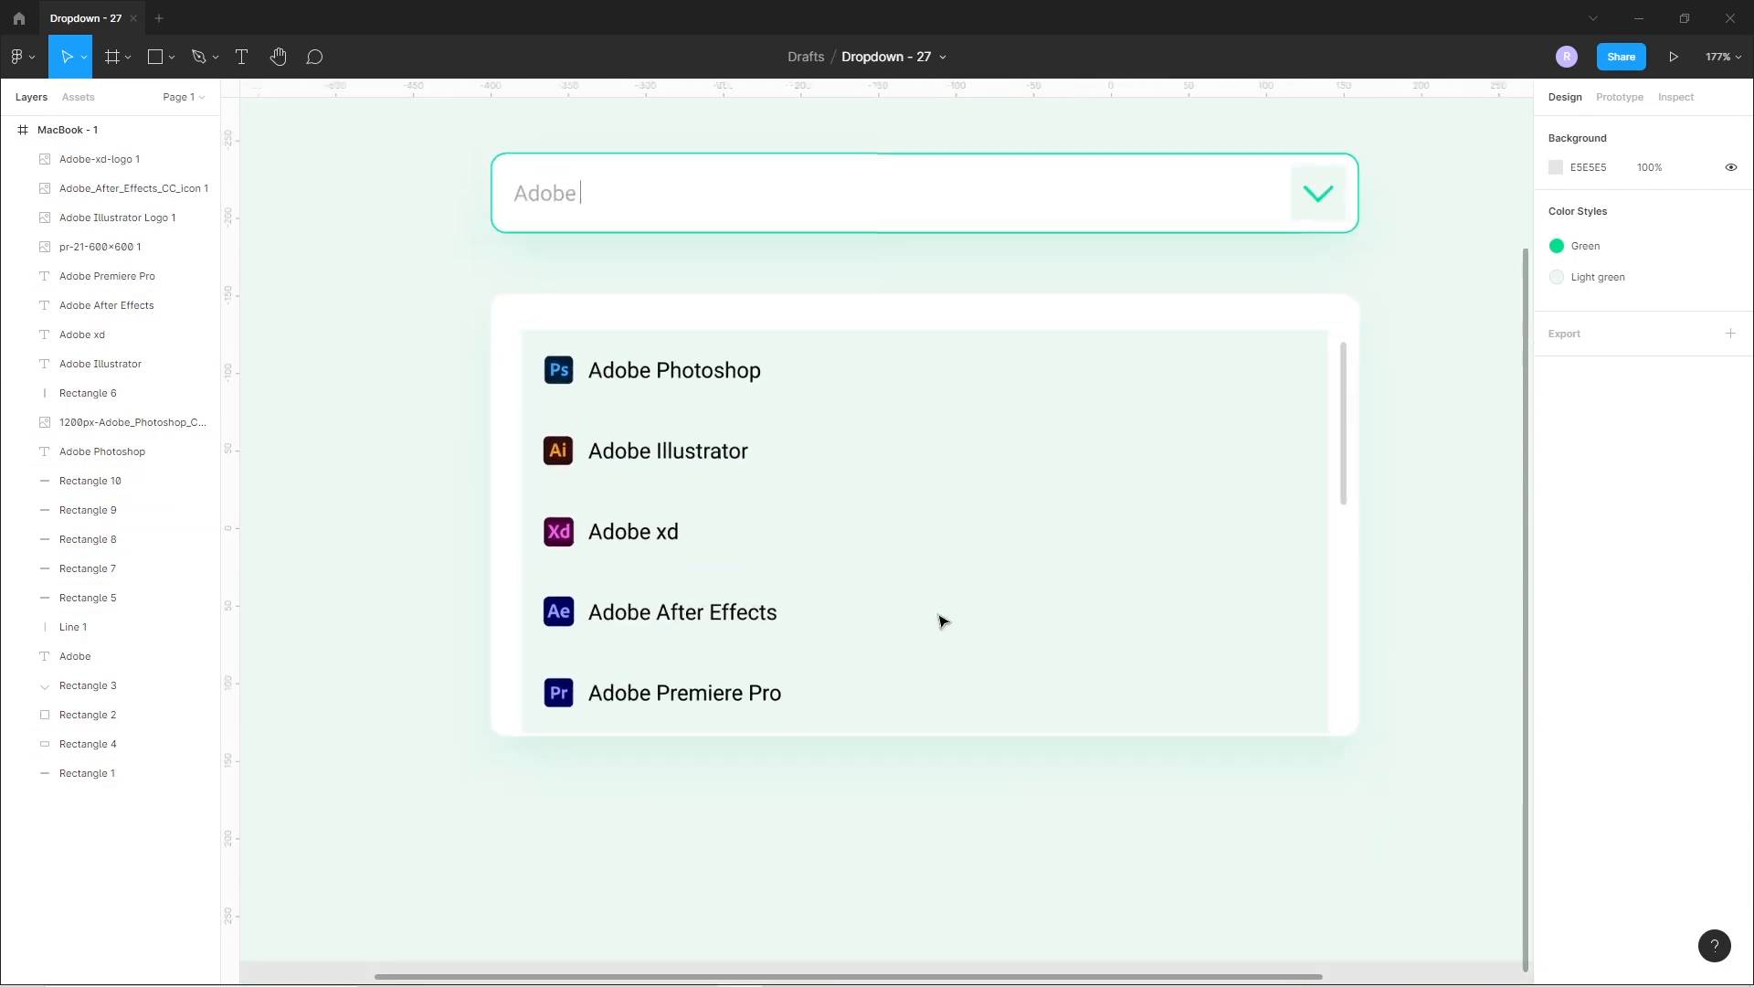
pyautogui.click(970, 692)
pyautogui.press('Delete')
pyautogui.click(961, 611)
pyautogui.press('Delete')
pyautogui.click(968, 533)
pyautogui.press('Delete')
pyautogui.click(984, 484)
pyautogui.press('Delete')
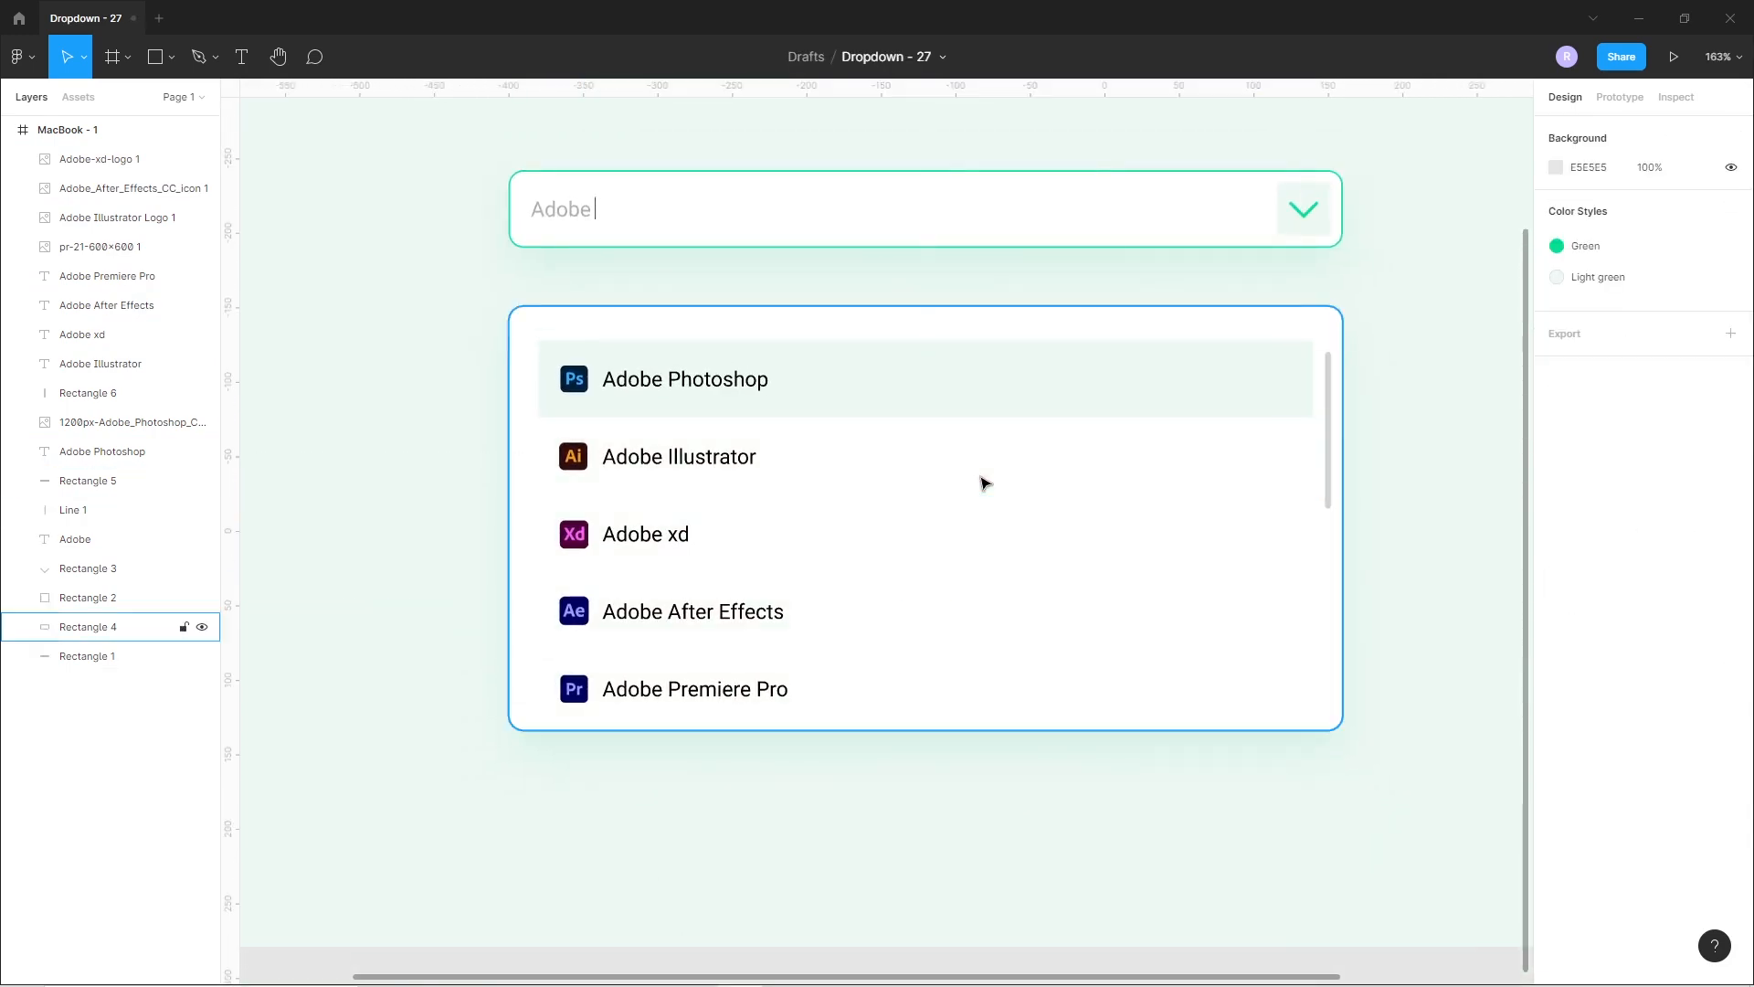
# Switch to File Explorer, import the hand cursor and place it at the right end of the Adobe Photoshop row.
pyautogui.scroll(-1, 889, 572)
pyautogui.scroll(2, 1033, 685)
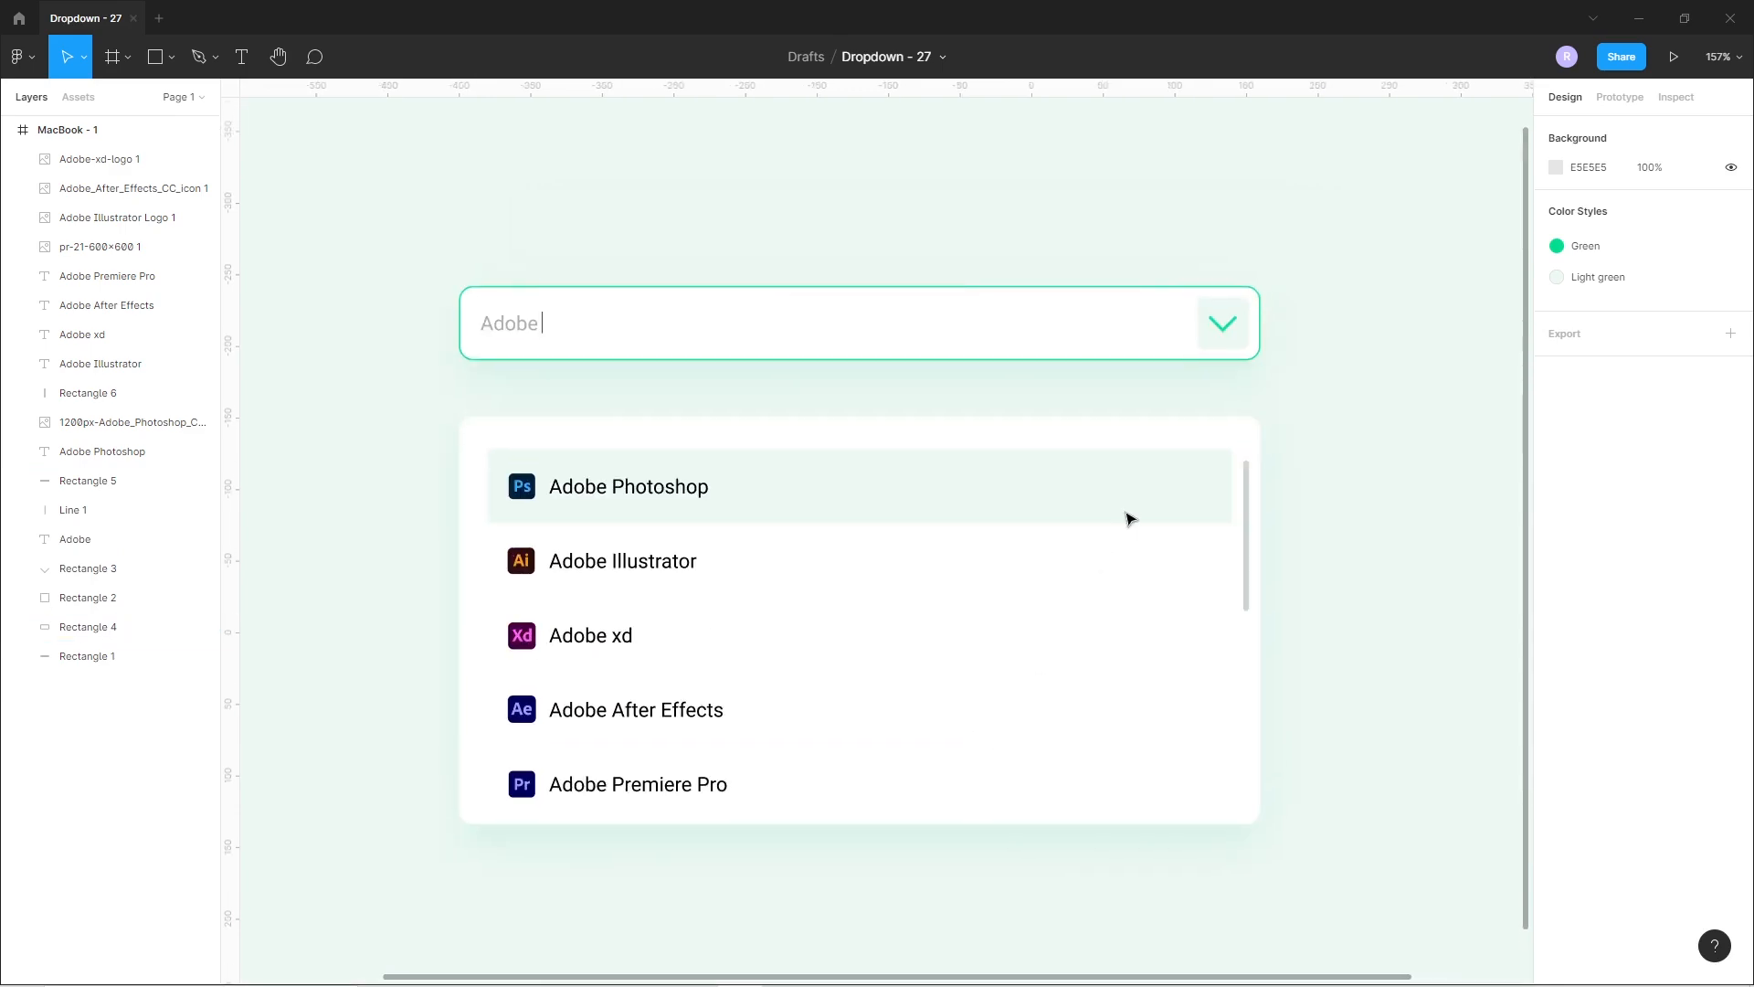
pyautogui.click(464, 974)
pyautogui.click(598, 245)
pyautogui.moveTo(599, 245); pyautogui.dragTo(1097, 763)
pyautogui.moveTo(1060, 690); pyautogui.dragTo(1162, 544)
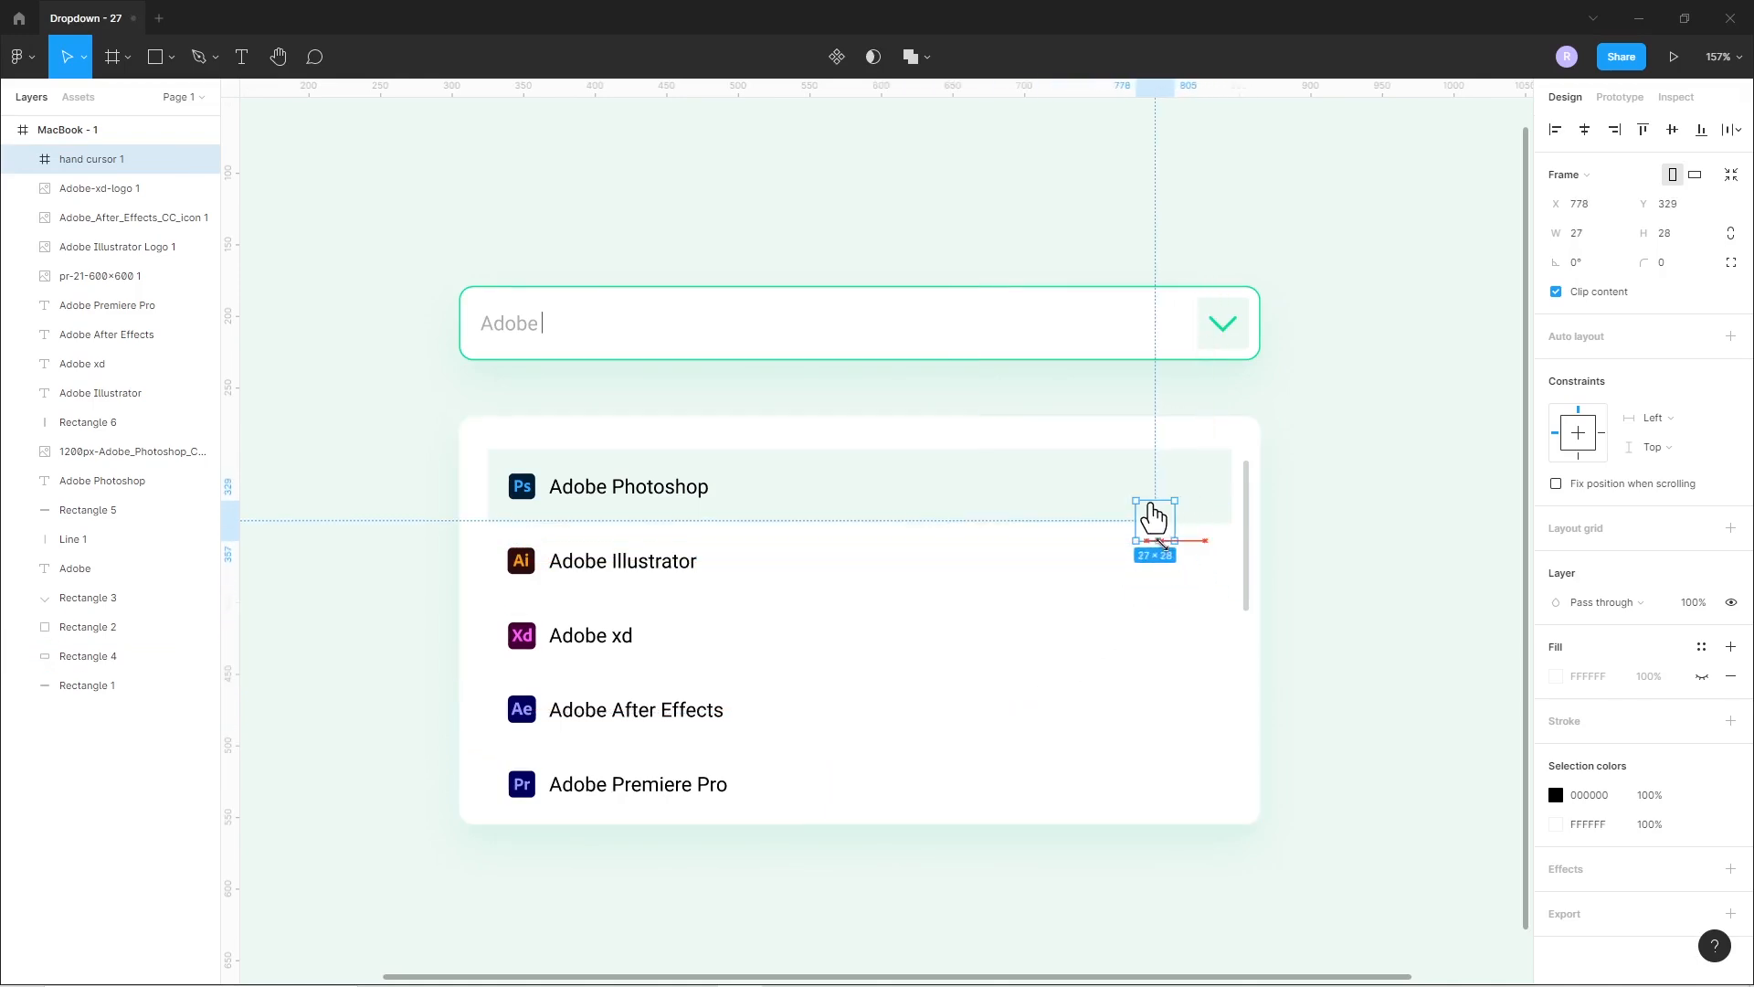
# Group all the dropdown elements and centre the group horizontally and vertically in the MacBook frame.
pyautogui.click(1183, 592)
pyautogui.scroll(-5, 1133, 650)
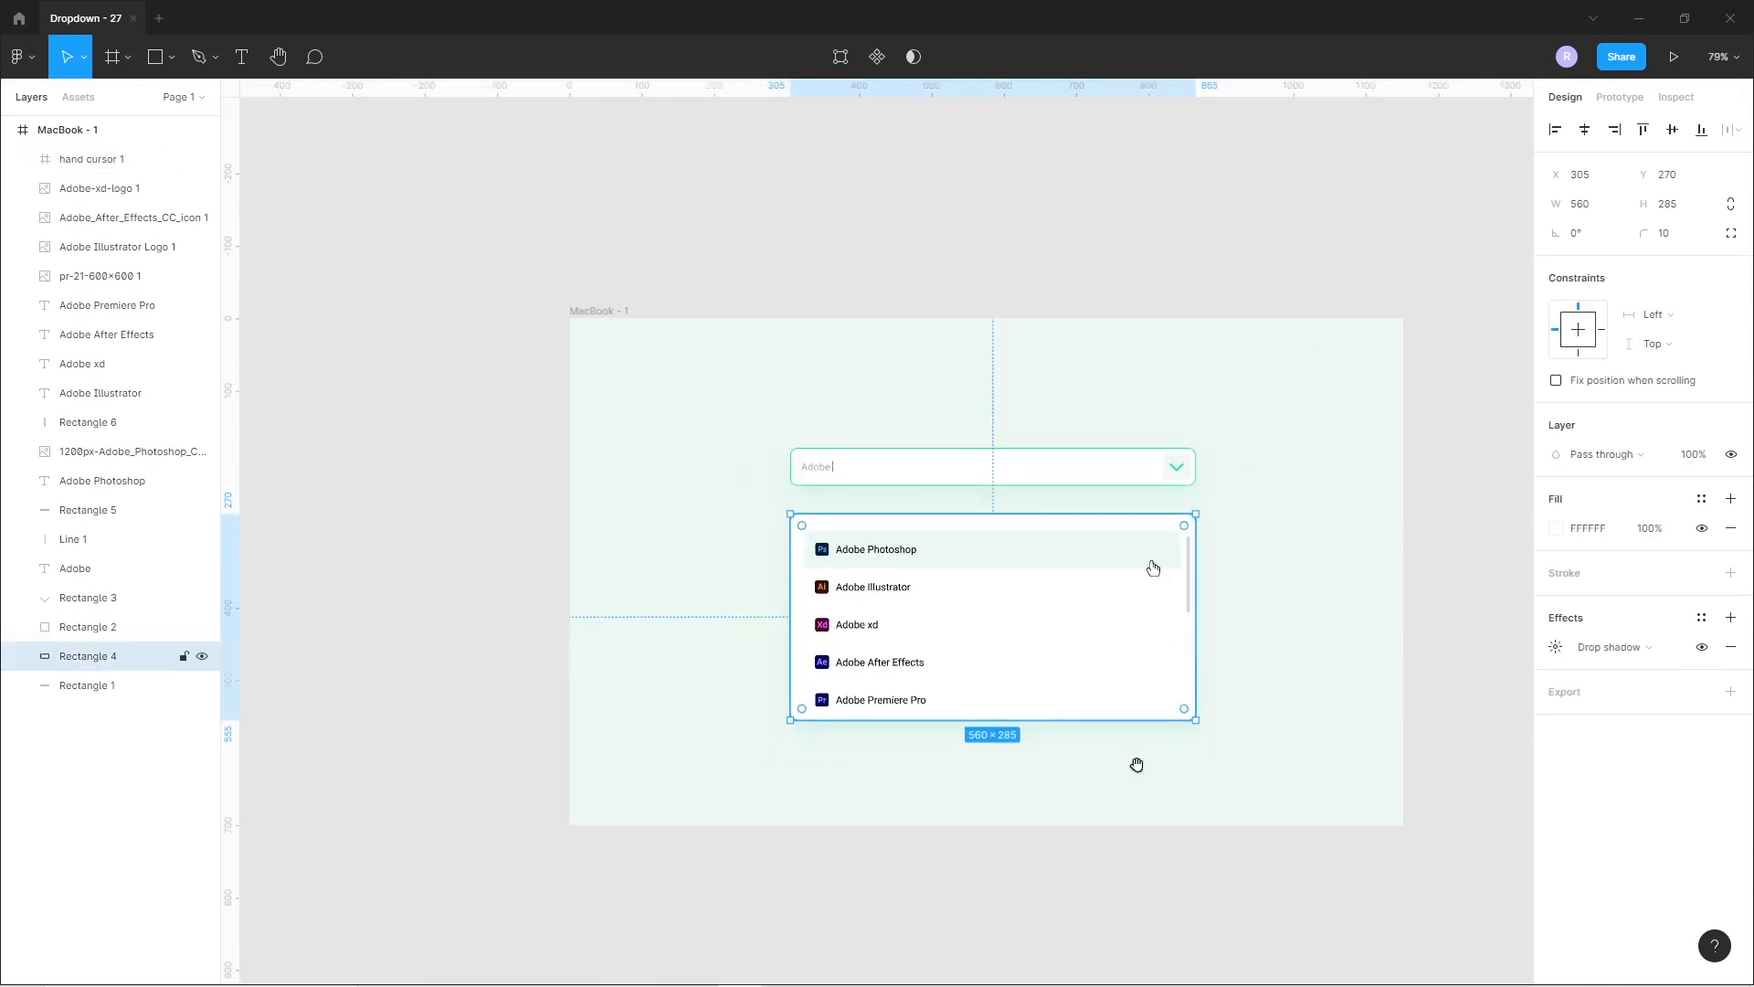
pyautogui.moveTo(1136, 764); pyautogui.dragTo(1063, 742)
pyautogui.moveTo(630, 356); pyautogui.dragTo(1171, 731)
pyautogui.hotkey('ctrl', 'g')
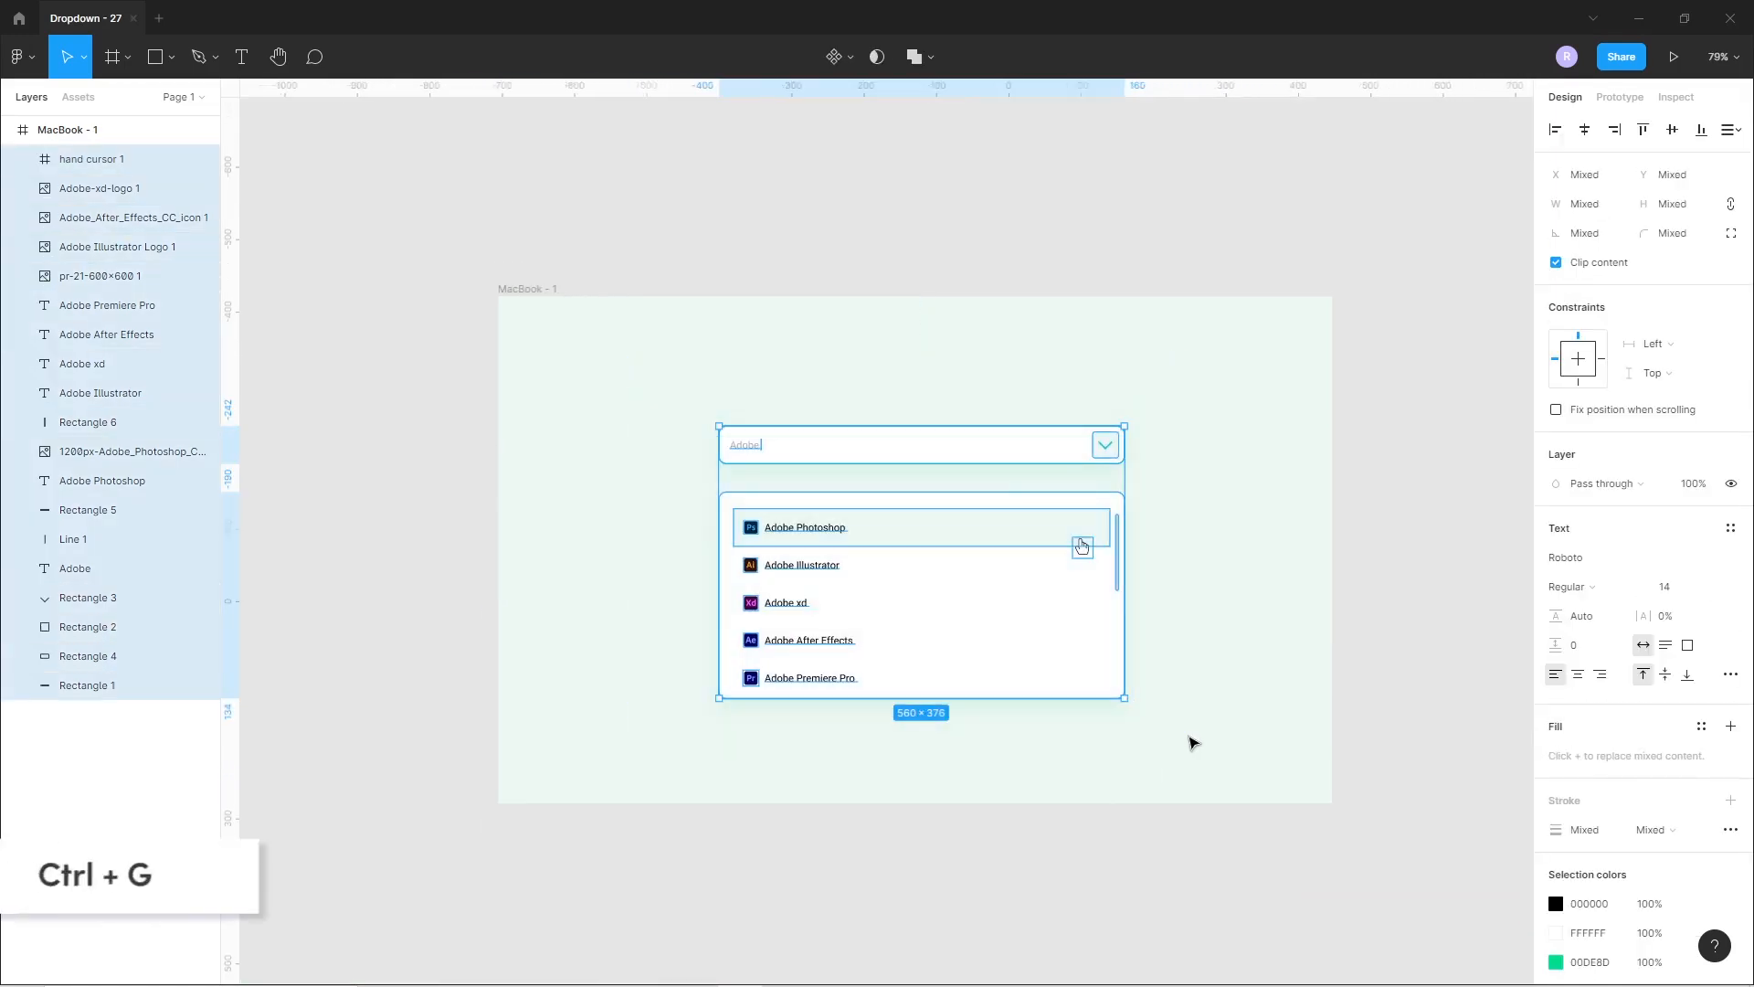
pyautogui.click(1585, 131)
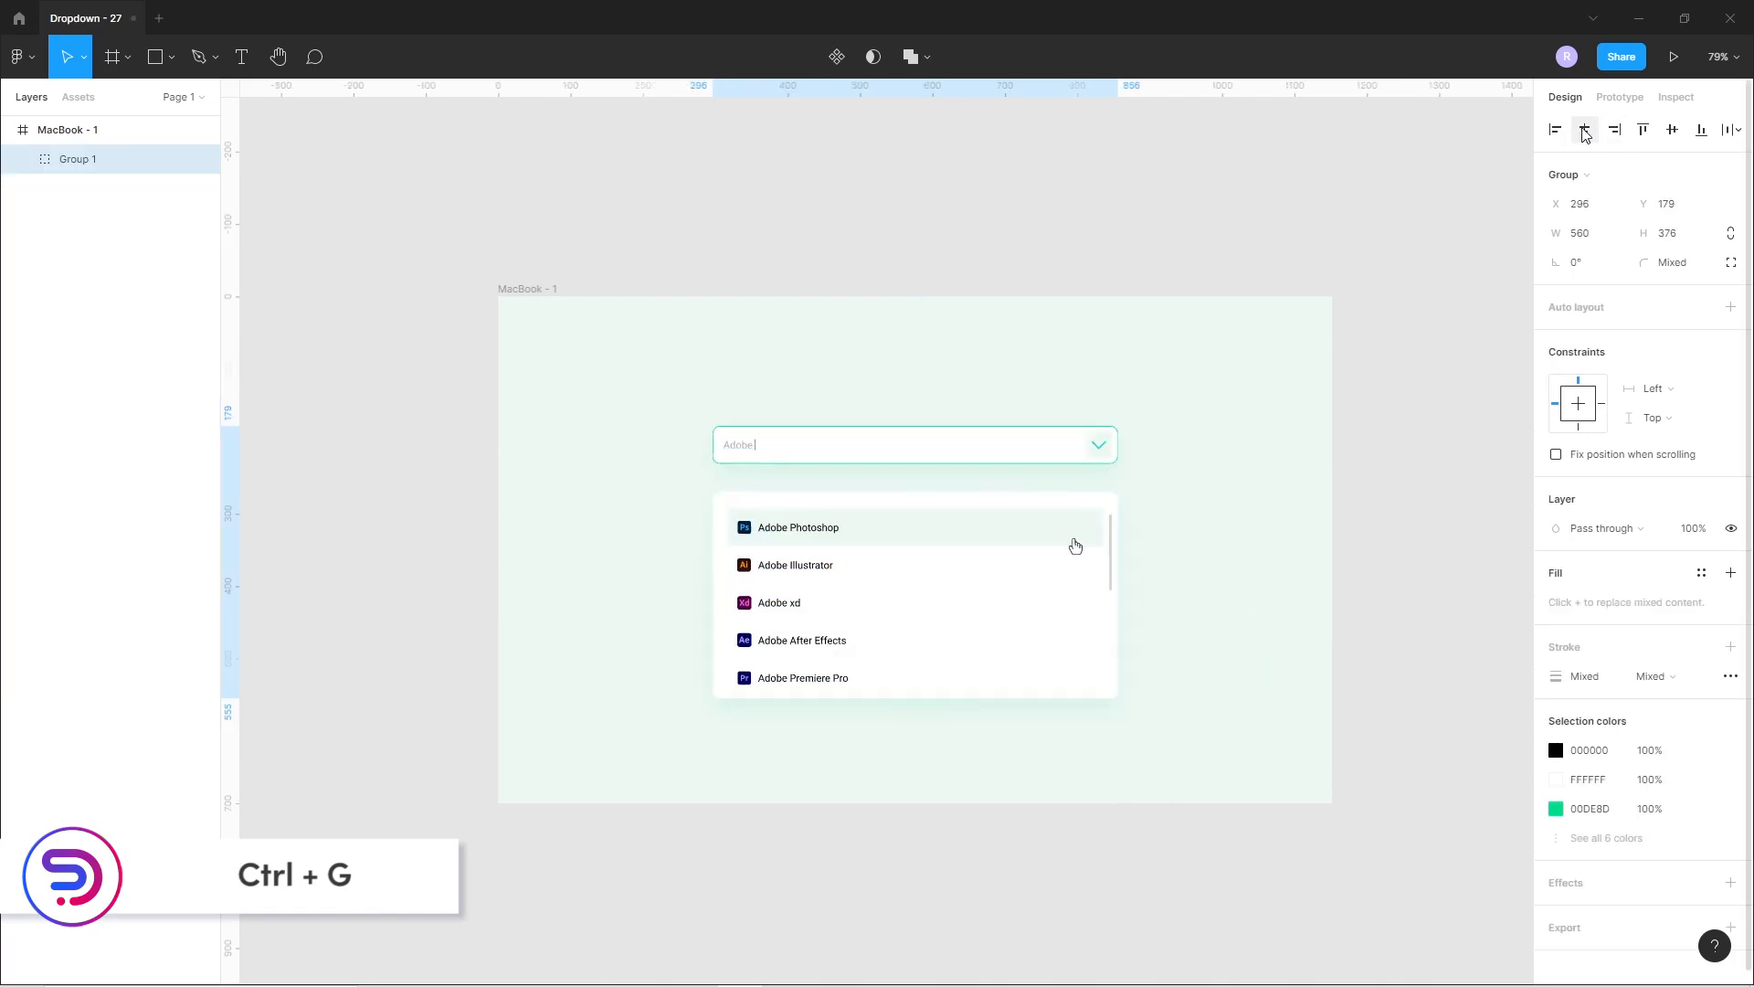
pyautogui.click(1671, 134)
pyautogui.click(1304, 575)
# Darken the search field's "Adobe" text to 9C9A9A.
pyautogui.scroll(3, 1041, 651)
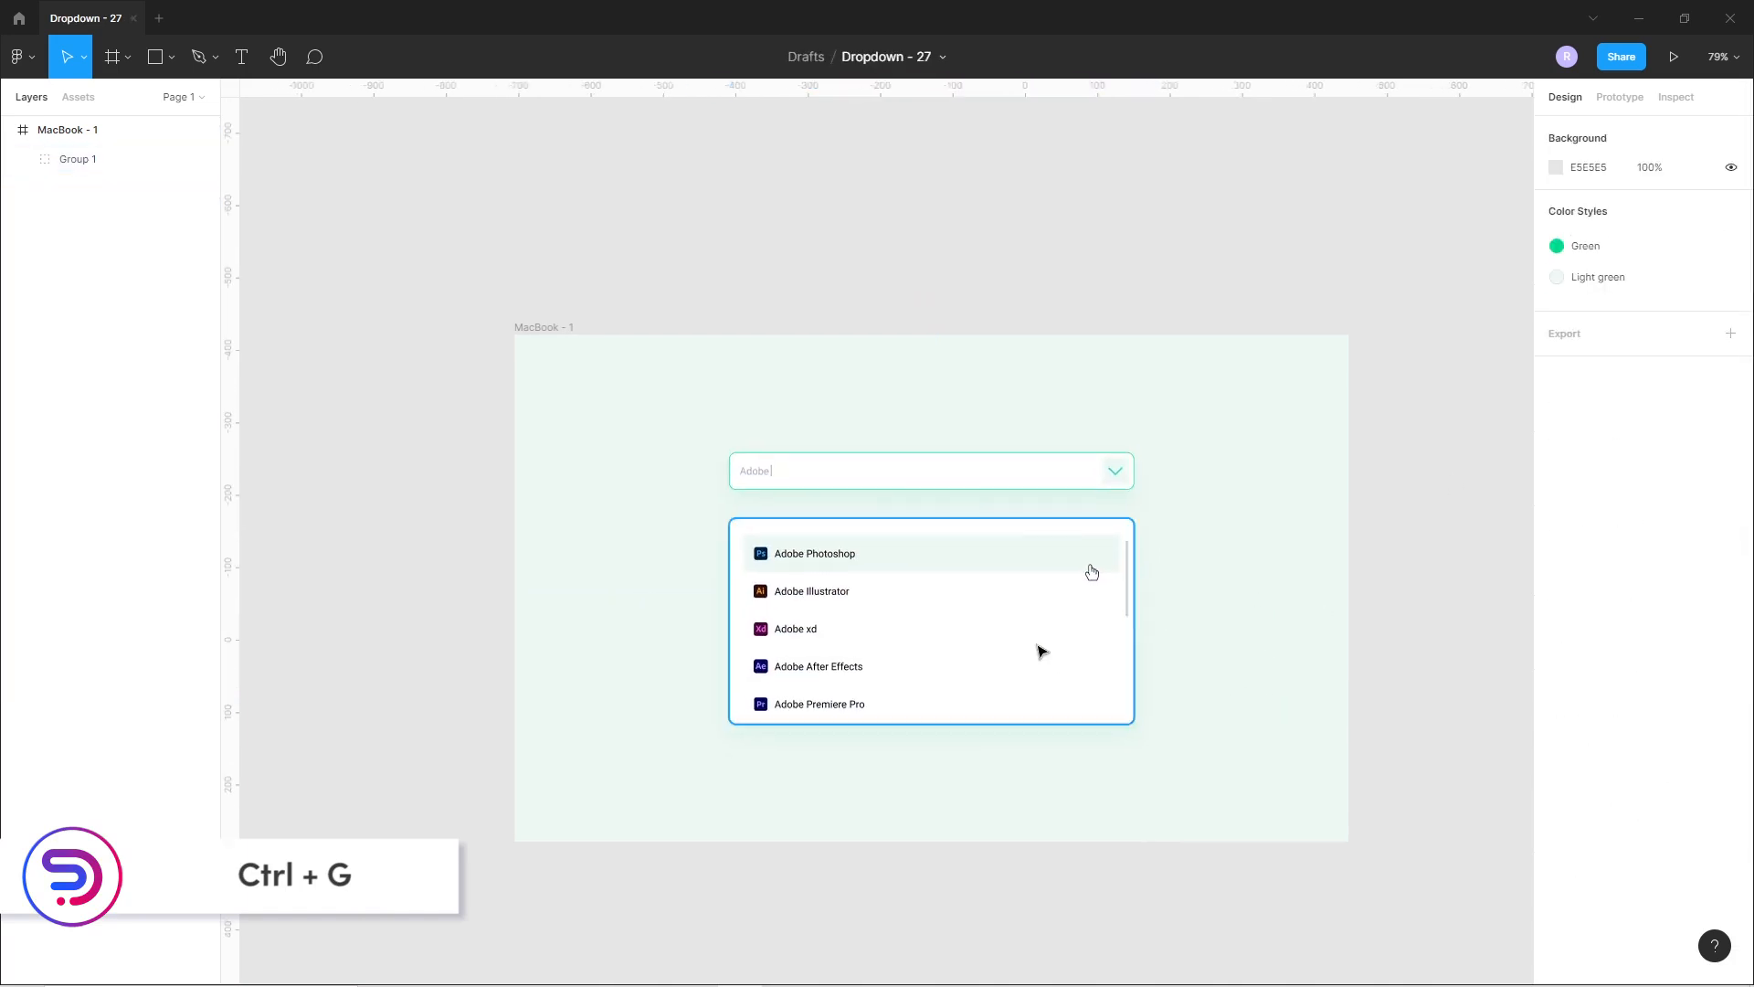
pyautogui.scroll(4, 905, 654)
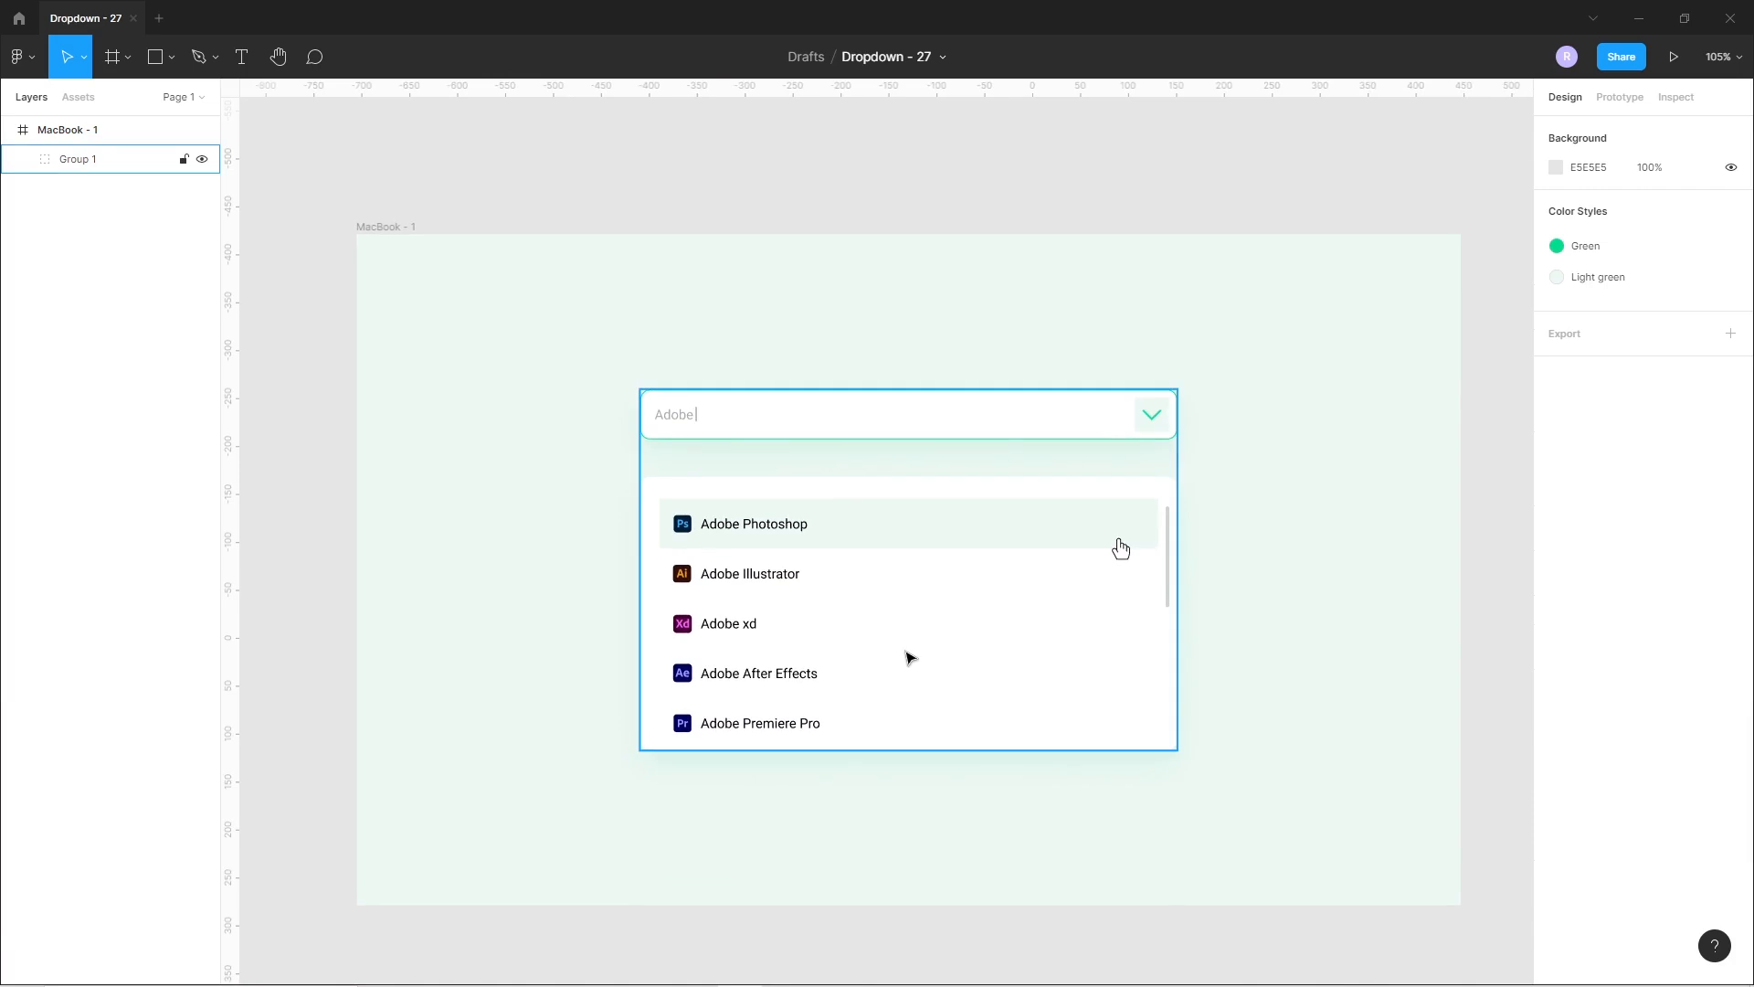
pyautogui.doubleClick(676, 415)
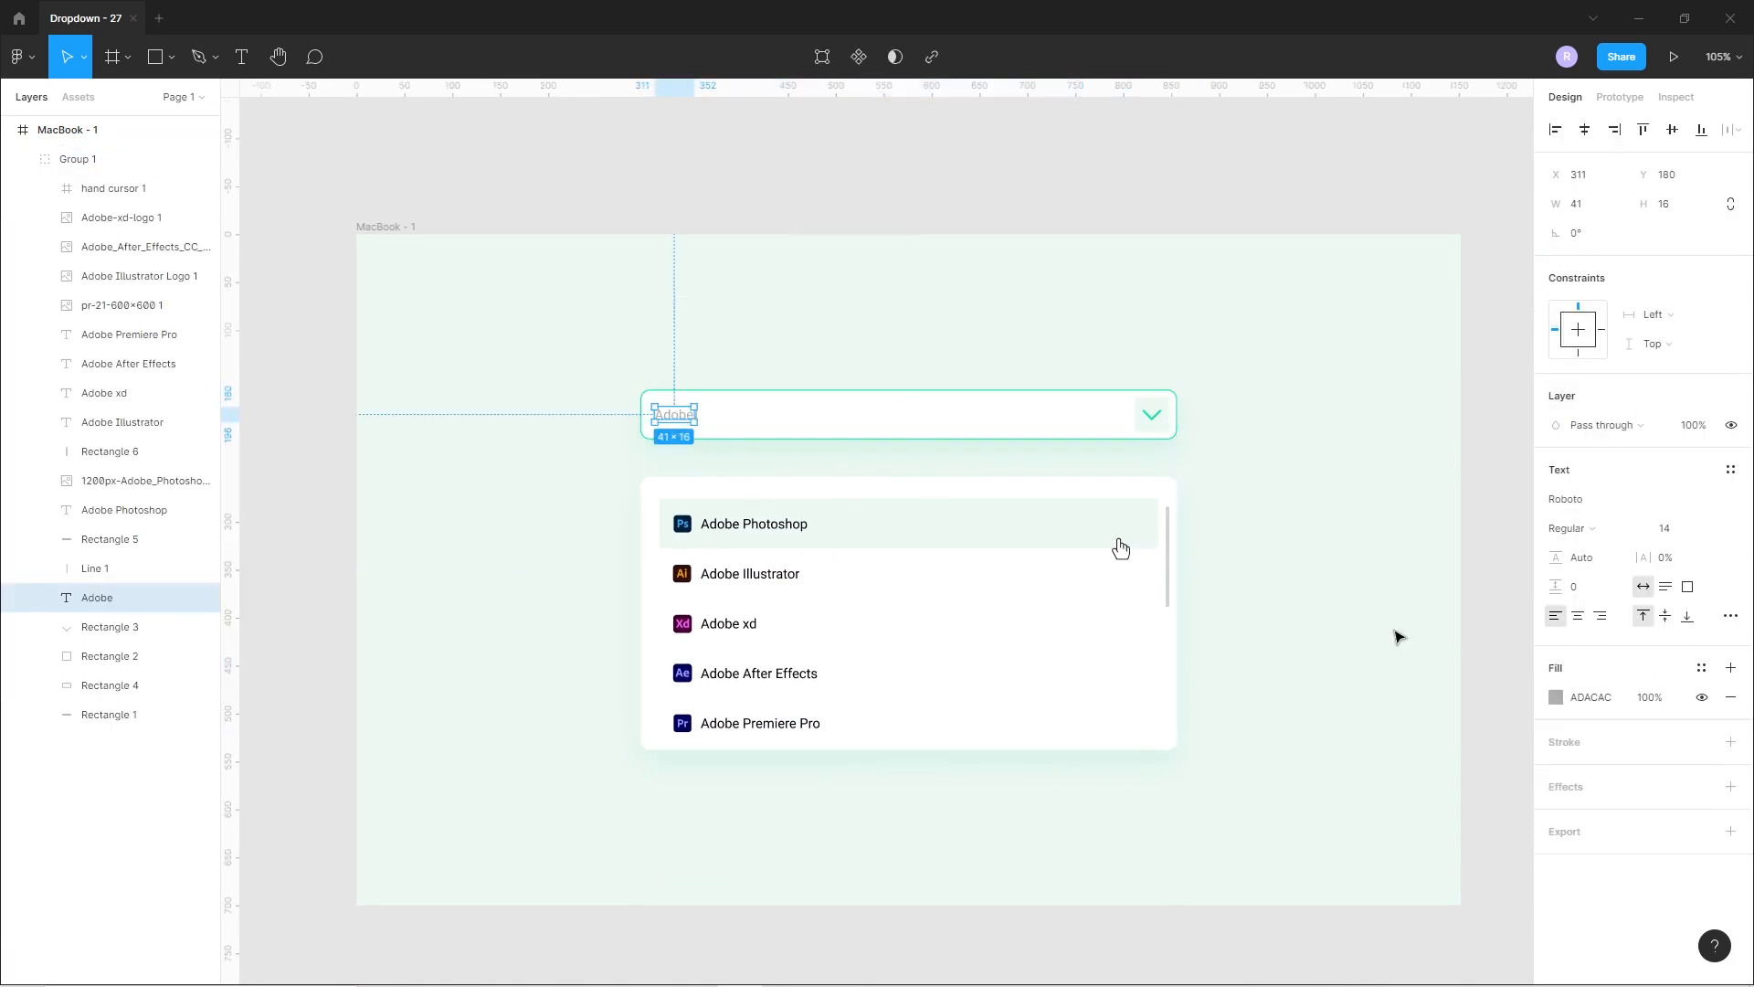
pyautogui.click(1556, 697)
pyautogui.moveTo(1322, 596); pyautogui.dragTo(1317, 611)
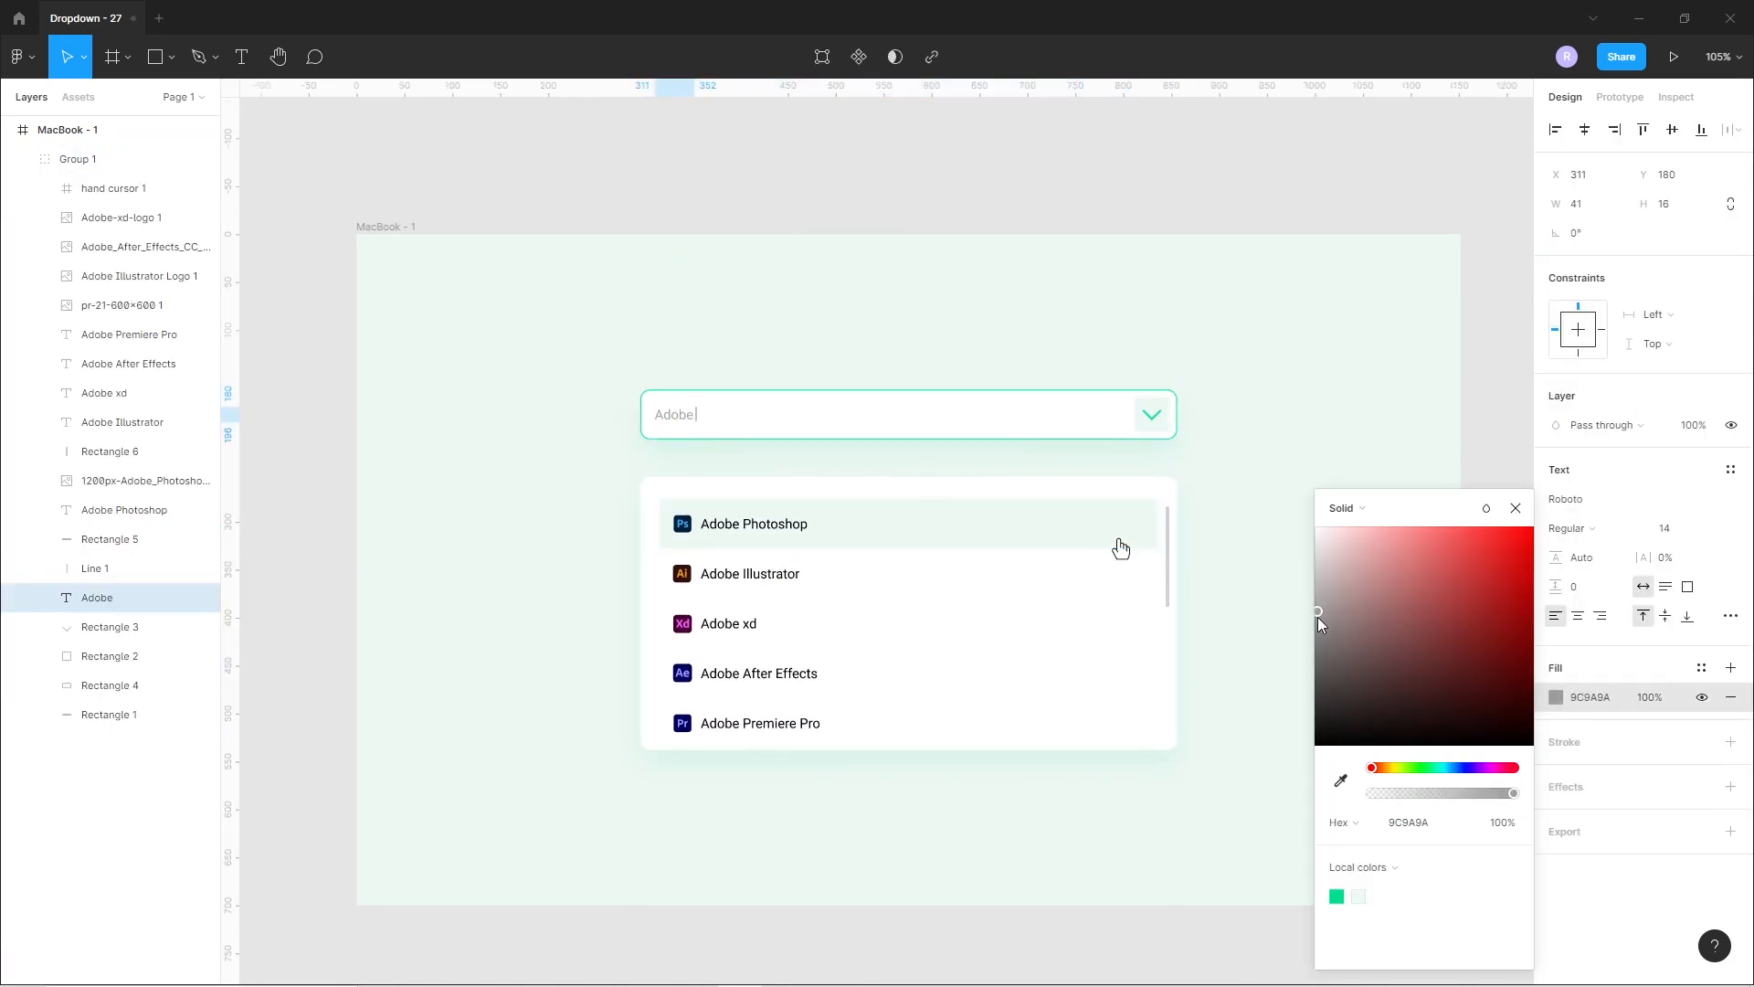